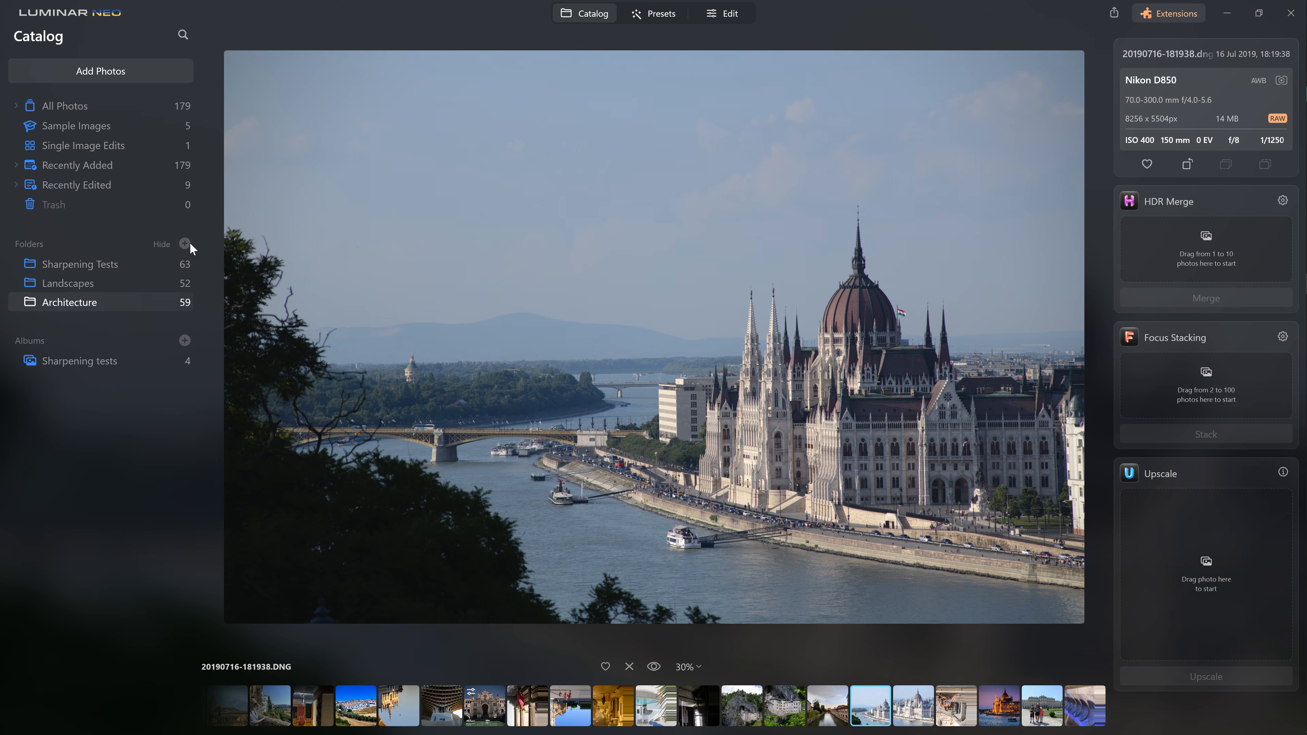
{"action": "left_click", "coordinate": [191, 248]}
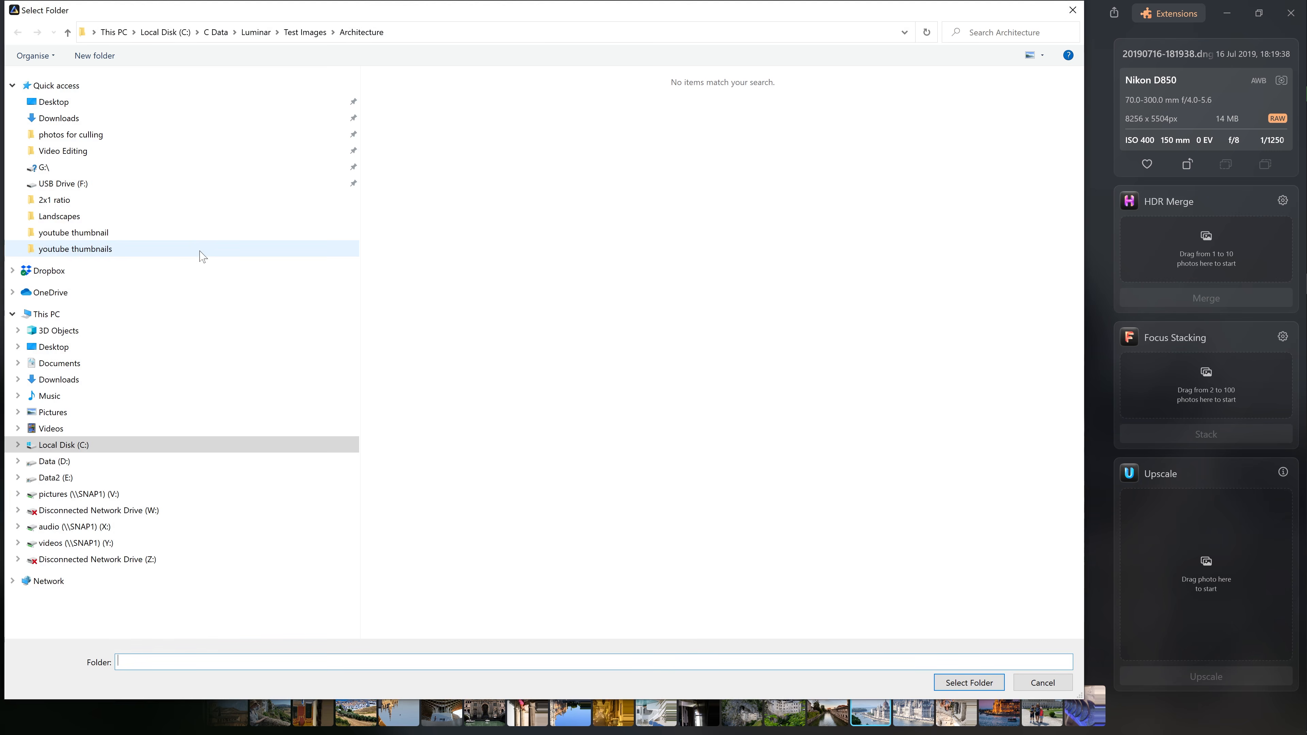
{"action": "left_click", "coordinate": [1068, 9]}
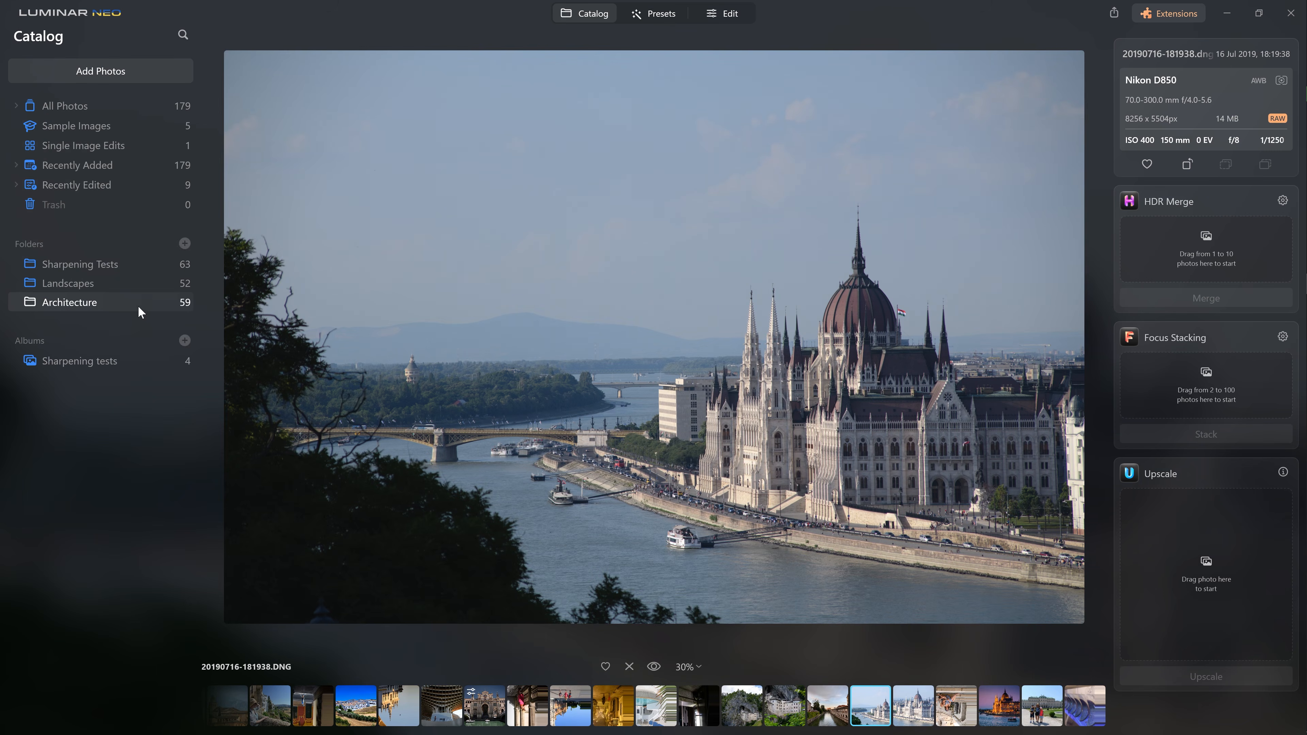
{"action": "left_click", "coordinate": [124, 71]}
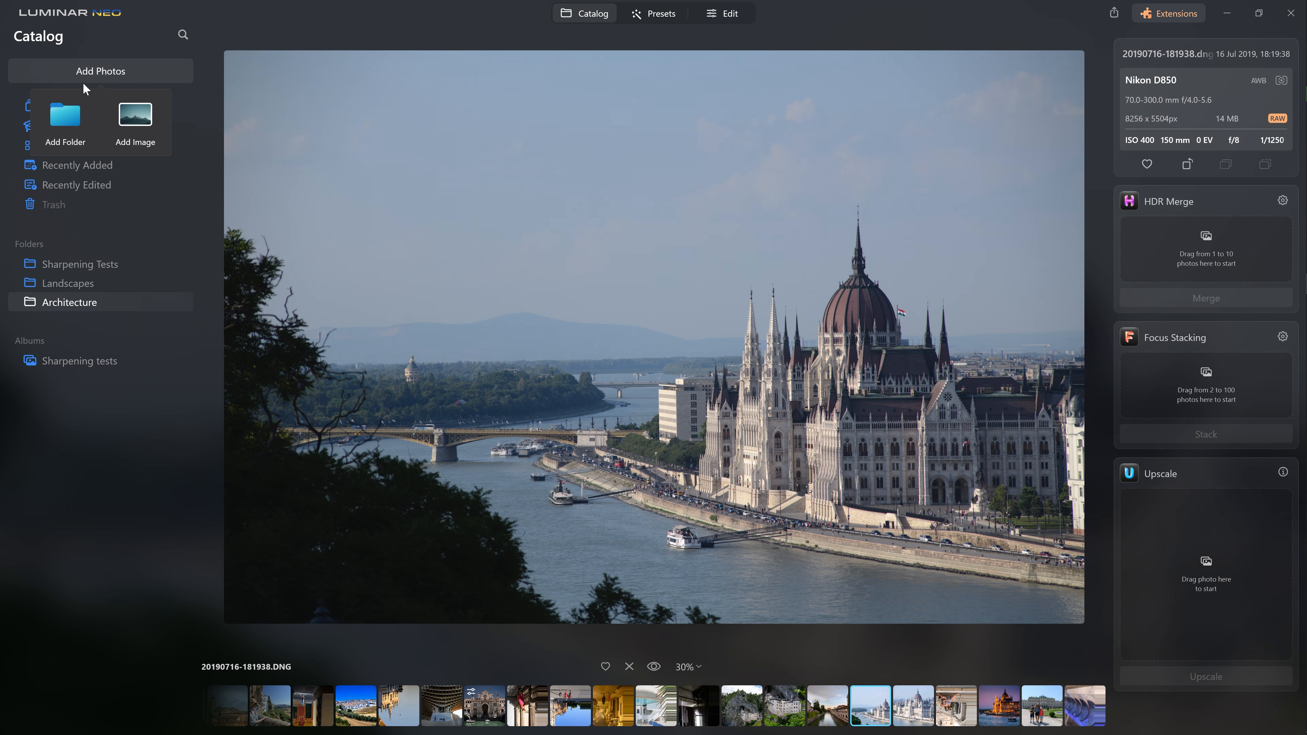
{"action": "left_click", "coordinate": [126, 128]}
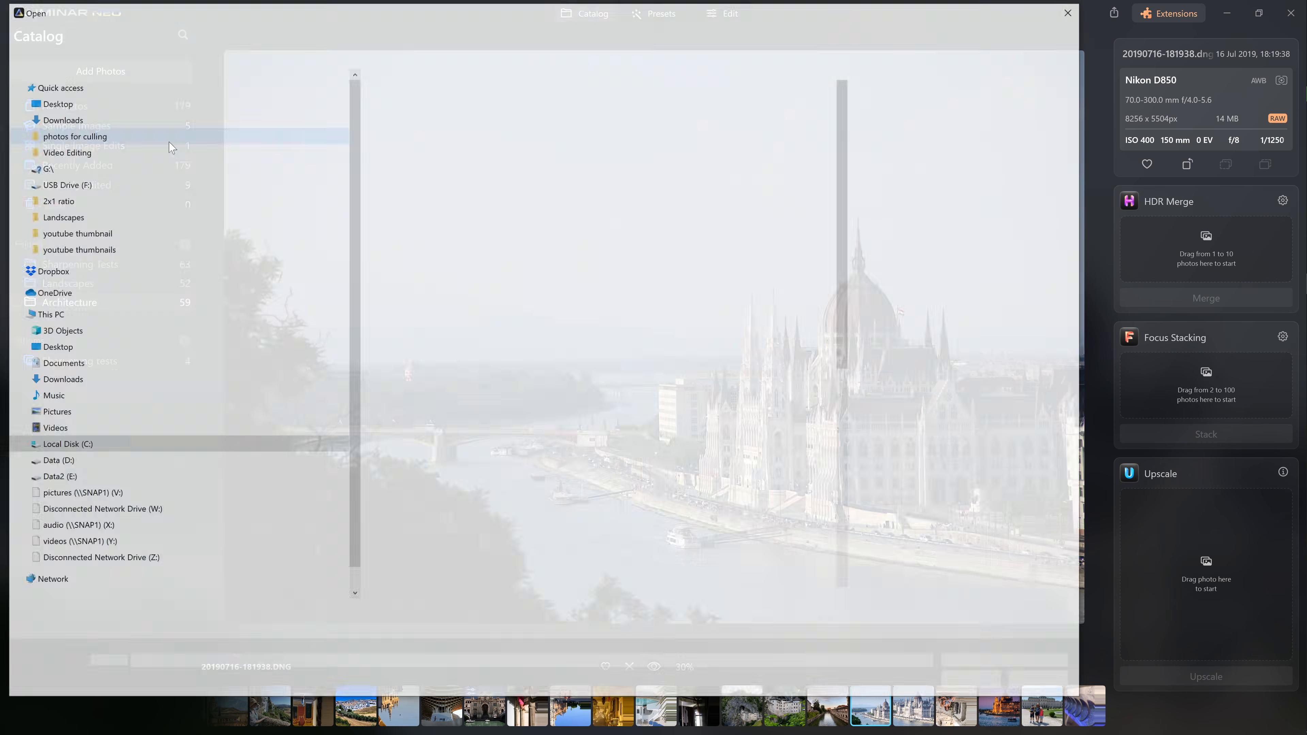
{"action": "left_click", "coordinate": [481, 123]}
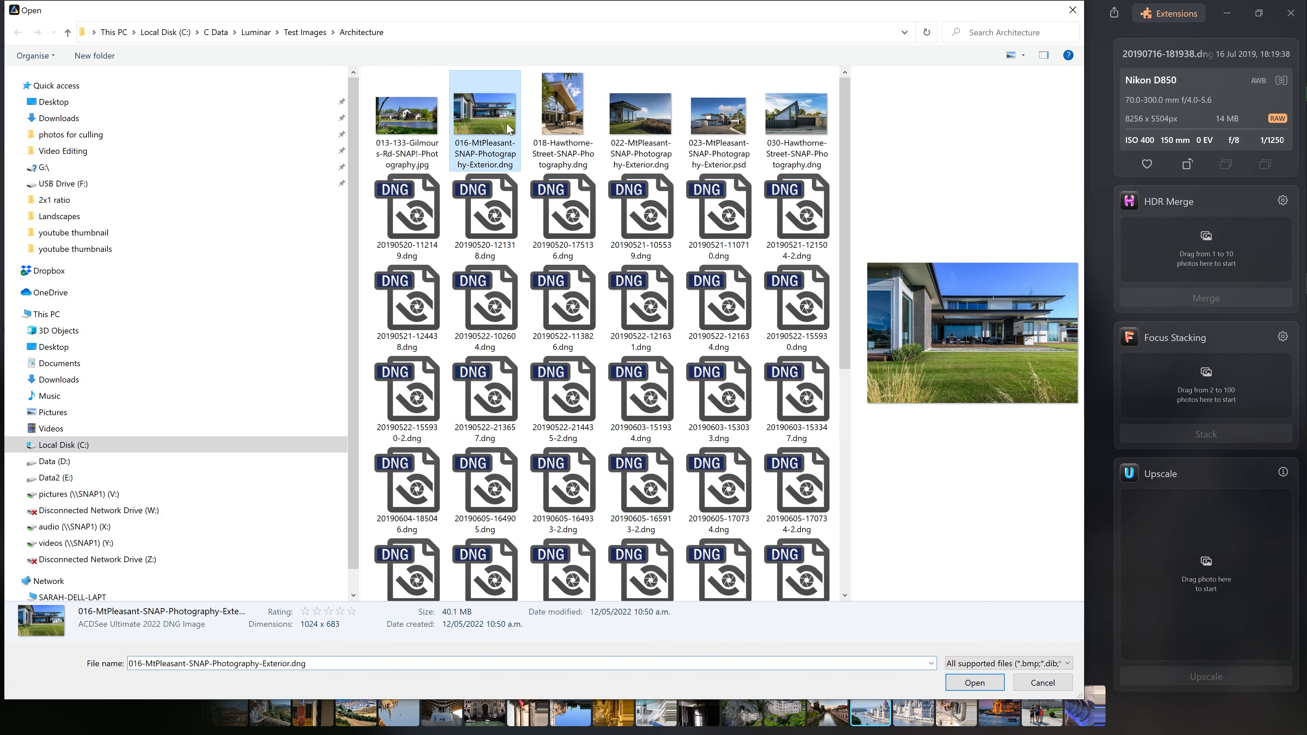
{"action": "left_click", "coordinate": [1079, 11]}
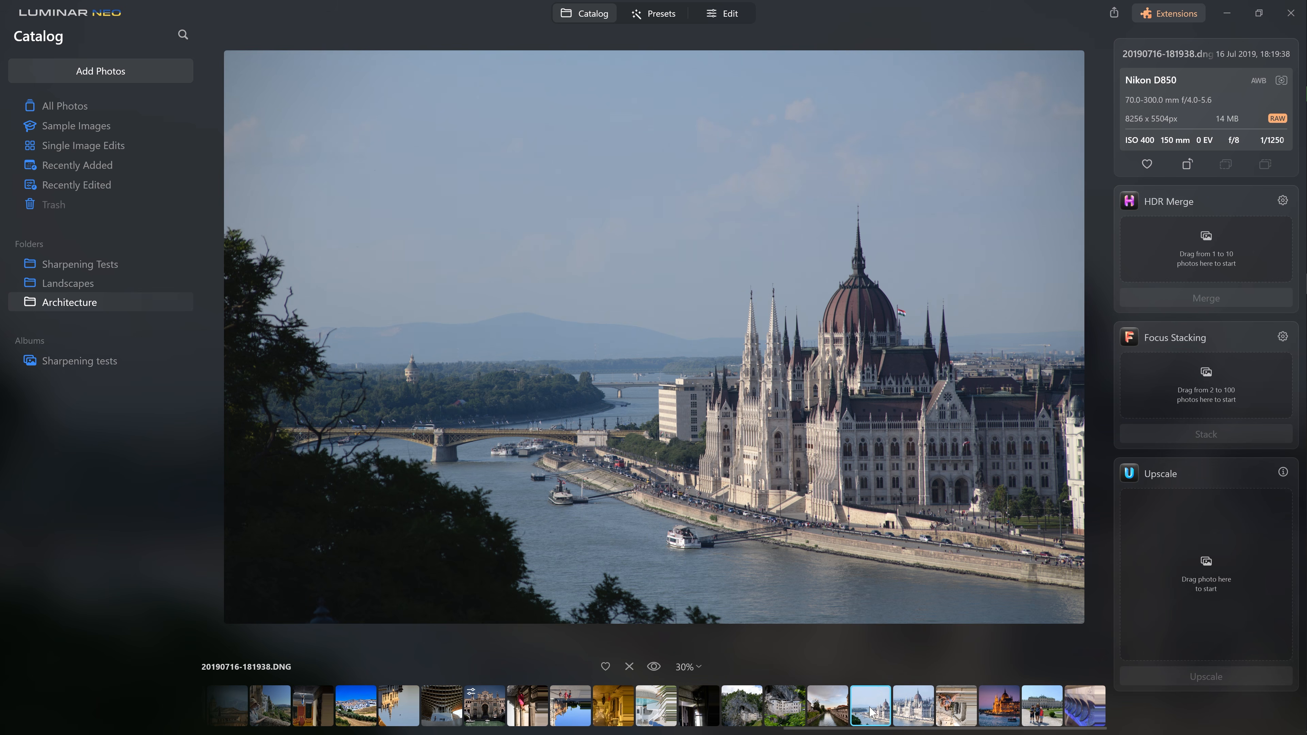
Step: Try the Toronto, Abbey Street and Melbourne presets from the Urban Style collection on the photo
{"action": "left_click", "coordinate": [659, 15]}
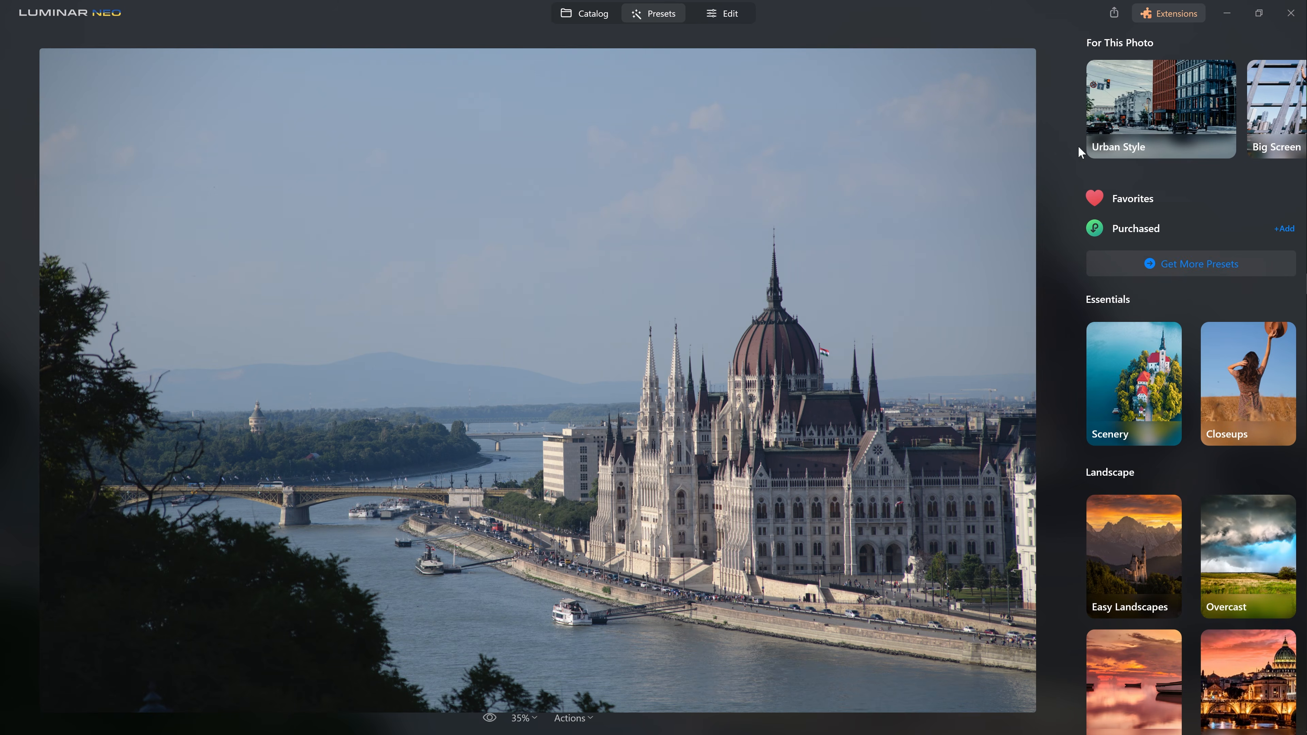
{"action": "left_click", "coordinate": [1152, 138]}
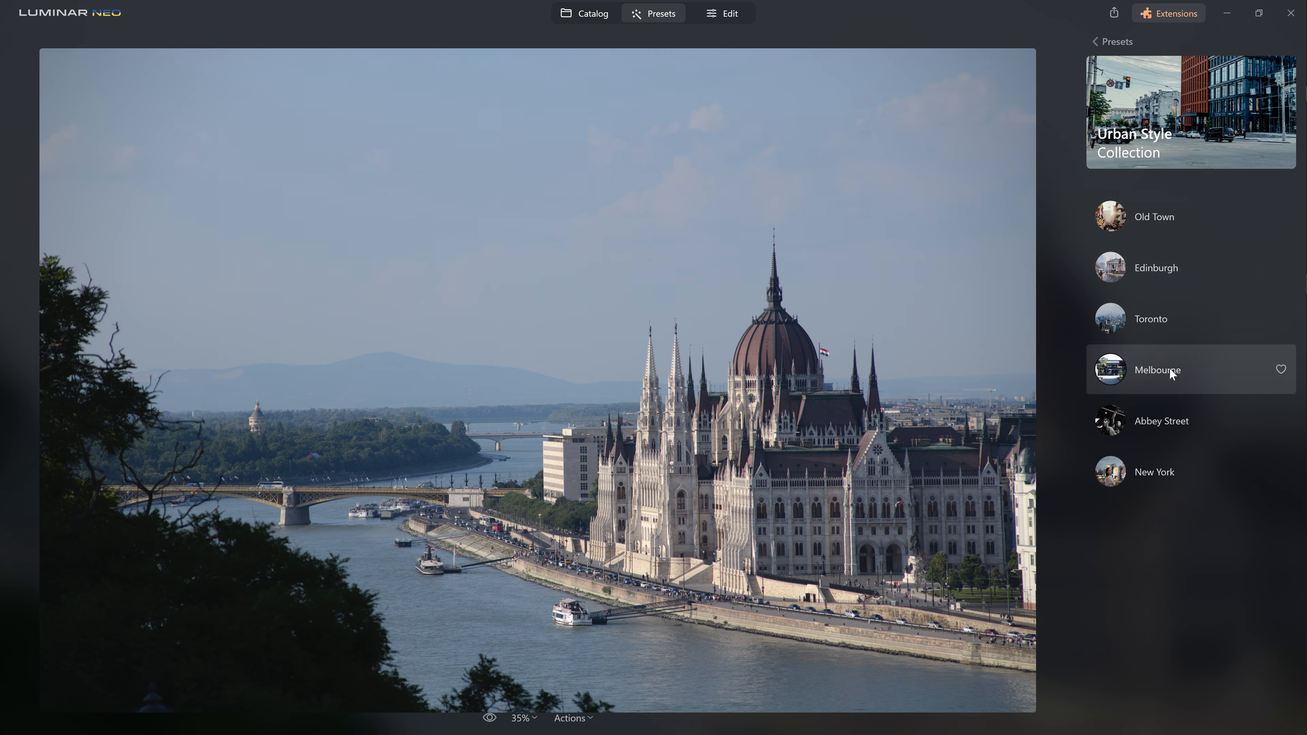
{"action": "left_click", "coordinate": [1165, 319]}
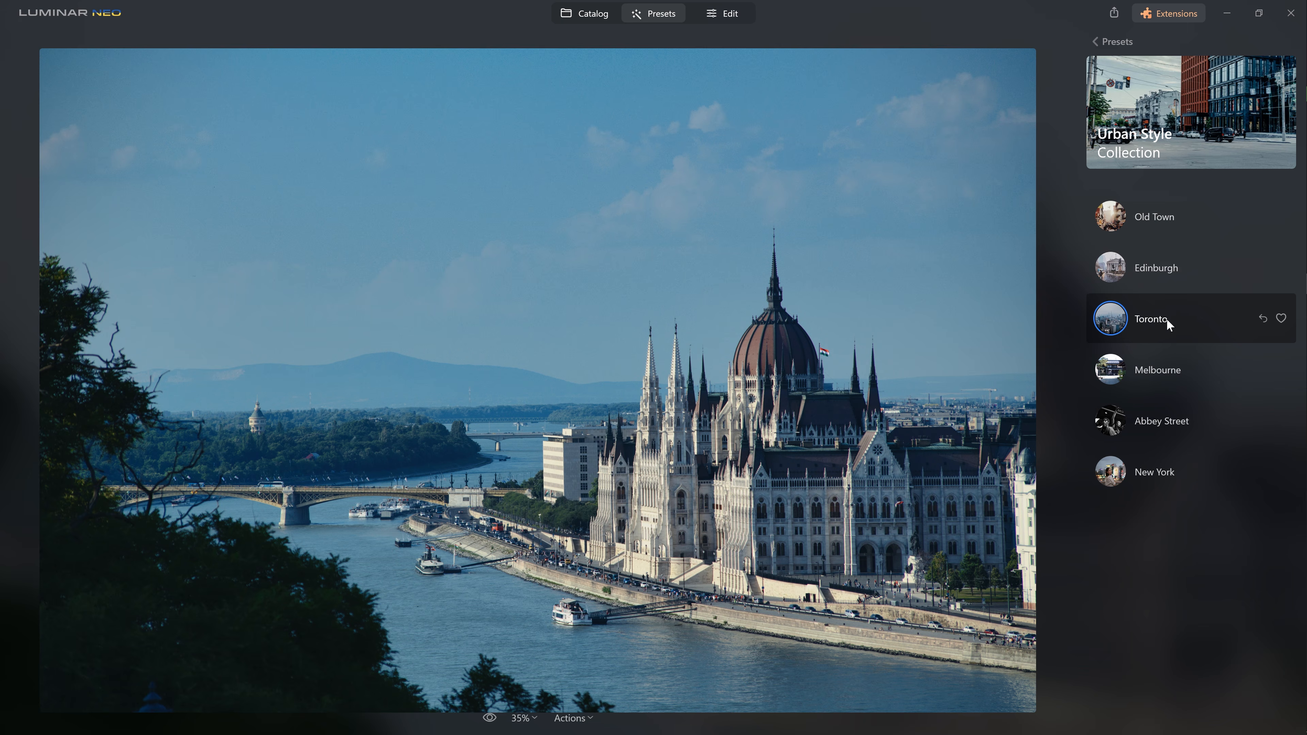
{"action": "left_click", "coordinate": [1172, 399]}
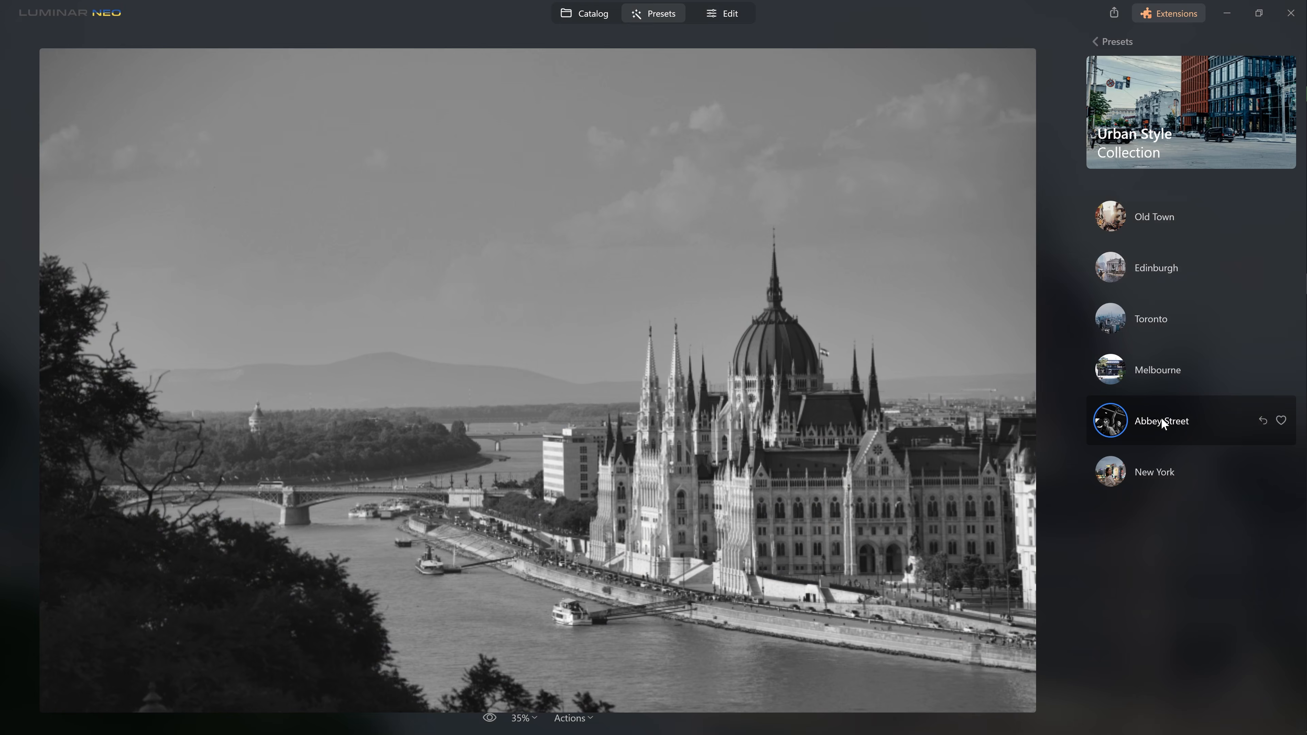
{"action": "left_click", "coordinate": [1166, 370]}
{"action": "left_click", "coordinate": [1117, 45]}
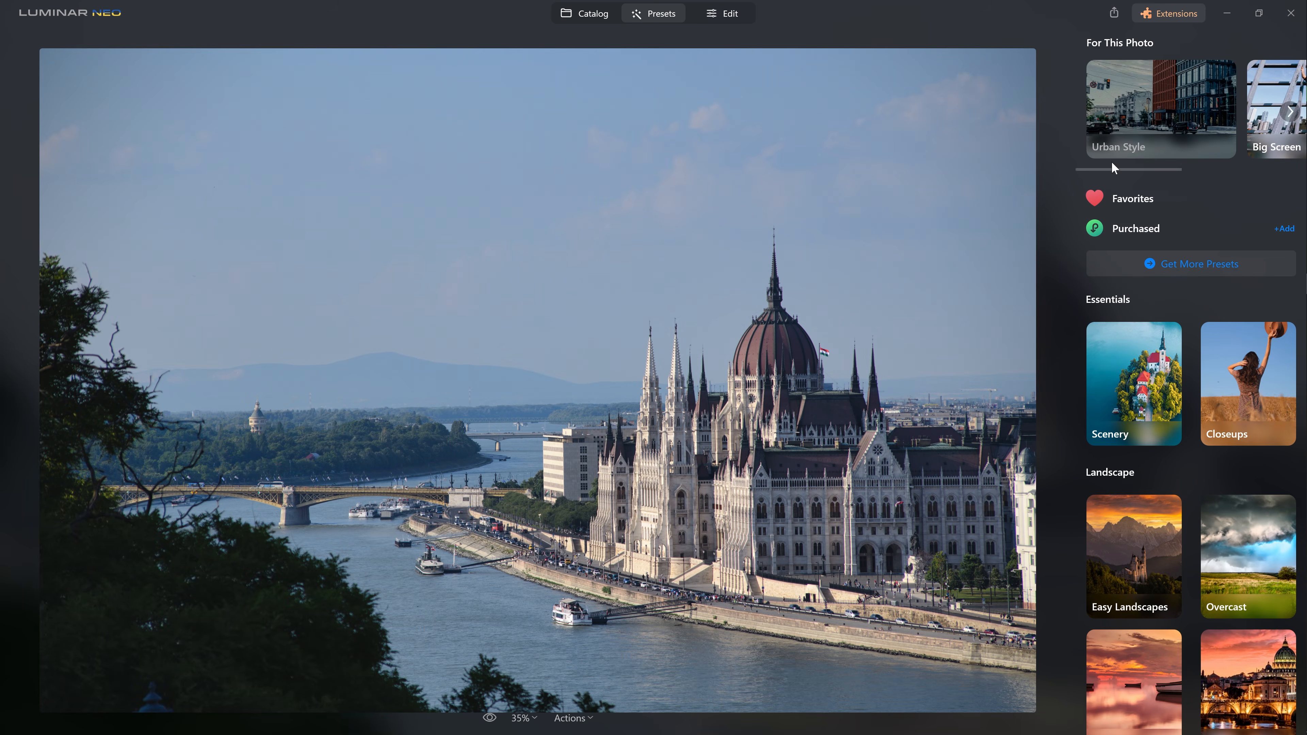
Step: Apply the Clear & Sharp preset from the Scenery collection and compare the photo before and after
{"action": "left_click", "coordinate": [1134, 363]}
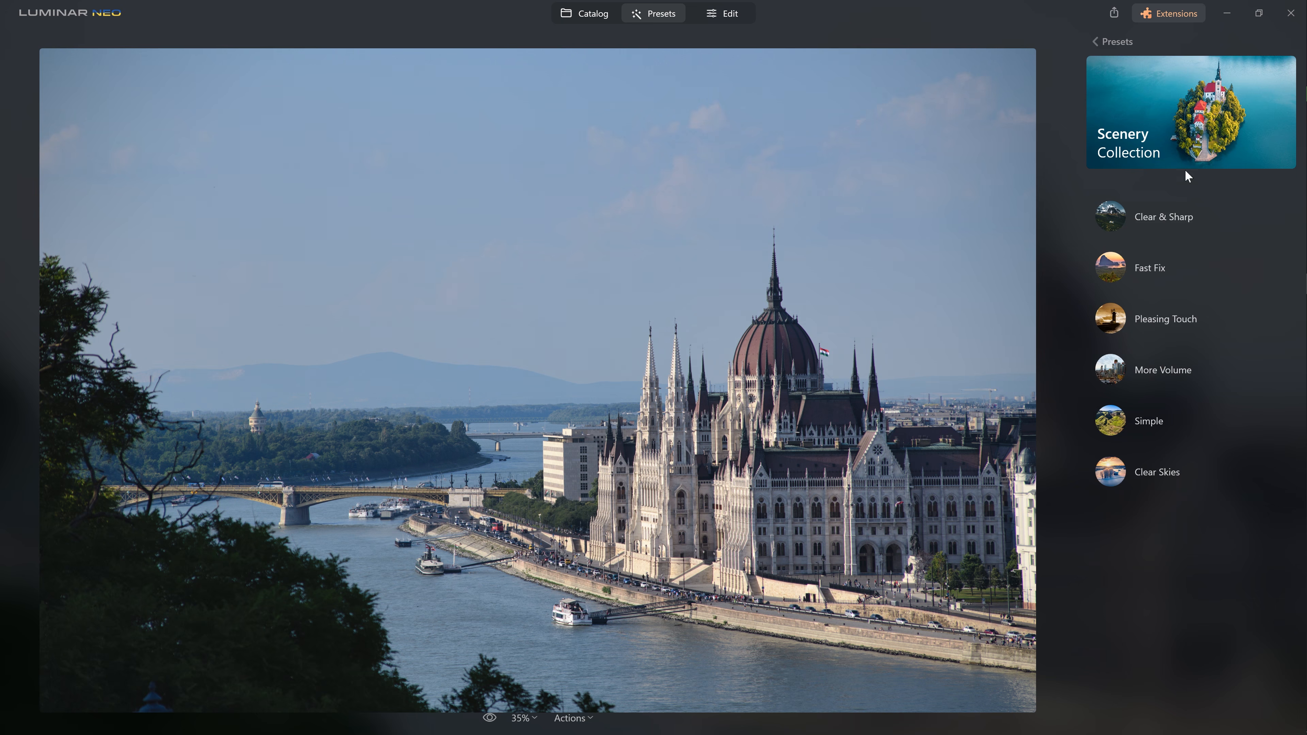
{"action": "left_click", "coordinate": [1151, 226]}
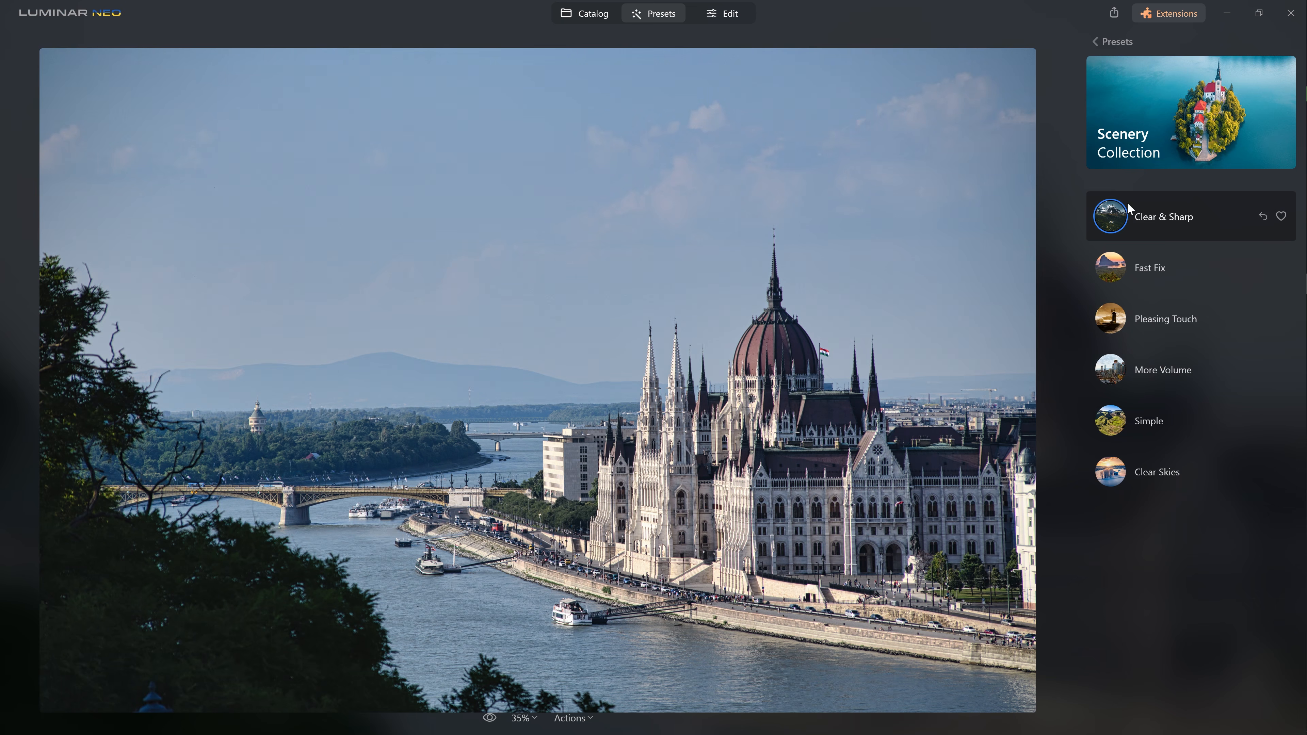
{"action": "left_click", "coordinate": [489, 718]}
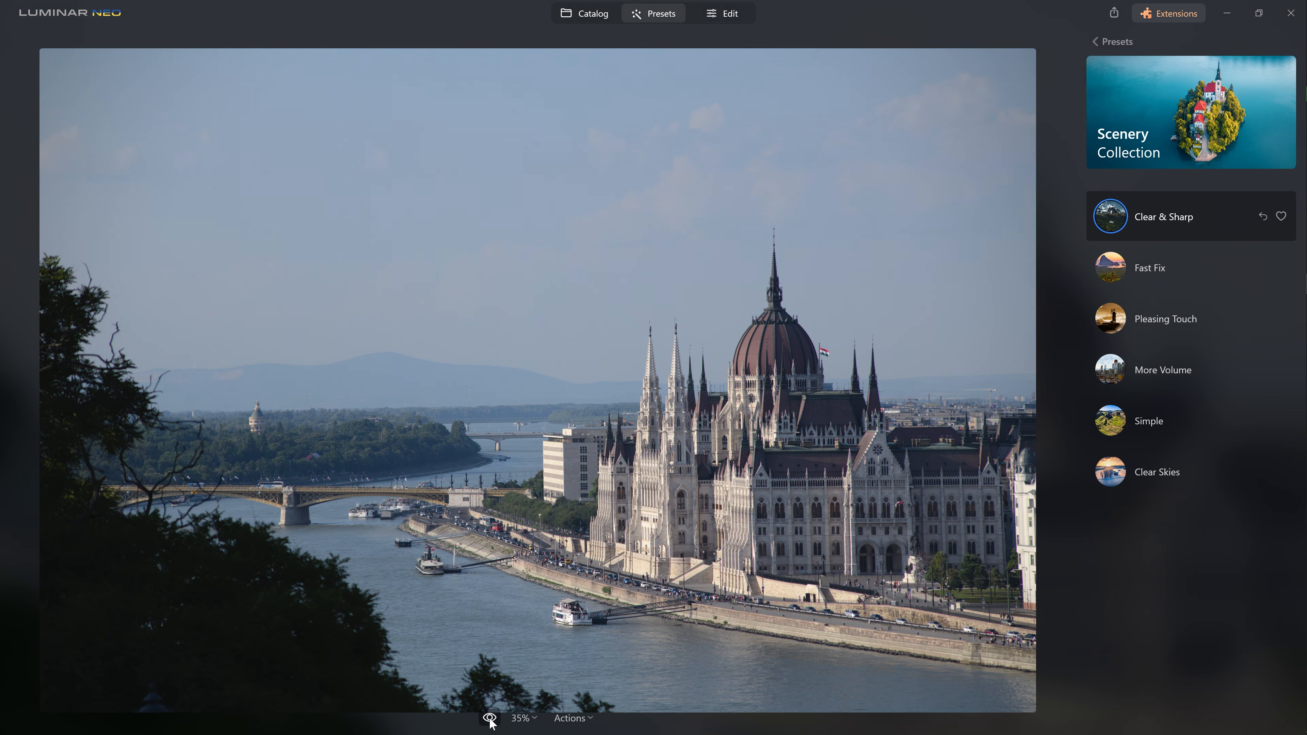
{"action": "left_click", "coordinate": [490, 718]}
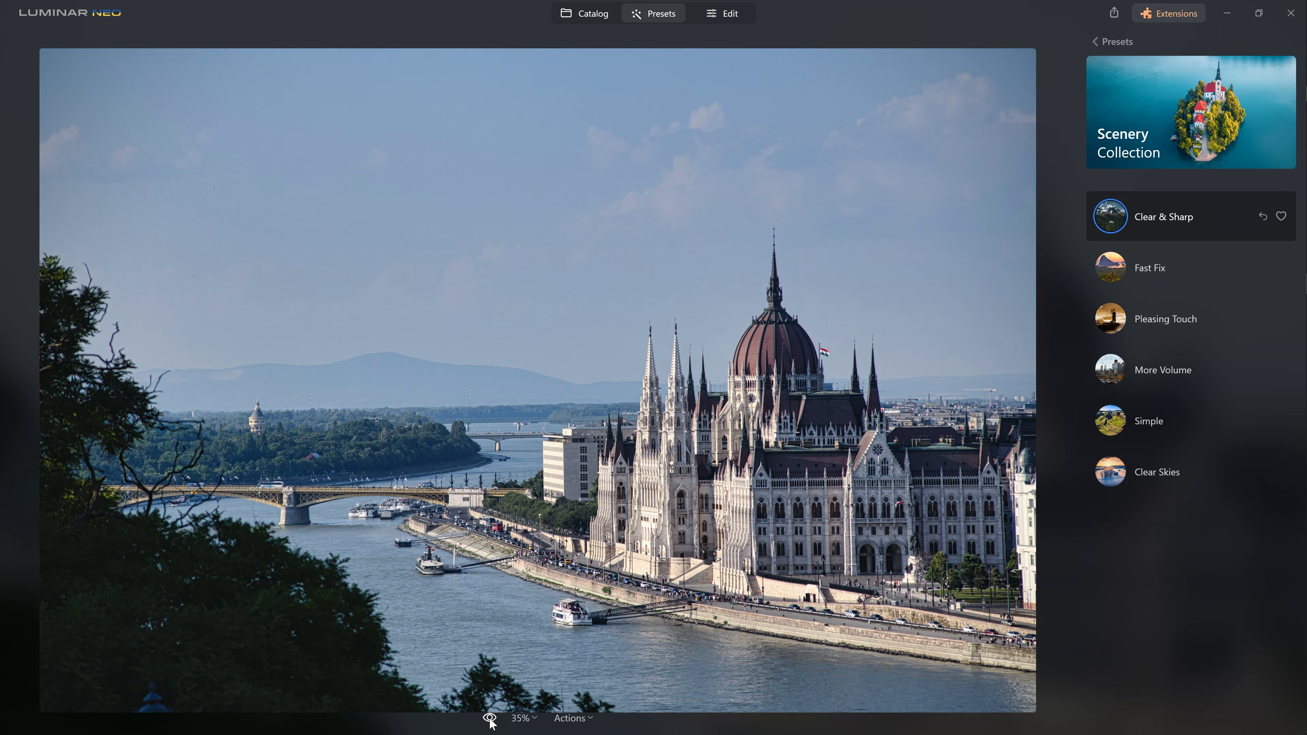
{"action": "left_click", "coordinate": [489, 718]}
{"action": "left_click", "coordinate": [490, 718]}
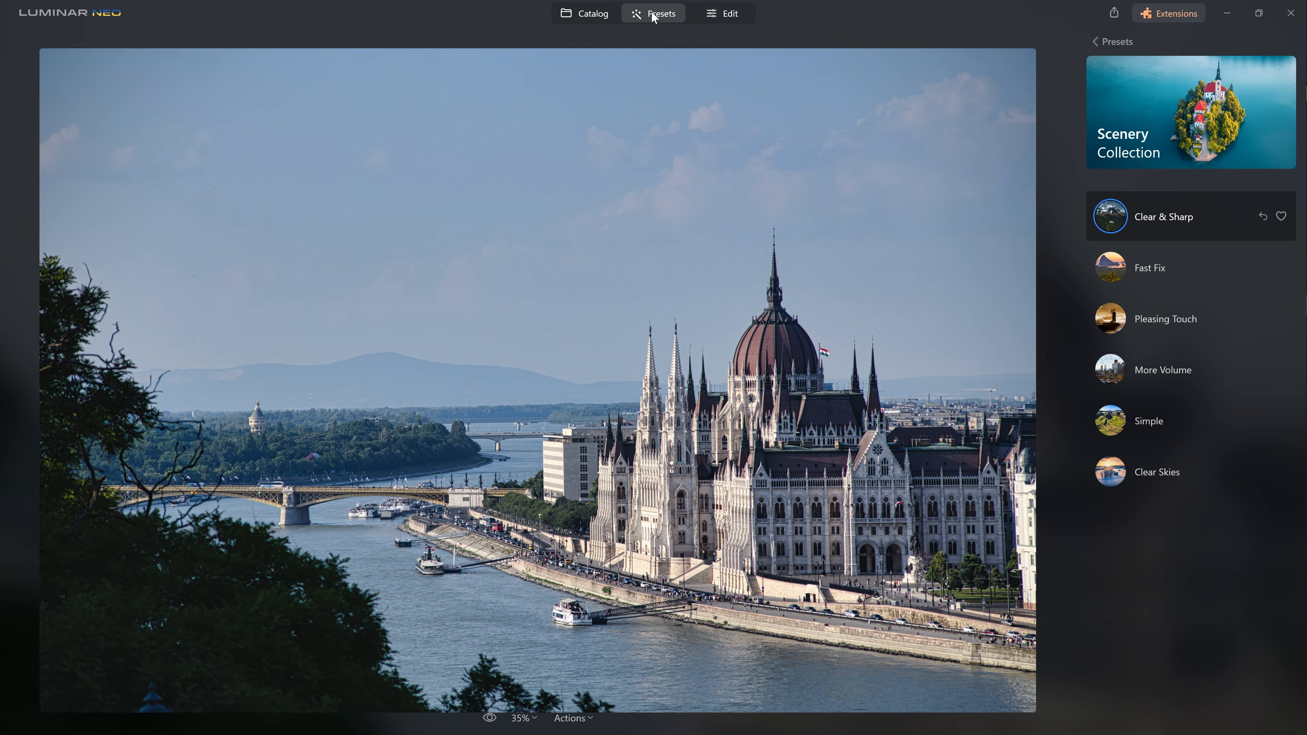
Step: Examine the Develop, Structure, Enhance and Details adjustments that the applied preset made to the photo
{"action": "left_click", "coordinate": [718, 19]}
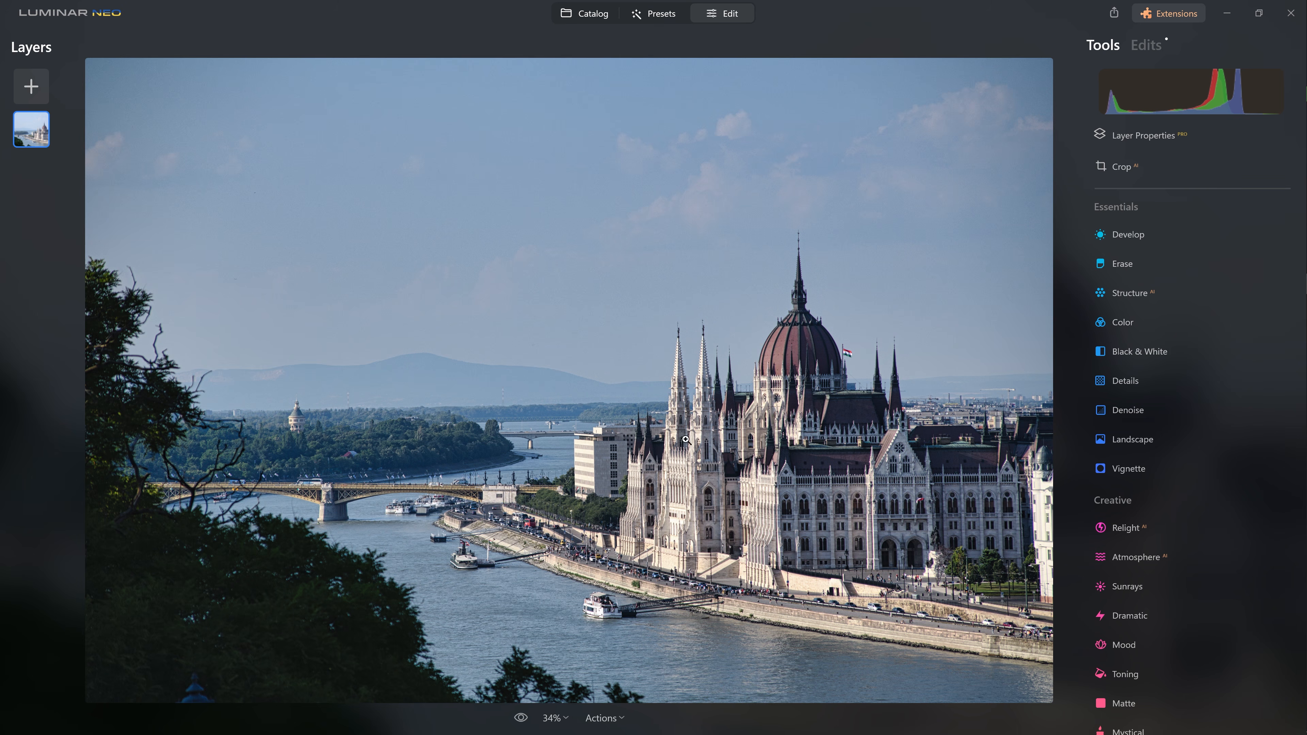
{"action": "left_click", "coordinate": [522, 717]}
{"action": "left_click", "coordinate": [1146, 50]}
{"action": "left_click", "coordinate": [1159, 92]}
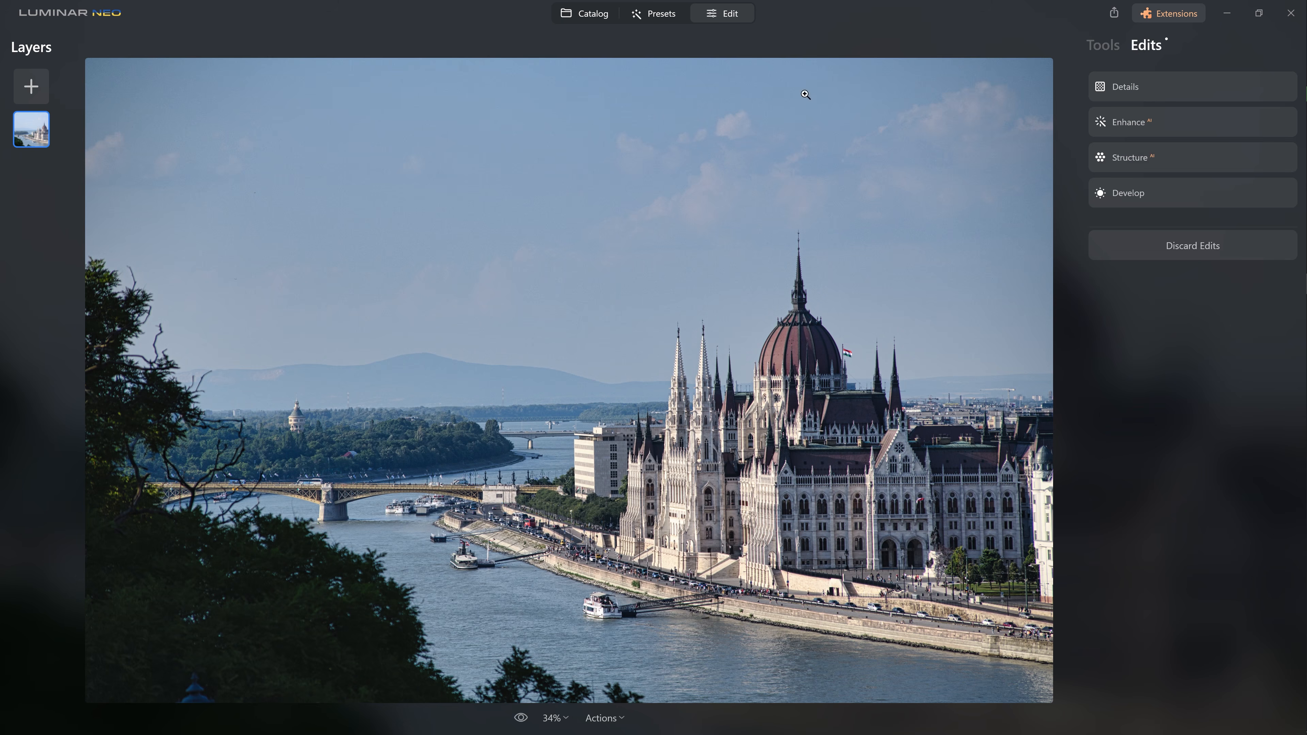
{"action": "left_click", "coordinate": [1127, 195]}
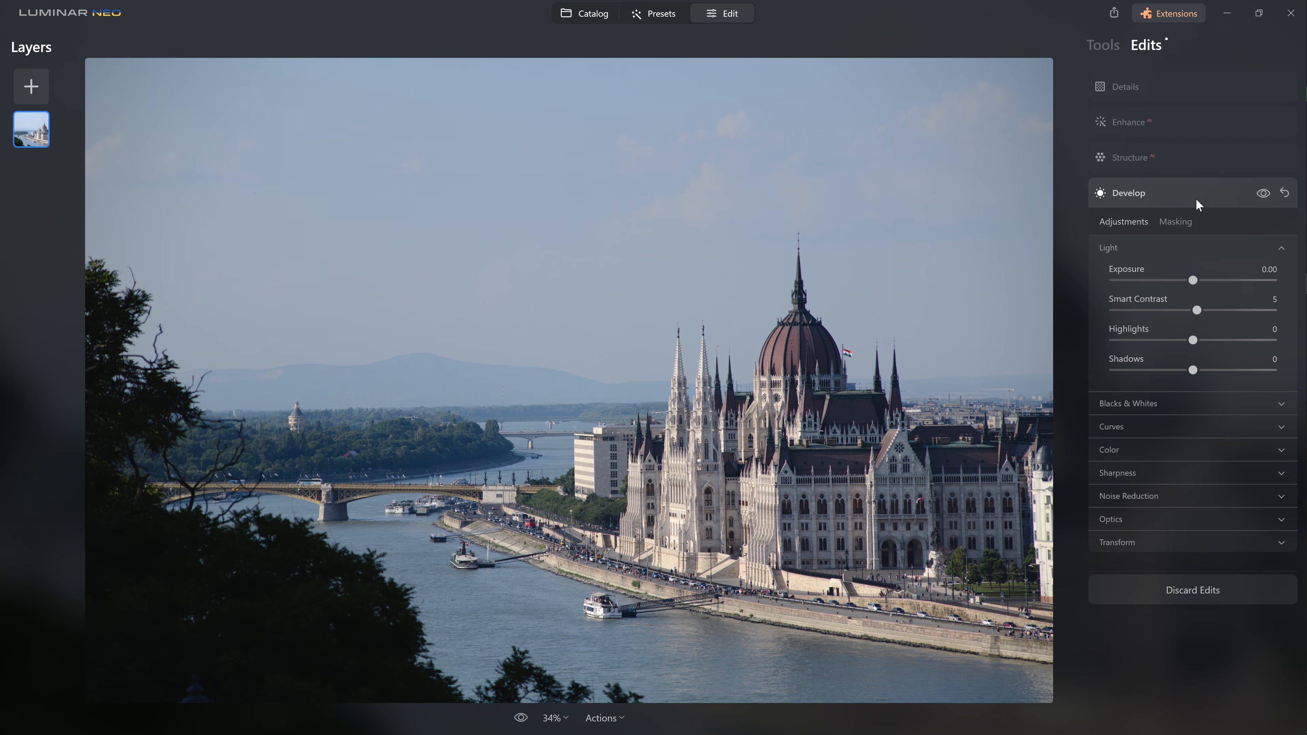
{"action": "left_click", "coordinate": [1136, 162]}
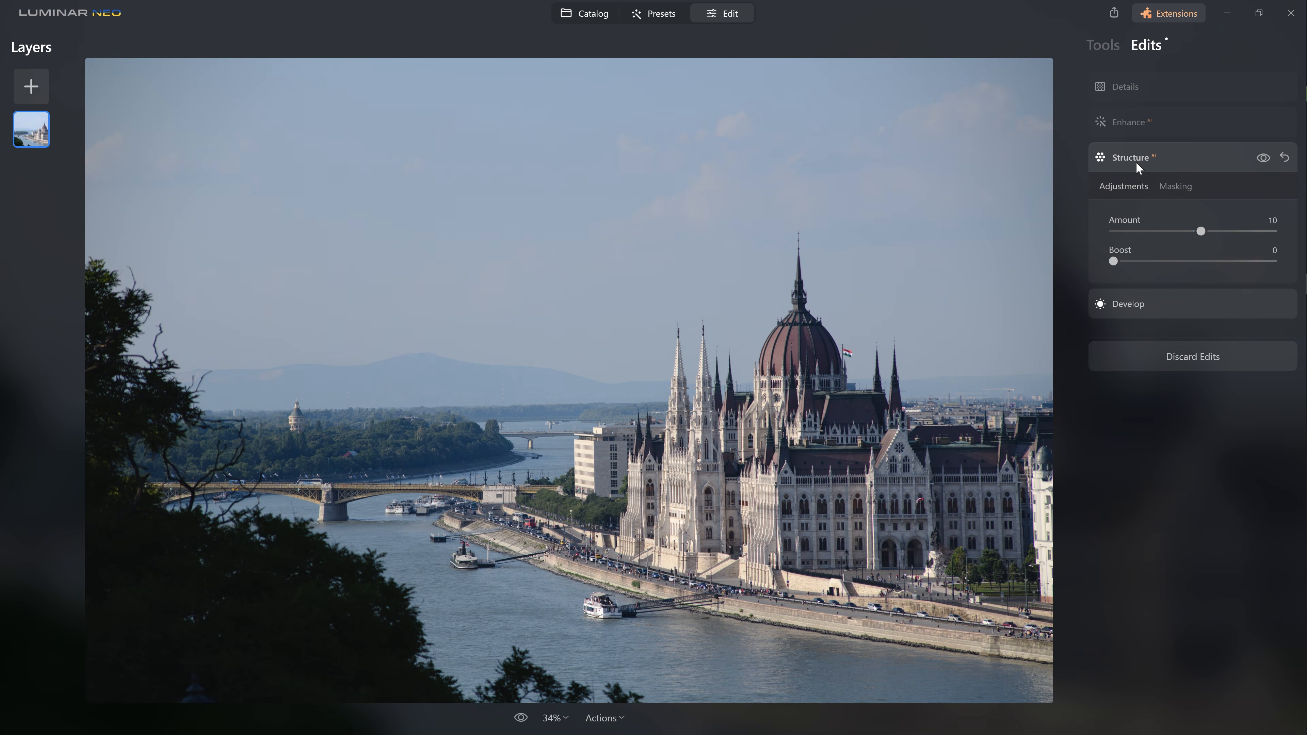
{"action": "left_click", "coordinate": [1139, 122]}
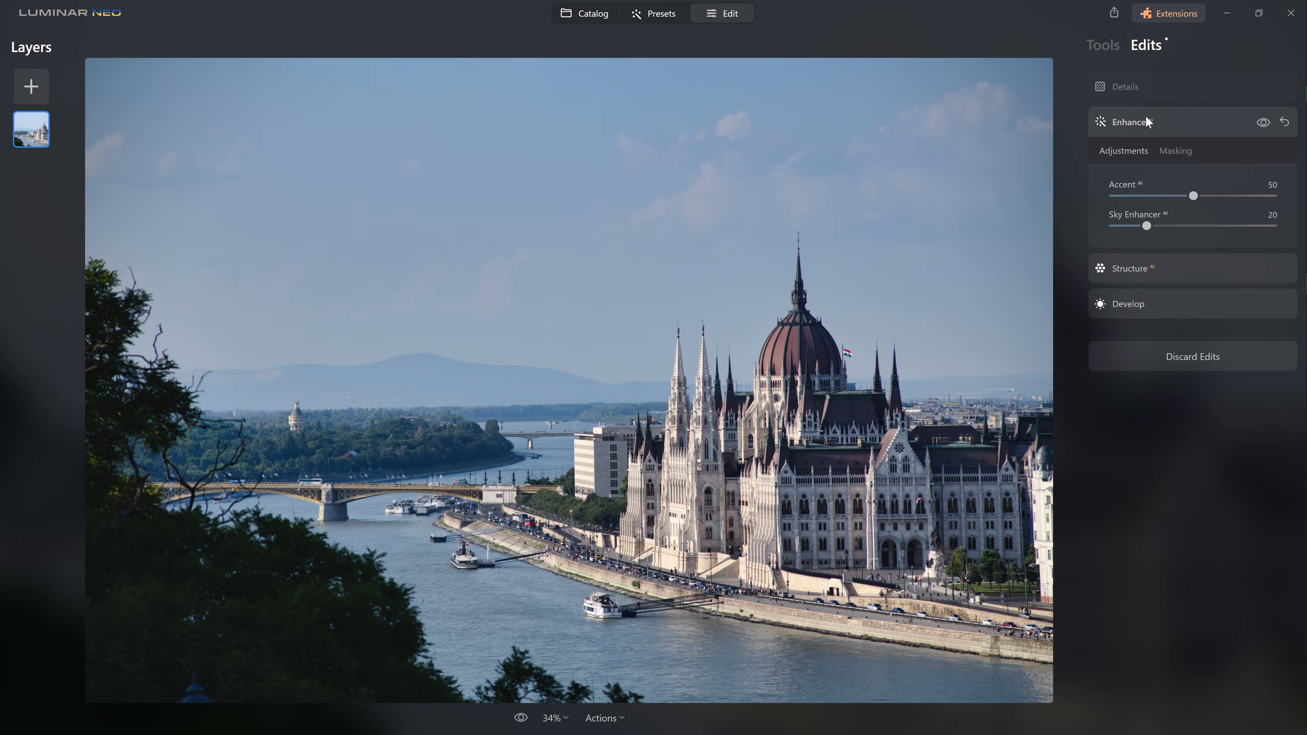
{"action": "left_click", "coordinate": [1127, 92]}
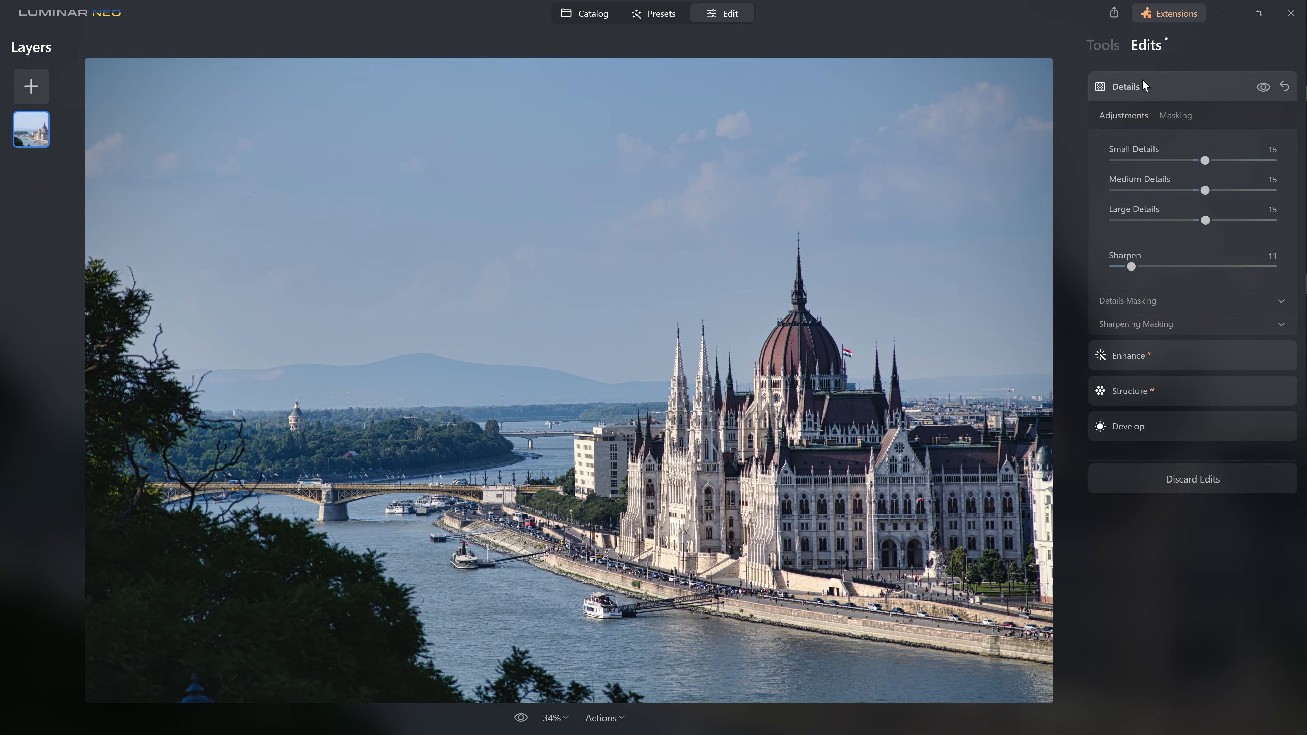
Step: Discard all the preset's edits and return to the list of editing tools
{"action": "left_click", "coordinate": [1153, 88]}
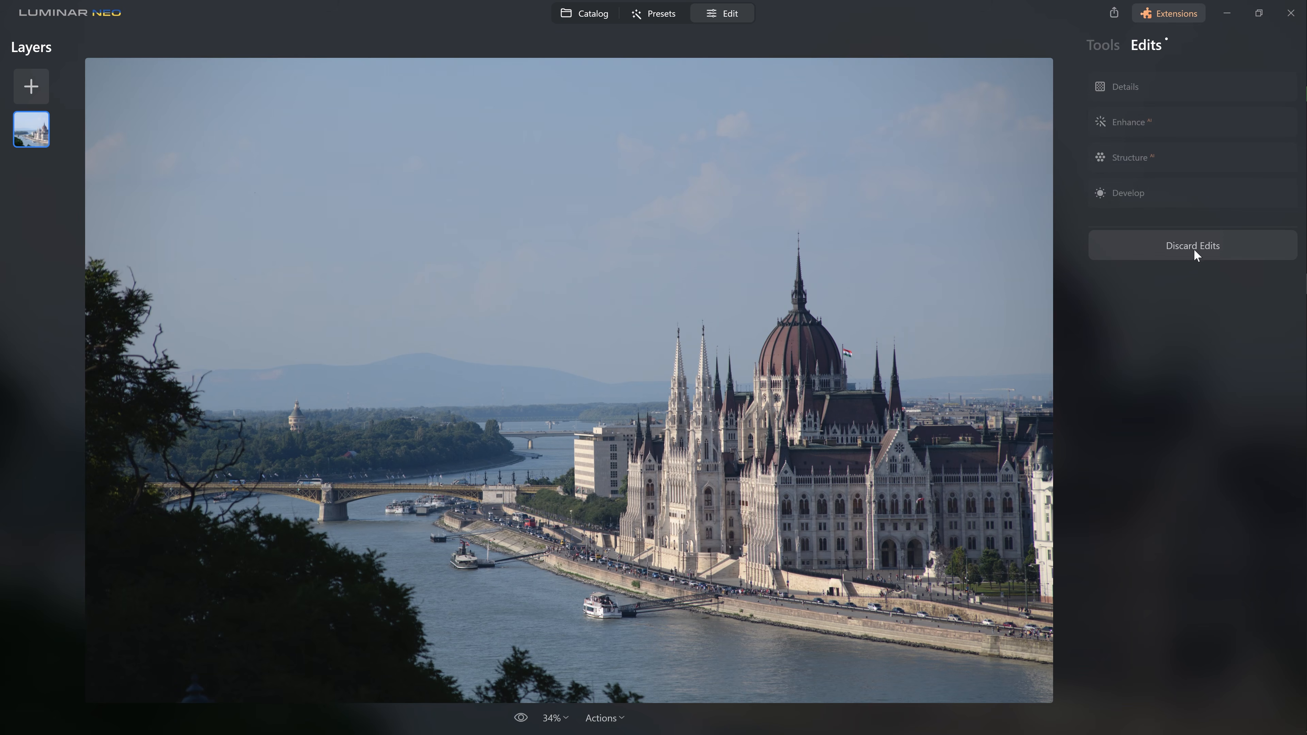
{"action": "left_click", "coordinate": [1111, 47]}
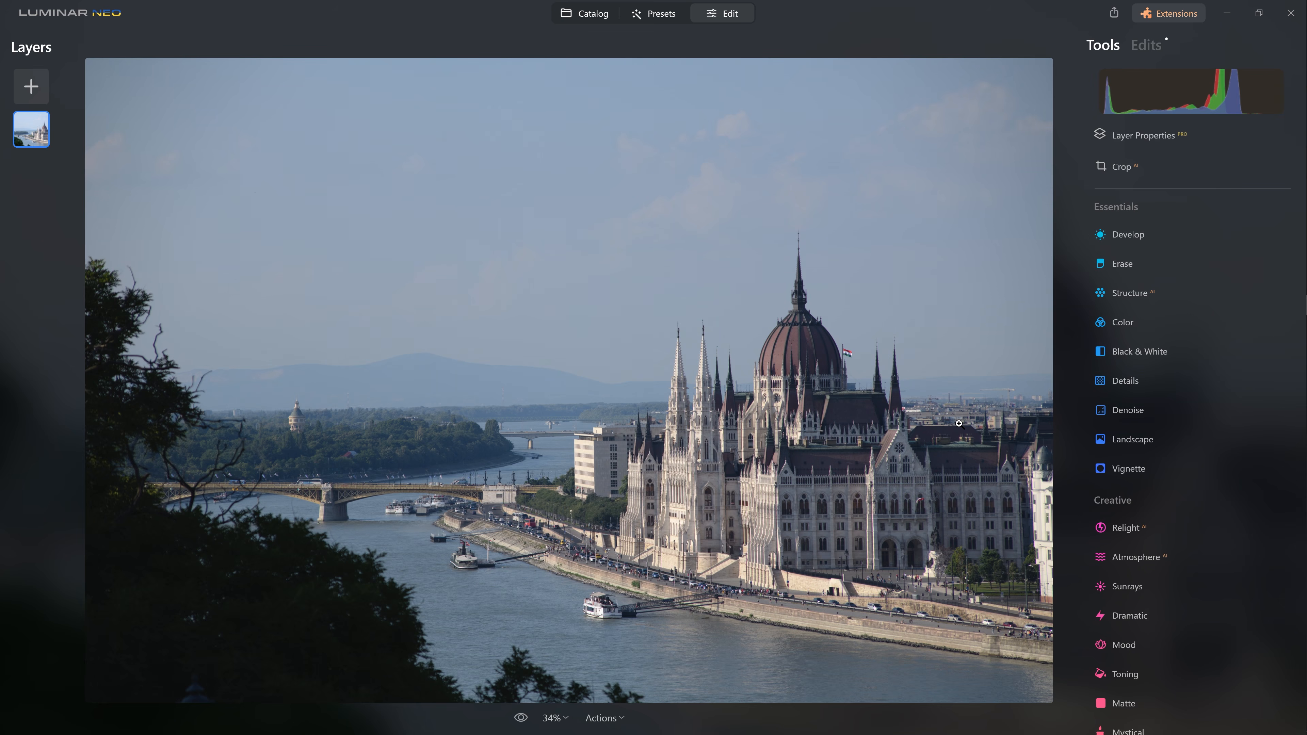
Step: Raise the photo's exposure in the Develop tool to 2.74 to overexpose the highlights
{"action": "left_click", "coordinate": [1136, 238]}
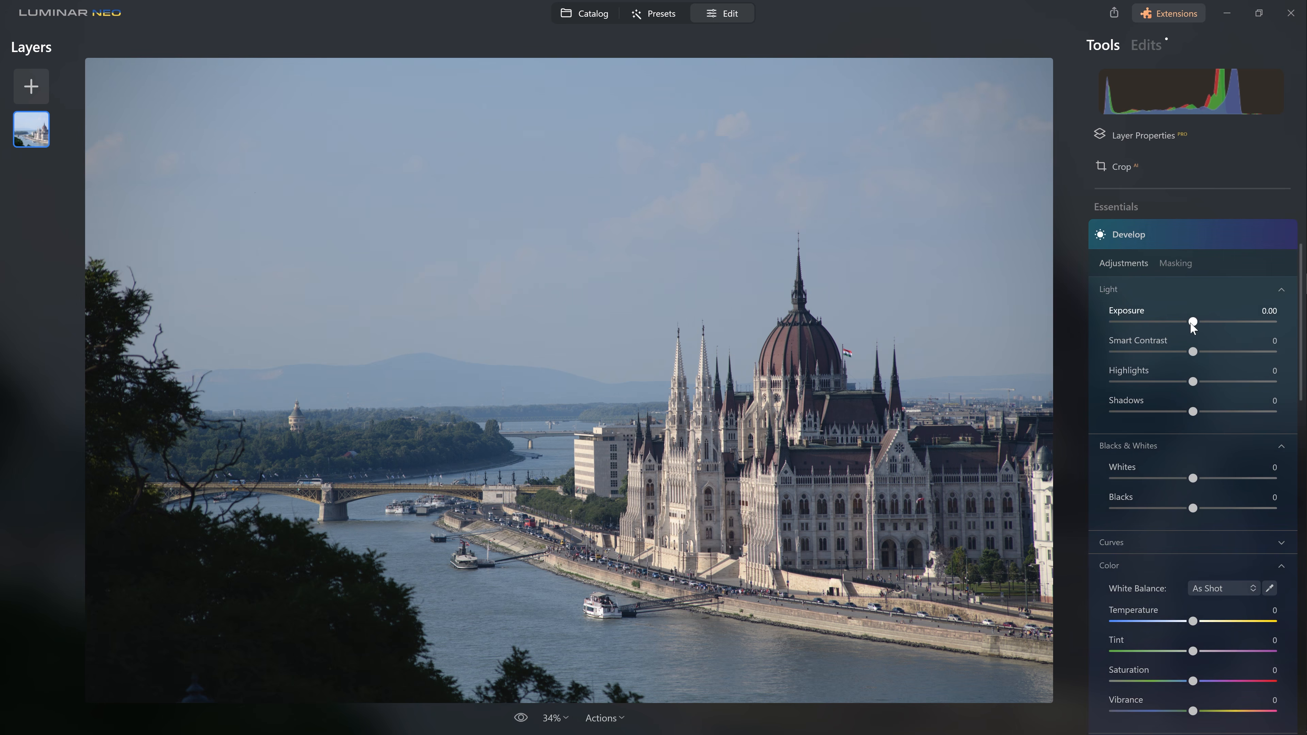
{"action": "mouse_move", "coordinate": [1196, 323]}
{"action": "left_mouse_down"}
{"action": "mouse_move", "coordinate": [1225, 328]}
{"action": "mouse_move", "coordinate": [1144, 333]}
{"action": "mouse_move", "coordinate": [1199, 324]}
{"action": "left_mouse_up"}
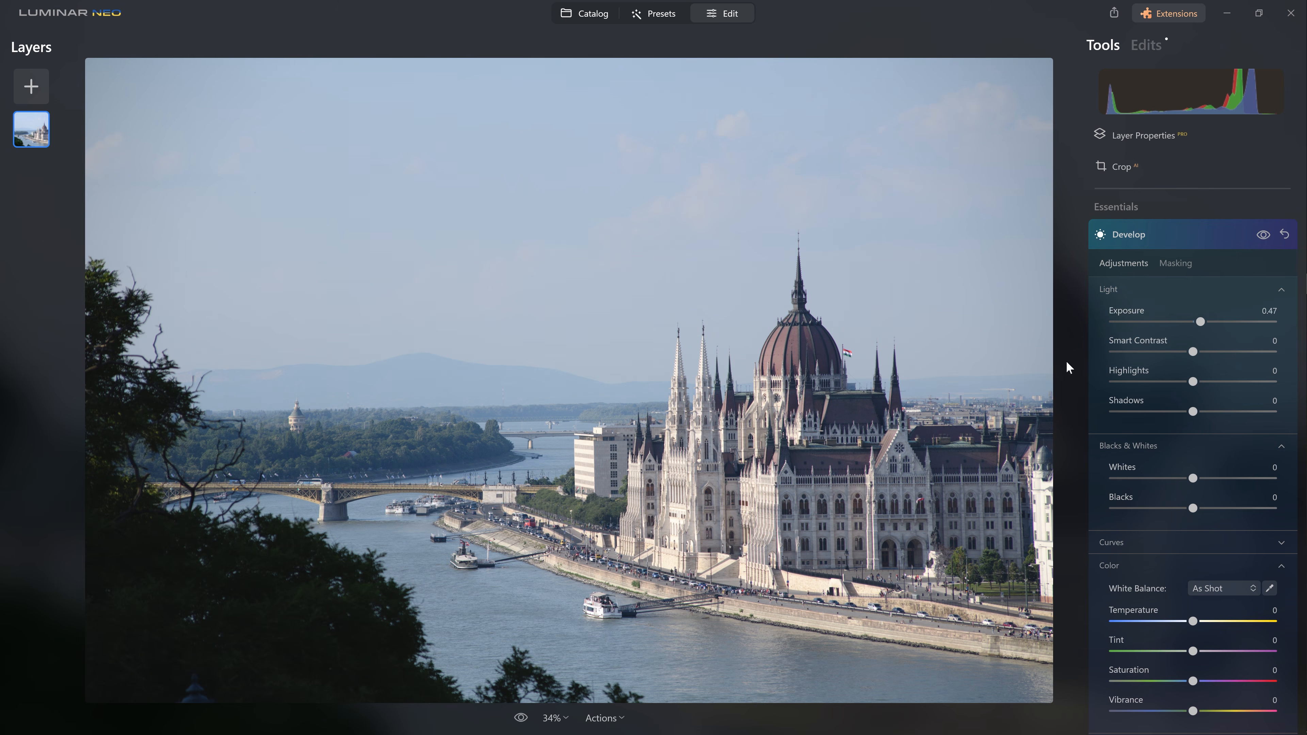
{"action": "mouse_move", "coordinate": [1199, 322]}
{"action": "left_mouse_down"}
{"action": "mouse_move", "coordinate": [1246, 328]}
{"action": "mouse_move", "coordinate": [1148, 321]}
{"action": "mouse_move", "coordinate": [1236, 325]}
{"action": "mouse_move", "coordinate": [1205, 327]}
{"action": "left_mouse_up"}
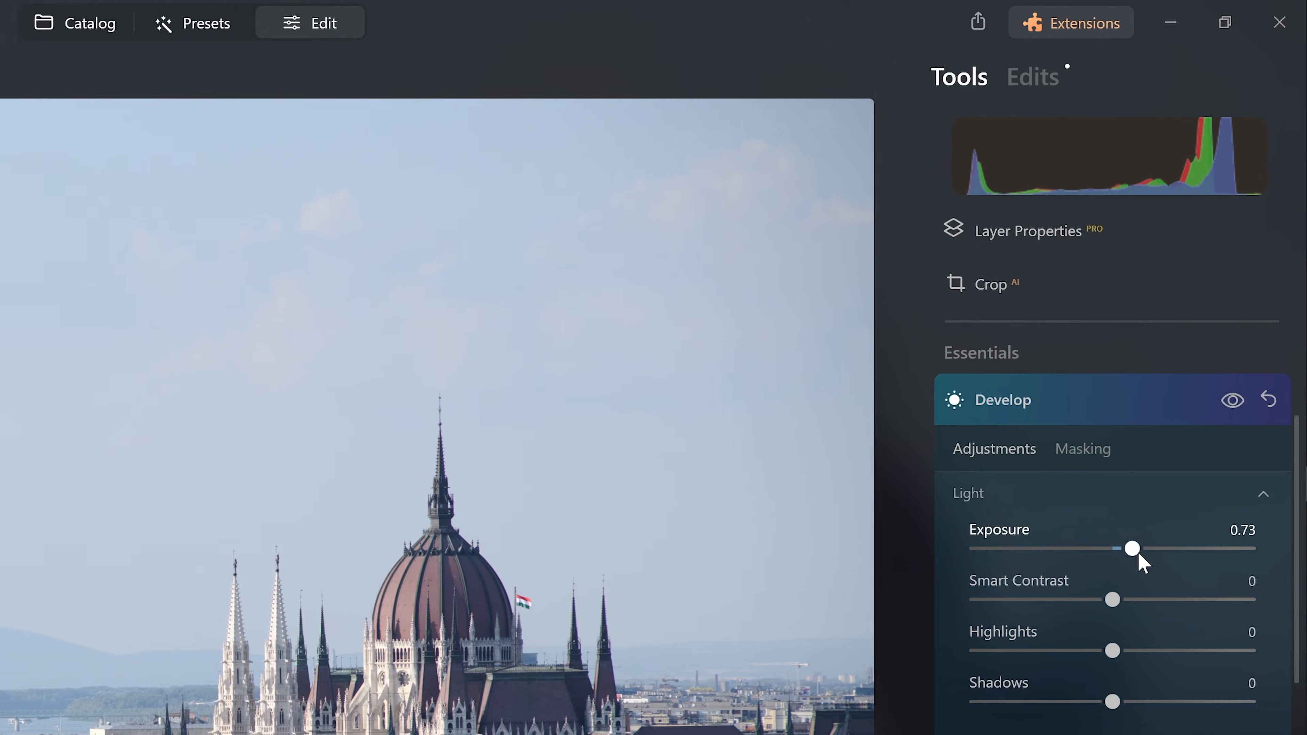
{"action": "left_click_drag", "start_coordinate": [1192, 375], "coordinate": [1210, 378]}
{"action": "left_click_drag", "start_coordinate": [1142, 663], "coordinate": [1164, 646]}
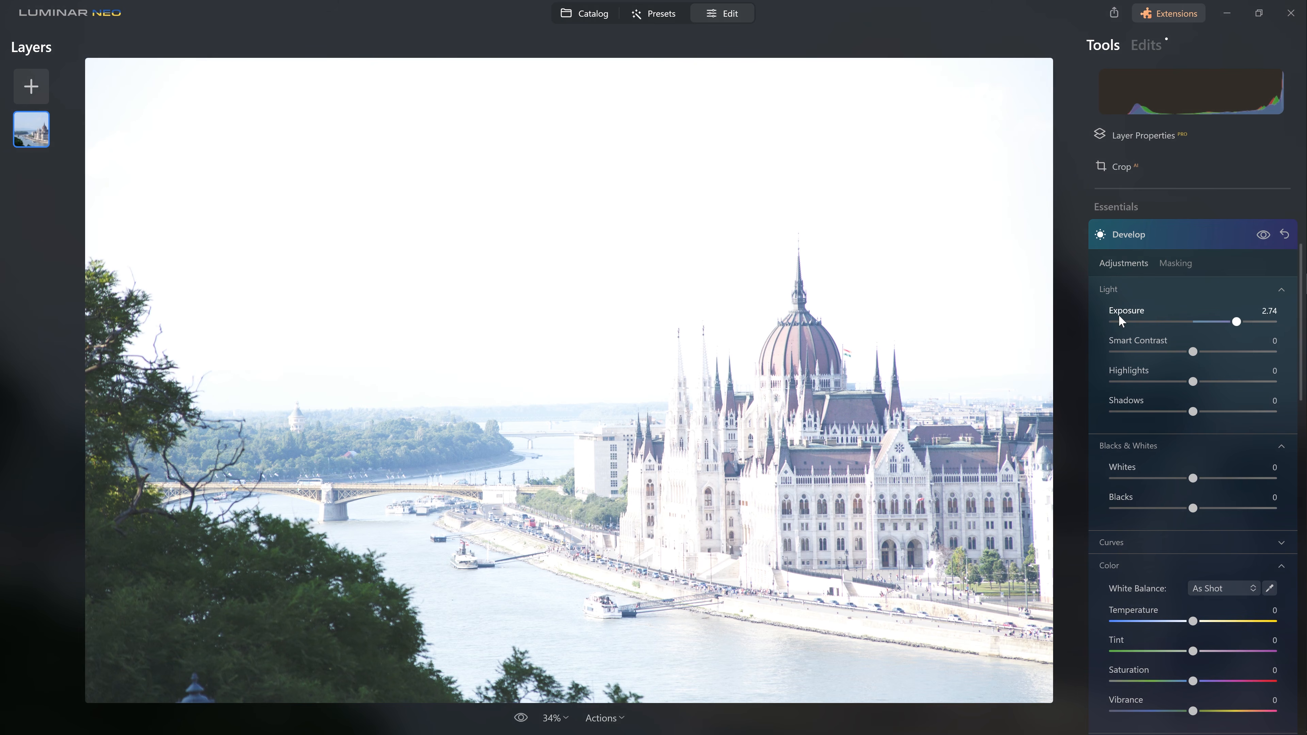
Step: Turn on the histogram's clipping warnings and lower the exposure to -5.00 to check shadow clipping
{"action": "left_click", "coordinate": [1238, 106]}
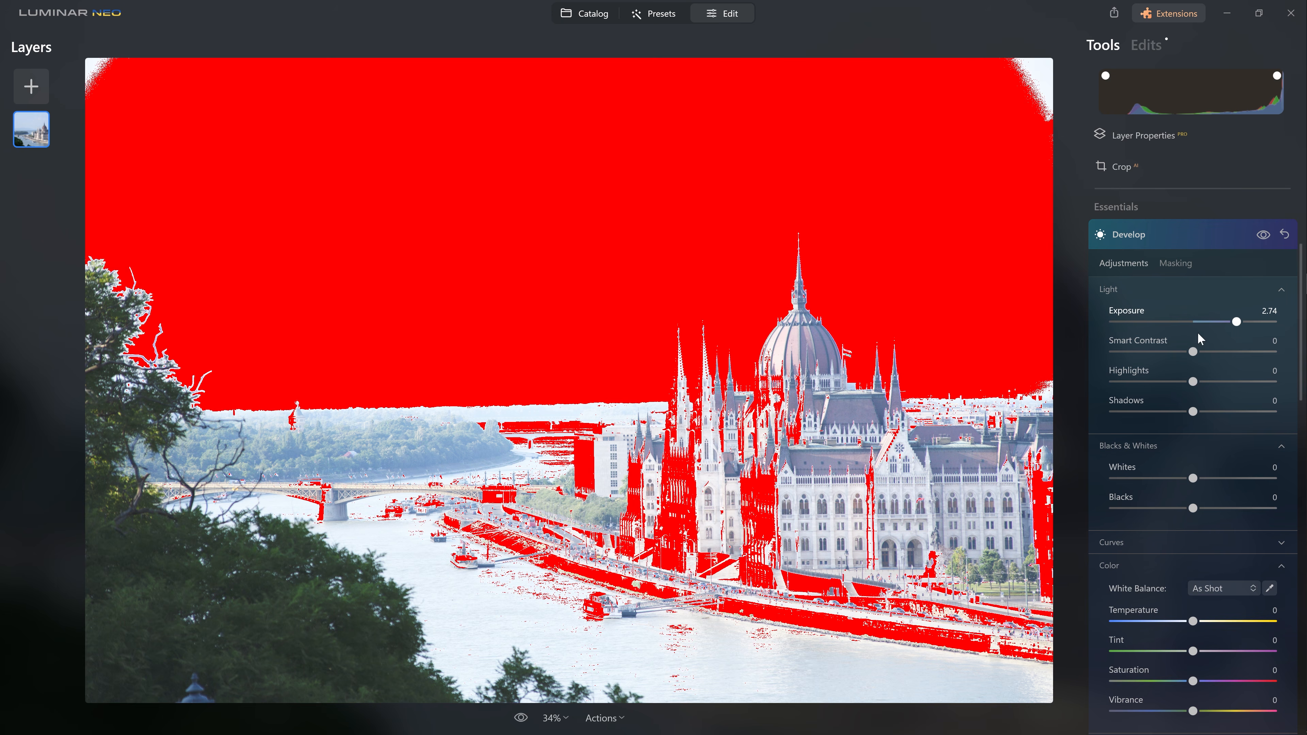
{"action": "left_click_drag", "start_coordinate": [1236, 323], "coordinate": [1129, 322]}
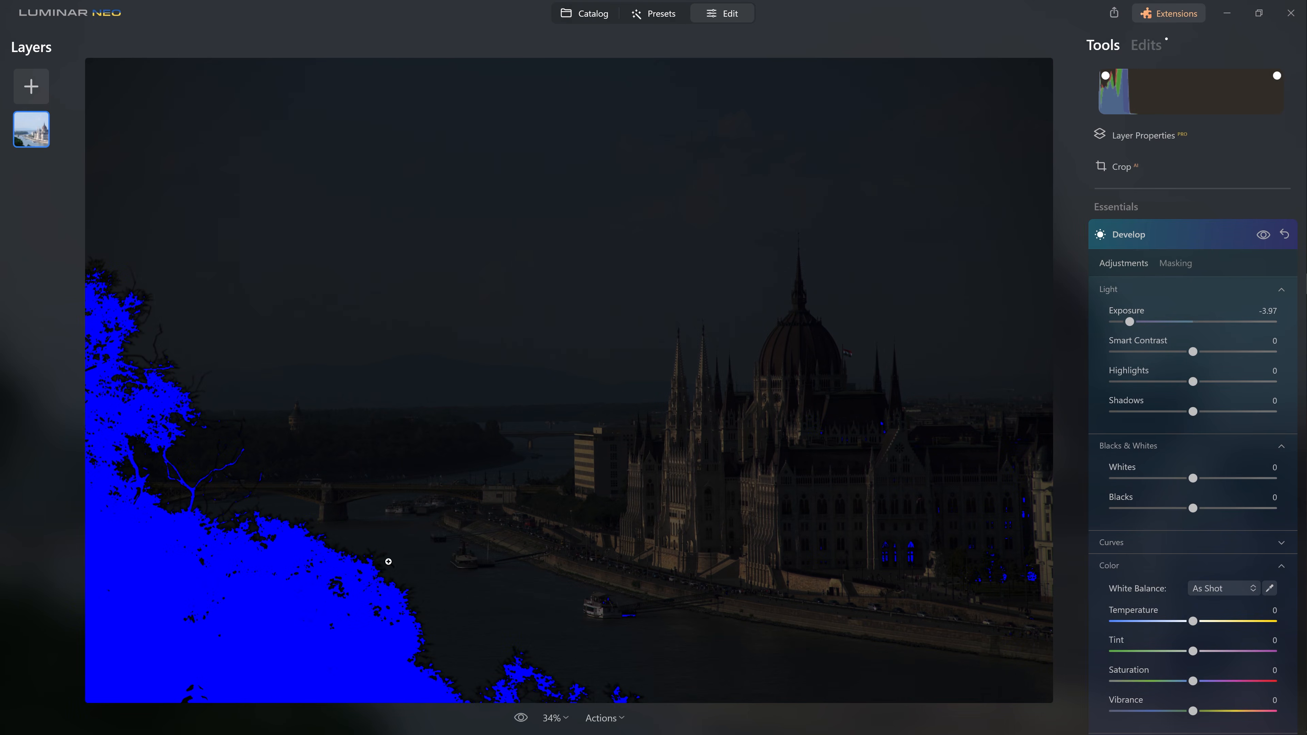
{"action": "left_click_drag", "start_coordinate": [1125, 324], "coordinate": [1111, 324]}
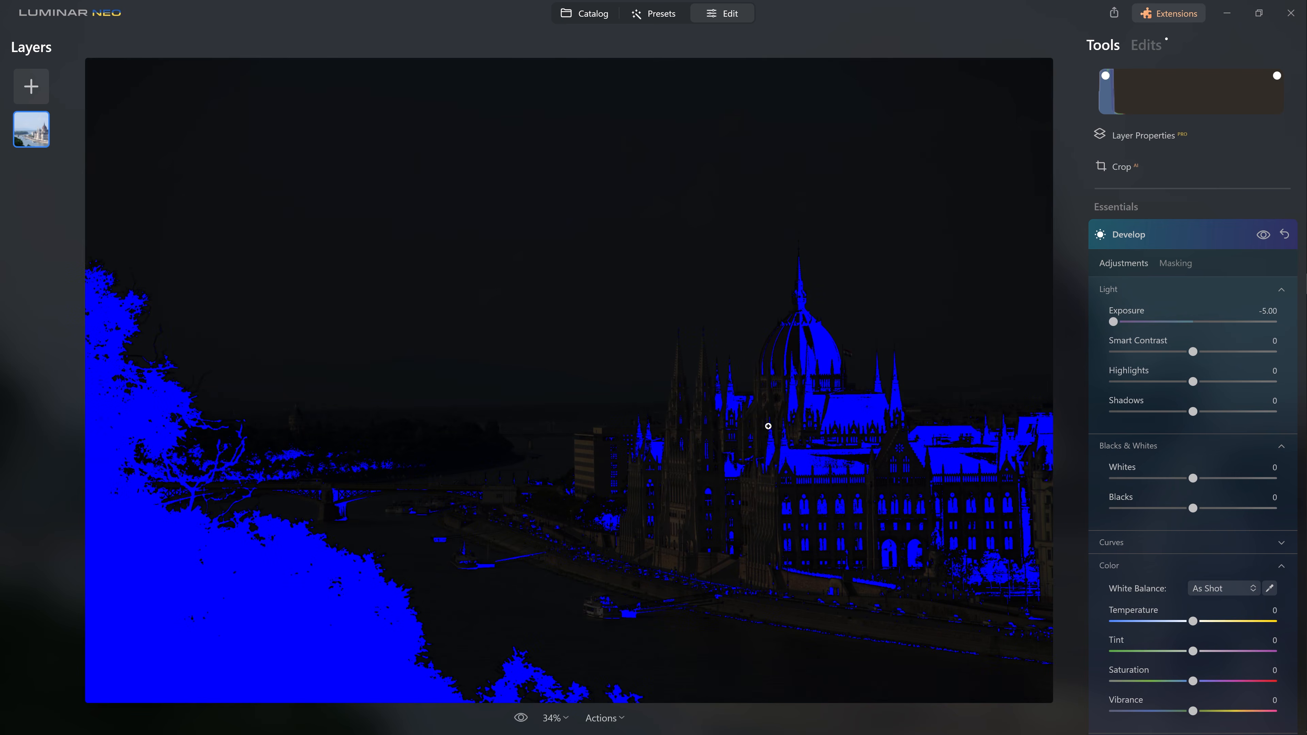
Step: Set the photo's exposure to 0.64 and reset Smart Contrast to 0
{"action": "left_click_drag", "start_coordinate": [1114, 322], "coordinate": [1136, 329]}
{"action": "left_click_drag", "start_coordinate": [1168, 342], "coordinate": [1191, 350]}
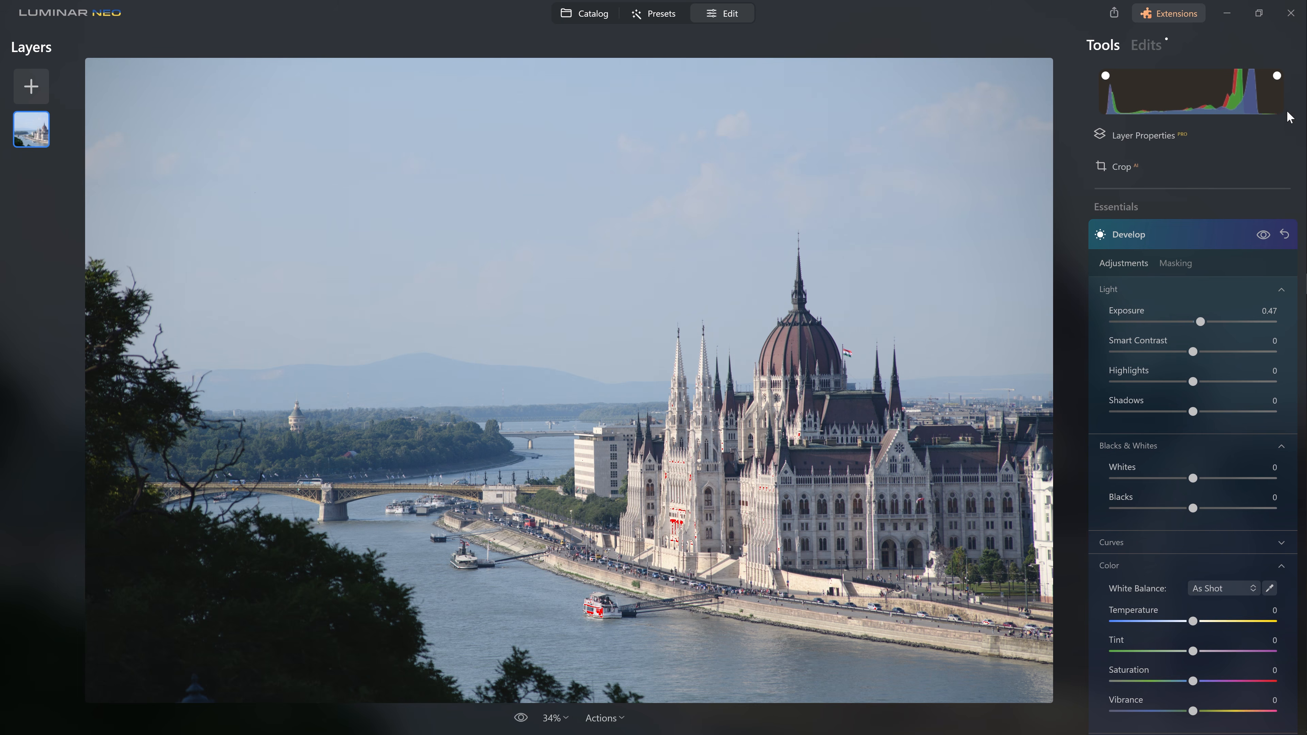
{"action": "left_click_drag", "start_coordinate": [1201, 325], "coordinate": [1203, 323]}
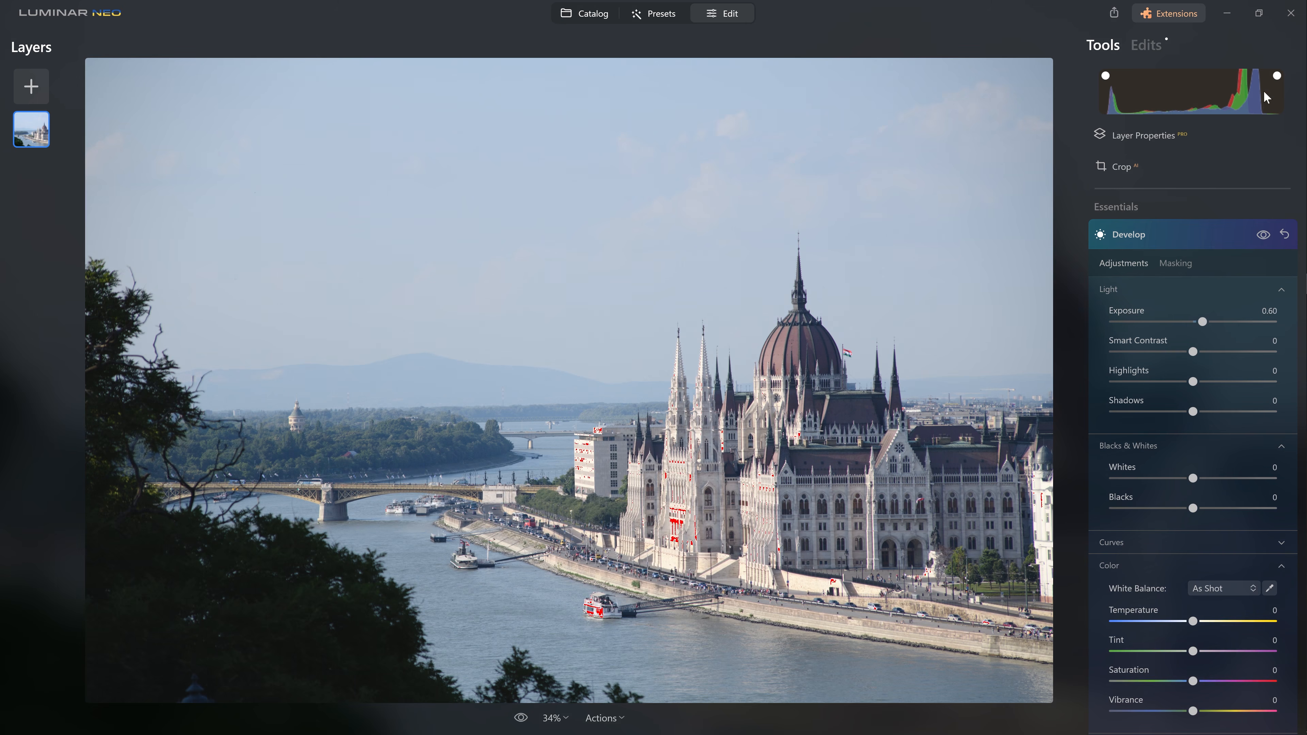
{"action": "left_click_drag", "start_coordinate": [1202, 322], "coordinate": [1209, 359]}
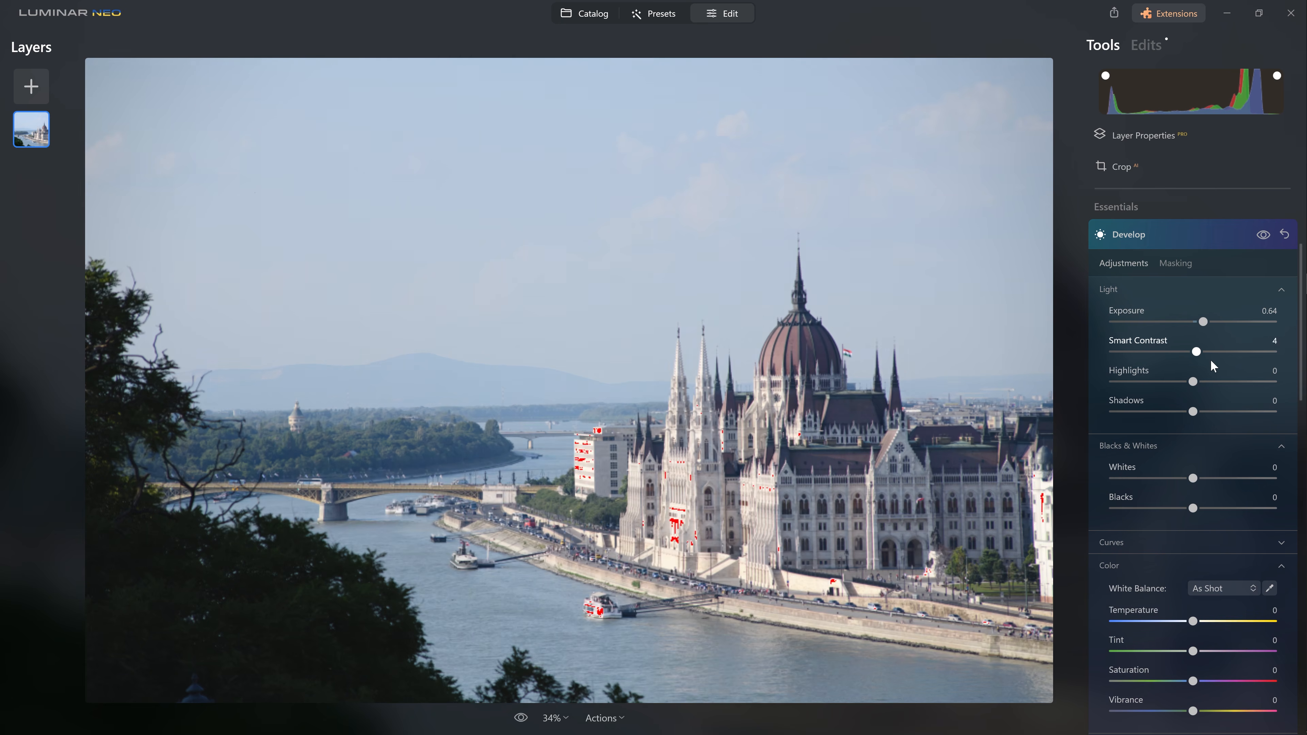
{"action": "double_click", "coordinate": [1196, 352]}
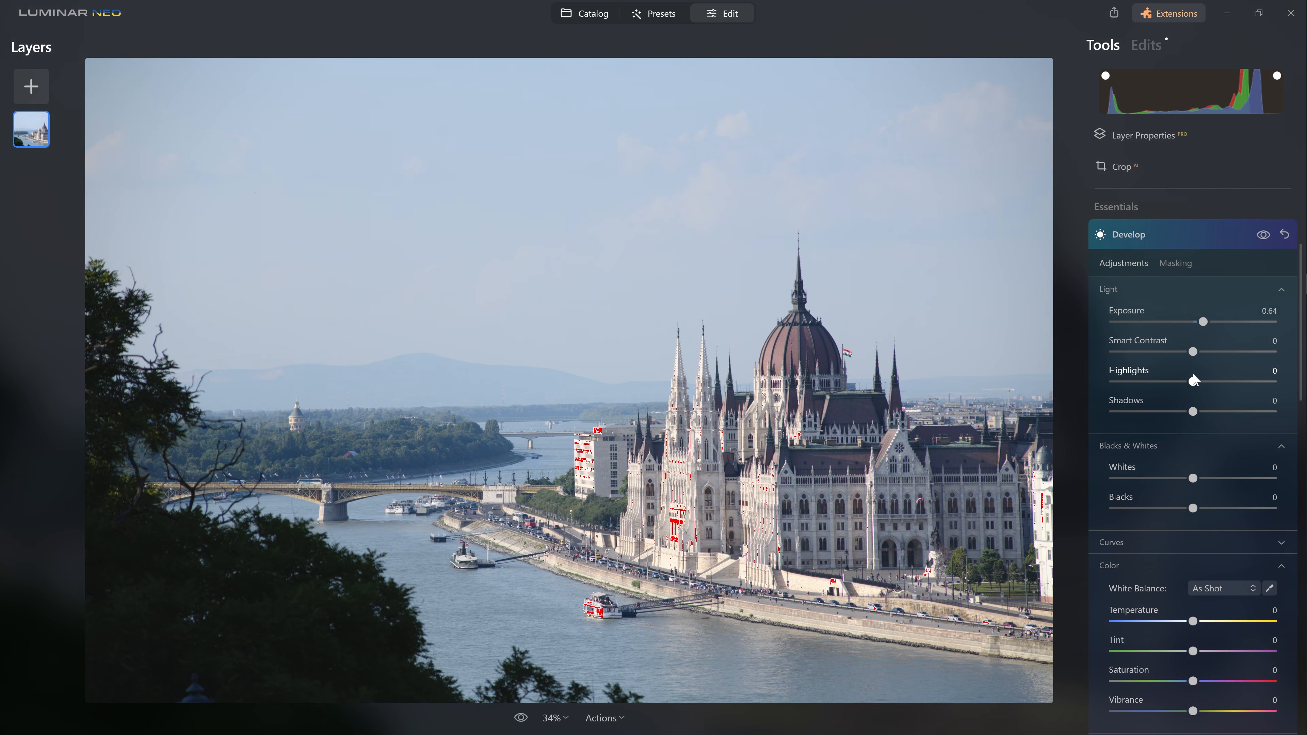
Step: Set the photo's highlights to -37, shadows to 100, whites to 35 and blacks to -23 in the Develop tool
{"action": "left_click_drag", "start_coordinate": [1192, 384], "coordinate": [1162, 382]}
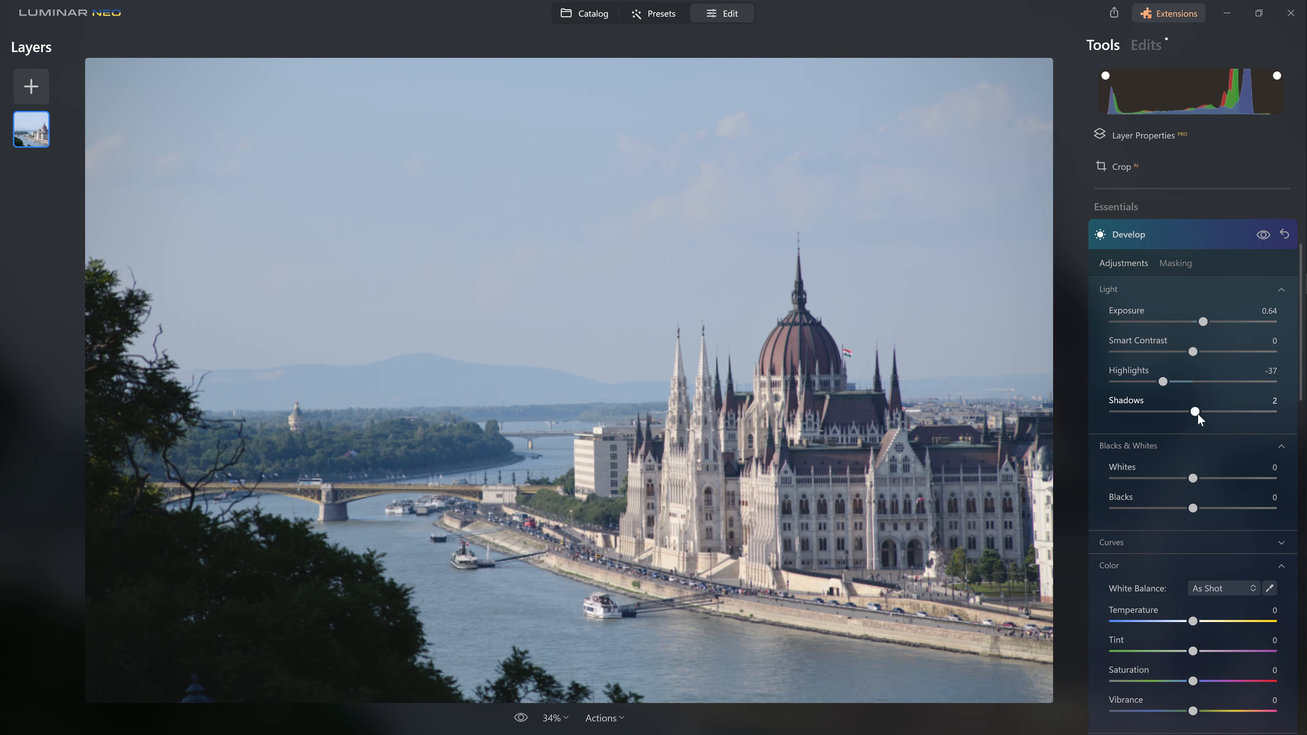
{"action": "left_click_drag", "start_coordinate": [1205, 415], "coordinate": [1282, 432]}
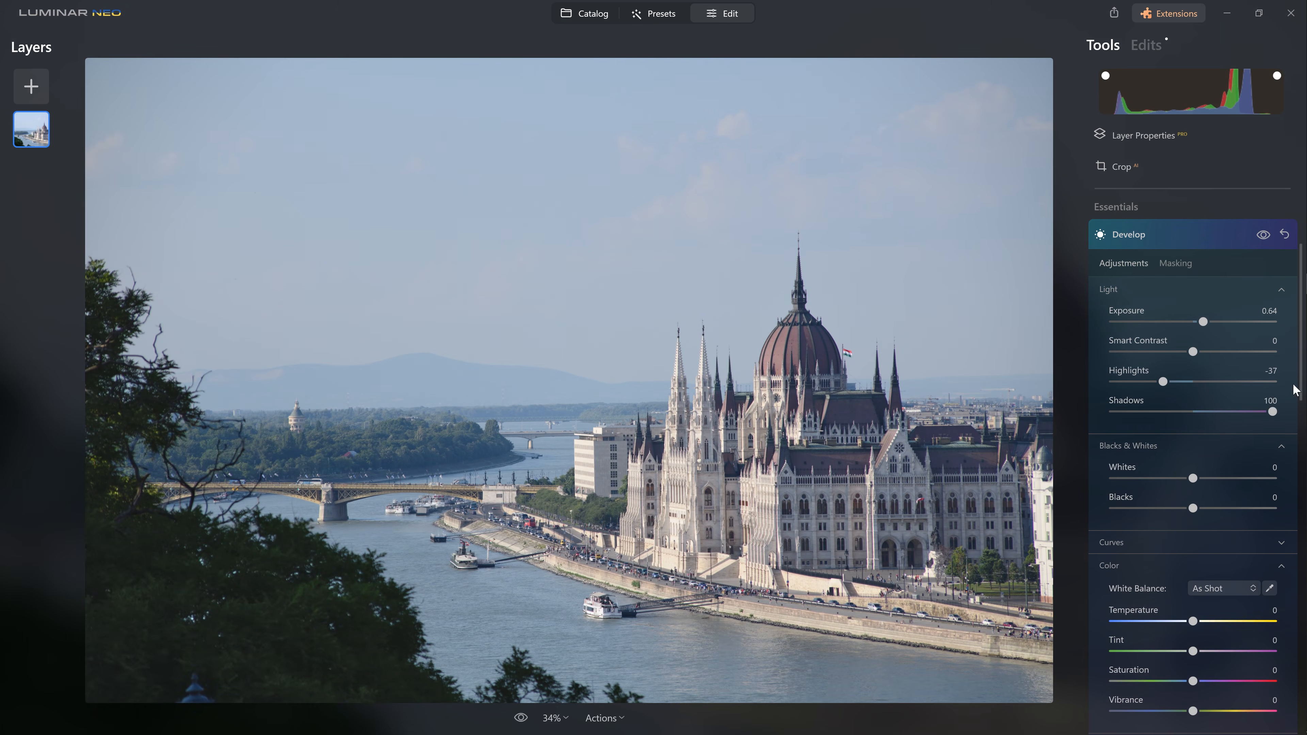
{"action": "double_click", "coordinate": [1270, 411]}
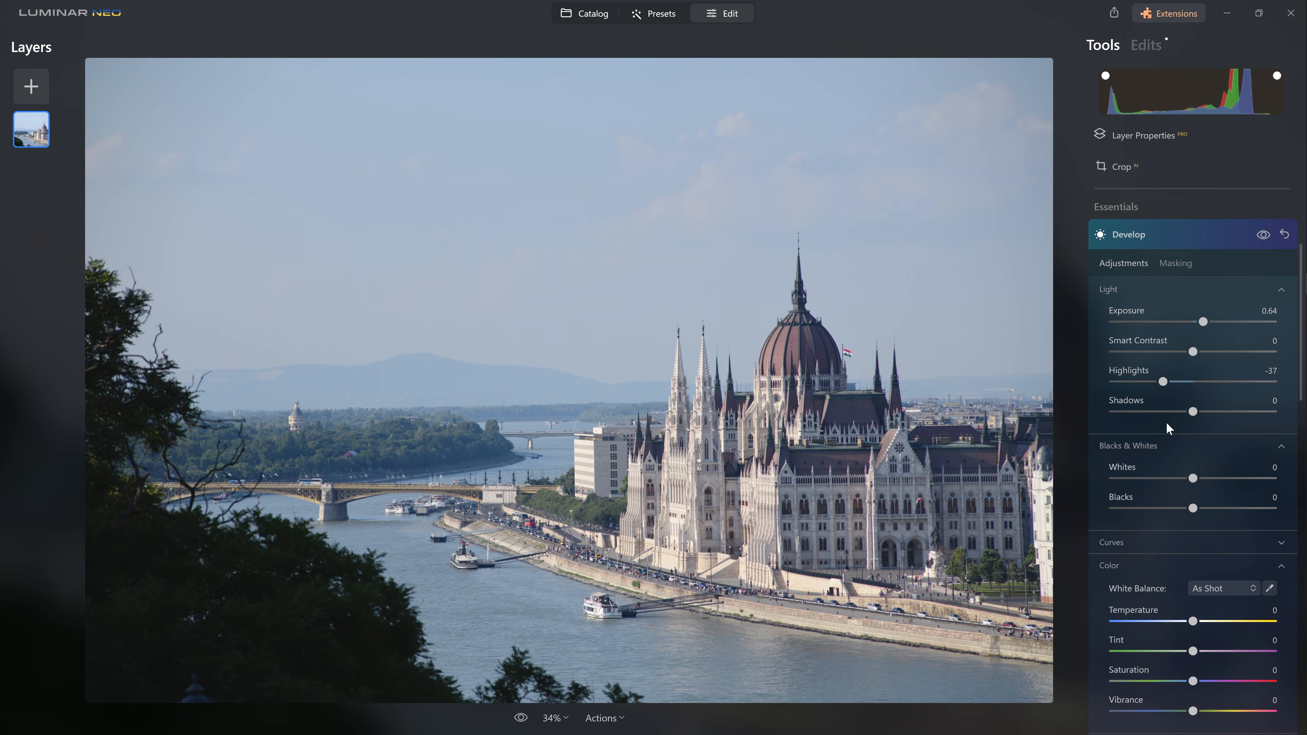
{"action": "left_click_drag", "start_coordinate": [1218, 417], "coordinate": [1271, 415]}
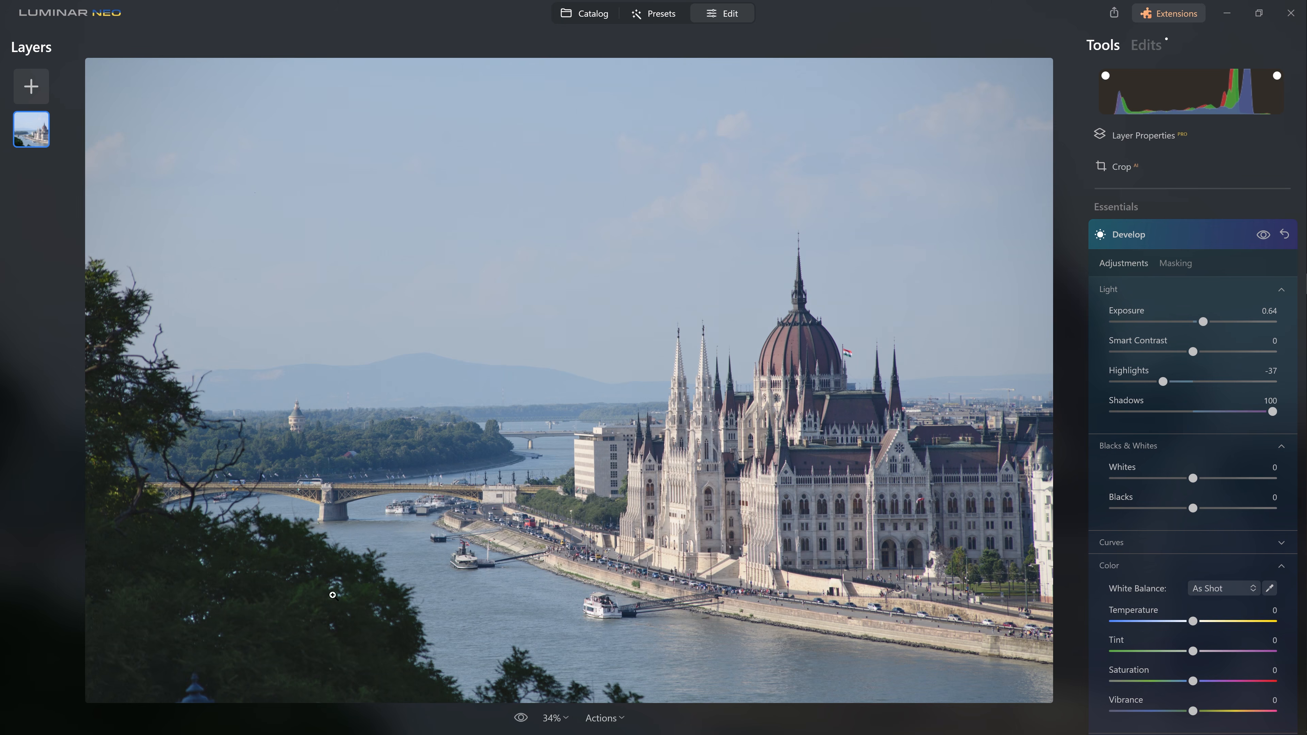
{"action": "left_click_drag", "start_coordinate": [1192, 478], "coordinate": [1175, 508]}
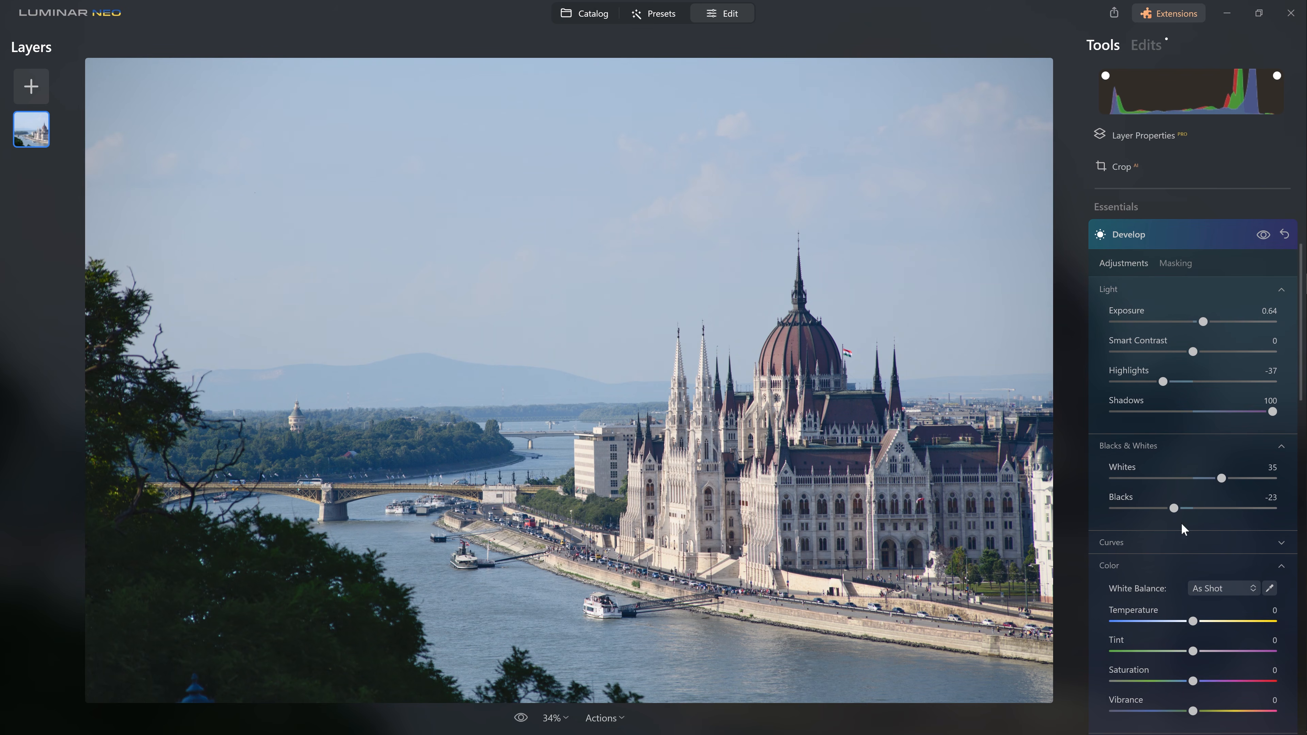
Step: Compare the photo with and without the Develop adjustments, using both the tool's preview and the whole-photo before/after preview
{"action": "left_click", "coordinate": [1260, 236]}
{"action": "left_click", "coordinate": [1259, 233]}
{"action": "left_click", "coordinate": [1226, 234]}
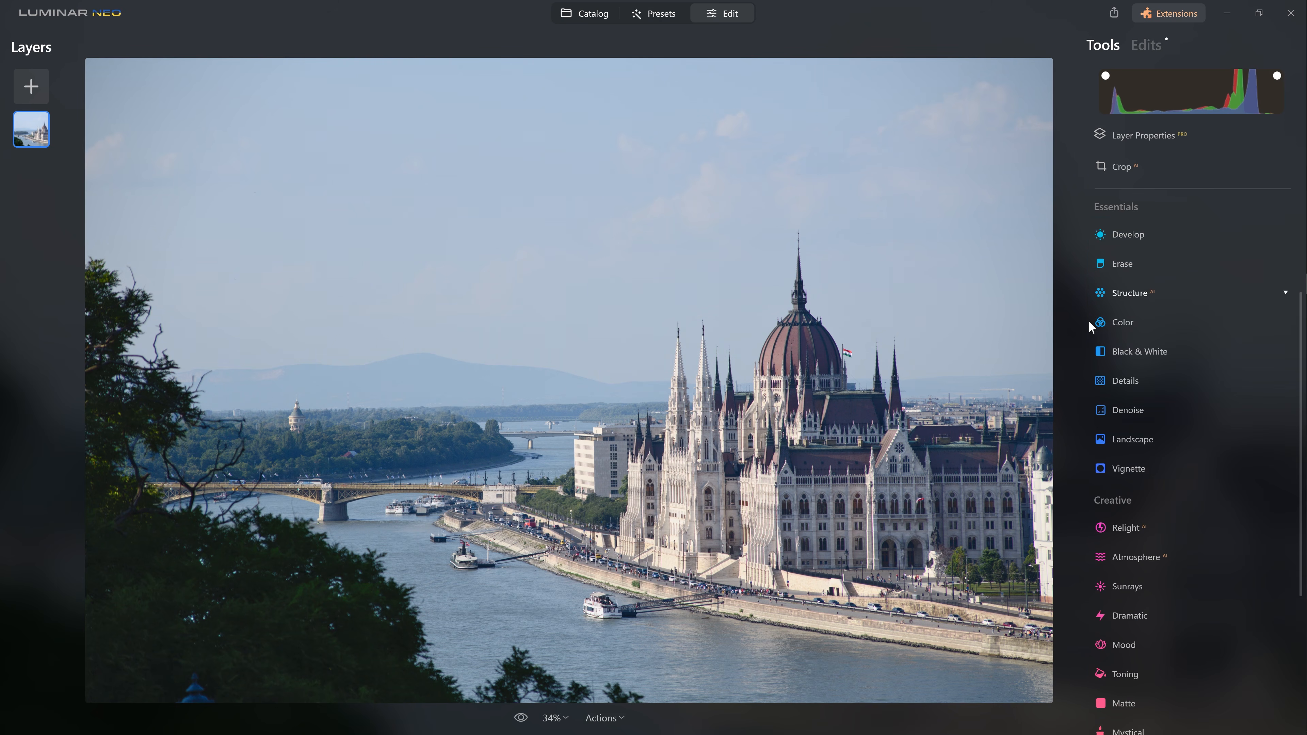
{"action": "left_click", "coordinate": [521, 718]}
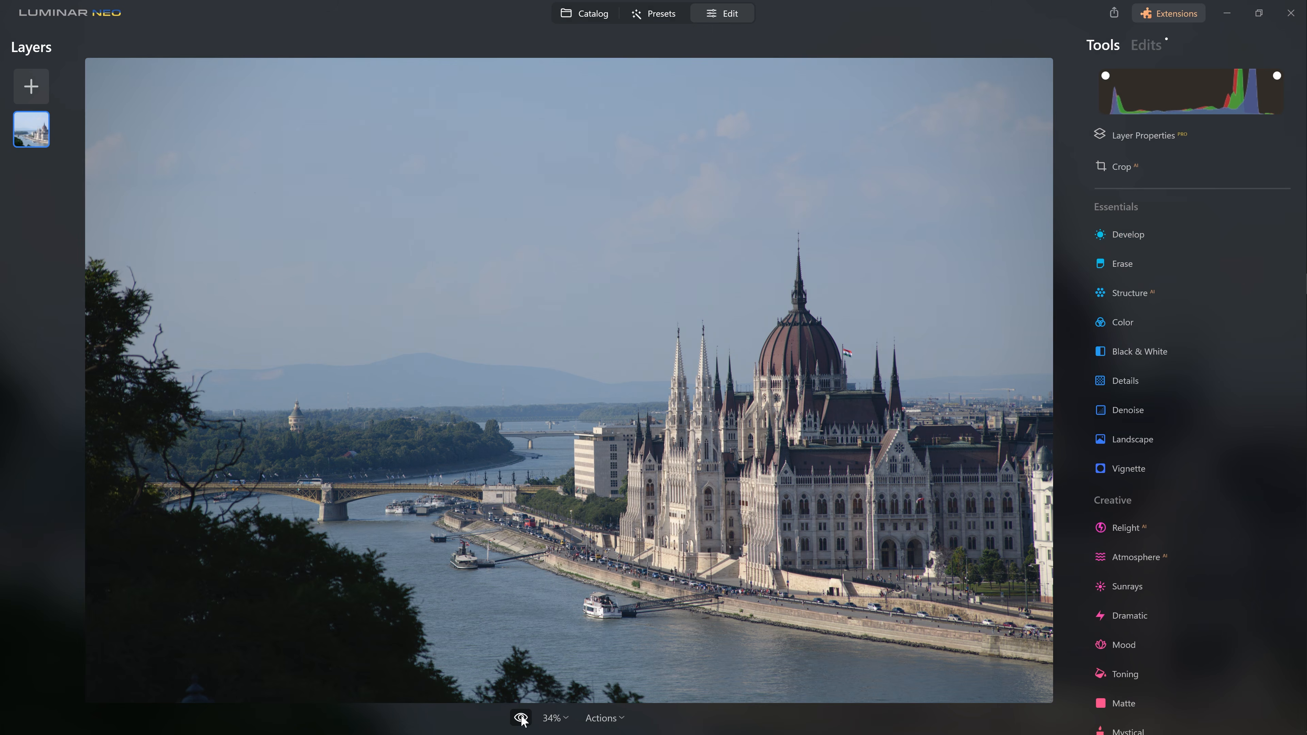
{"action": "left_click", "coordinate": [521, 718]}
{"action": "left_click", "coordinate": [521, 718]}
{"action": "left_click", "coordinate": [520, 718]}
{"action": "left_click", "coordinate": [1134, 232]}
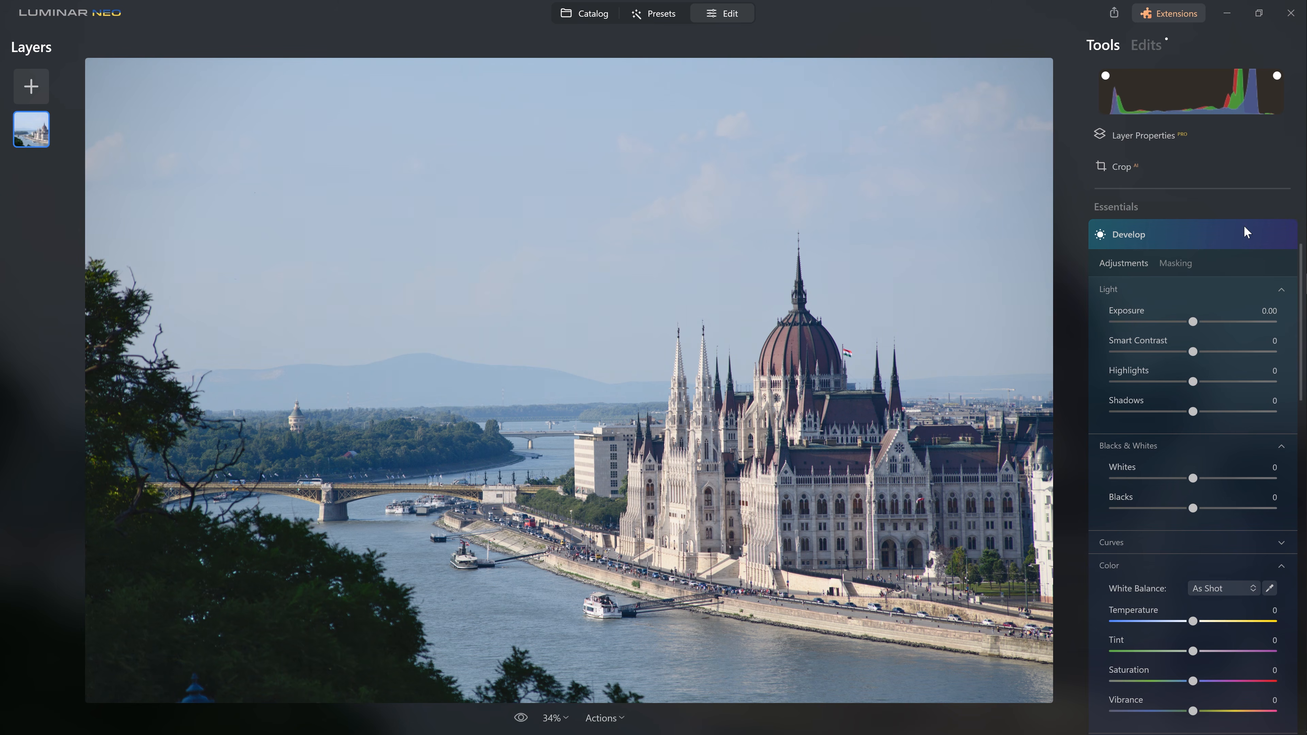
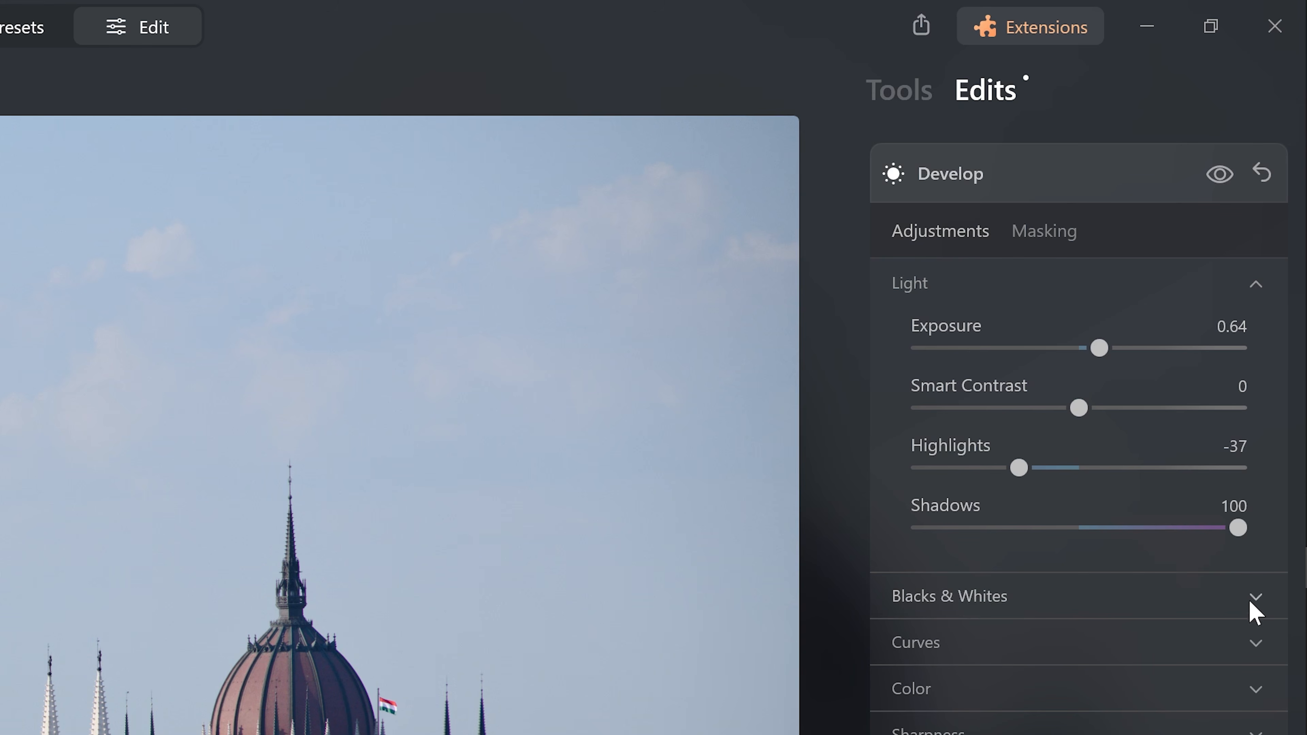
Step: Reopen the Blacks & Whites and Color settings of the applied Develop edit, try temperature 45, and reset temperature to 0
{"action": "left_click", "coordinate": [1111, 597]}
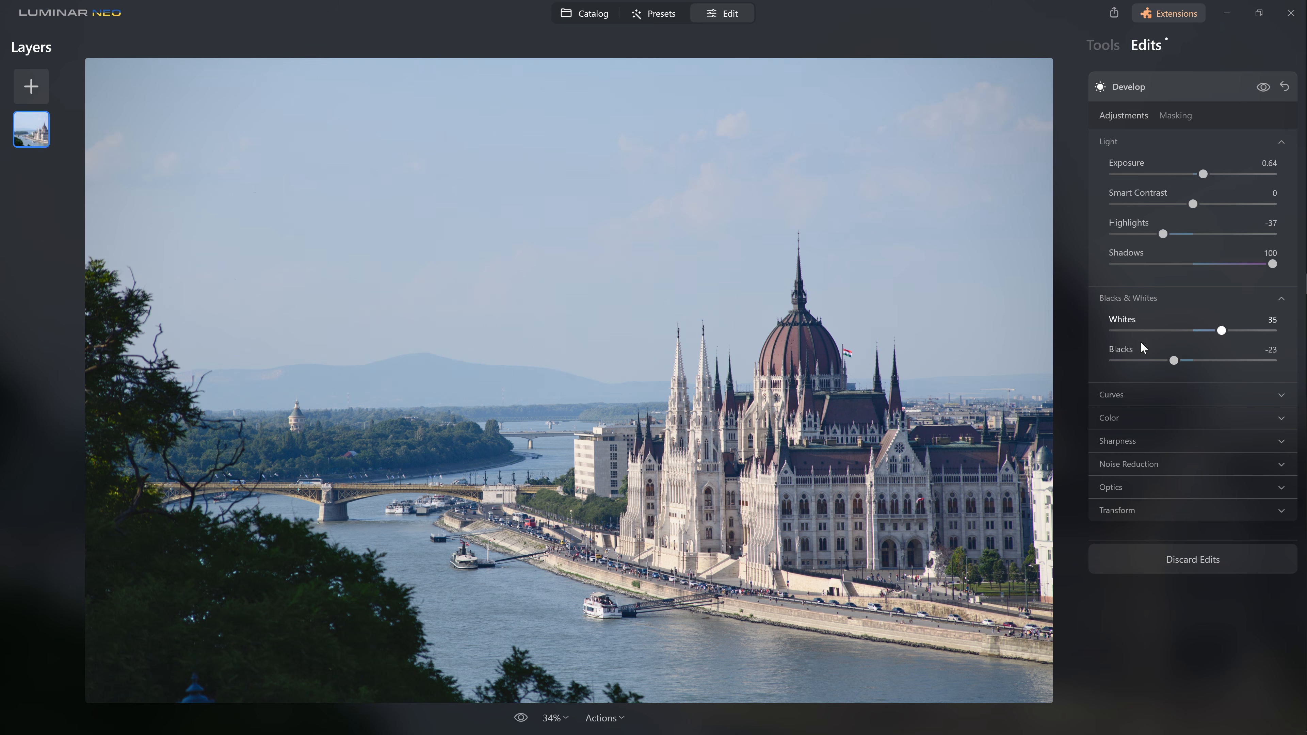
{"action": "left_click", "coordinate": [1199, 416]}
{"action": "left_click_drag", "start_coordinate": [1192, 473], "coordinate": [1157, 472]}
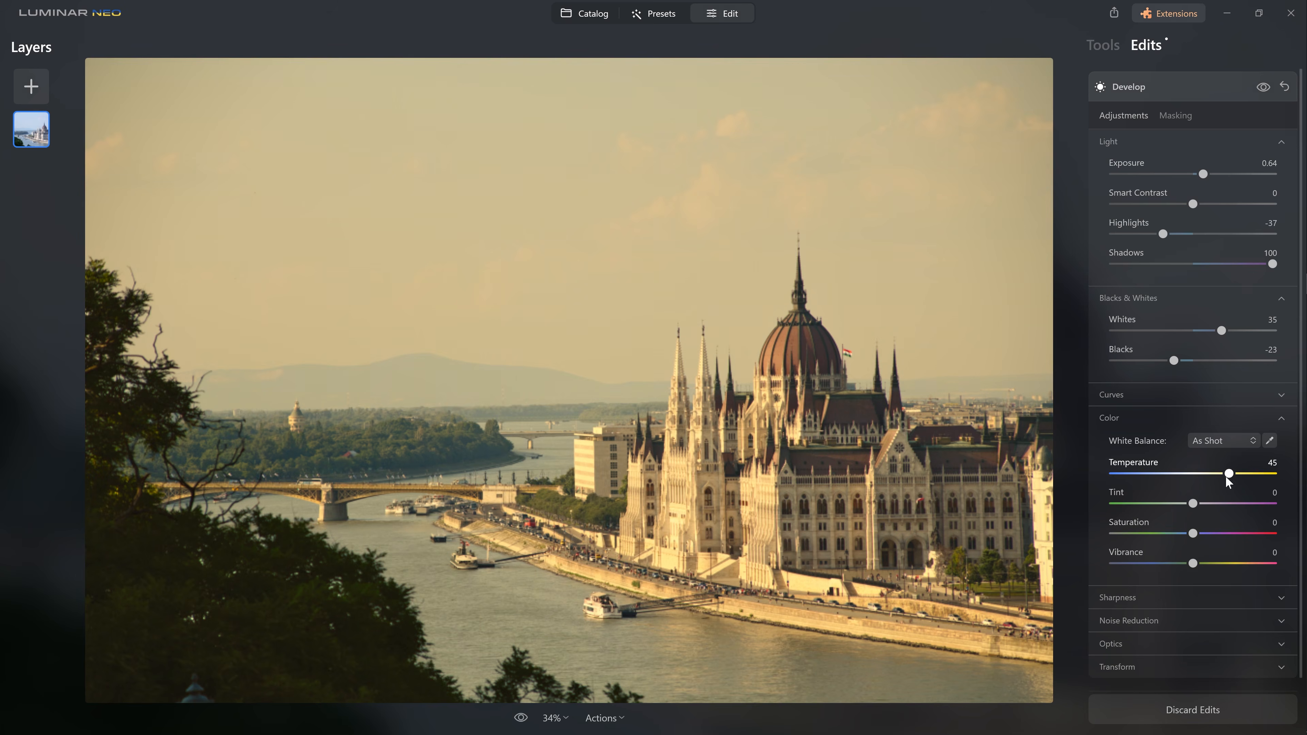
{"action": "left_click", "coordinate": [1202, 473]}
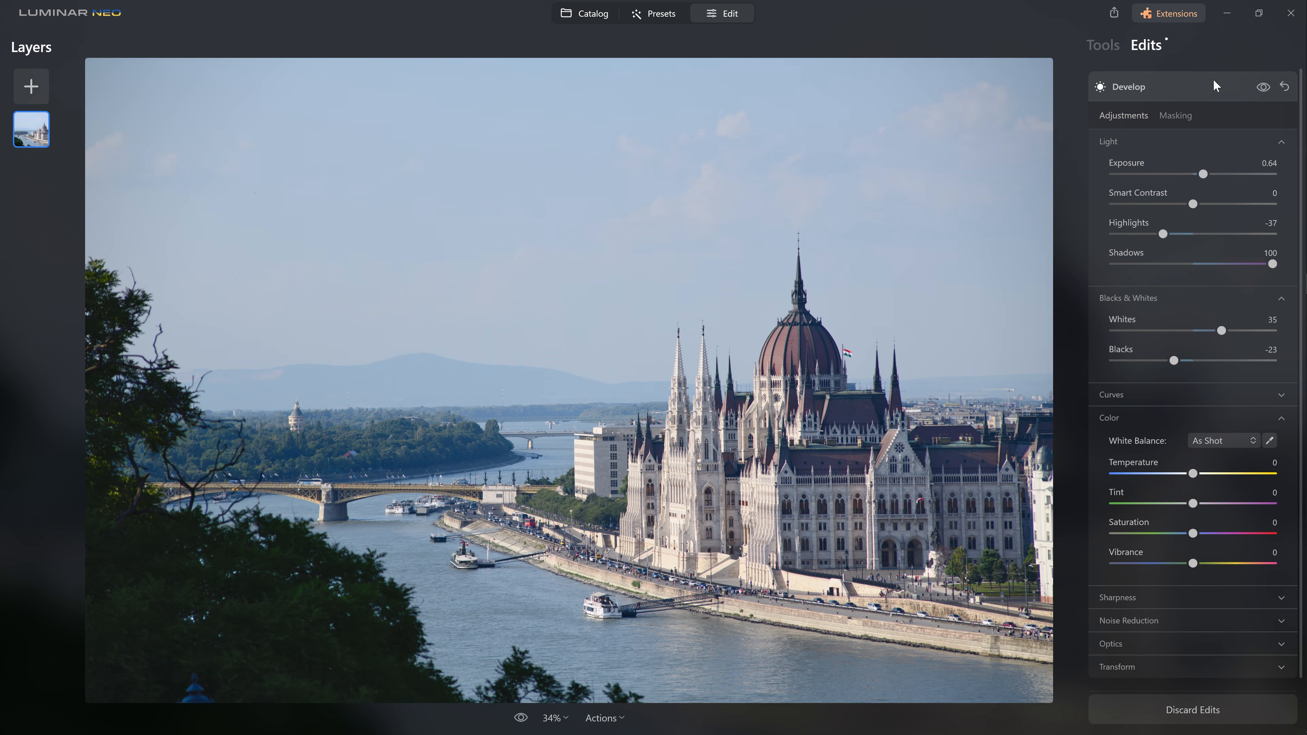
Step: Undo the applied Develop edit completely and return to the list of editing tools
{"action": "left_click", "coordinate": [1211, 90]}
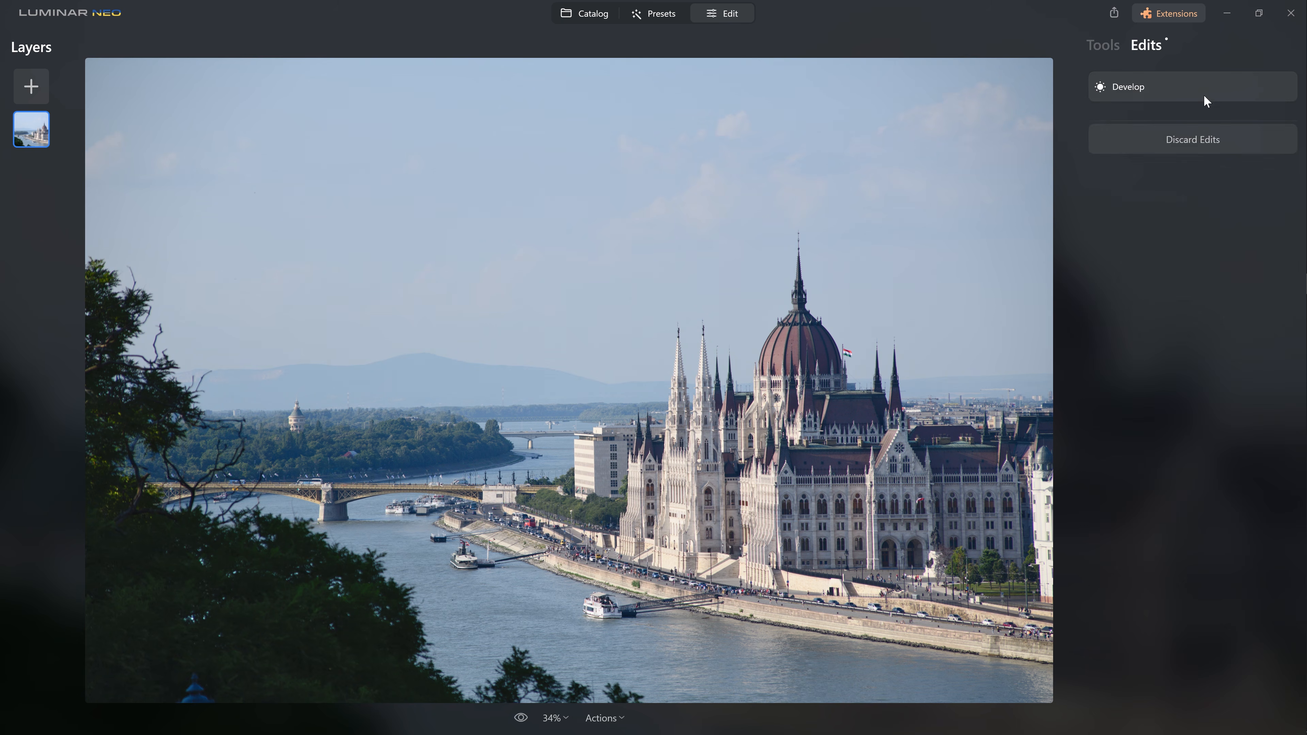
{"action": "left_click", "coordinate": [1203, 94]}
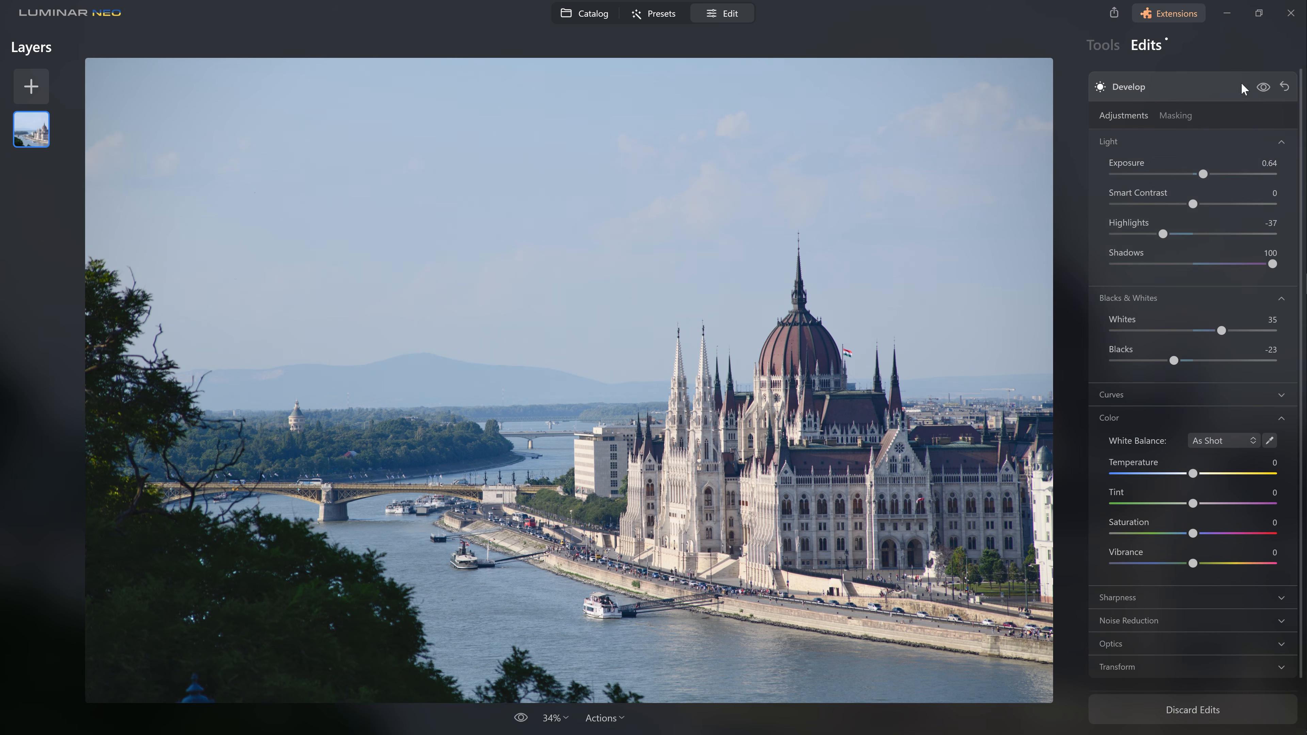
{"action": "left_click", "coordinate": [1284, 87]}
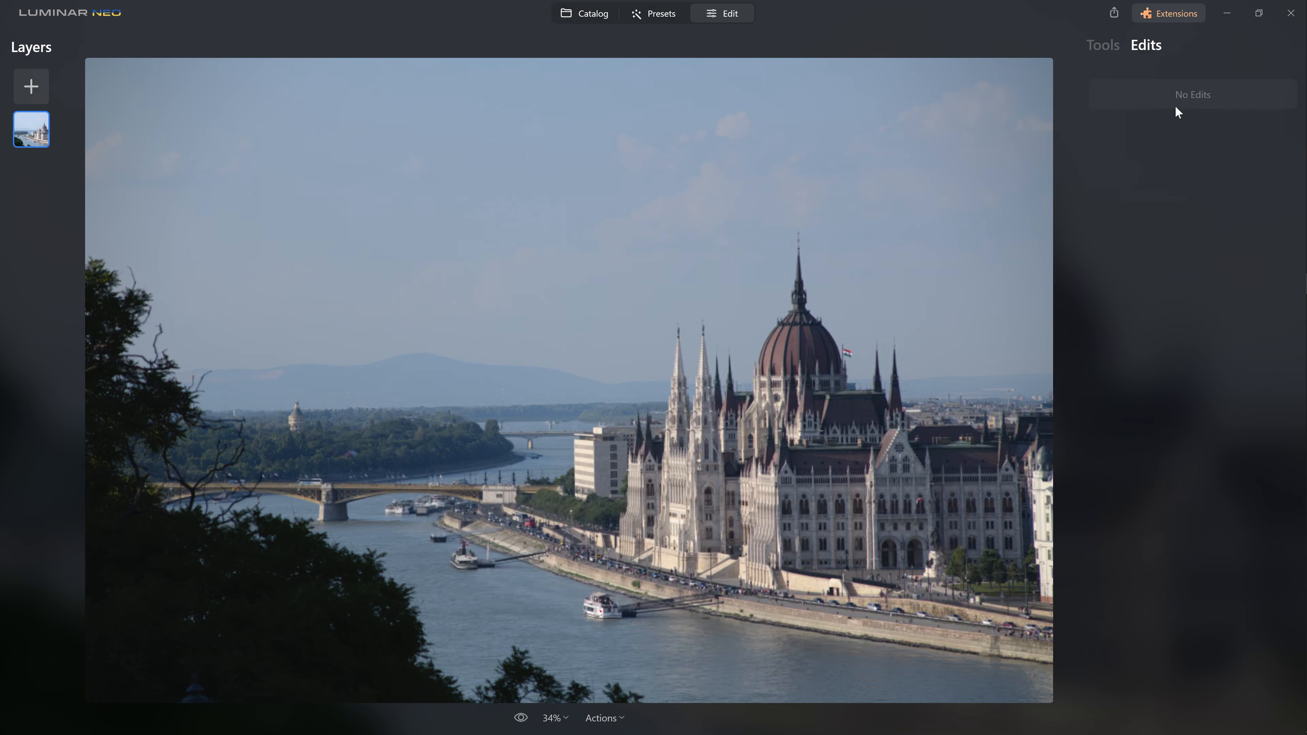
{"action": "left_click", "coordinate": [1103, 45]}
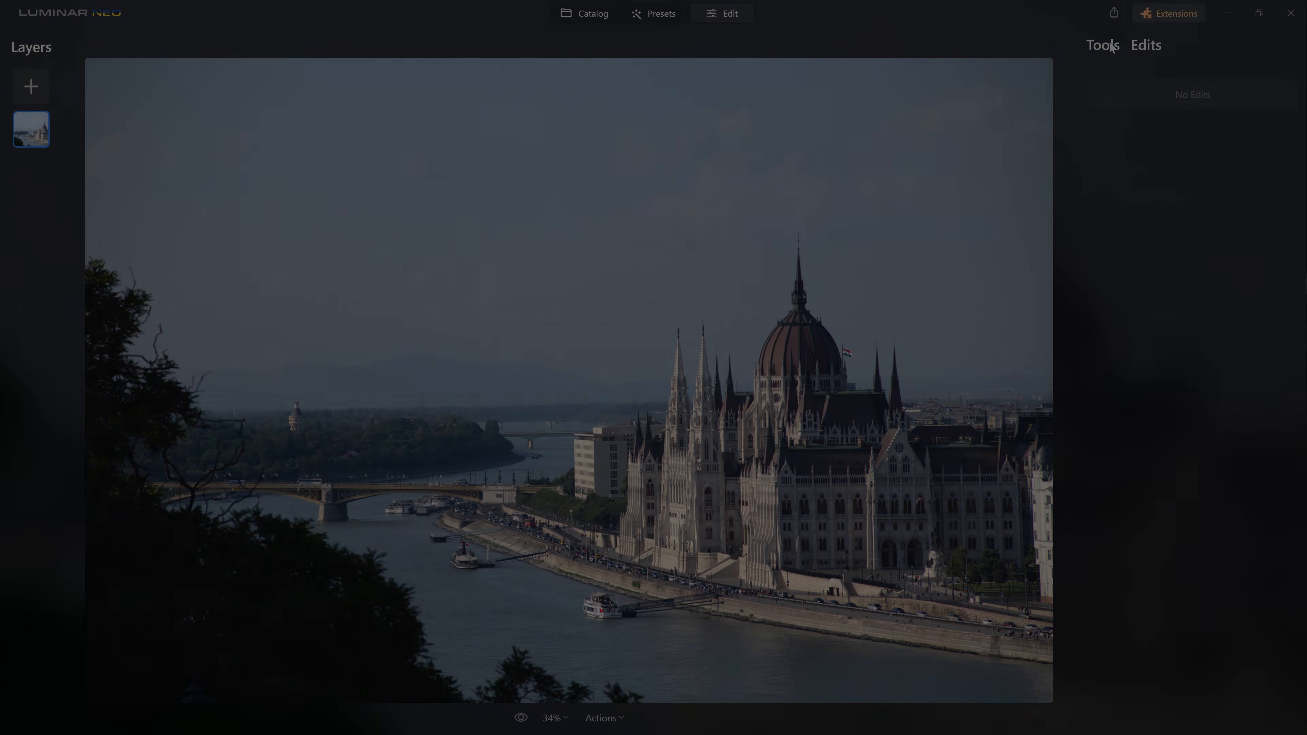
{"action": "left_click", "coordinate": [1111, 46]}
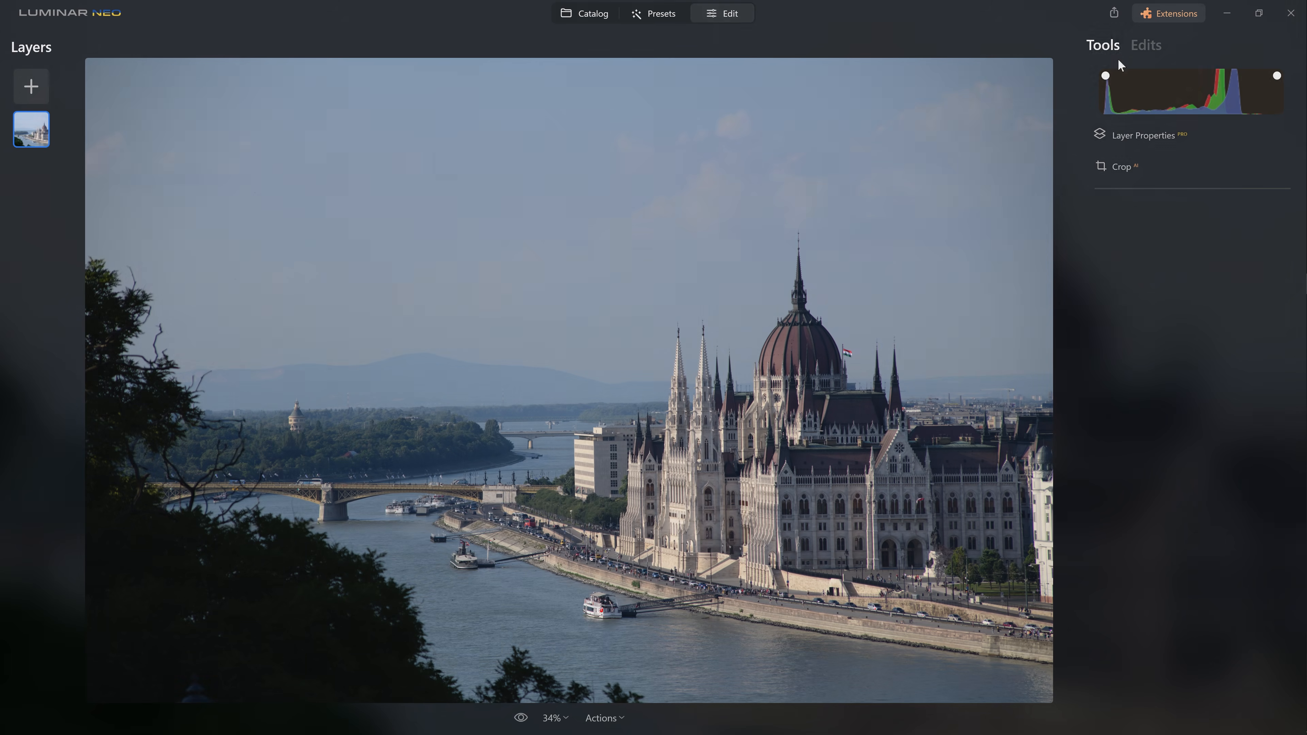
{"action": "left_click", "coordinate": [1111, 241]}
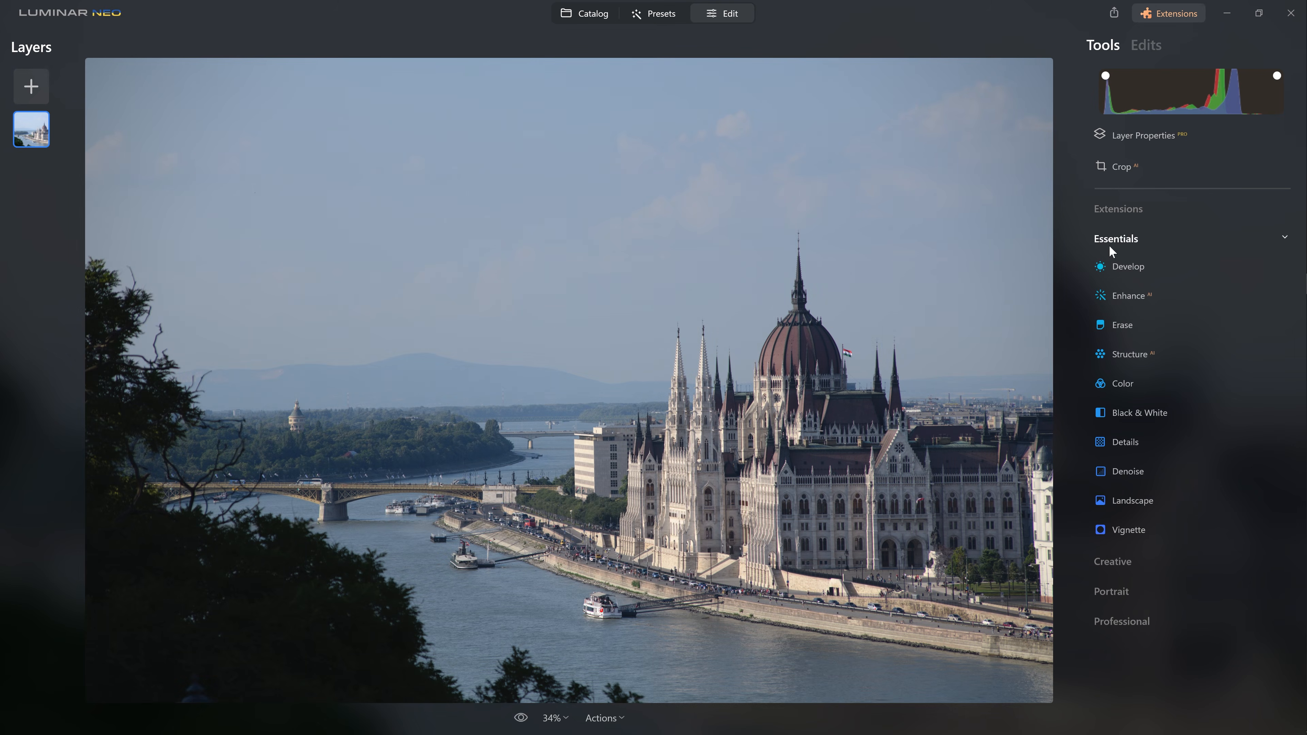
{"action": "left_click", "coordinate": [1141, 238]}
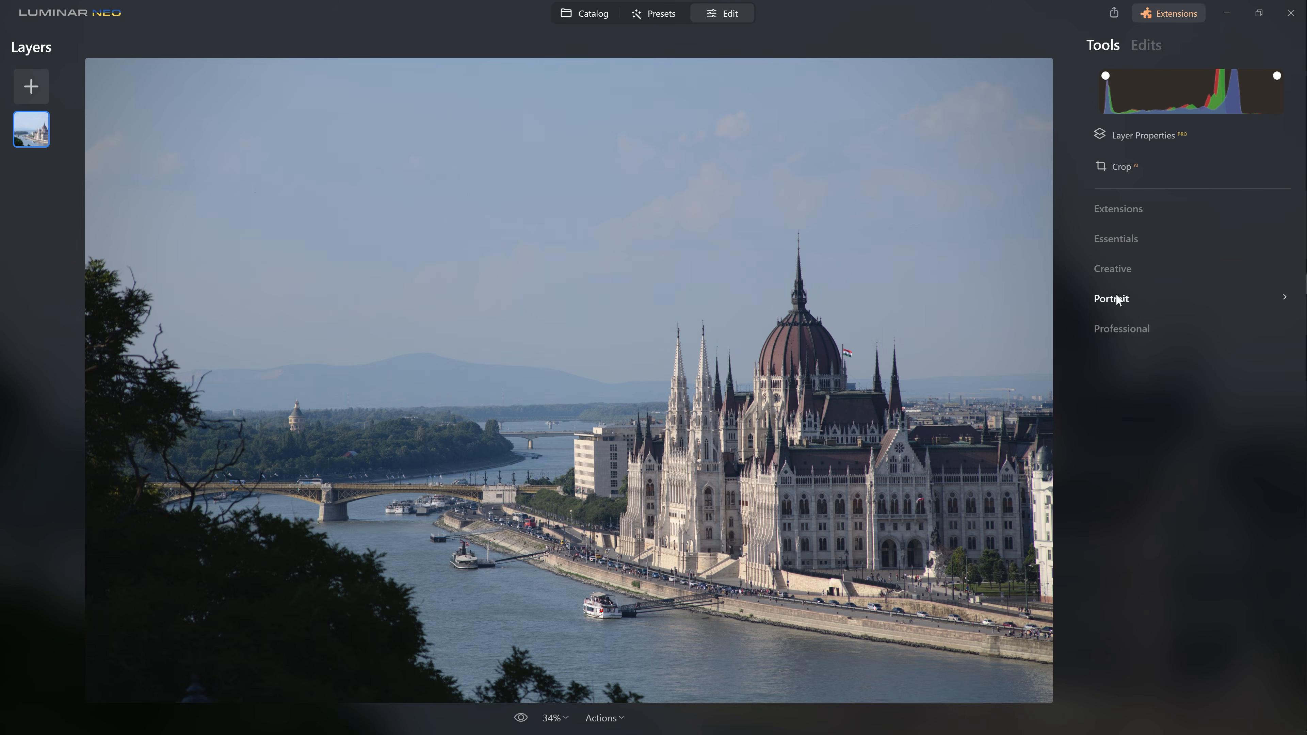
{"action": "left_click", "coordinate": [1121, 272]}
{"action": "left_click", "coordinate": [1120, 271]}
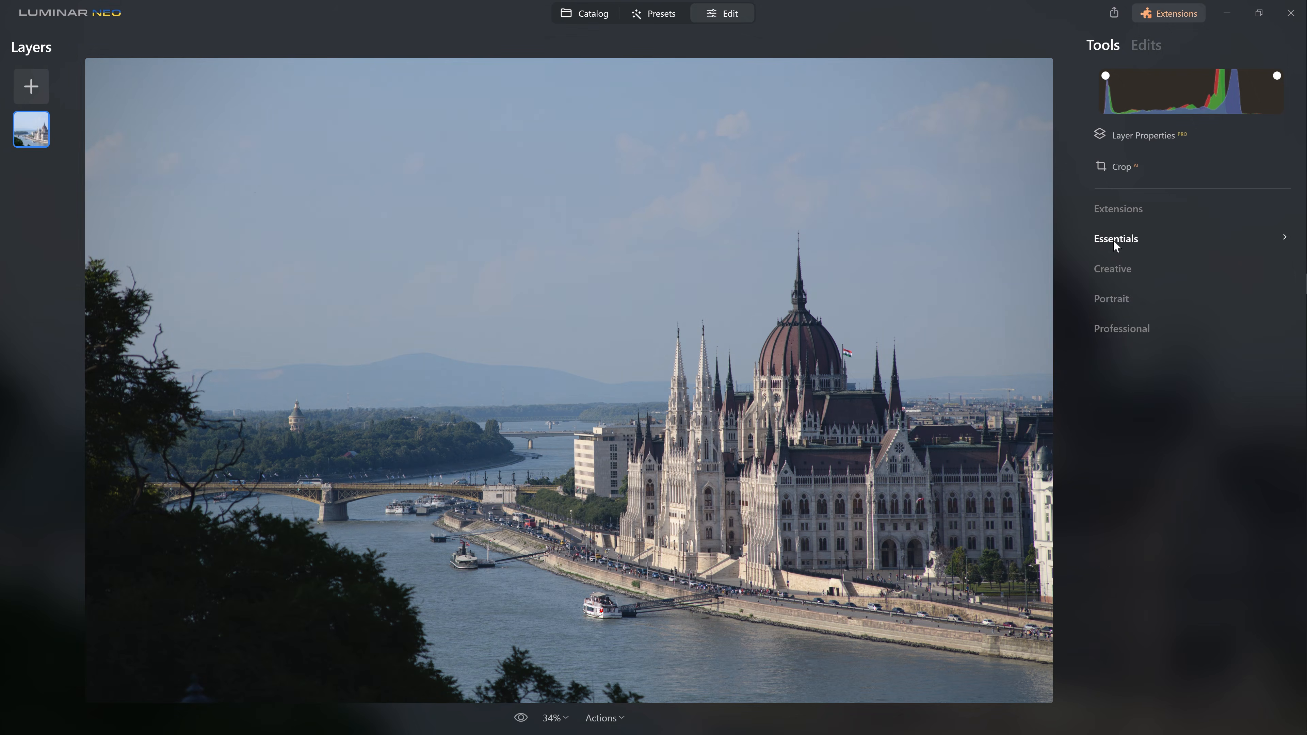
Step: Set the Enhance tool's Accent to 100, turn off the clipping warnings, and compare the photo with and without the effect
{"action": "left_click", "coordinate": [1113, 239]}
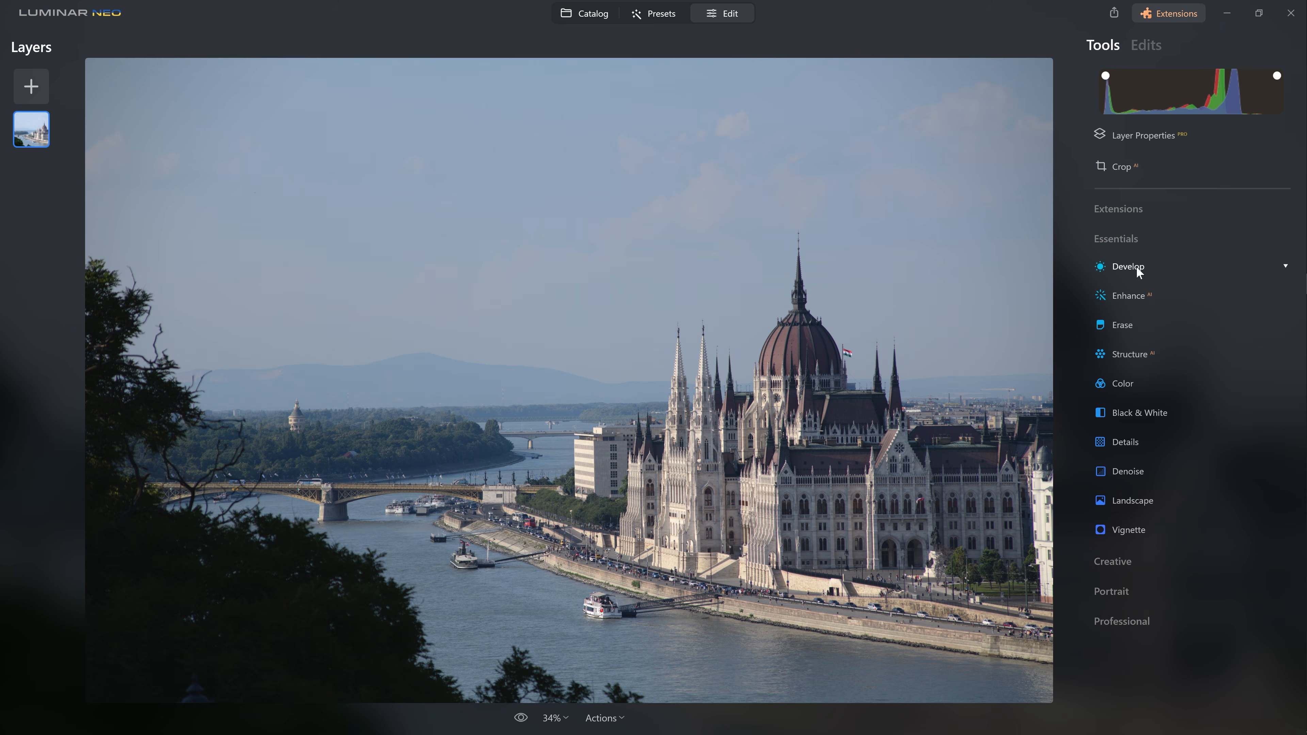
{"action": "left_click", "coordinate": [1141, 297]}
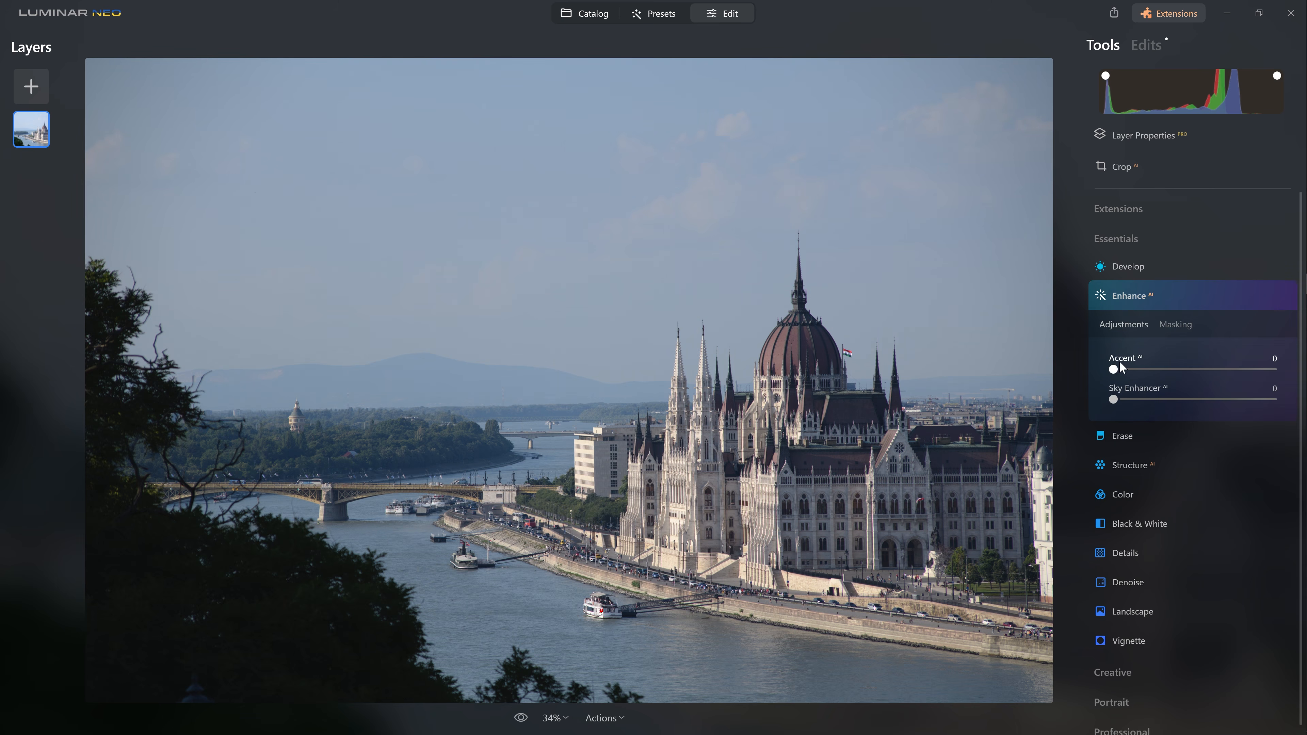
{"action": "left_click_drag", "start_coordinate": [1114, 367], "coordinate": [1286, 397]}
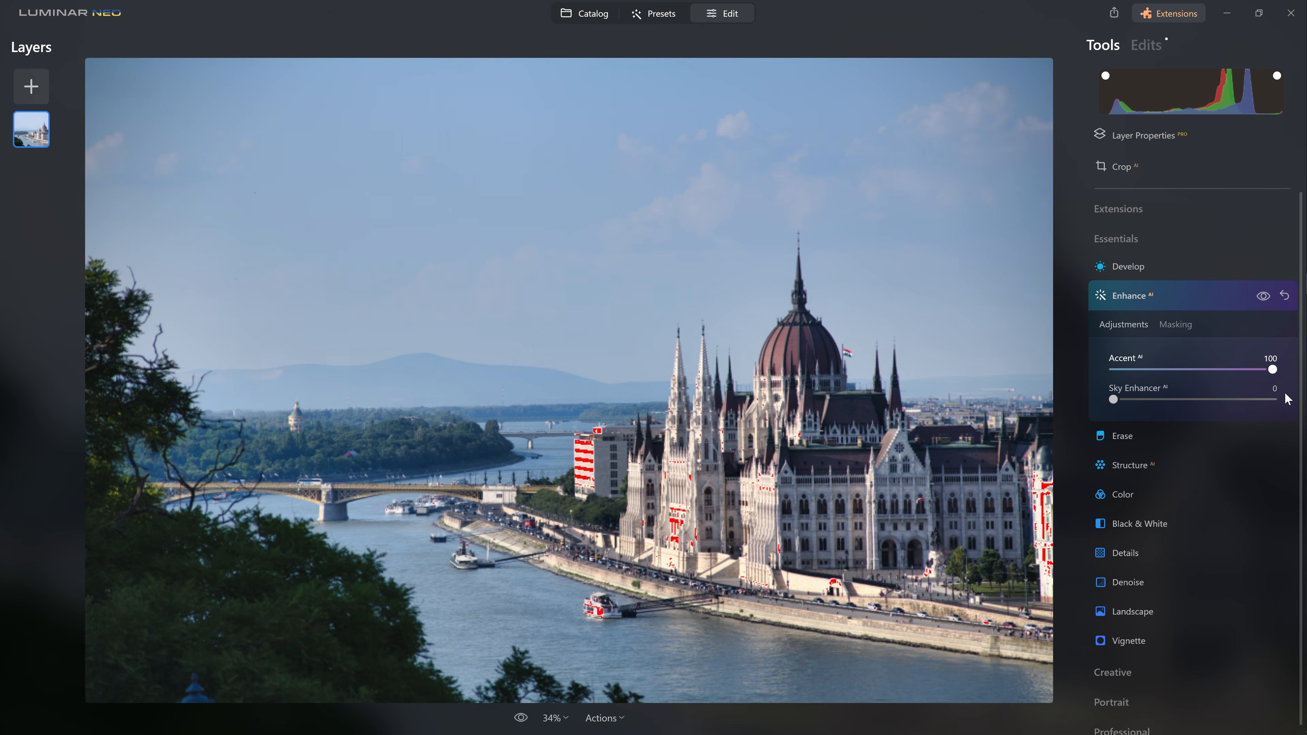
{"action": "key", "text": "j"}
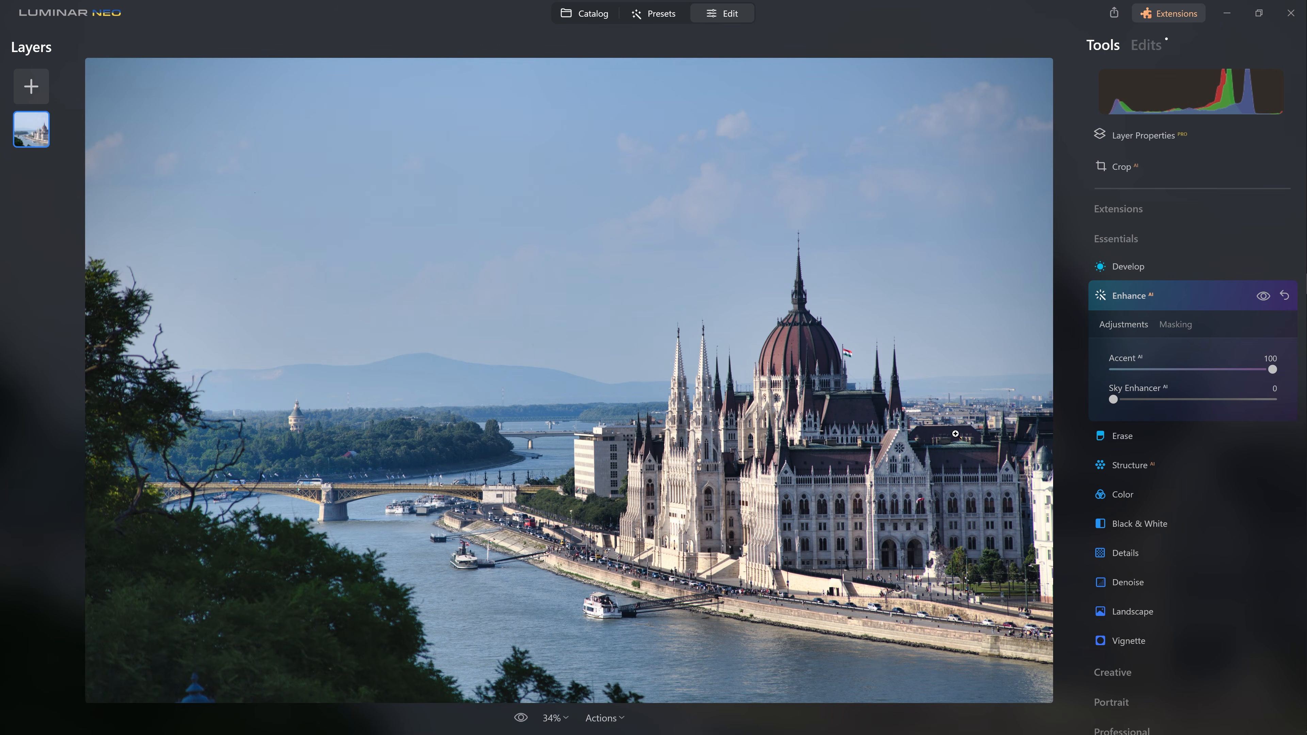
{"action": "left_click", "coordinate": [1264, 296]}
{"action": "left_click", "coordinate": [1263, 296]}
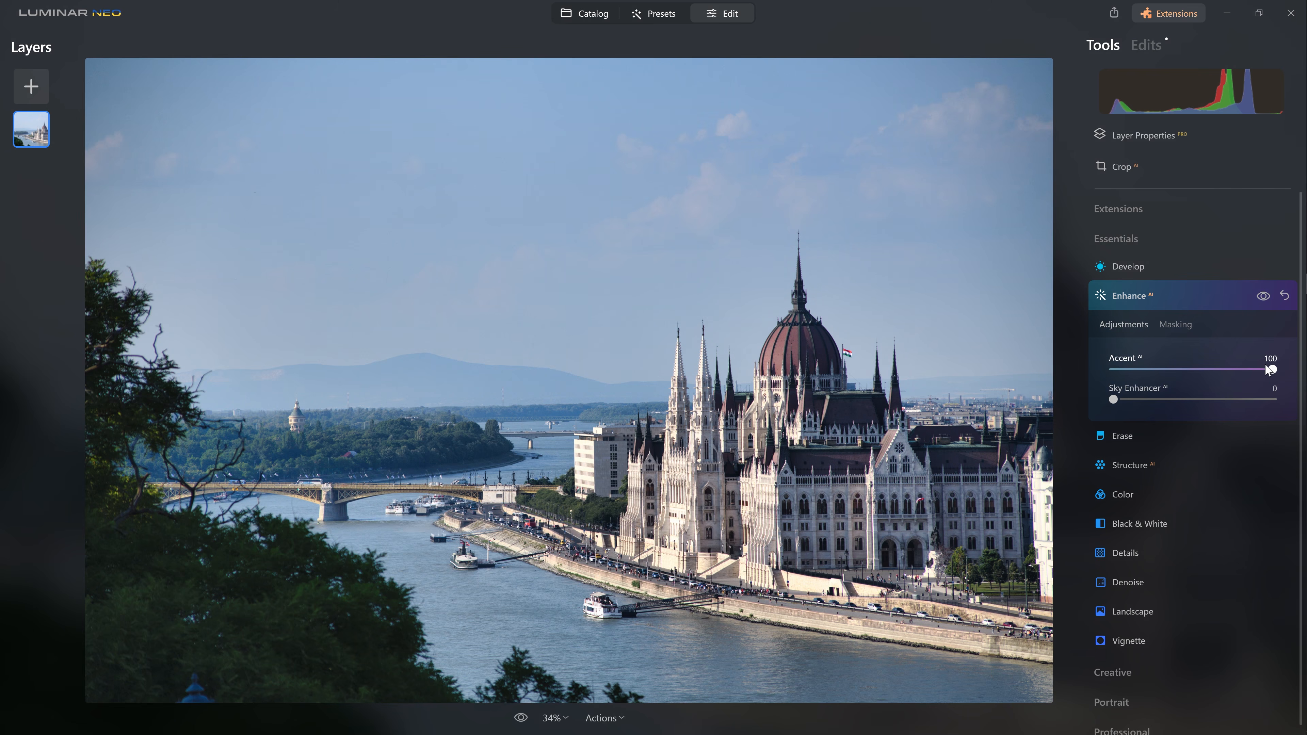
{"action": "mouse_move", "coordinate": [1272, 369]}
{"action": "left_mouse_down"}
{"action": "mouse_move", "coordinate": [1106, 370]}
{"action": "mouse_move", "coordinate": [1271, 371]}
{"action": "mouse_move", "coordinate": [1282, 386]}
{"action": "left_mouse_up"}
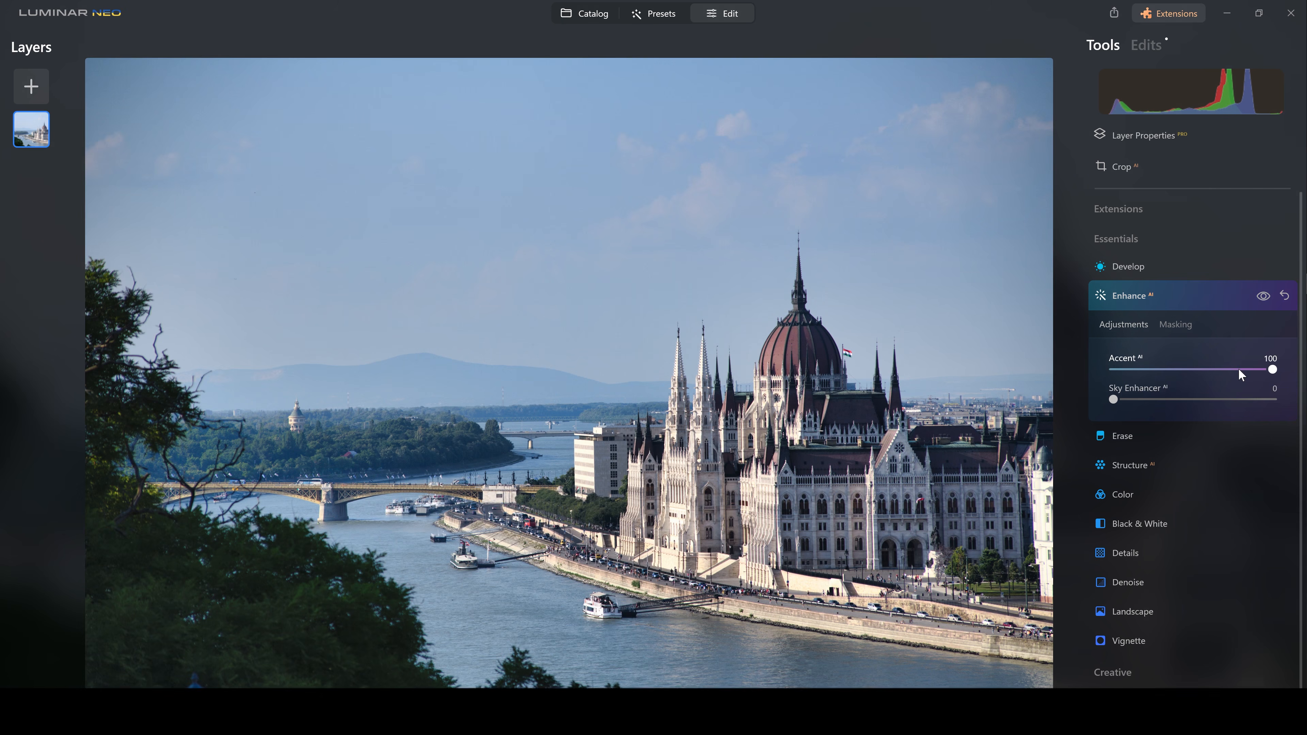
Step: Try Sky Enhancer at 100, lower it to 32, and compare the photo with and without the Enhance adjustments
{"action": "left_click_drag", "start_coordinate": [1114, 400], "coordinate": [1301, 414]}
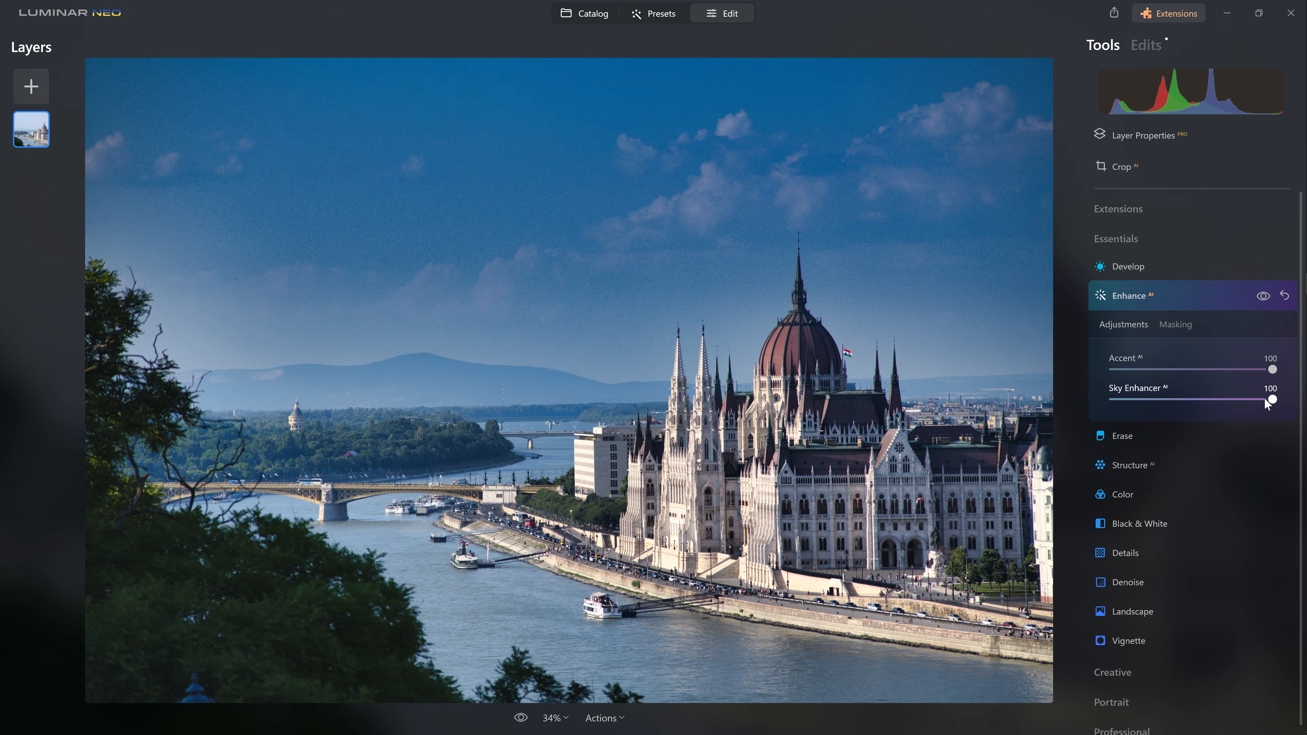
{"action": "left_click_drag", "start_coordinate": [1269, 401], "coordinate": [1167, 419]}
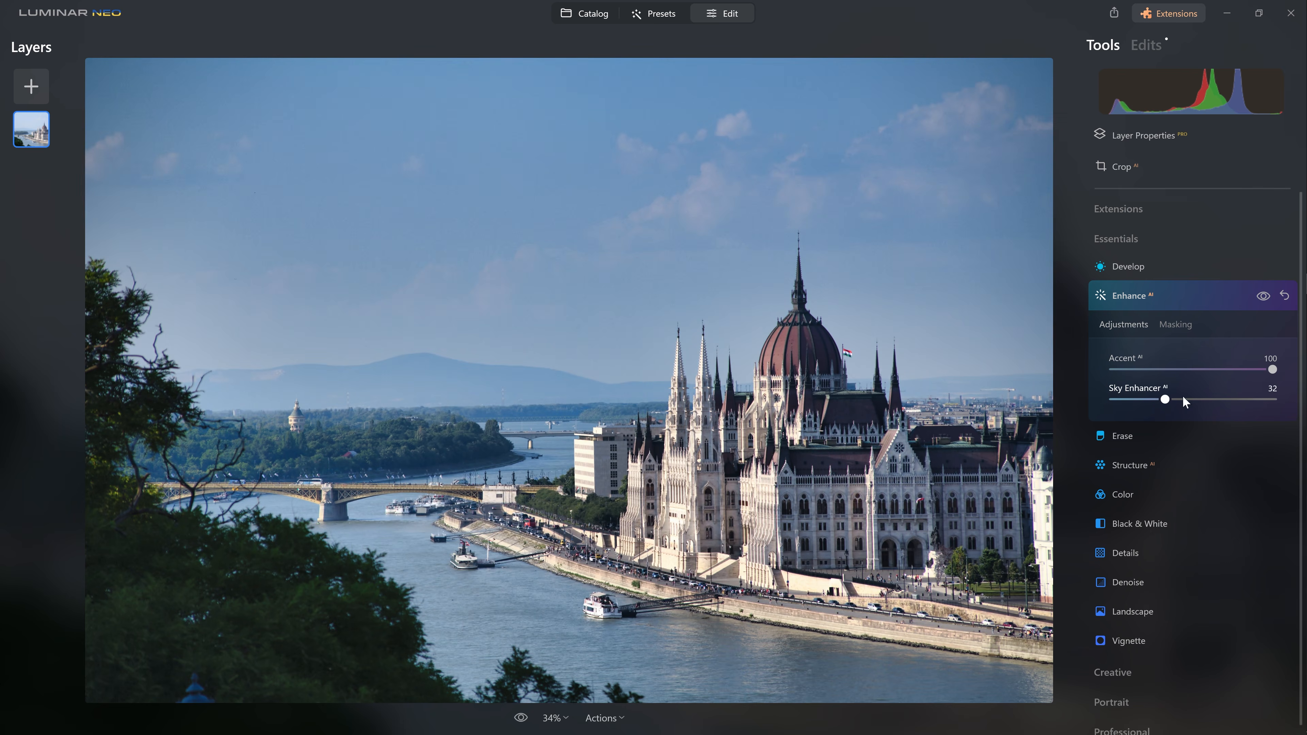
{"action": "left_click", "coordinate": [1261, 298]}
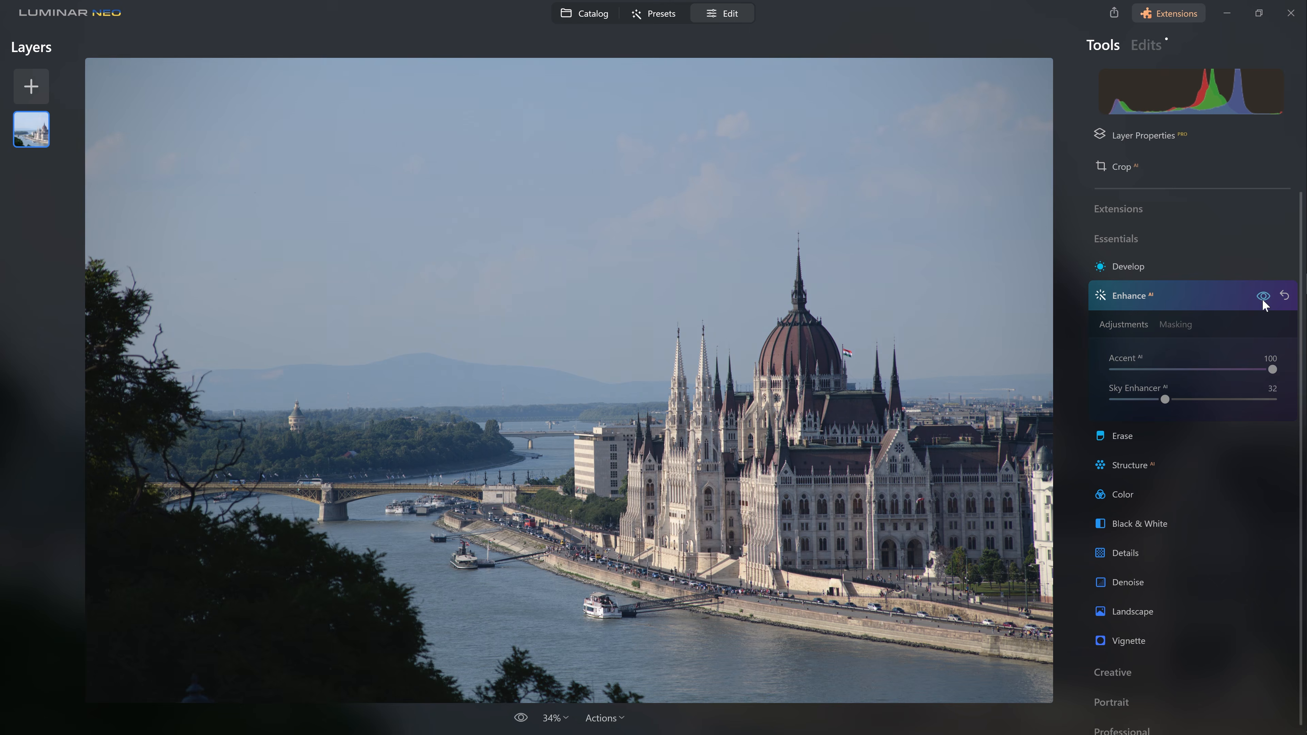
{"action": "left_click", "coordinate": [1261, 298]}
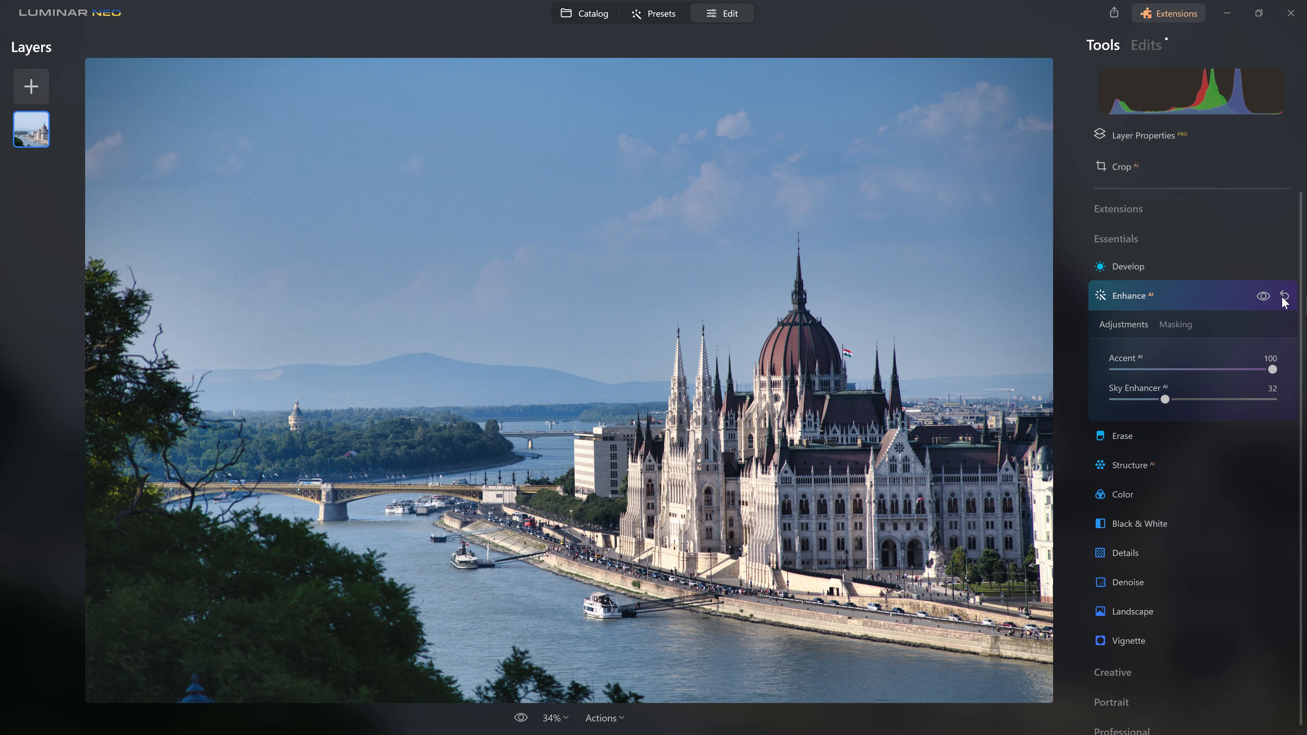
Step: Reset the Enhance adjustments, delete Enhance from the photo's applied edits, and return to the list of editing tools
{"action": "left_click", "coordinate": [1283, 297]}
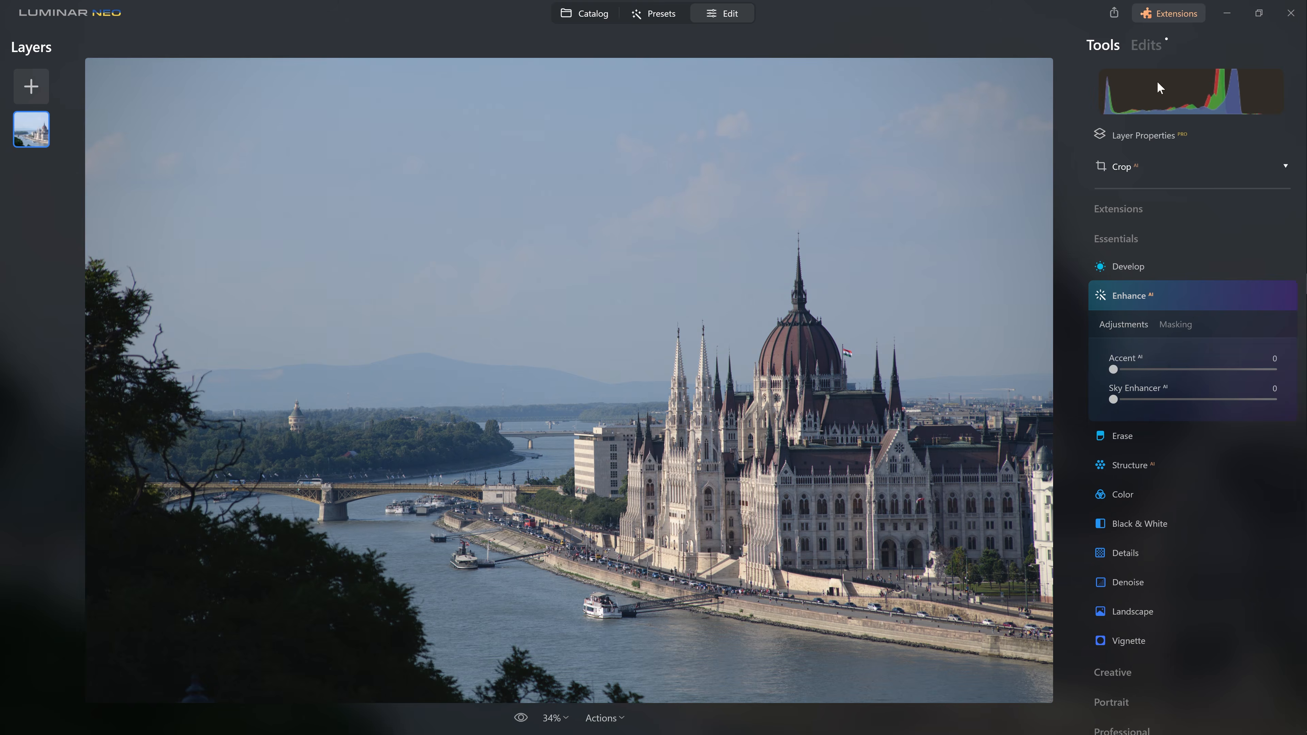
{"action": "left_click", "coordinate": [1147, 46]}
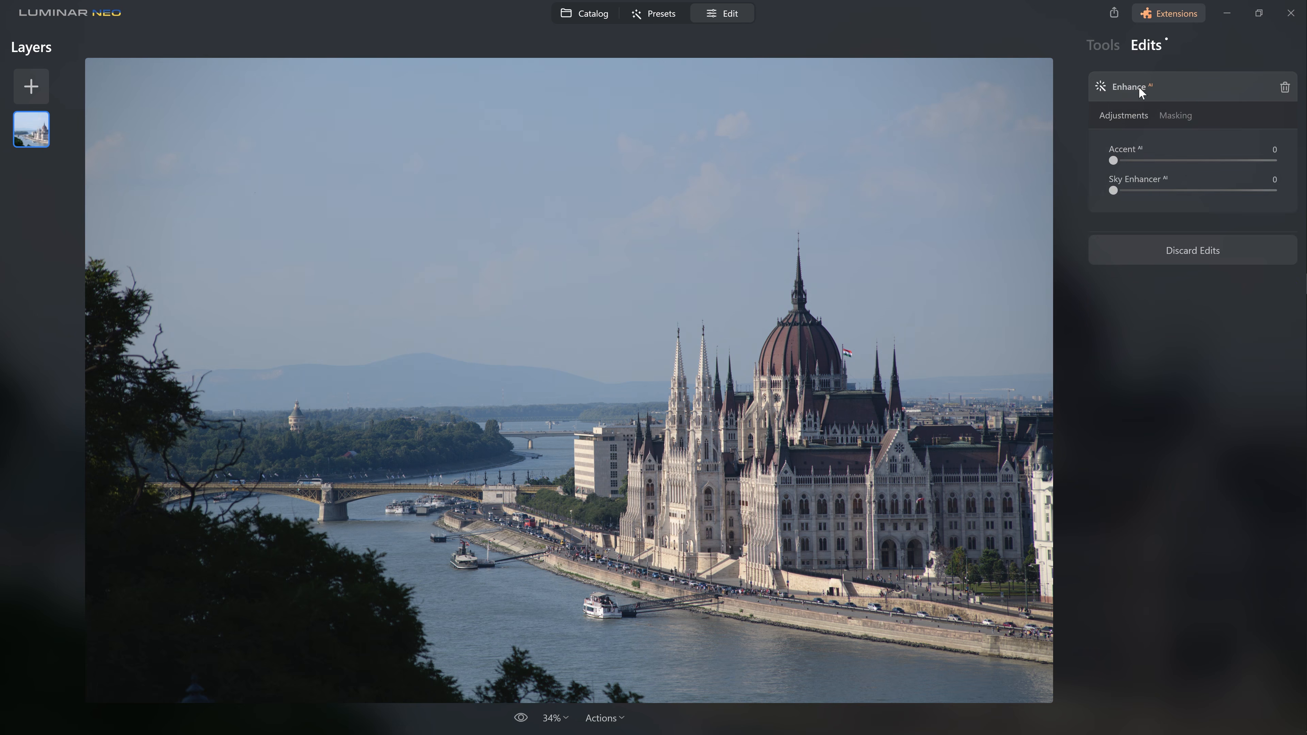
{"action": "left_click", "coordinate": [1284, 87]}
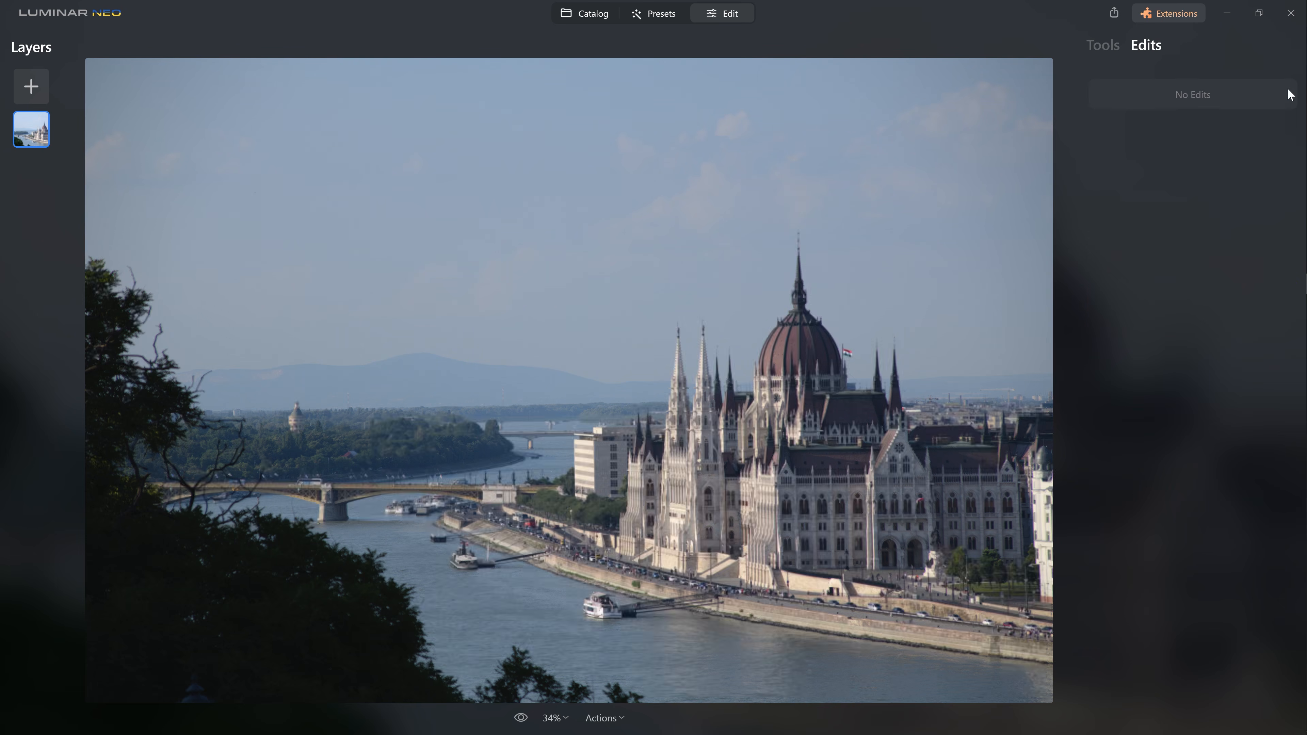
{"action": "left_click", "coordinate": [1111, 50]}
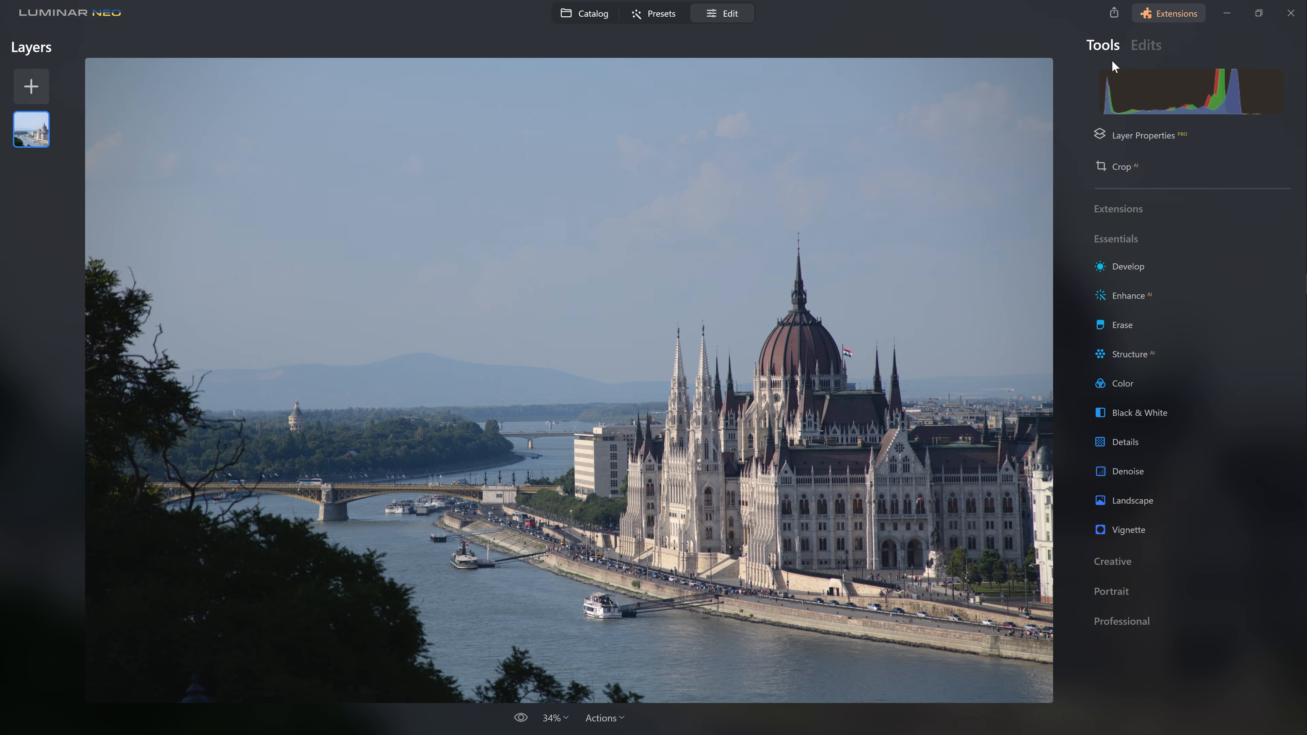
Step: Set the photo's exposure to 0.43, highlights to -41 and shadows to 77 in the Develop tool
{"action": "left_click", "coordinate": [1143, 266]}
{"action": "left_click_drag", "start_coordinate": [1192, 335], "coordinate": [1199, 337]}
{"action": "left_click_drag", "start_coordinate": [1192, 395], "coordinate": [1159, 395]}
{"action": "left_click_drag", "start_coordinate": [1233, 434], "coordinate": [1265, 434]}
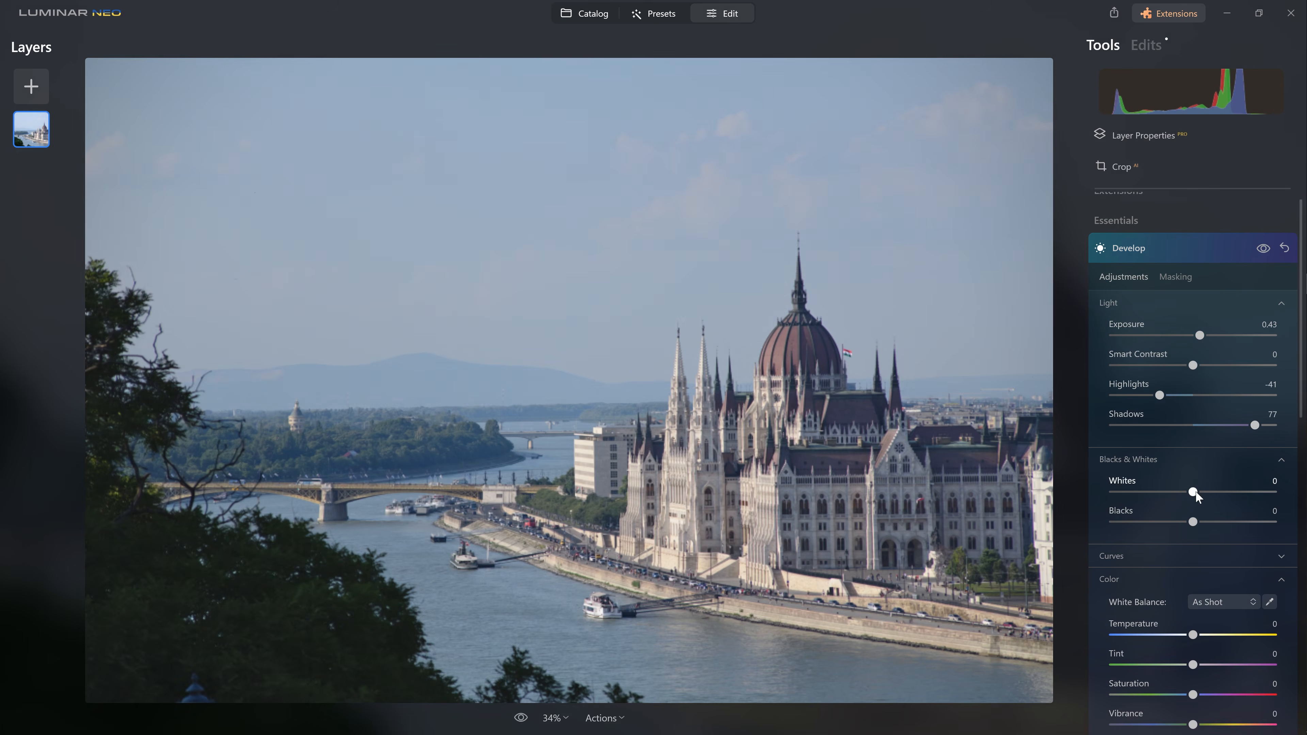
Step: Set the photo's whites to 85, blacks to -27 and smart contrast to 20 in the Develop tool
{"action": "left_click_drag", "start_coordinate": [1193, 492], "coordinate": [1258, 492]}
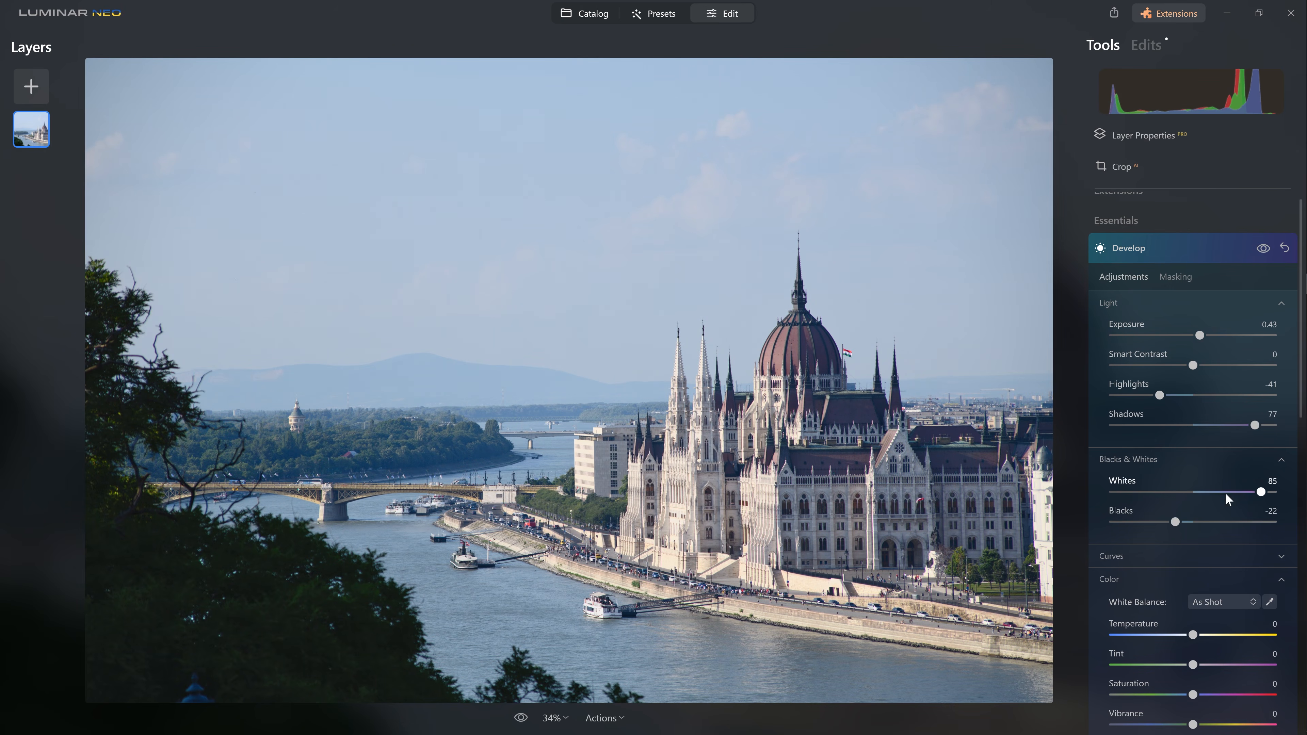
{"action": "left_click_drag", "start_coordinate": [1176, 522], "coordinate": [1171, 522]}
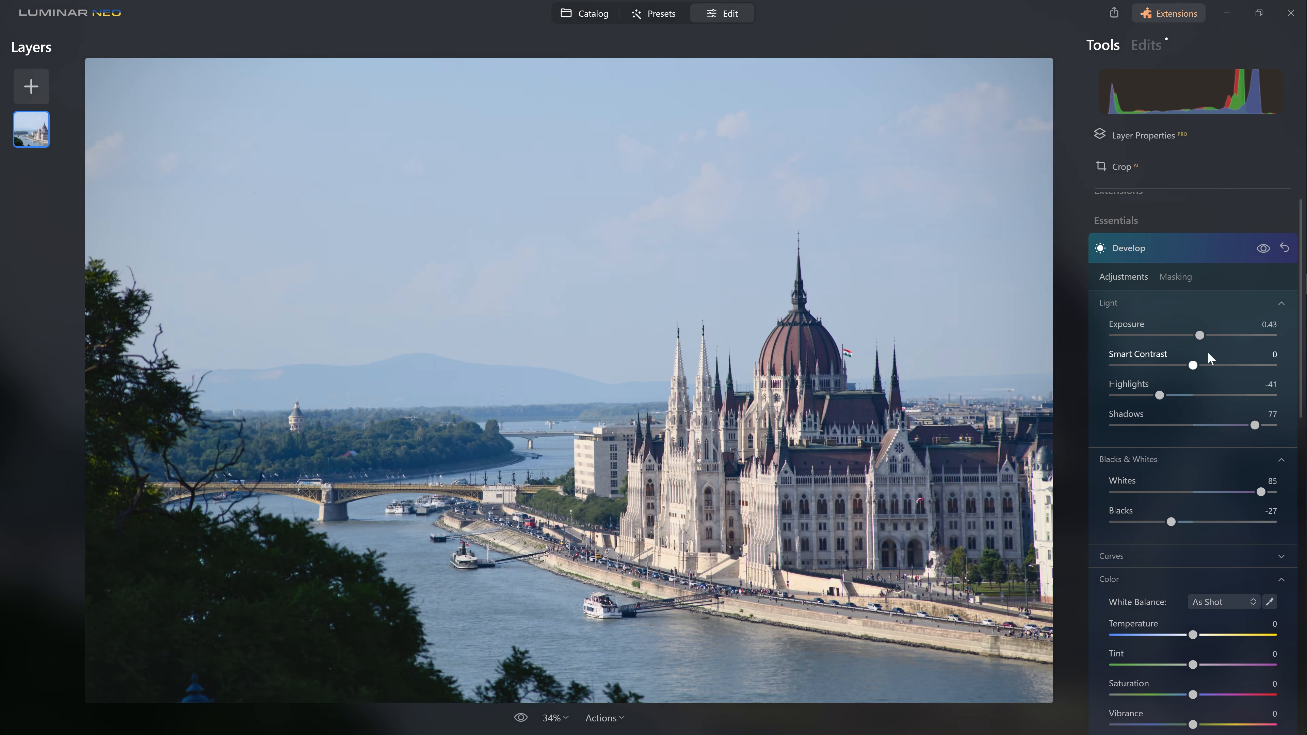
{"action": "left_click_drag", "start_coordinate": [1206, 368], "coordinate": [1220, 373]}
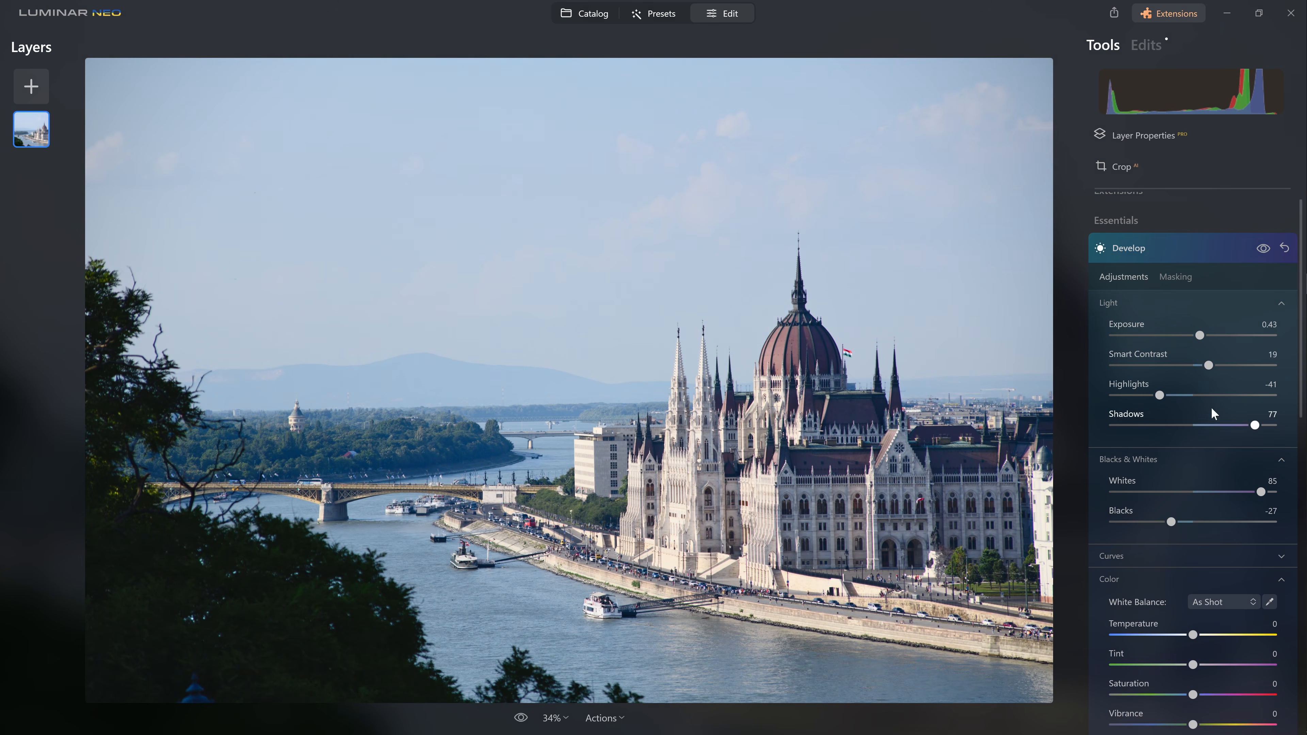
{"action": "mouse_move", "coordinate": [1209, 364]}
{"action": "left_mouse_down"}
{"action": "mouse_move", "coordinate": [1230, 376]}
{"action": "mouse_move", "coordinate": [1208, 371]}
{"action": "left_mouse_up"}
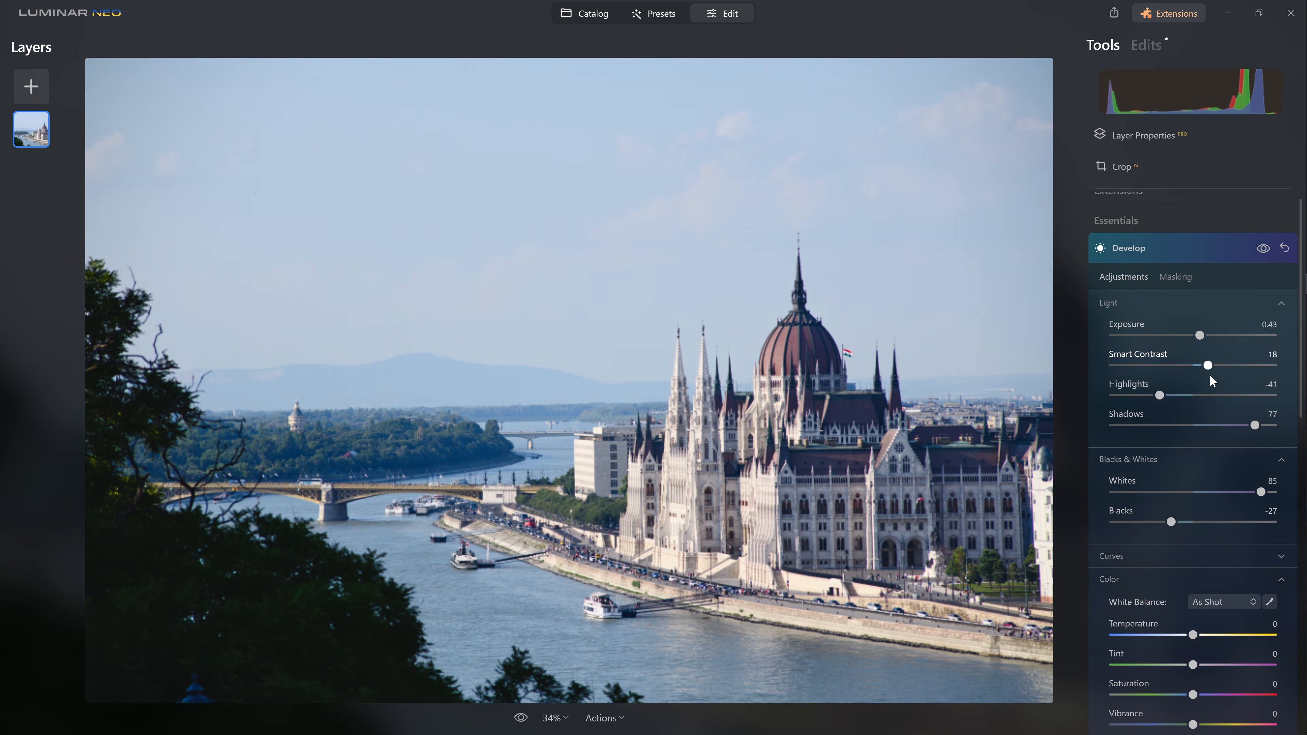
Step: Compare the photo with and without the Develop adjustments, and lower the highlights to -61
{"action": "left_click", "coordinate": [1262, 249]}
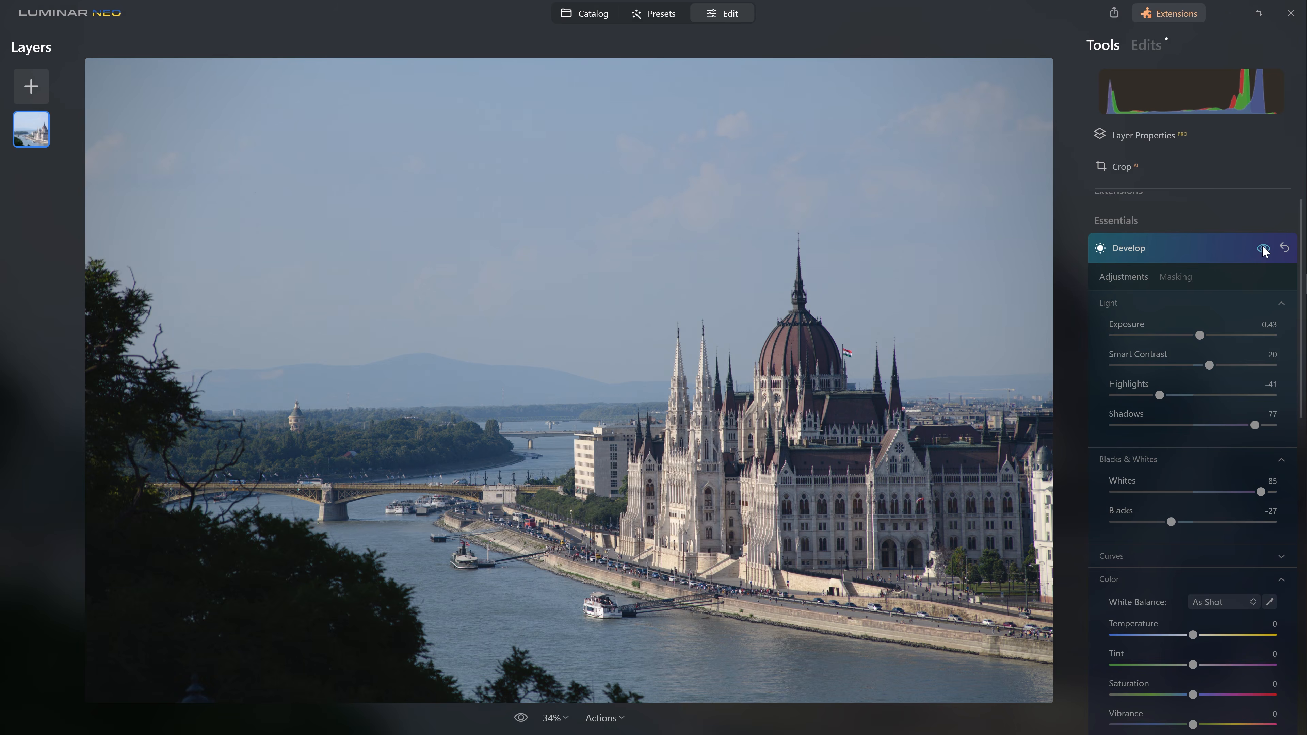
{"action": "left_click", "coordinate": [1263, 249]}
{"action": "left_click_drag", "start_coordinate": [1159, 395], "coordinate": [1145, 396]}
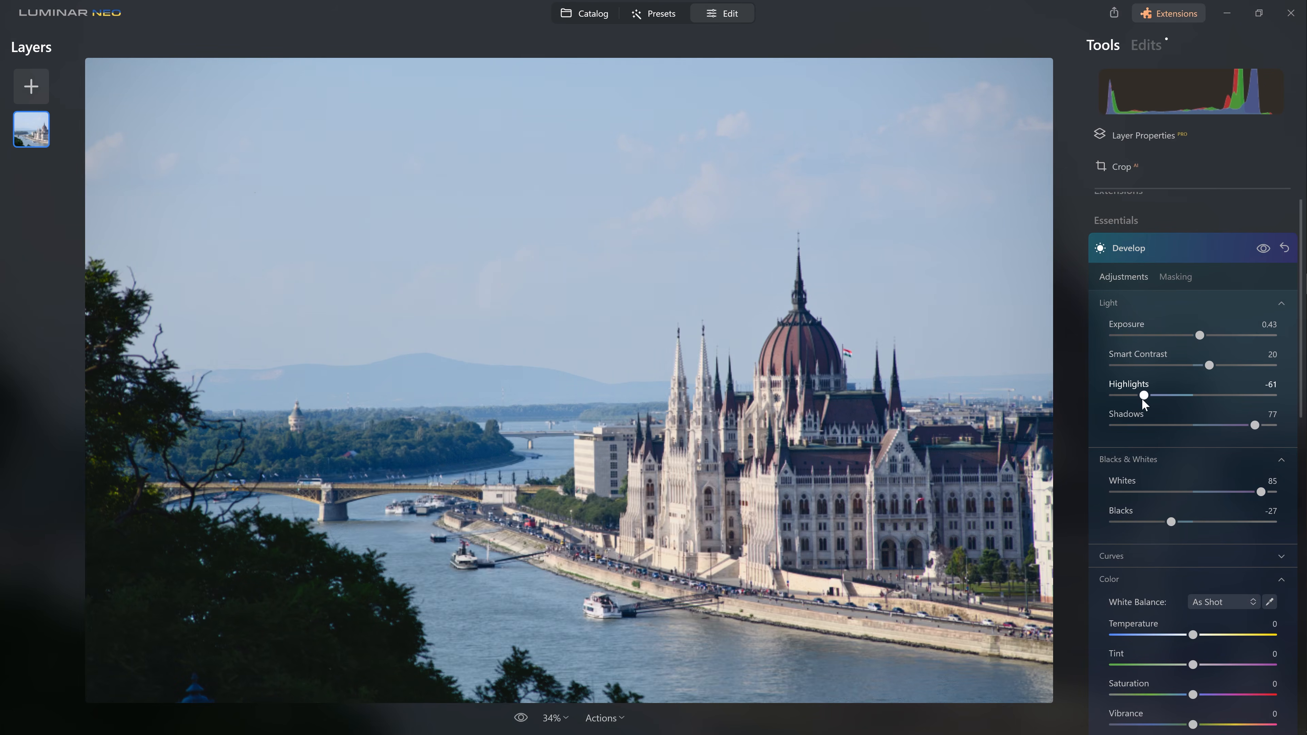
Step: Try a warmer white balance with Temperature at 3, then set Temperature to 1 and Tint to 3
{"action": "scroll", "coordinate": [1110, 539], "scroll_direction": "down", "scroll_amount": 5}
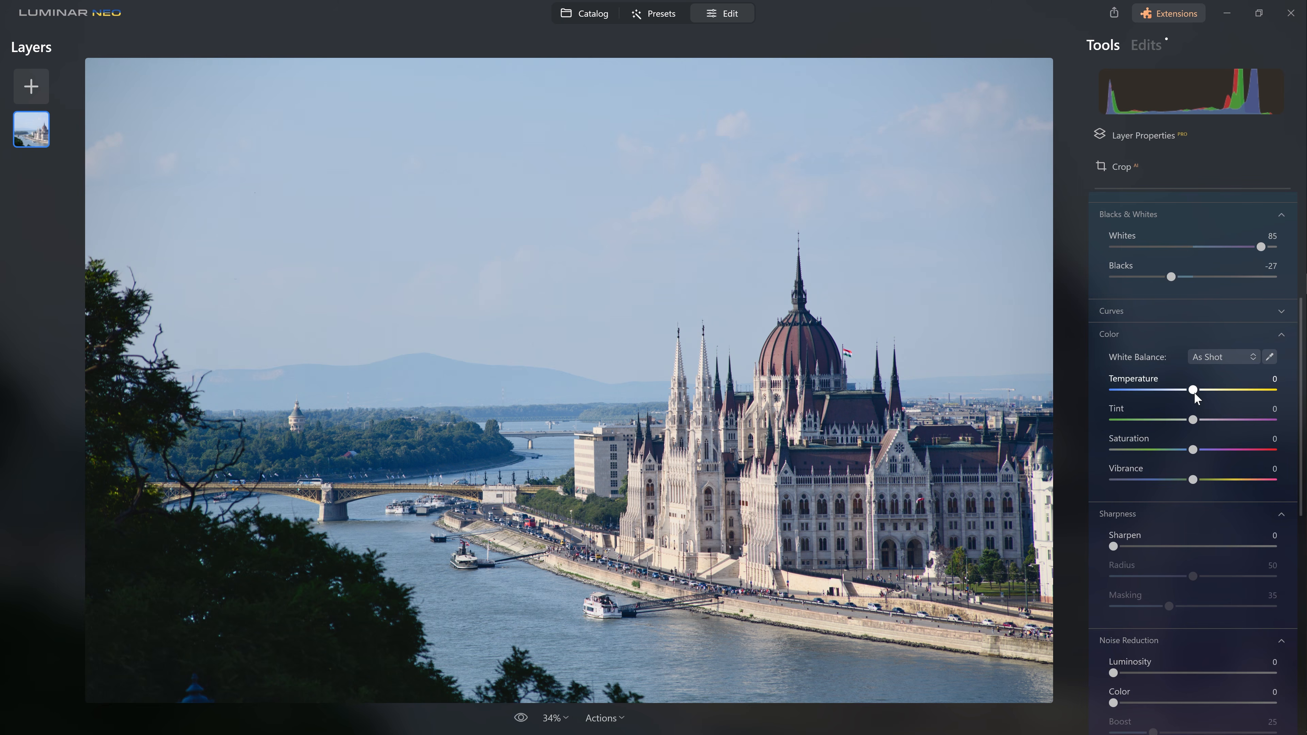
{"action": "mouse_move", "coordinate": [1195, 389]}
{"action": "left_mouse_down"}
{"action": "mouse_move", "coordinate": [1258, 394]}
{"action": "mouse_move", "coordinate": [1126, 400]}
{"action": "mouse_move", "coordinate": [1199, 401]}
{"action": "left_mouse_up"}
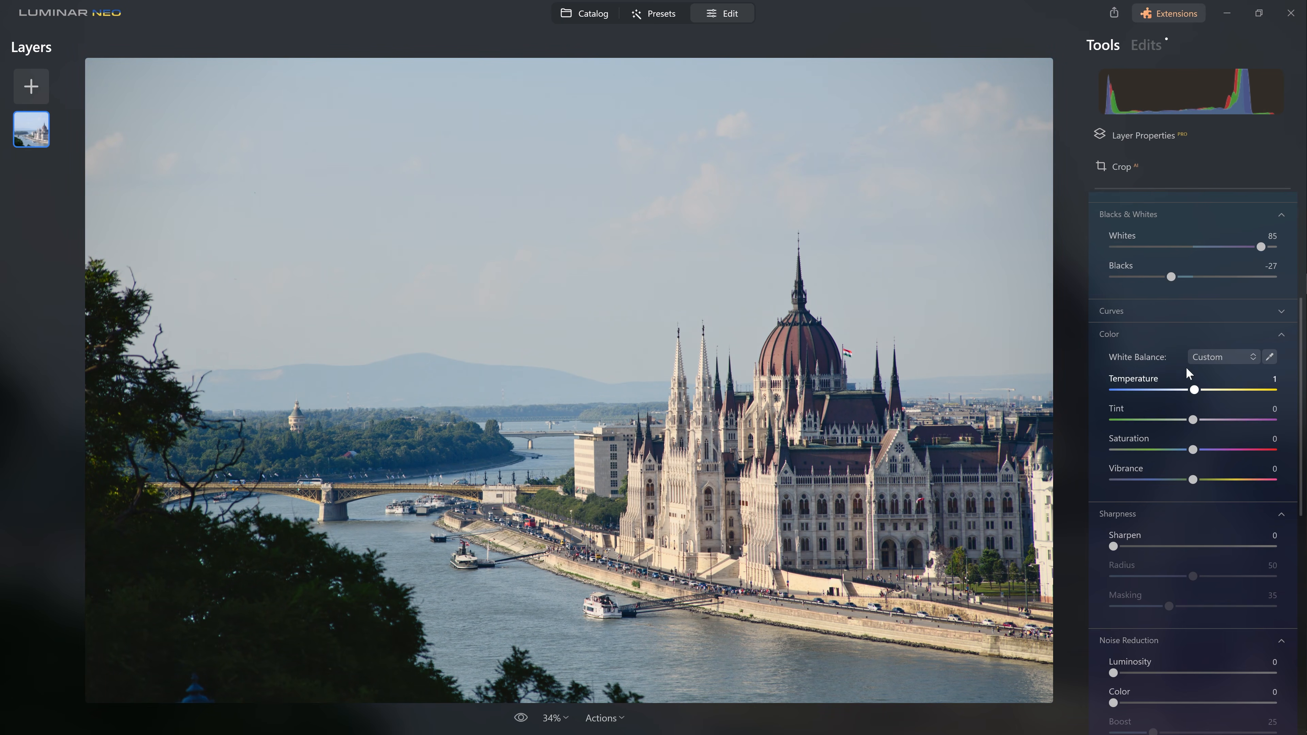
{"action": "mouse_move", "coordinate": [1189, 391]}
{"action": "left_mouse_down"}
{"action": "mouse_move", "coordinate": [1263, 401]}
{"action": "mouse_move", "coordinate": [1189, 390]}
{"action": "mouse_move", "coordinate": [1226, 419]}
{"action": "mouse_move", "coordinate": [1244, 420]}
{"action": "mouse_move", "coordinate": [1196, 394]}
{"action": "left_mouse_up"}
{"action": "scroll", "coordinate": [1209, 358], "scroll_direction": "up", "scroll_amount": 5}
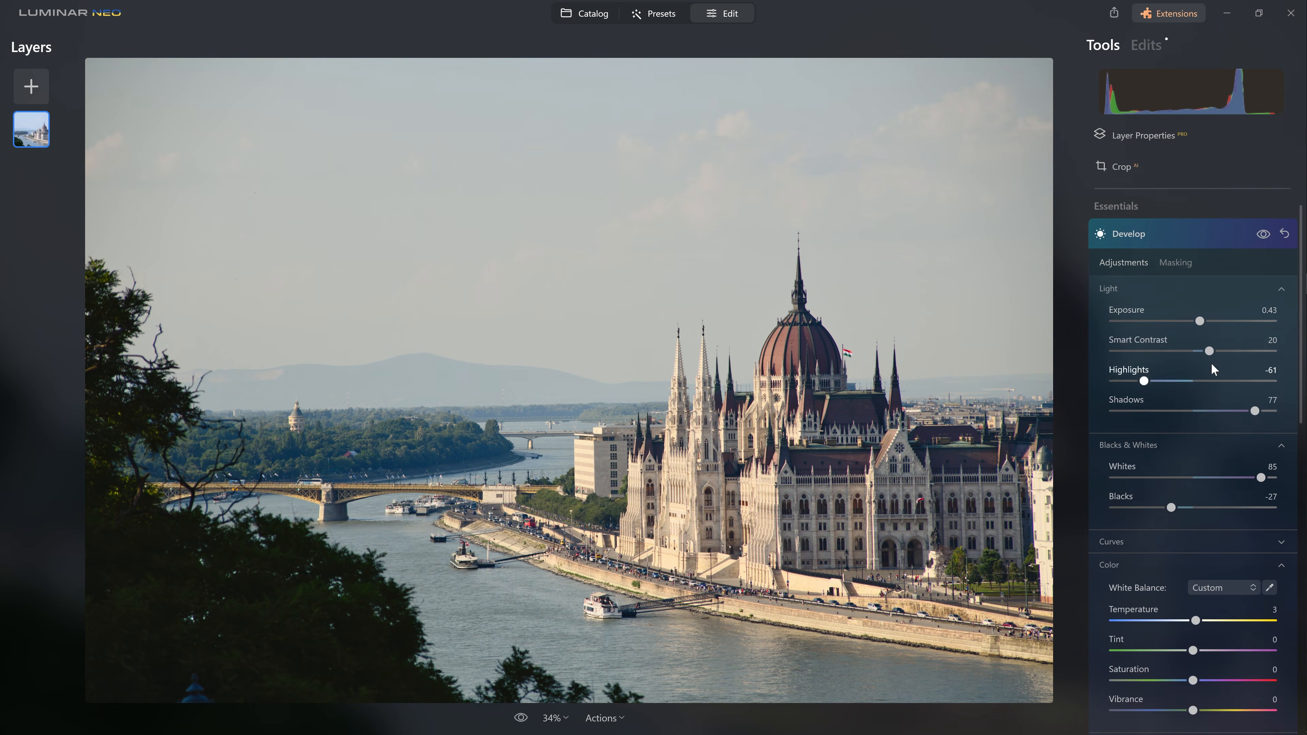
{"action": "scroll", "coordinate": [1167, 355], "scroll_direction": "down", "scroll_amount": 4}
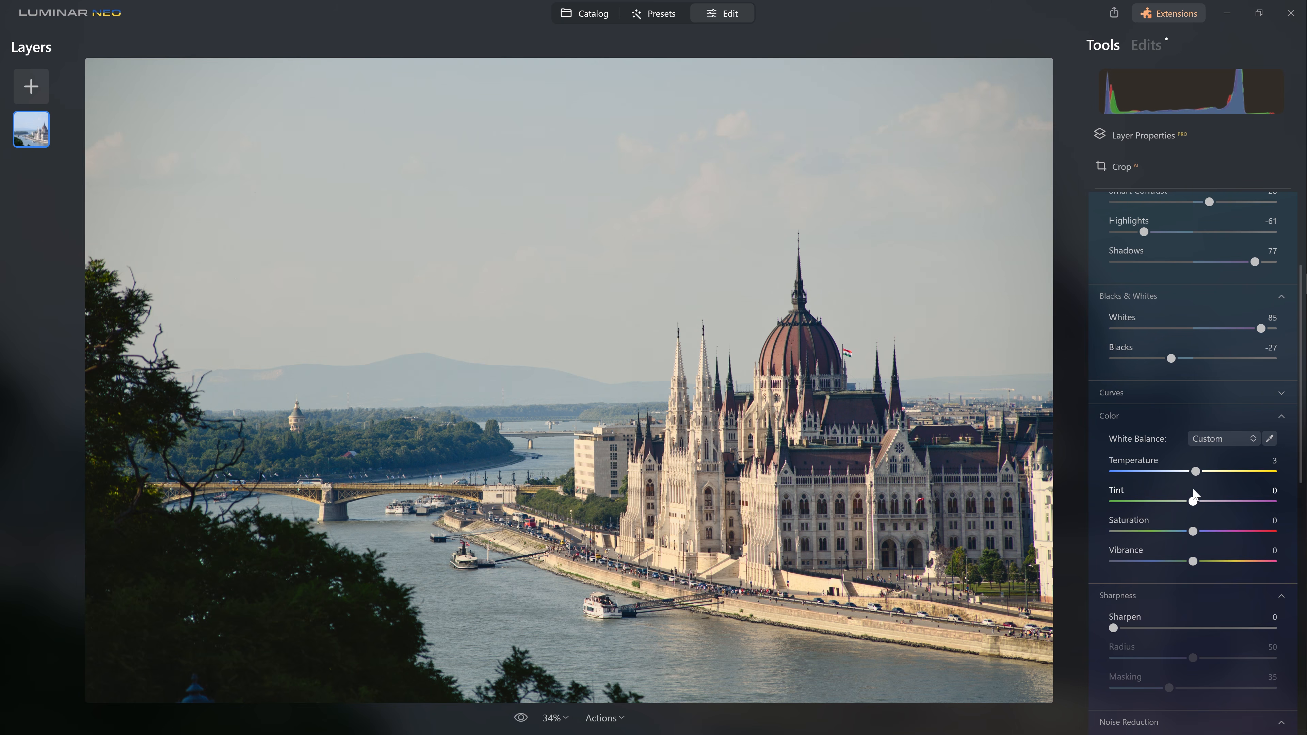
{"action": "double_click", "coordinate": [1196, 472]}
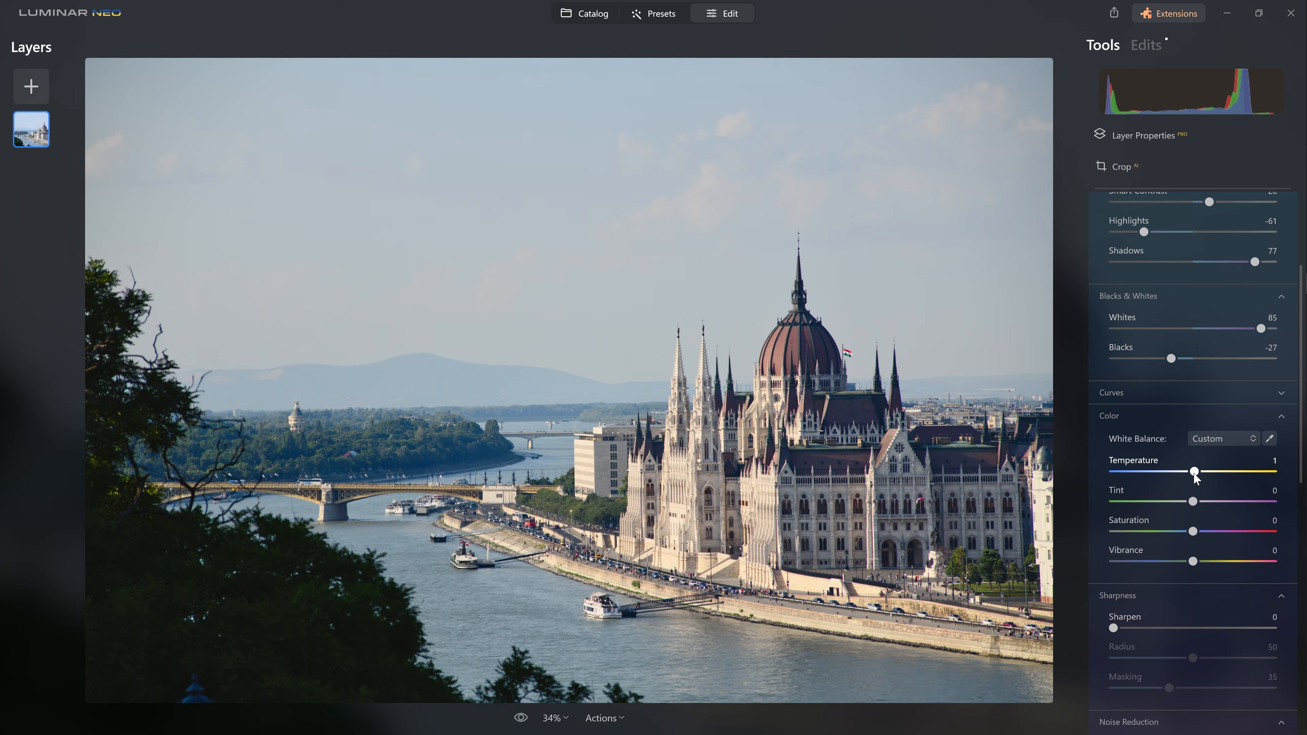
{"action": "left_click_drag", "start_coordinate": [1192, 502], "coordinate": [1195, 501]}
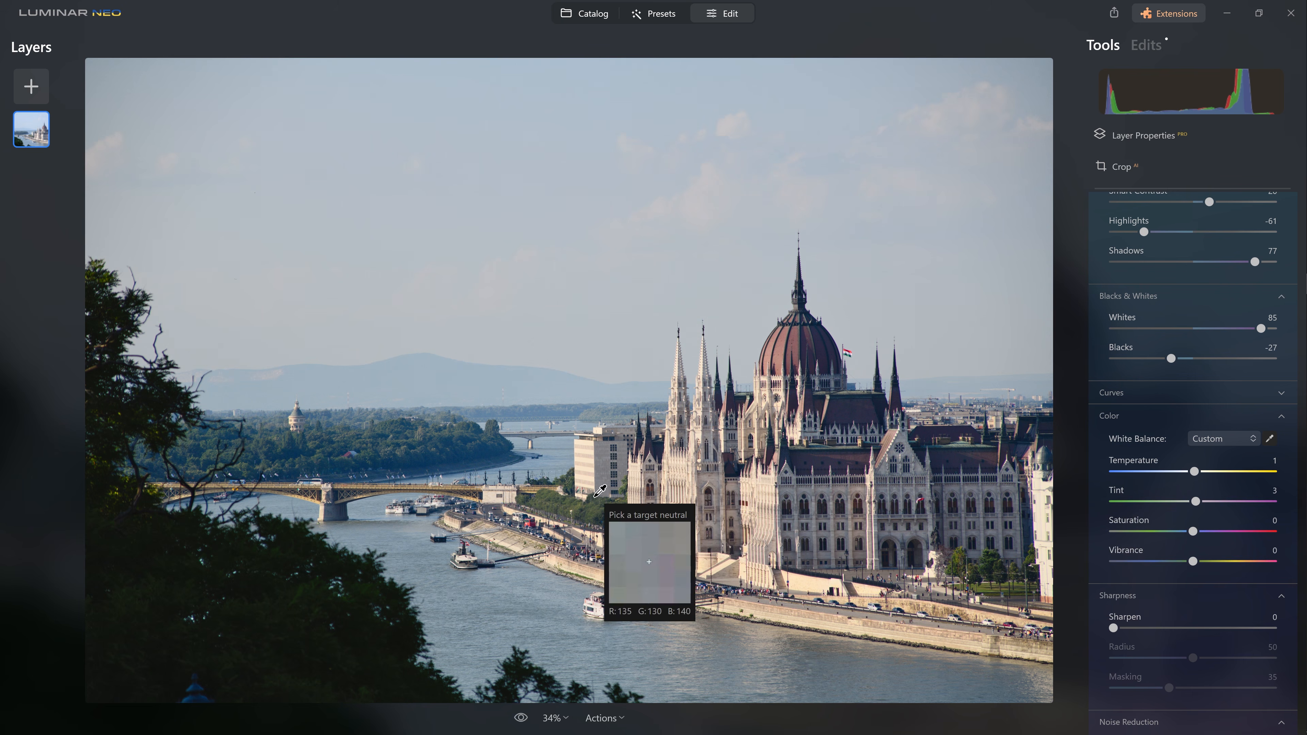
Step: Try sampling neutral white balance targets along the riverbank and on the moored boat, then set Temperature back to 1
{"action": "left_click", "coordinate": [500, 513]}
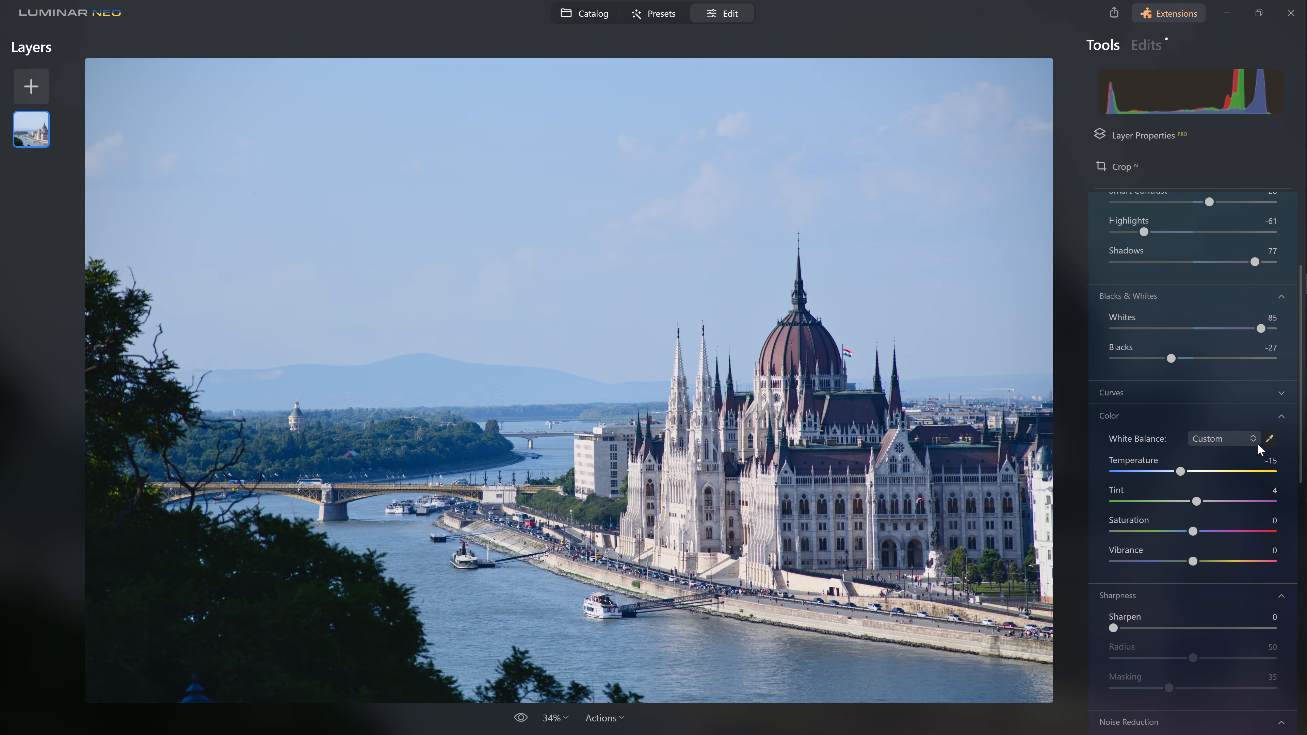
{"action": "left_click", "coordinate": [1270, 439]}
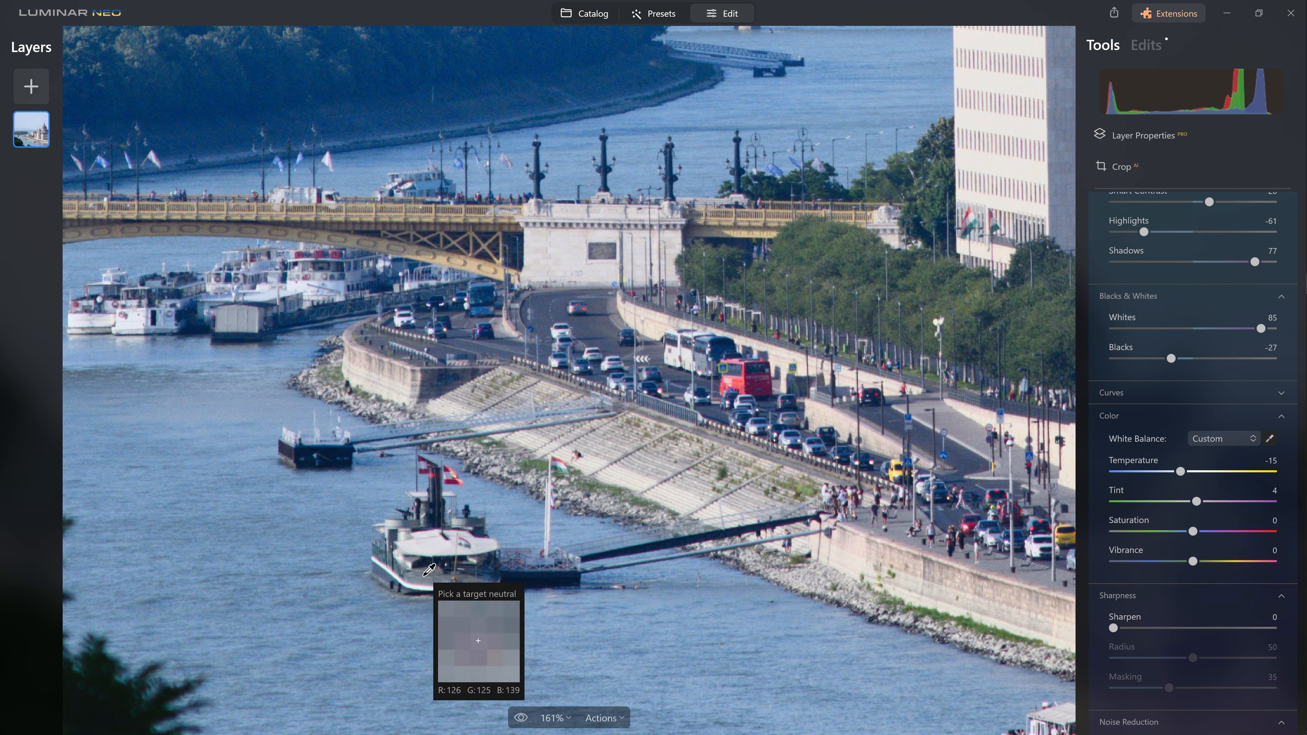
{"action": "left_click", "coordinate": [429, 571]}
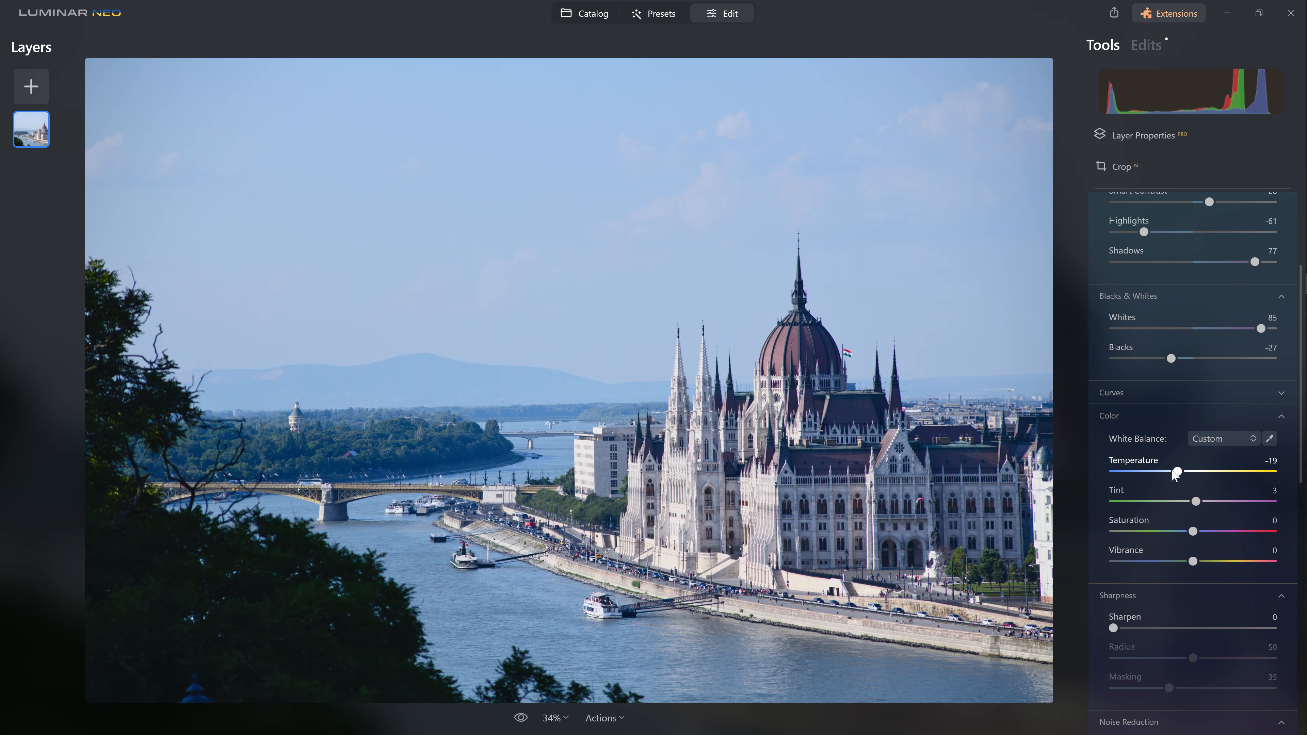
{"action": "left_click_drag", "start_coordinate": [1180, 471], "coordinate": [1190, 472]}
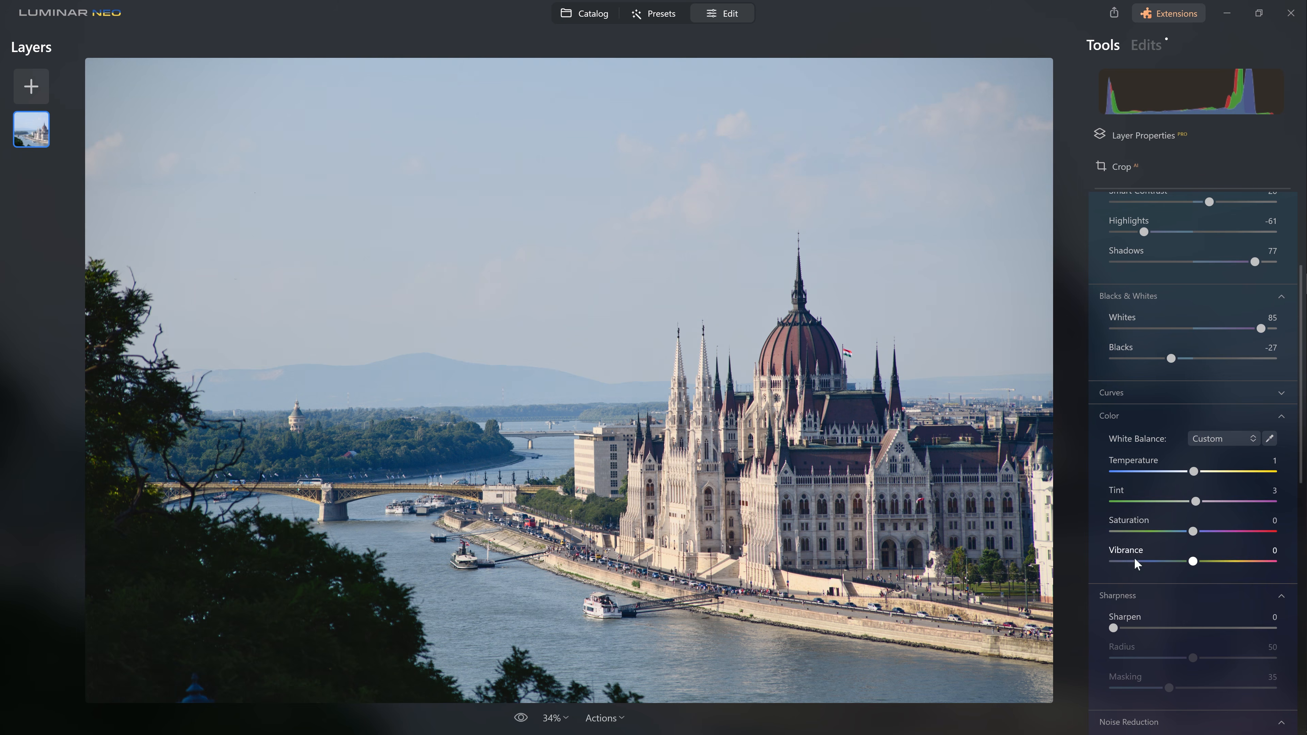
Step: Try Saturation at 100 and Vibrance at 100 in turn, resetting each to 0
{"action": "left_click_drag", "start_coordinate": [1192, 532], "coordinate": [1271, 534]}
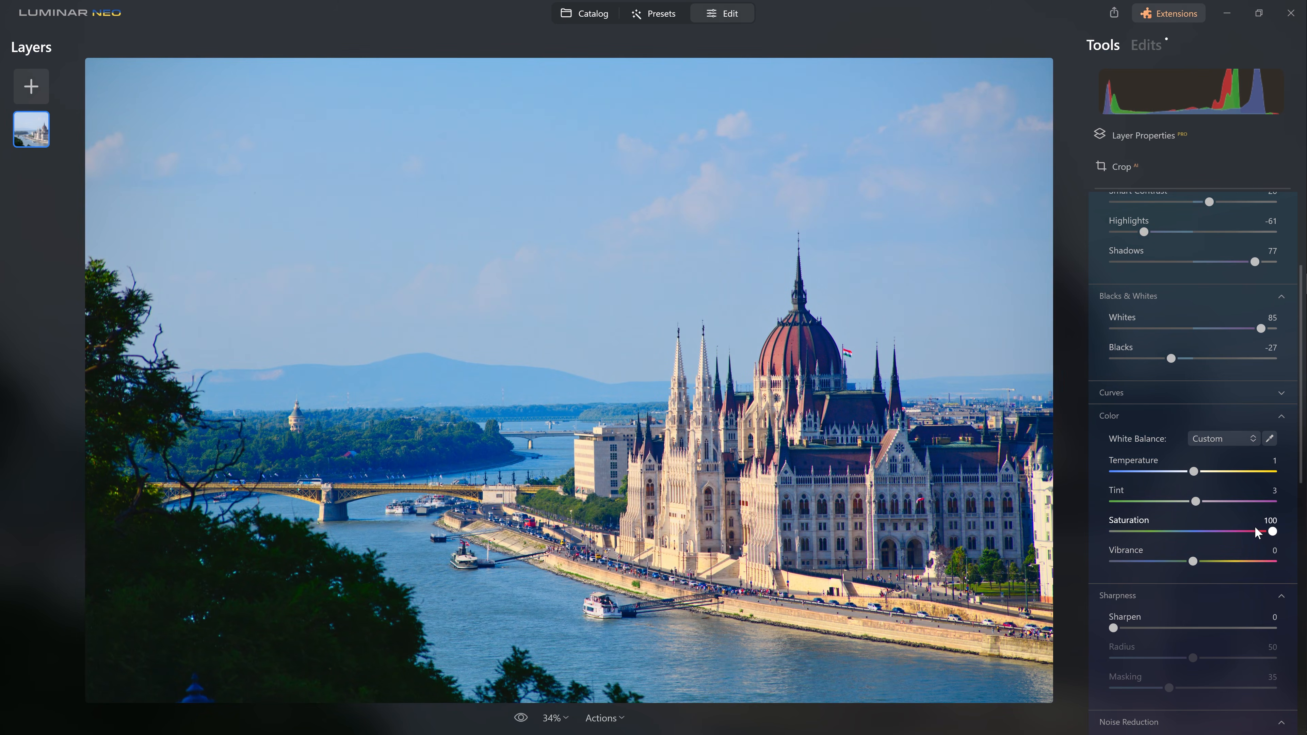
{"action": "double_click", "coordinate": [1273, 532]}
{"action": "left_click_drag", "start_coordinate": [1193, 561], "coordinate": [1274, 561]}
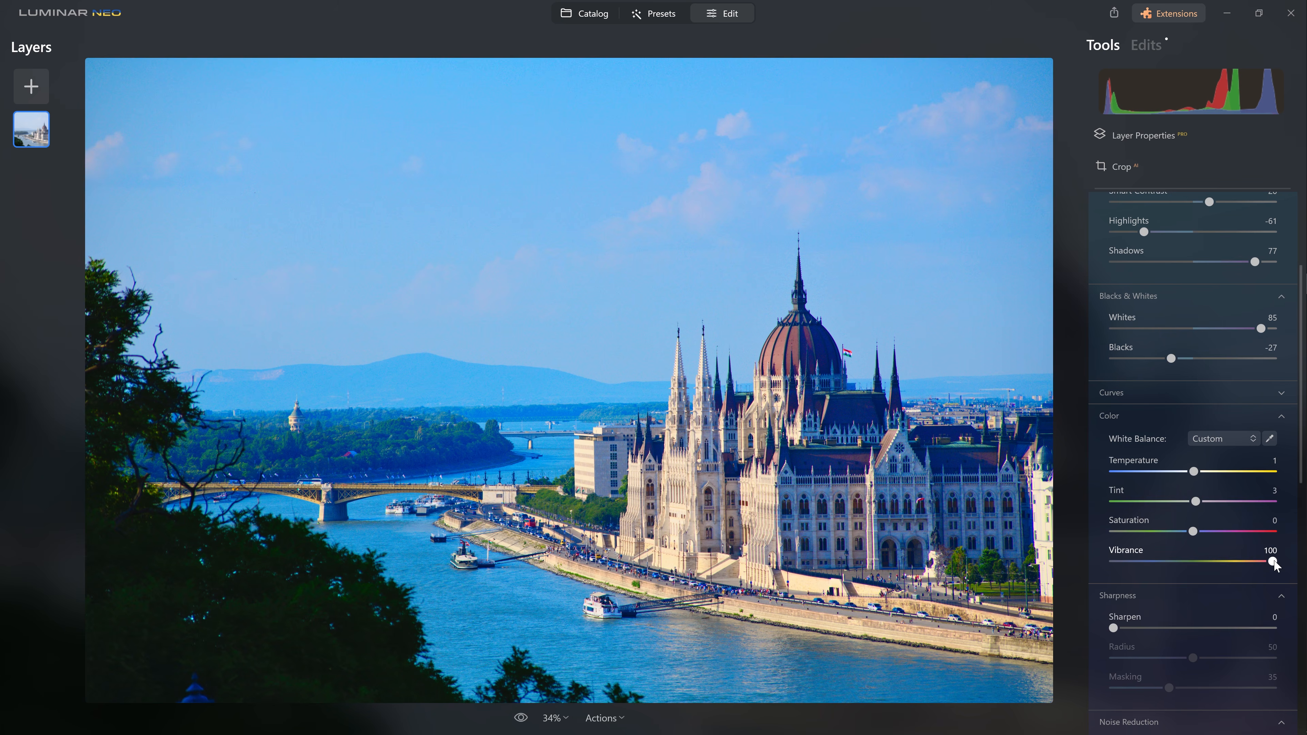
{"action": "mouse_move", "coordinate": [1273, 561]}
{"action": "left_mouse_down"}
{"action": "mouse_move", "coordinate": [1192, 566]}
{"action": "mouse_move", "coordinate": [1274, 563]}
{"action": "left_mouse_up"}
{"action": "double_click", "coordinate": [1272, 561]}
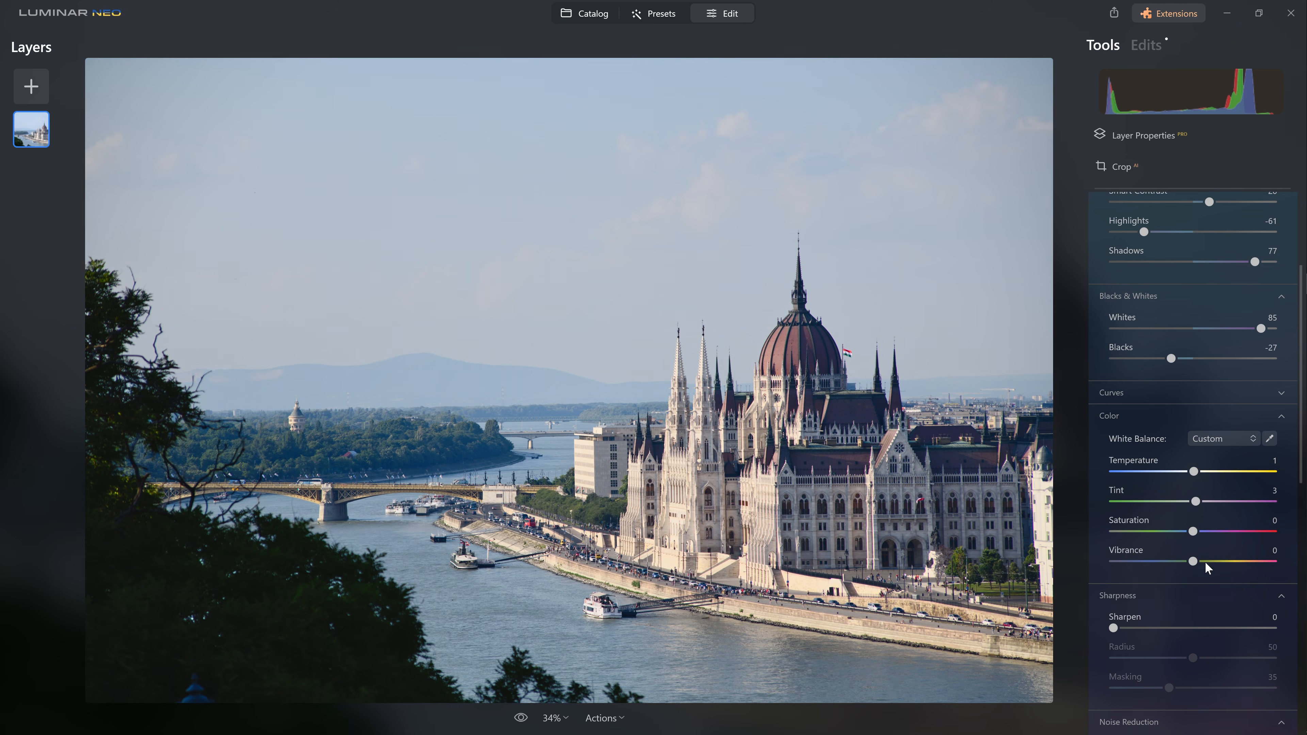
Step: Try Saturation at 95, reduce it to 4, and set it to 30
{"action": "left_click_drag", "start_coordinate": [1193, 533], "coordinate": [1268, 535]}
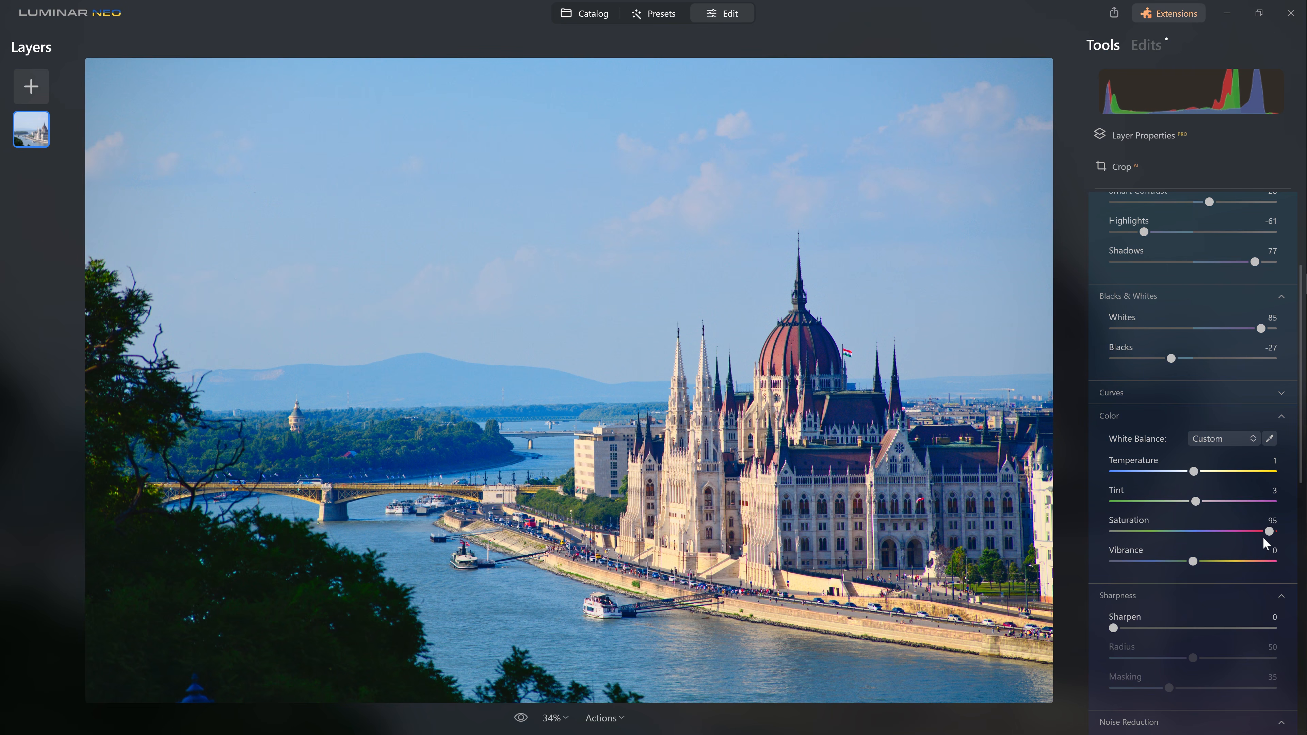
{"action": "left_click_drag", "start_coordinate": [1263, 530], "coordinate": [1197, 541]}
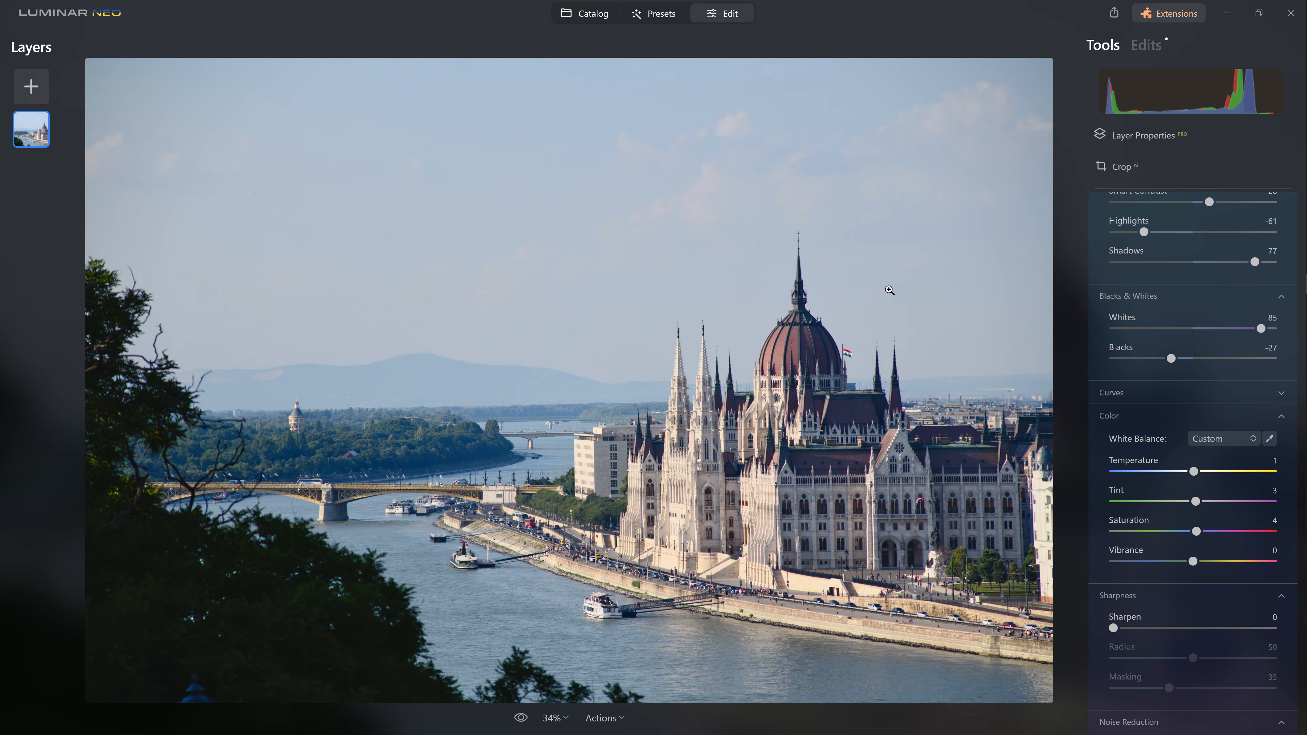
{"action": "mouse_move", "coordinate": [1194, 538]}
{"action": "left_mouse_down"}
{"action": "mouse_move", "coordinate": [1238, 535]}
{"action": "mouse_move", "coordinate": [1216, 531]}
{"action": "left_mouse_up"}
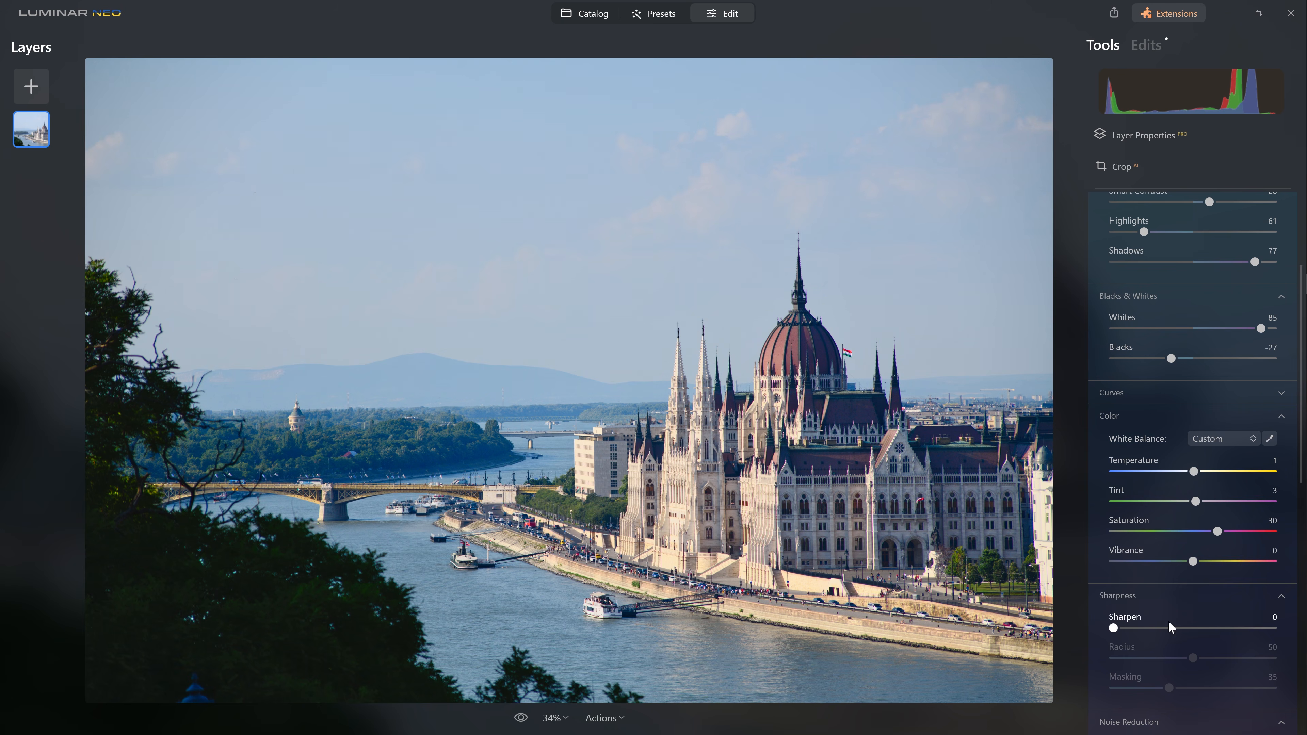
Step: Try Sharpen at 64 and at 100, and examine the spires and dome in close-up
{"action": "left_click", "coordinate": [753, 469]}
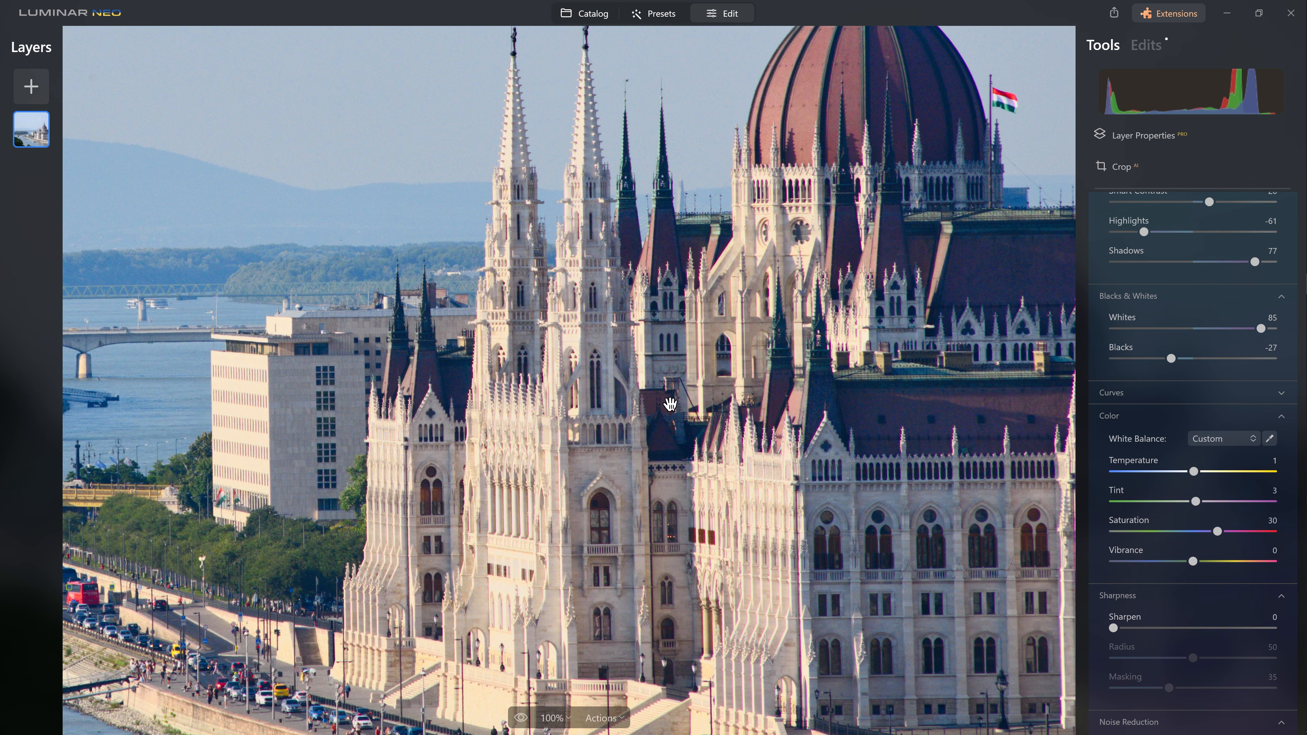
{"action": "left_click_drag", "start_coordinate": [1112, 629], "coordinate": [1213, 628]}
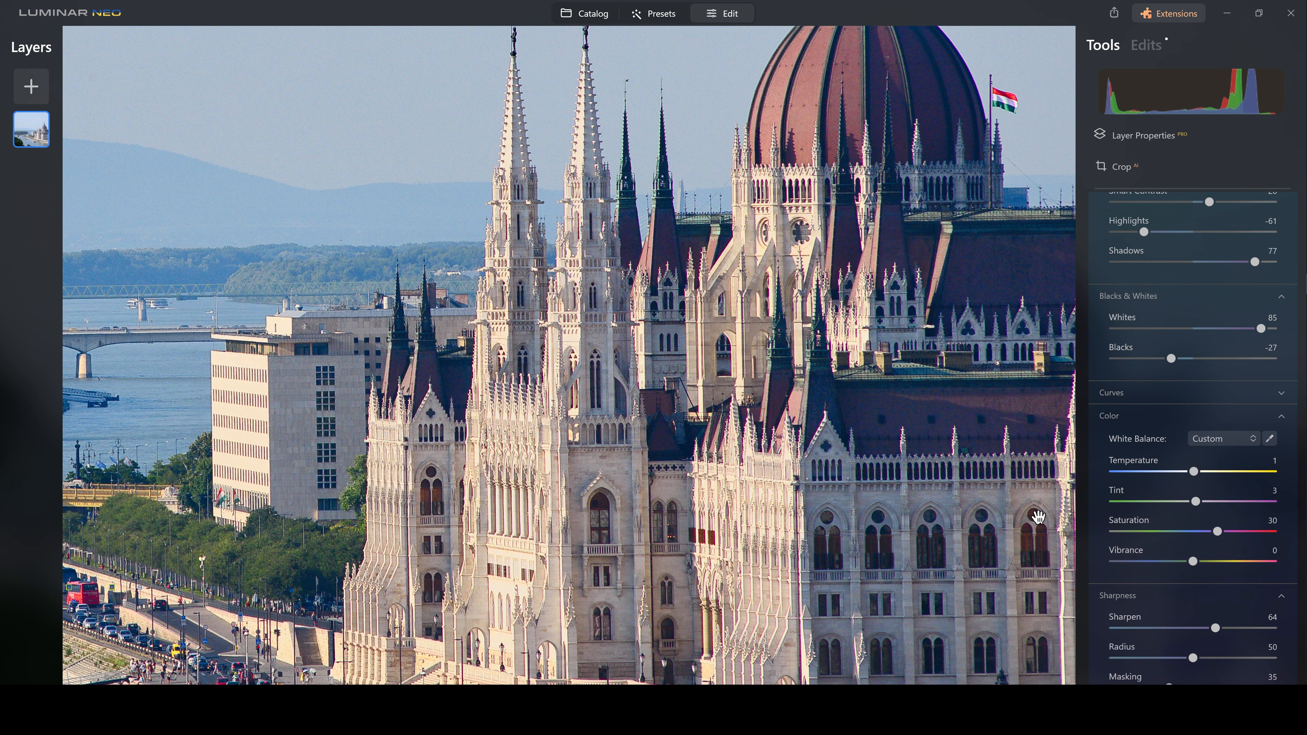
{"action": "left_click_drag", "start_coordinate": [1218, 630], "coordinate": [1272, 628]}
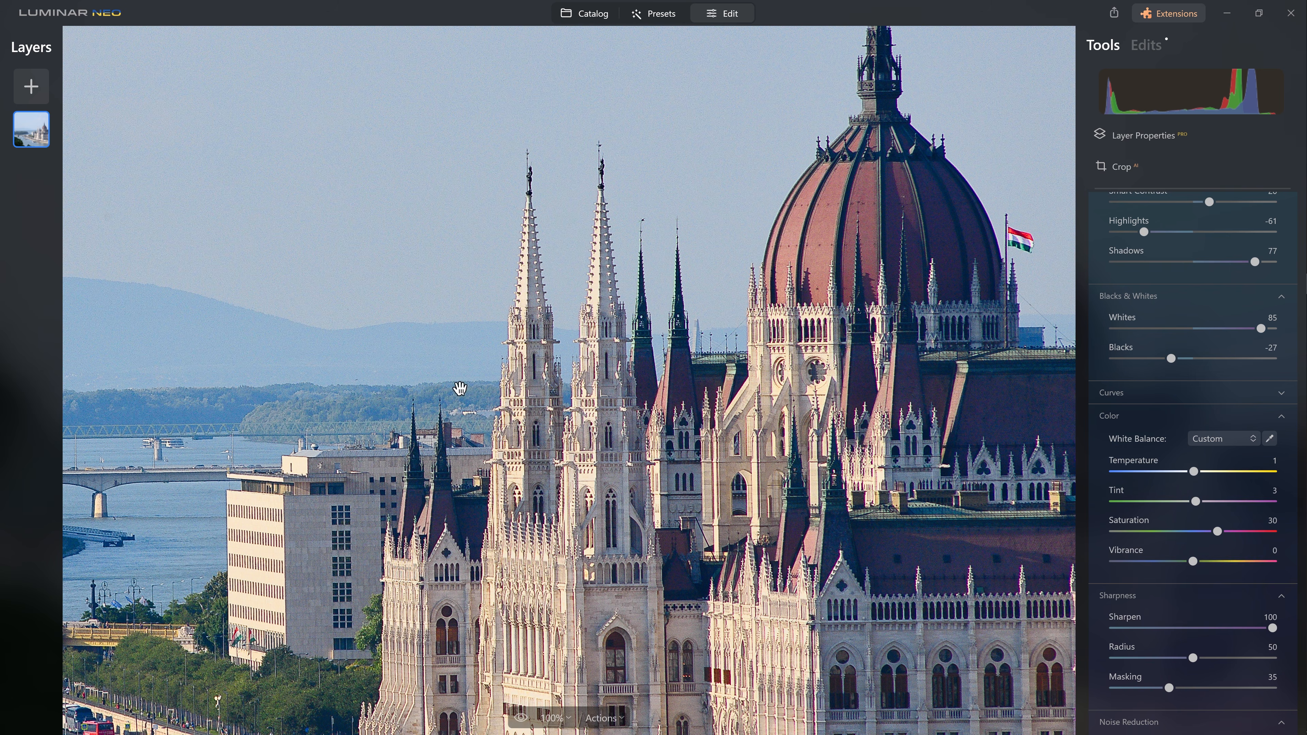
{"action": "scroll", "coordinate": [517, 271], "scroll_direction": "up", "scroll_amount": 3}
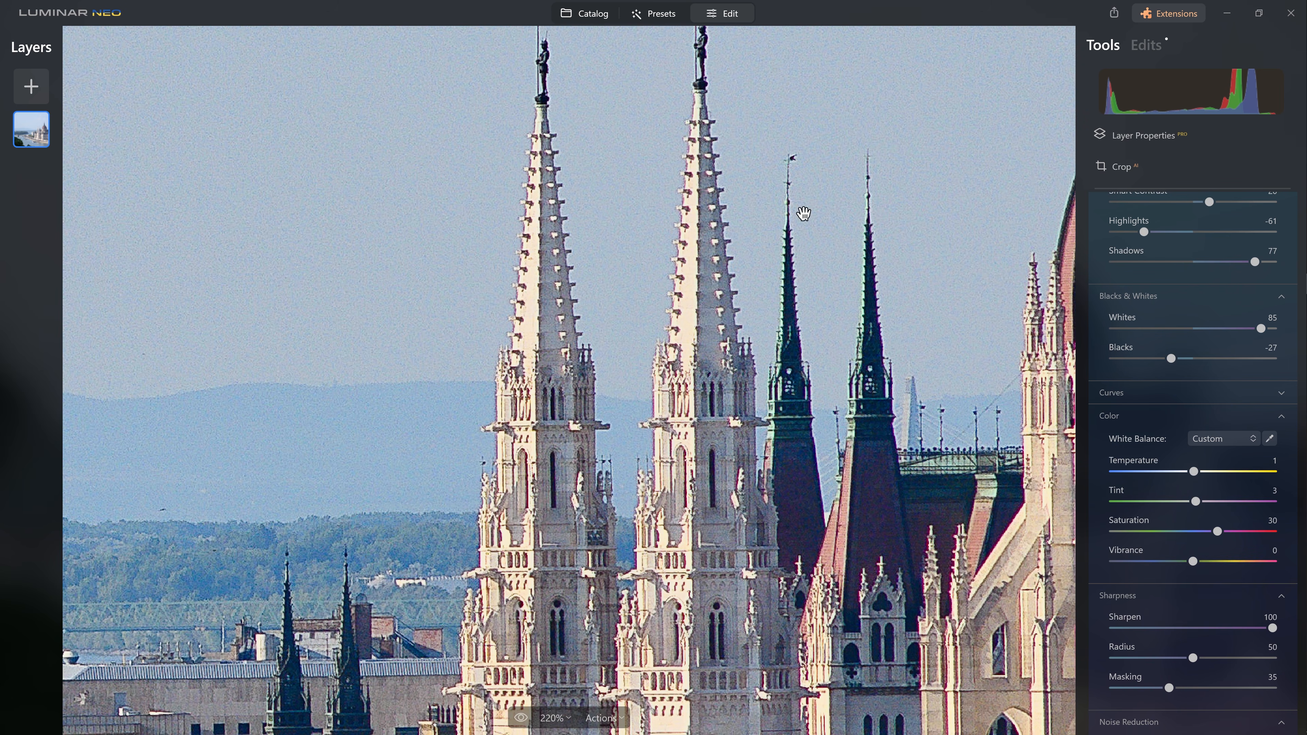
{"action": "left_click_drag", "start_coordinate": [980, 345], "coordinate": [744, 341]}
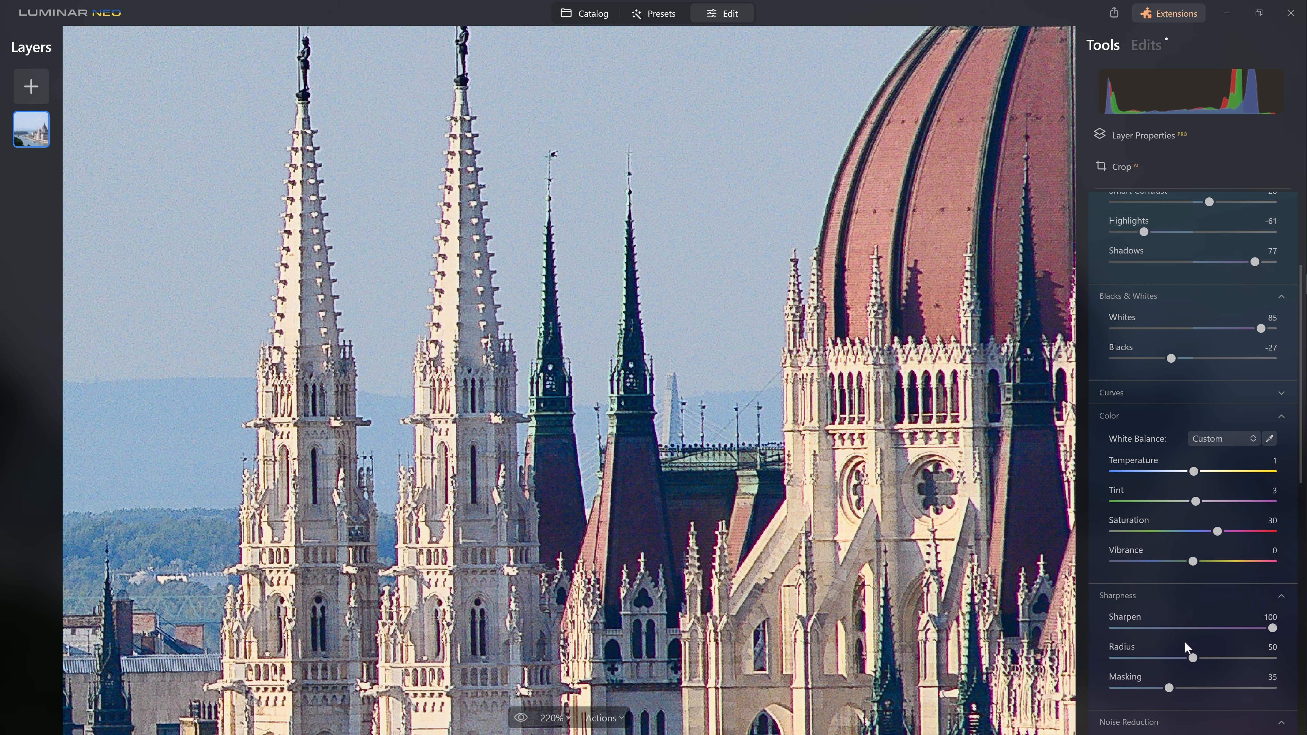
Step: Try the sharpening Radius at 100, reset it to 50, and lower Sharpen to 49
{"action": "left_click_drag", "start_coordinate": [1193, 658], "coordinate": [1277, 658]}
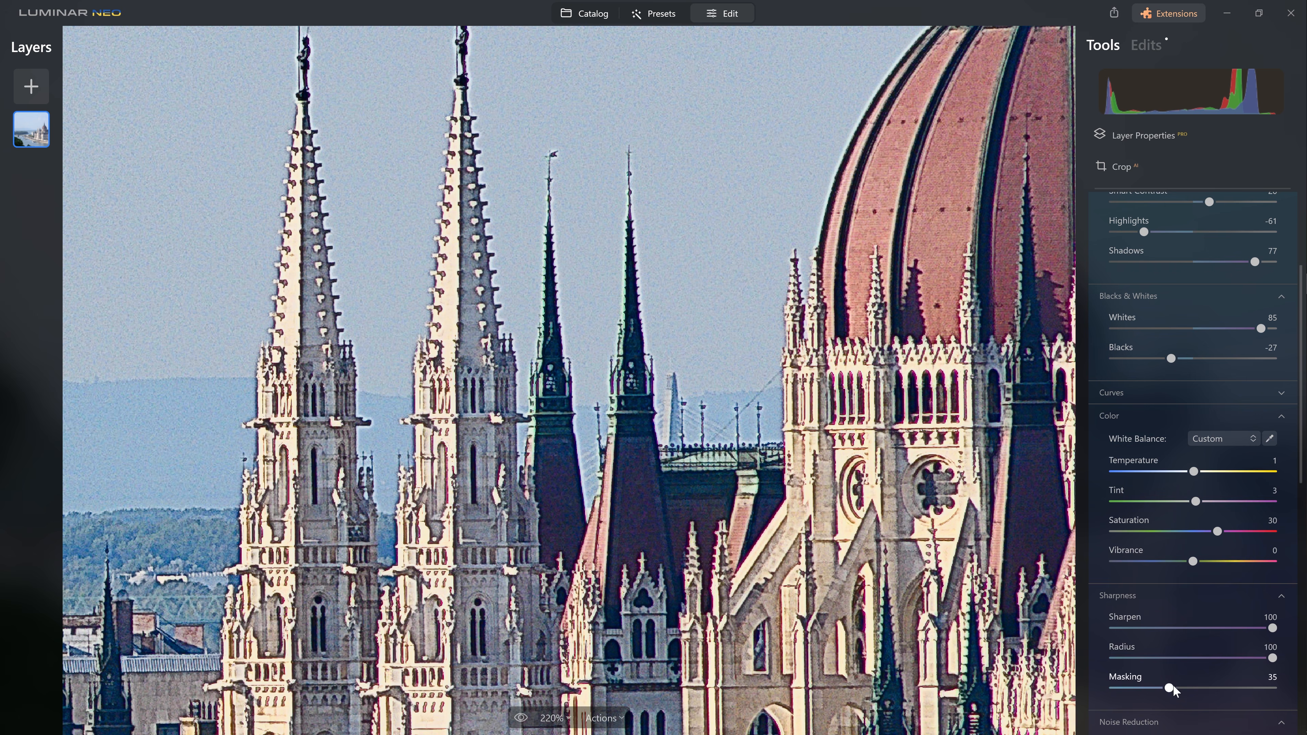
{"action": "double_click", "coordinate": [1271, 657]}
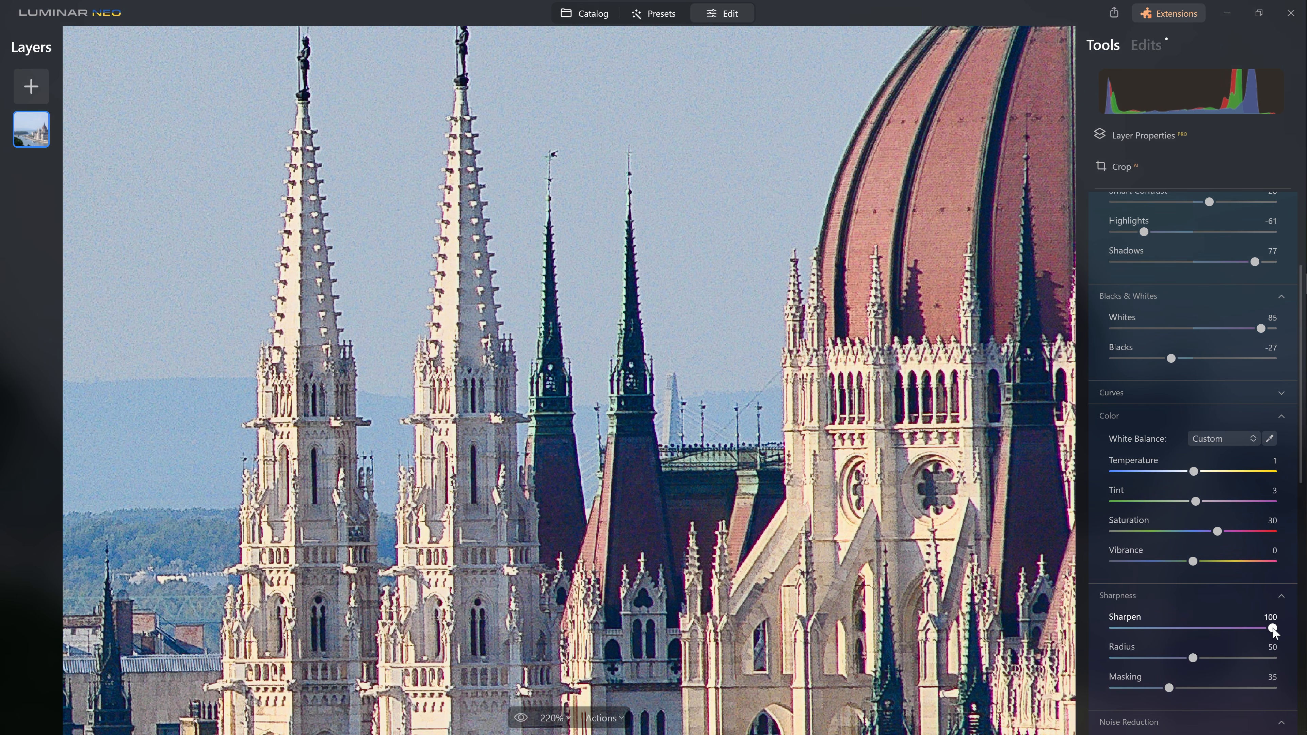
{"action": "left_click_drag", "start_coordinate": [1269, 628], "coordinate": [1159, 637]}
{"action": "double_click", "coordinate": [1157, 629]}
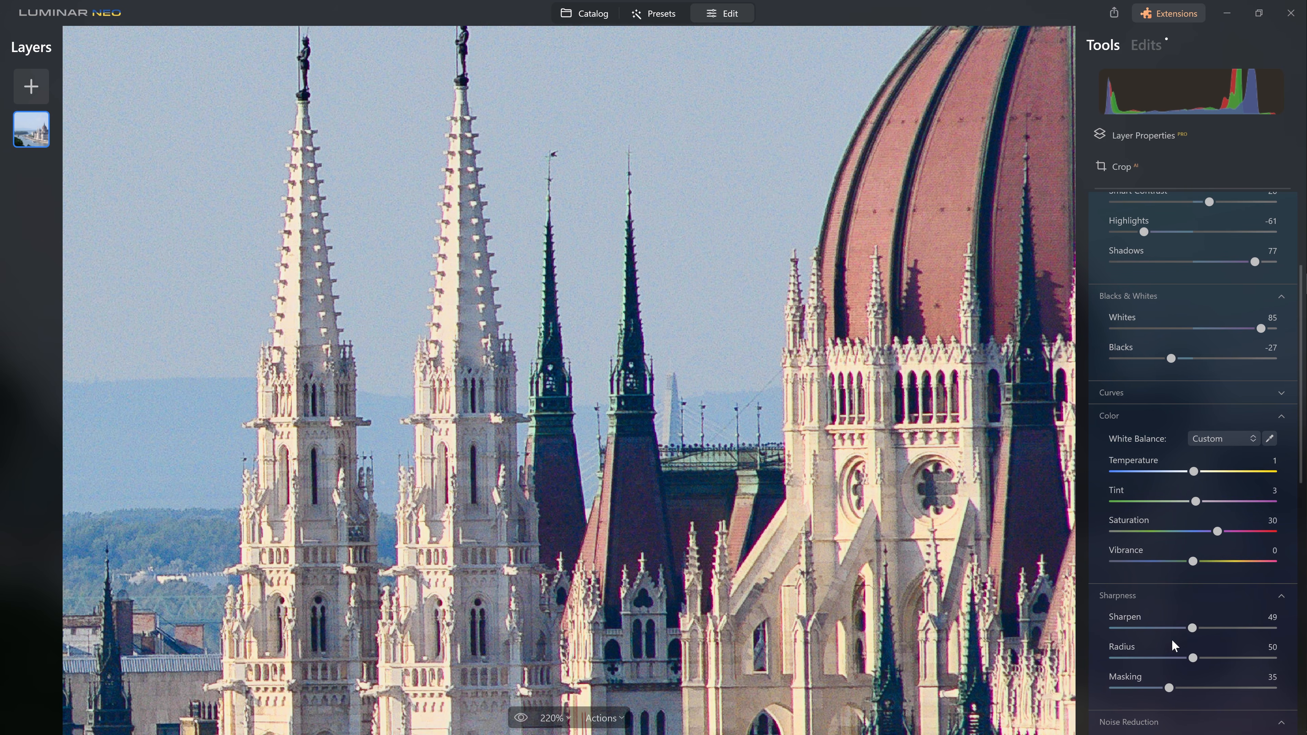
Step: Compare the close-up of the spires and dome with and without the Develop adjustments
{"action": "scroll", "coordinate": [1210, 579], "scroll_direction": "up", "scroll_amount": 4}
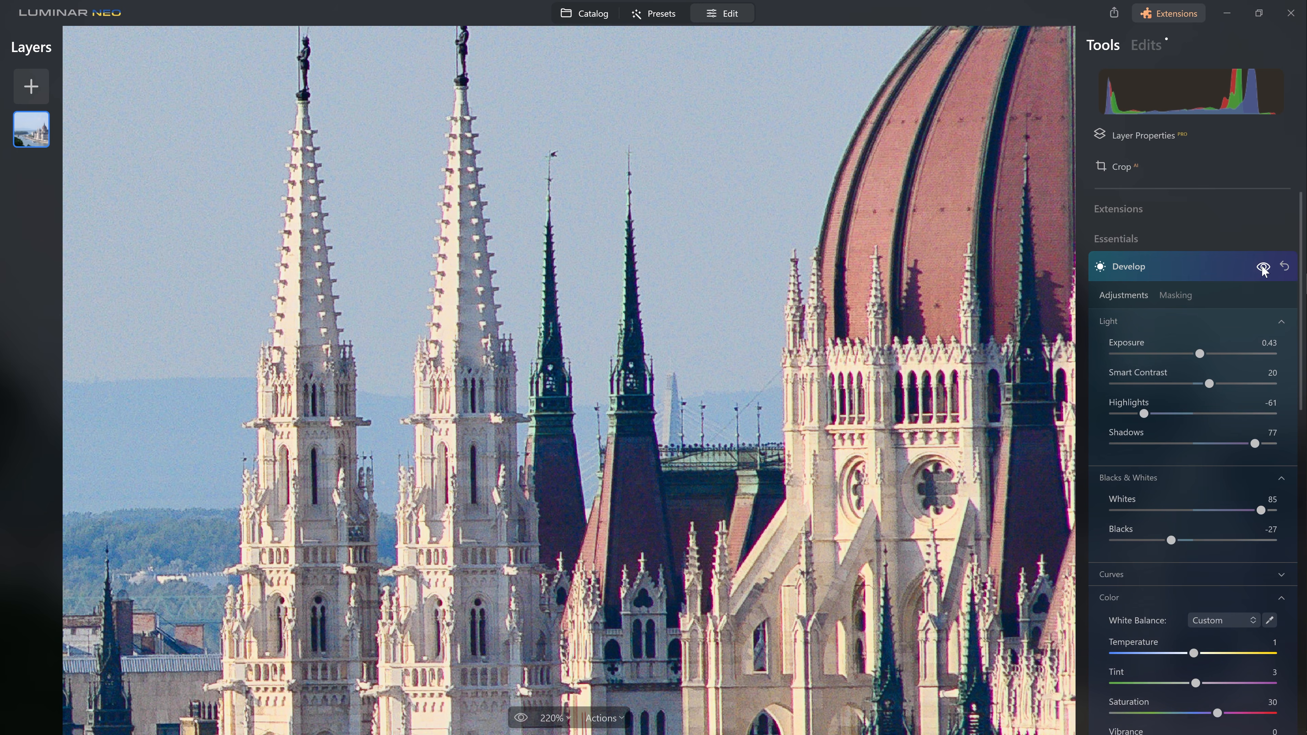
{"action": "left_click", "coordinate": [1262, 272]}
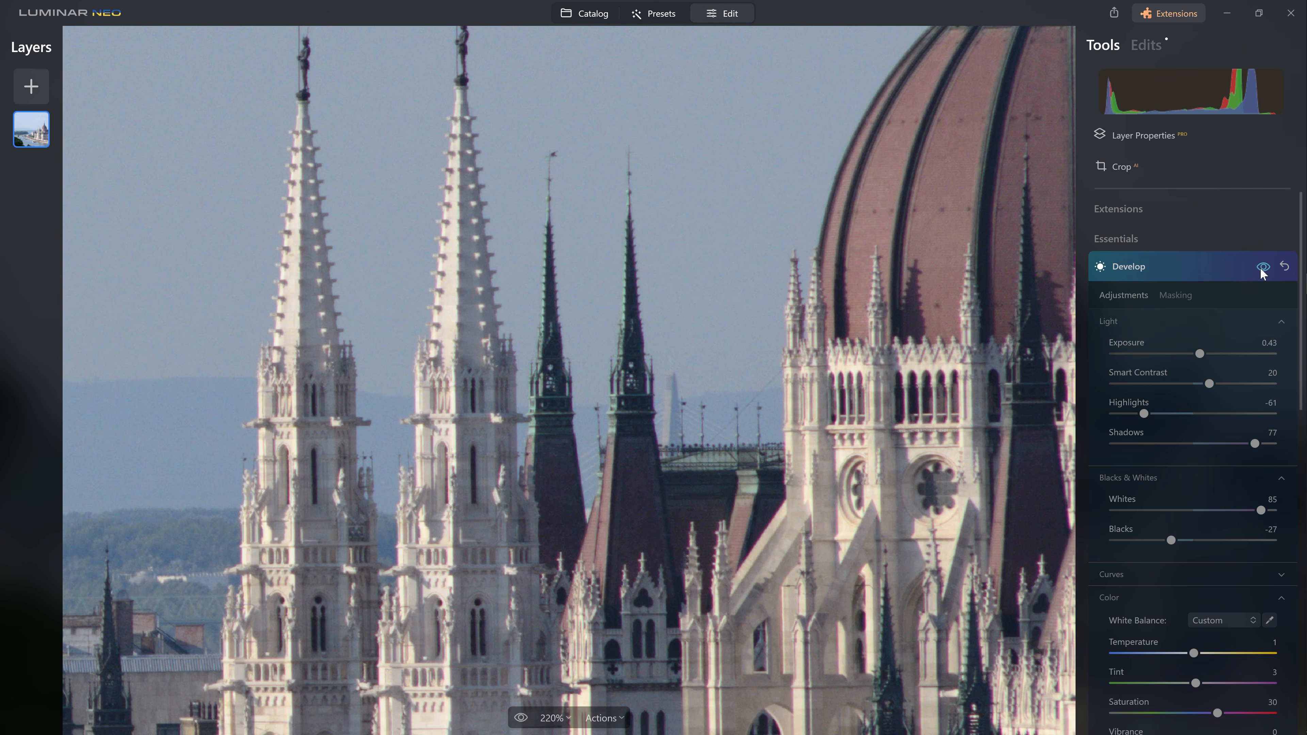
{"action": "left_click", "coordinate": [1261, 269]}
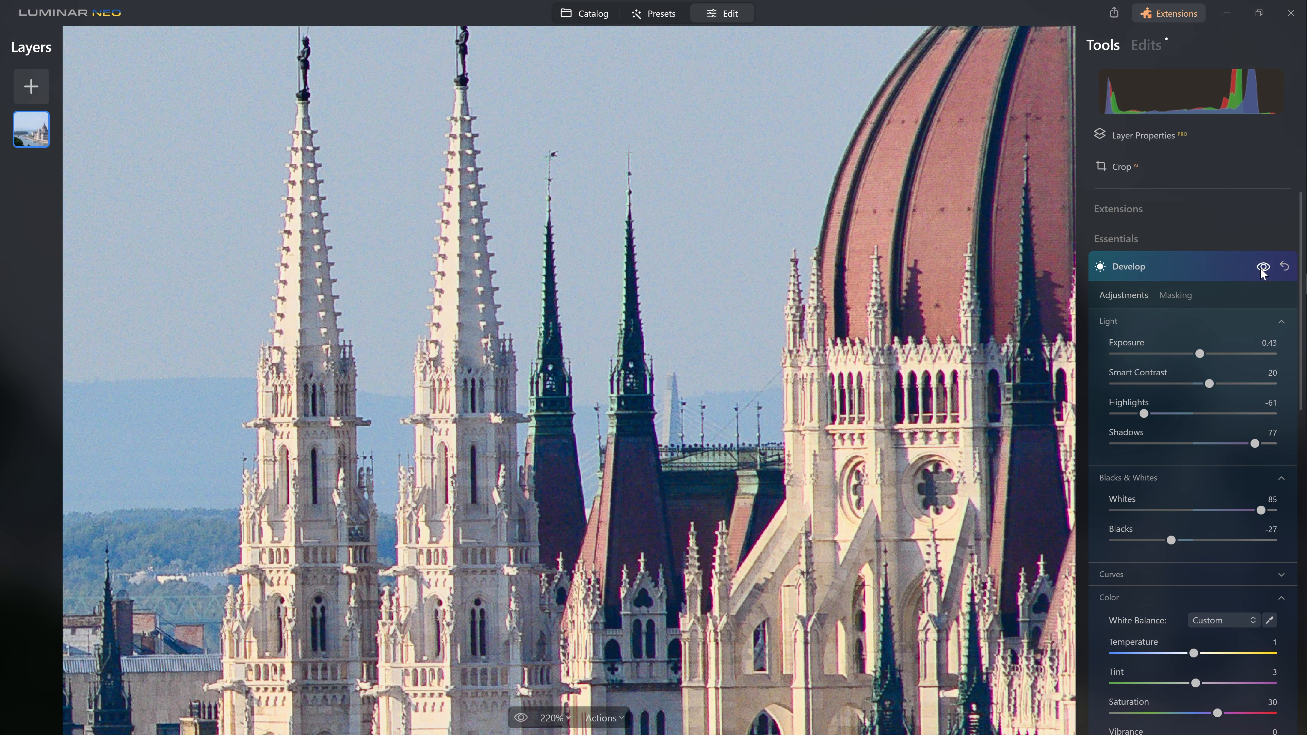
{"action": "left_click", "coordinate": [1262, 271]}
{"action": "left_click", "coordinate": [1260, 268]}
Step: Try Sharpen and Radius at 100, then set Sharpen to 50 and Radius to 52
{"action": "scroll", "coordinate": [1135, 550], "scroll_direction": "down", "scroll_amount": 7}
{"action": "scroll", "coordinate": [1130, 553], "scroll_direction": "down", "scroll_amount": 1}
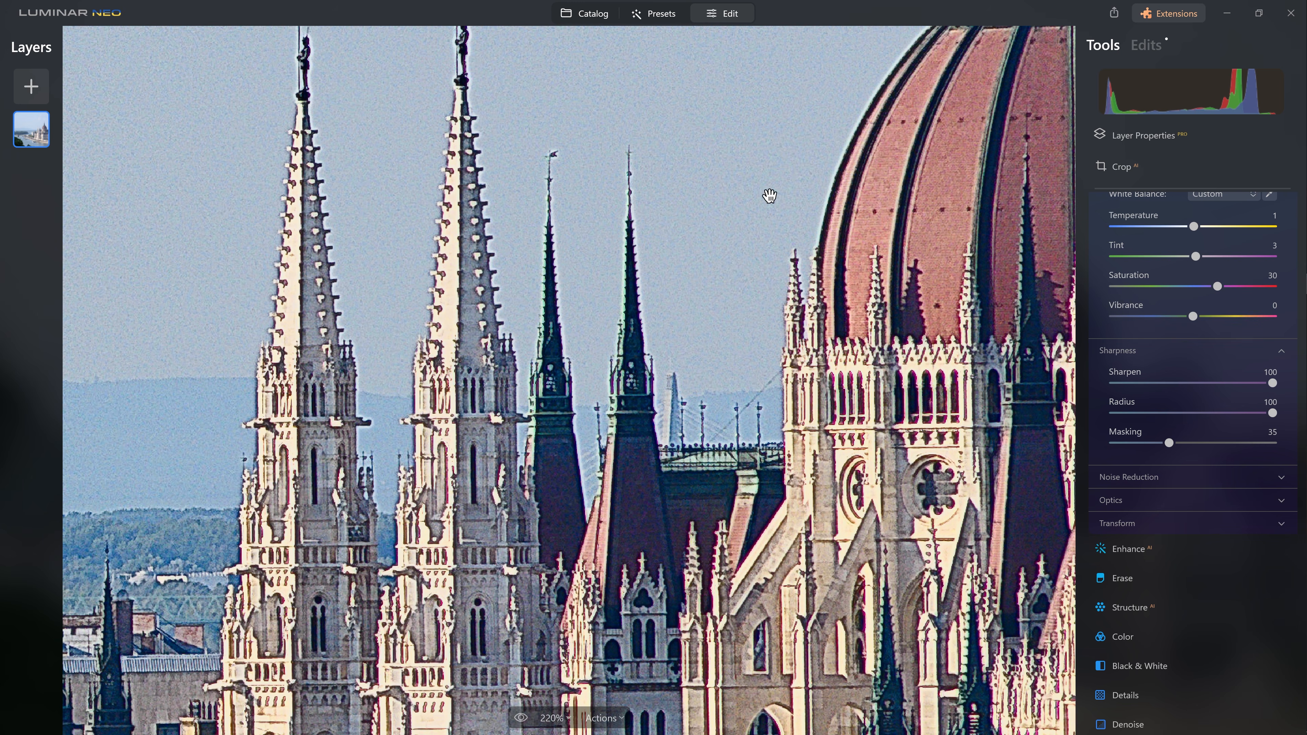
{"action": "double_click", "coordinate": [1273, 384]}
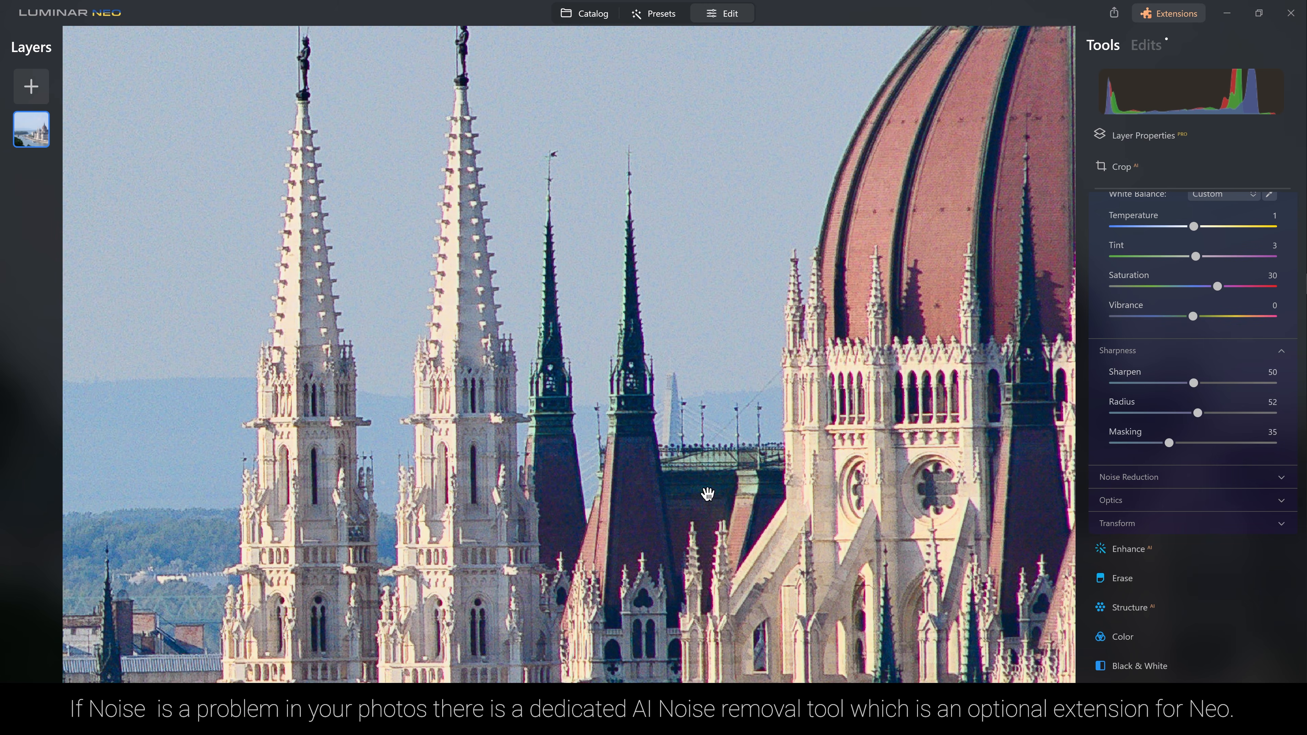
Step: Try the noise reduction Luminosity at 100, then set it to 48
{"action": "left_click", "coordinate": [1150, 479]}
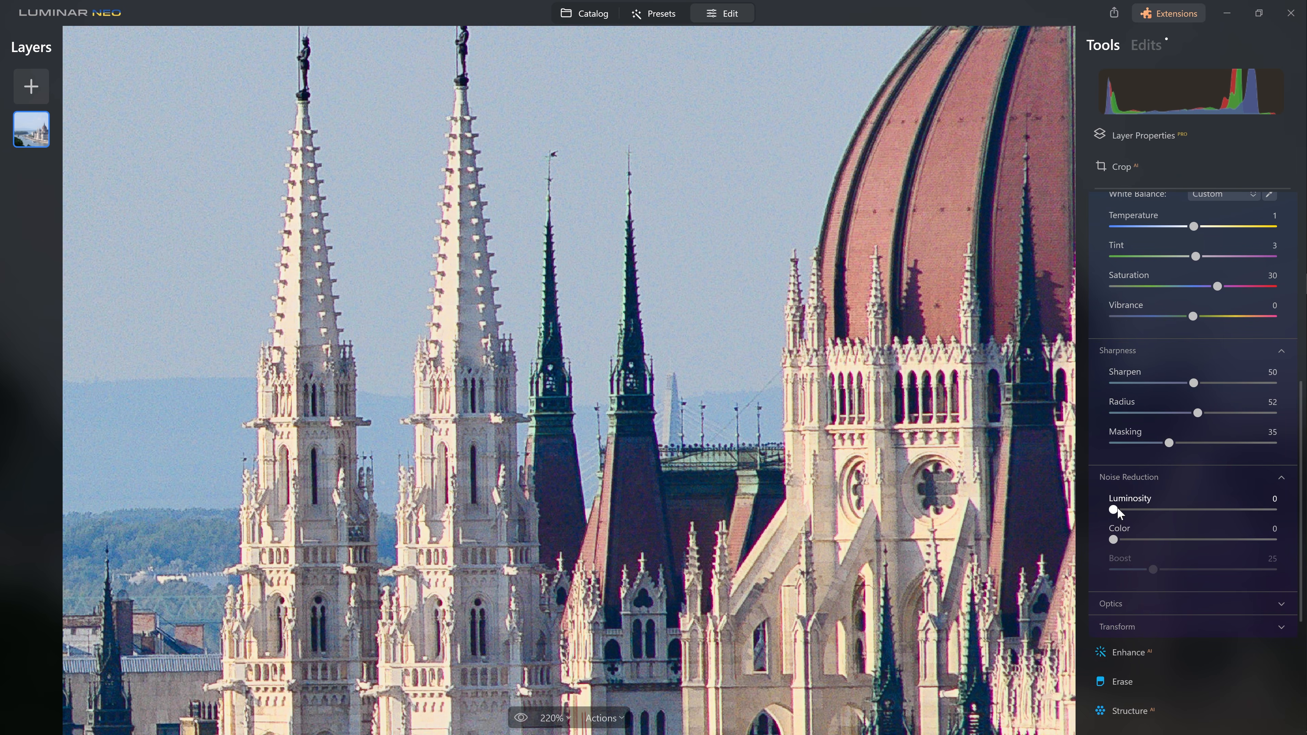
{"action": "left_click_drag", "start_coordinate": [1114, 509], "coordinate": [1272, 509]}
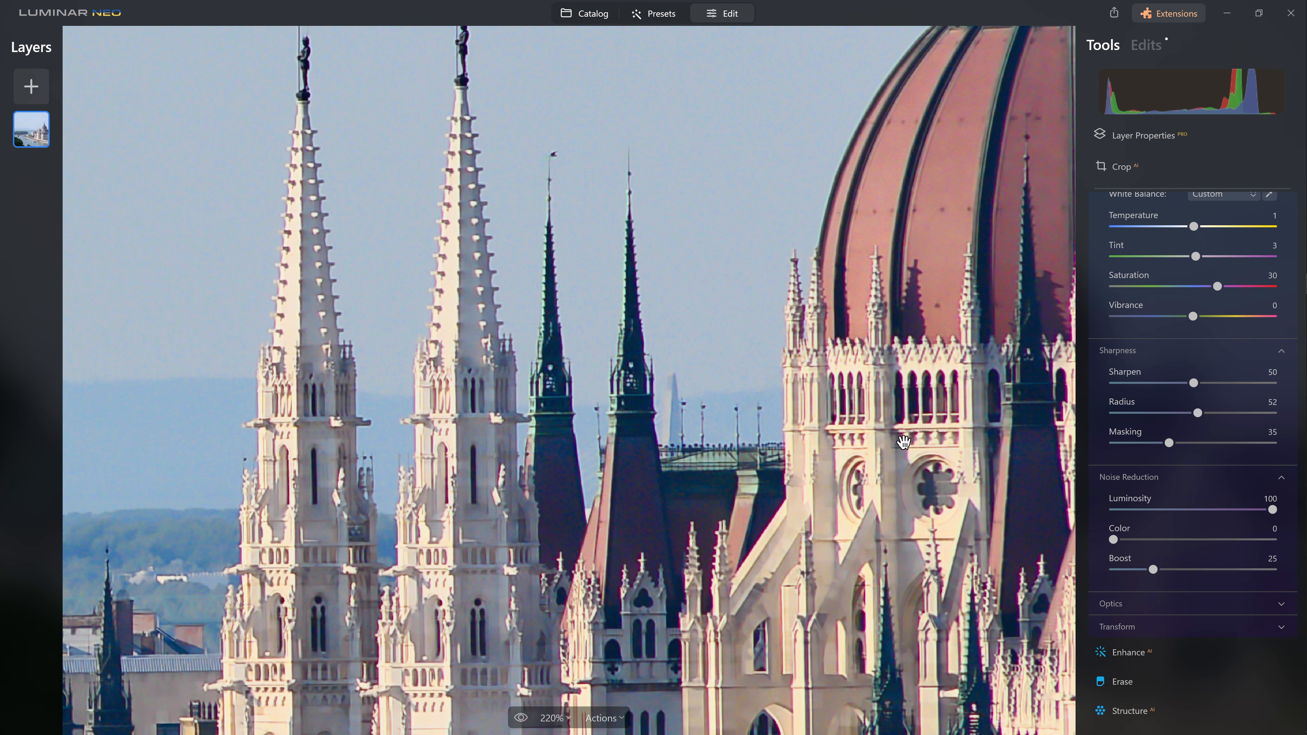
{"action": "left_click", "coordinate": [1192, 510]}
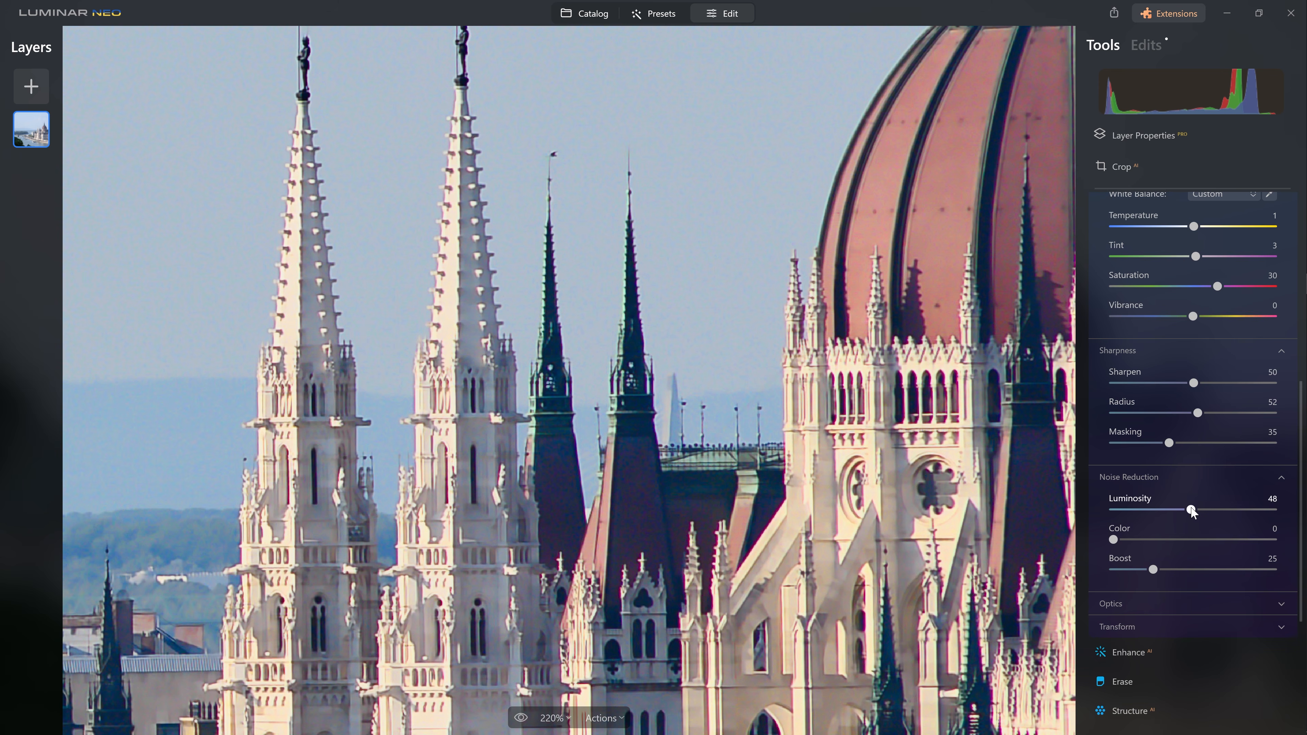
{"action": "left_click", "coordinate": [1170, 475]}
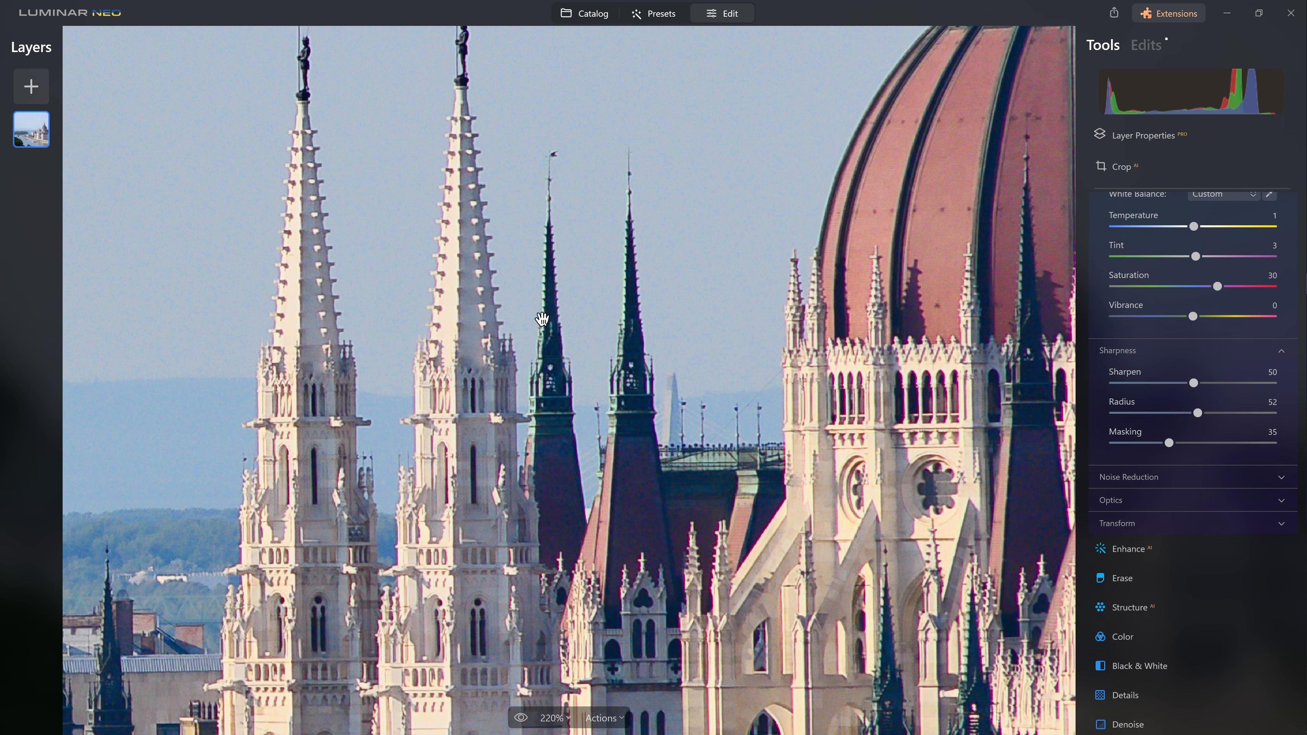
Step: Examine the photo at full view and 50%, 200% and 100% zoom, inspecting the parliament, river and distant hills
{"action": "left_click", "coordinate": [659, 298]}
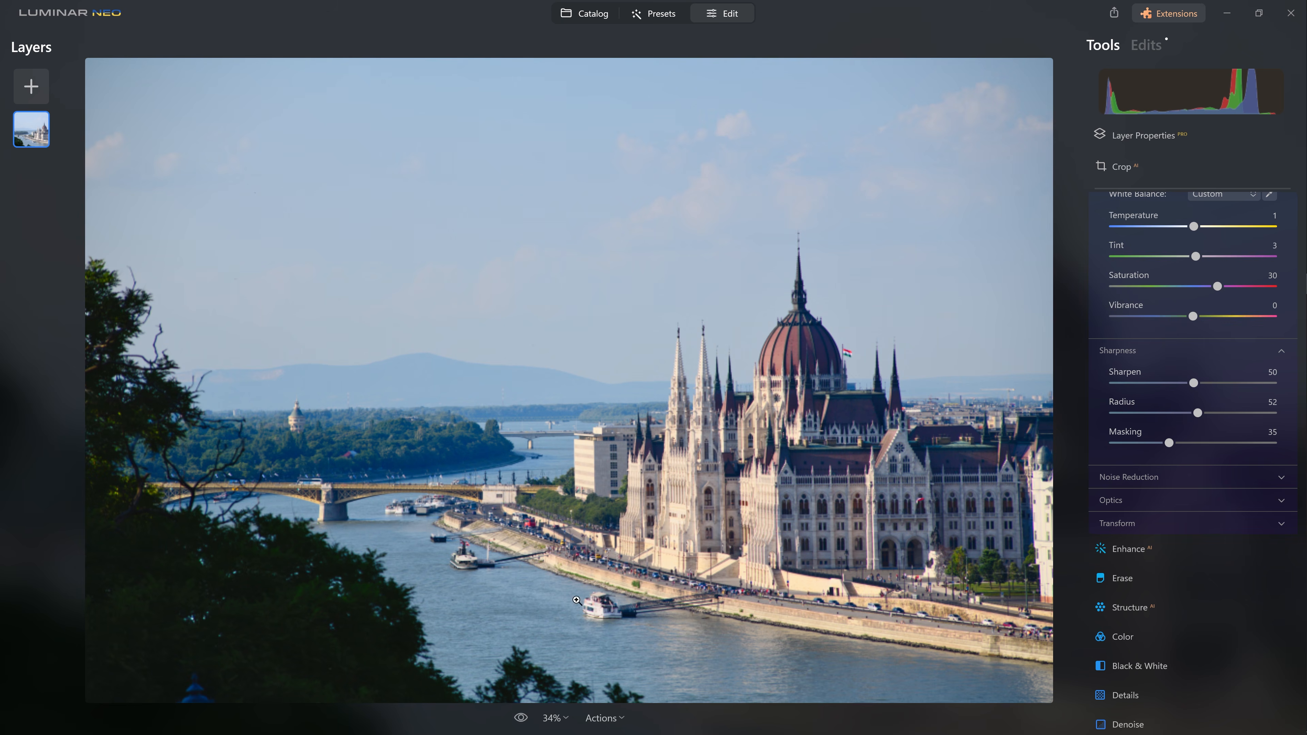
{"action": "left_click", "coordinate": [566, 720]}
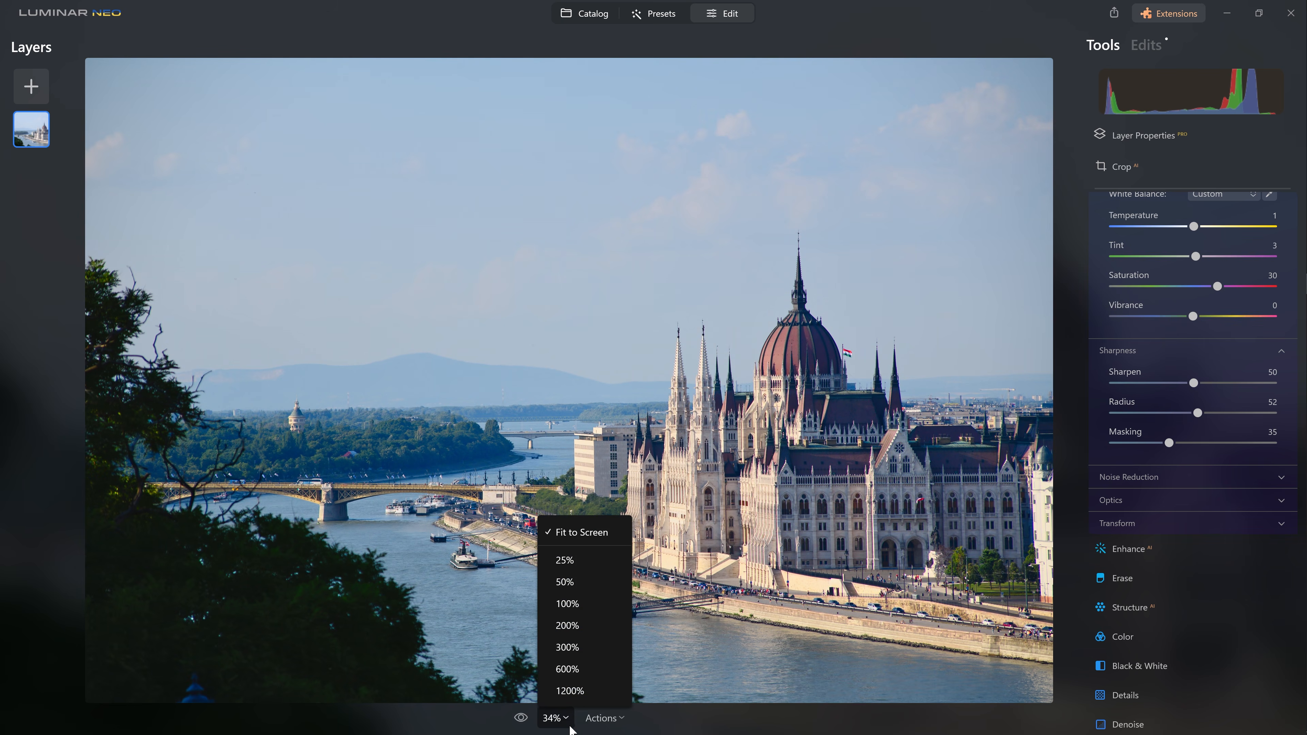
{"action": "left_click", "coordinate": [574, 585]}
{"action": "left_click", "coordinate": [551, 718]}
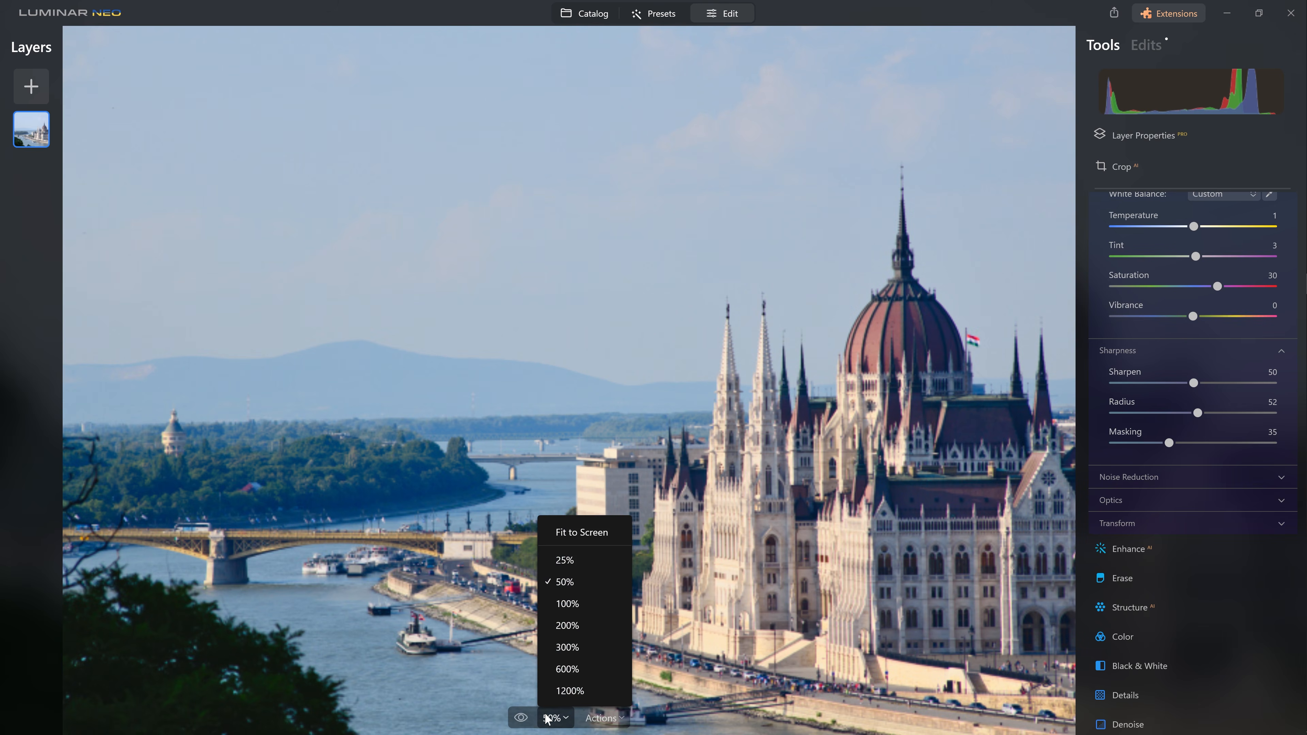
{"action": "left_click", "coordinate": [570, 625]}
{"action": "scroll", "coordinate": [607, 563], "scroll_direction": "up", "scroll_amount": 1}
{"action": "scroll", "coordinate": [607, 563], "scroll_direction": "down", "scroll_amount": 1}
{"action": "scroll", "coordinate": [604, 562], "scroll_direction": "down", "scroll_amount": 5}
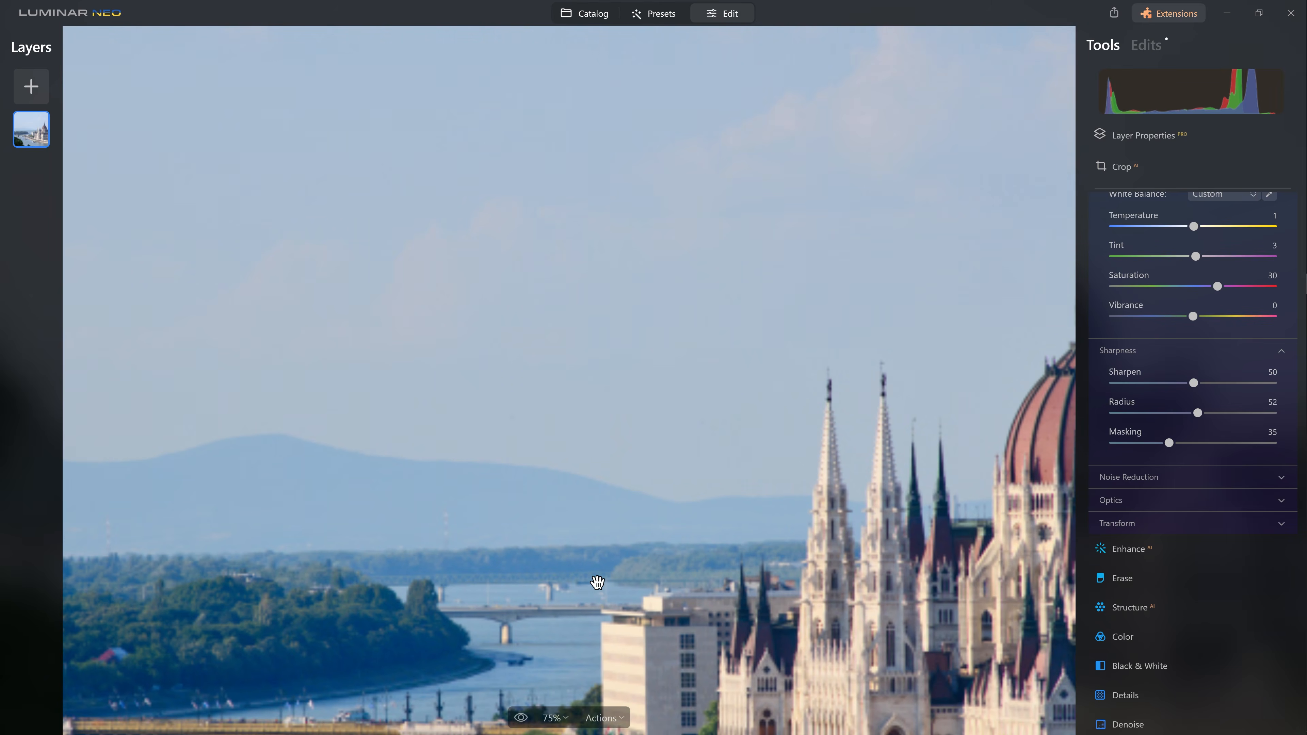
{"action": "scroll", "coordinate": [628, 653], "scroll_direction": "down", "scroll_amount": 2}
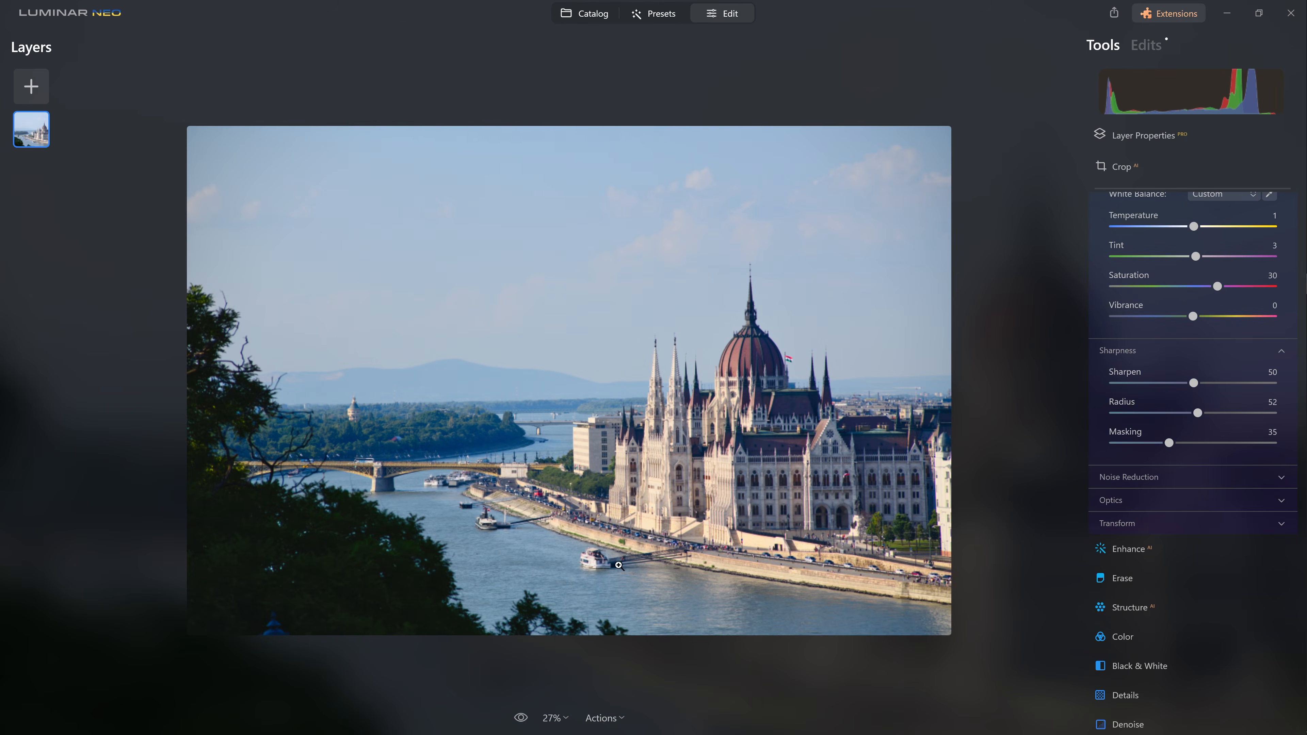
{"action": "scroll", "coordinate": [618, 565], "scroll_direction": "up", "scroll_amount": 1}
{"action": "scroll", "coordinate": [704, 535], "scroll_direction": "up", "scroll_amount": 3}
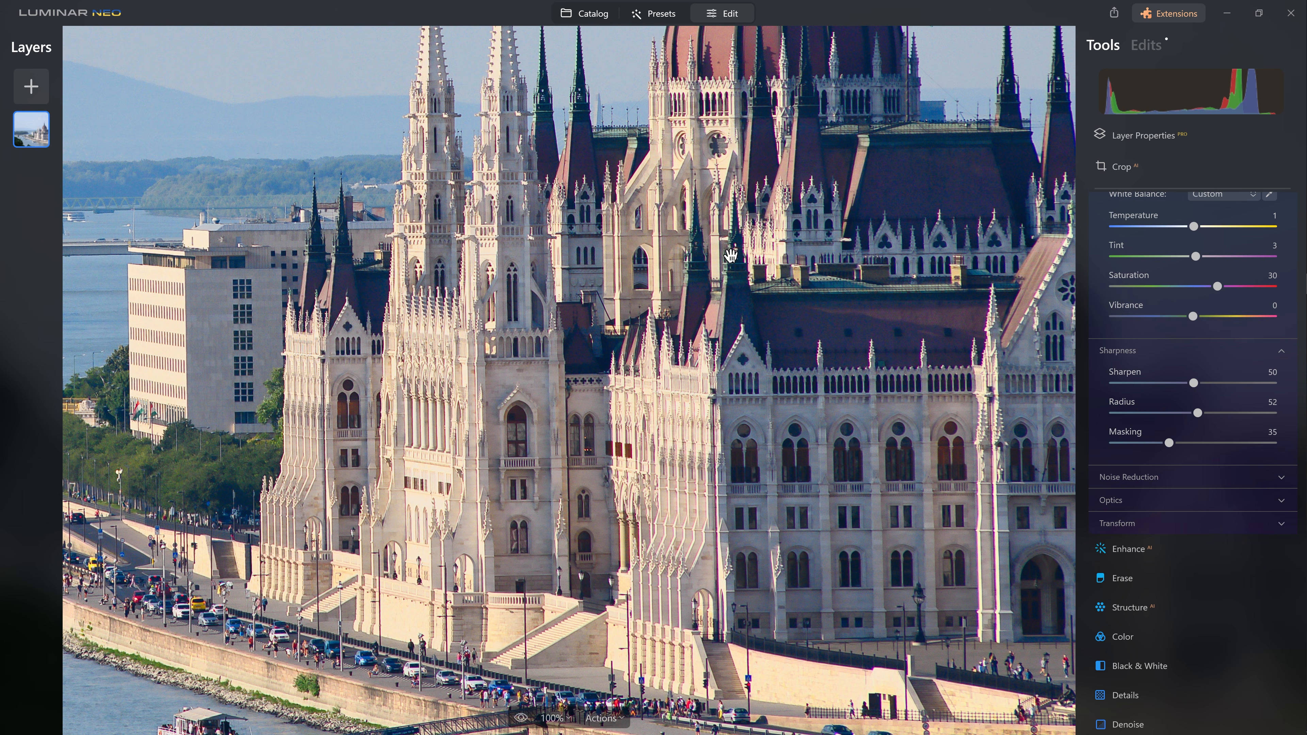
{"action": "left_click_drag", "start_coordinate": [252, 108], "coordinate": [738, 272]}
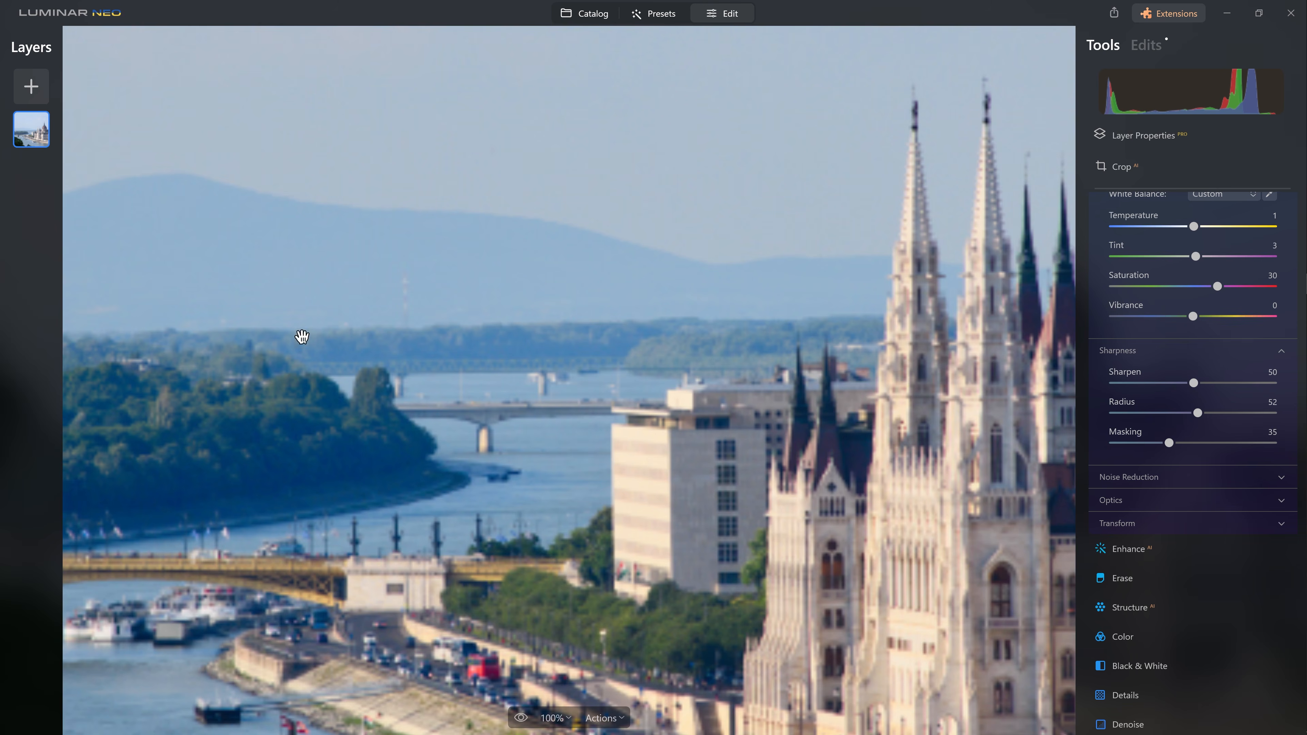
{"action": "left_click_drag", "start_coordinate": [315, 461], "coordinate": [667, 231]}
{"action": "double_click", "coordinate": [667, 229]}
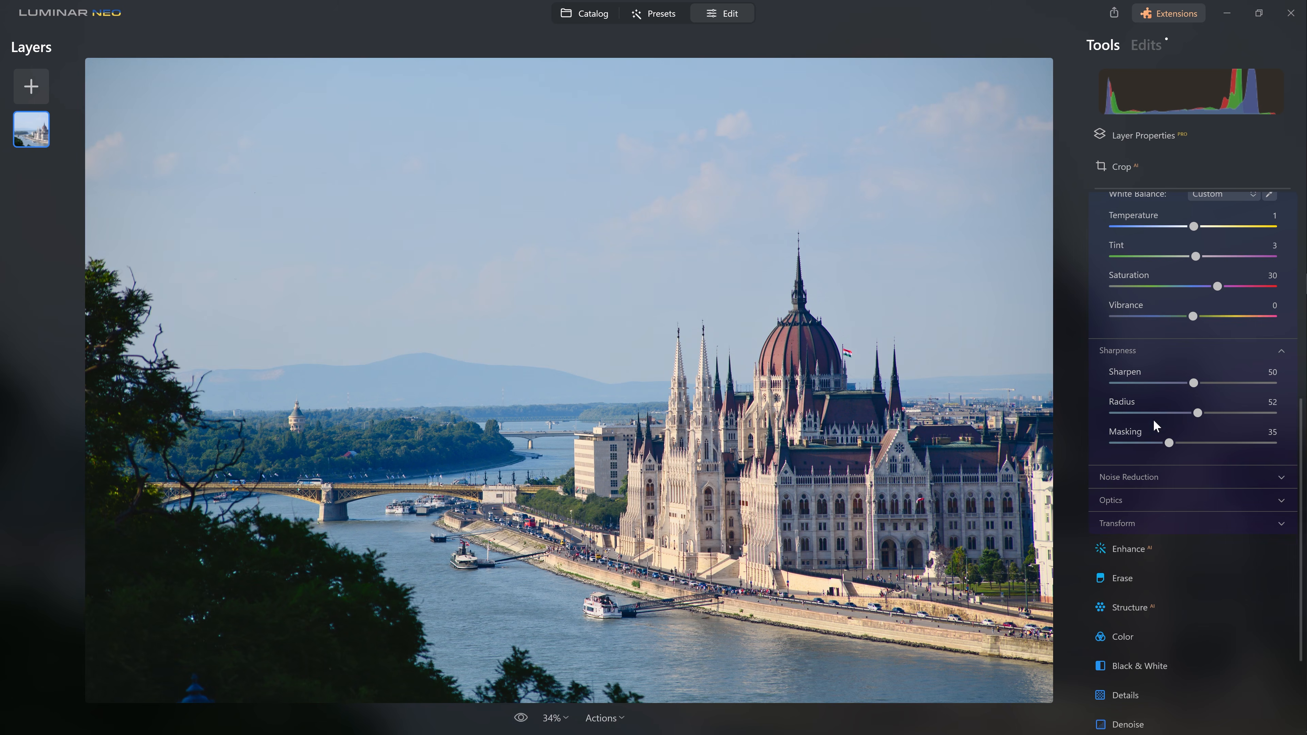
Step: Close the Develop tool and repeatedly compare the whole edited photo with the original
{"action": "scroll", "coordinate": [1152, 418], "scroll_direction": "up", "scroll_amount": 8}
{"action": "left_click", "coordinate": [1154, 254]}
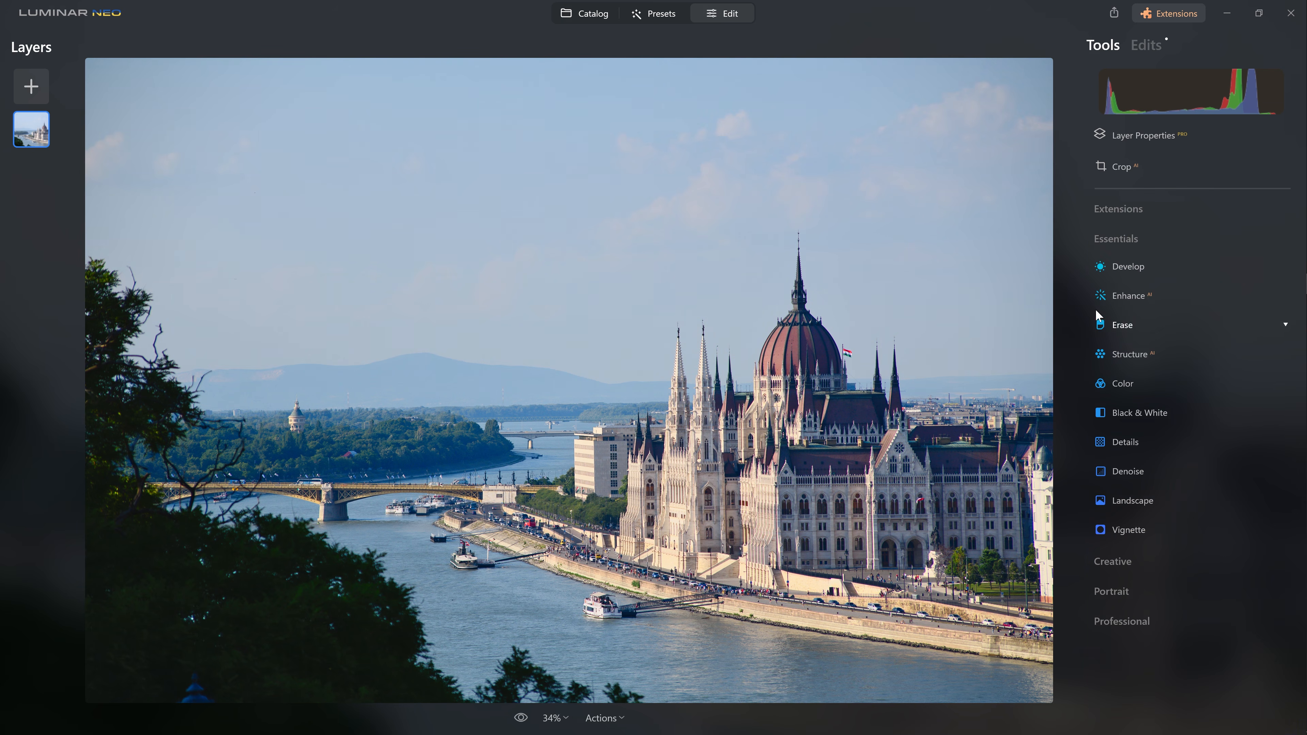
{"action": "key", "text": "backslash"}
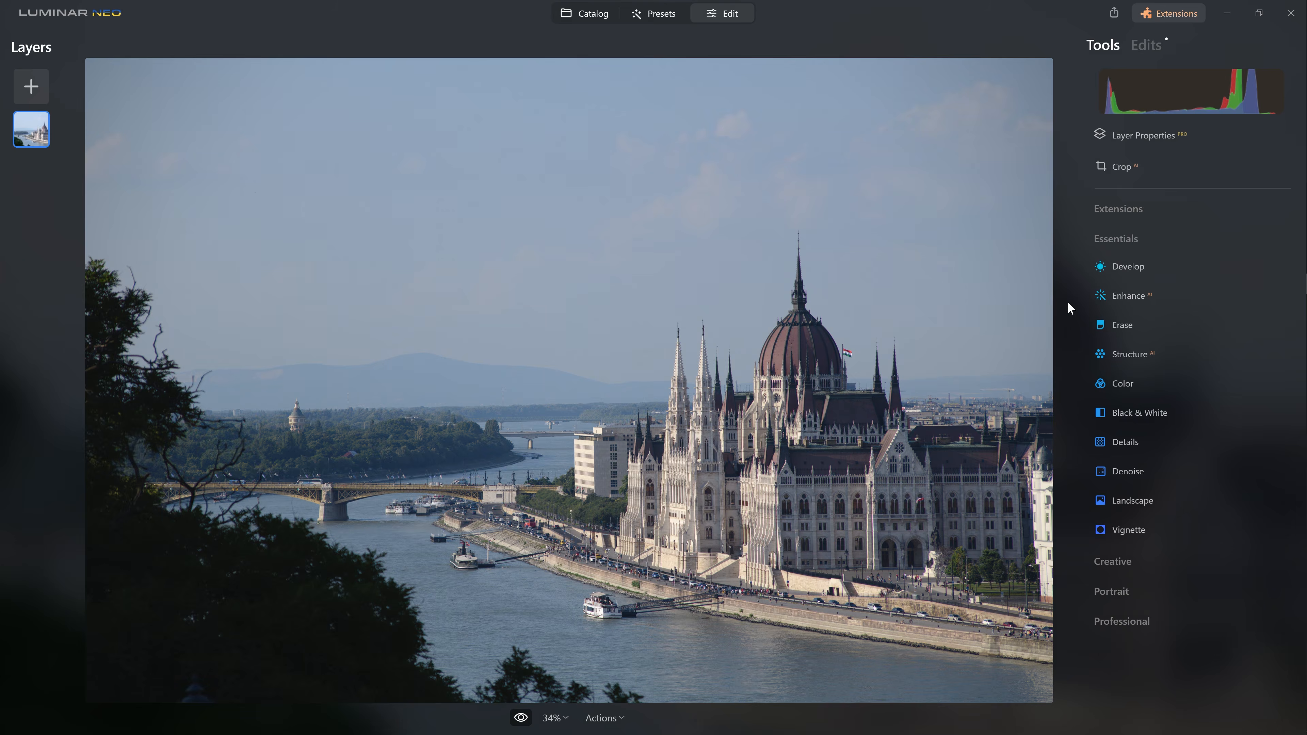
{"action": "key", "text": "backslash"}
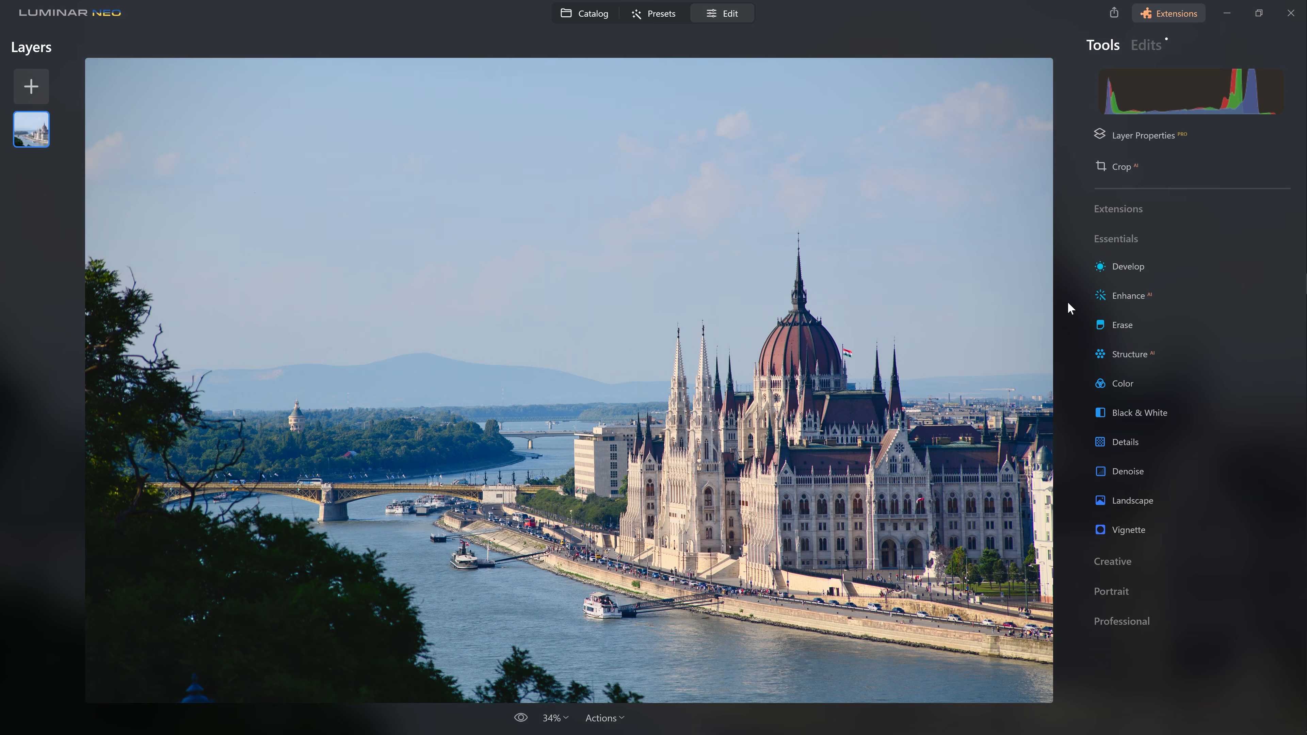
{"action": "key", "text": "backslash"}
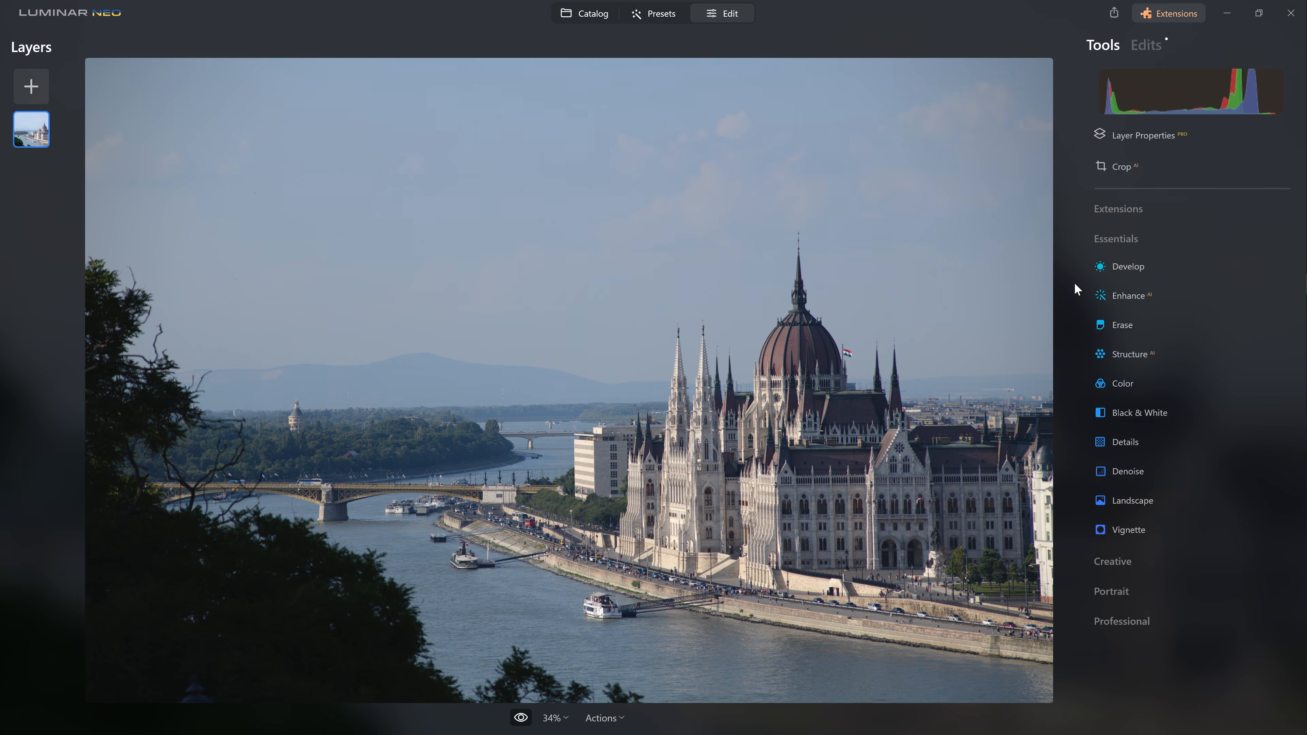
{"action": "key", "text": "backslash"}
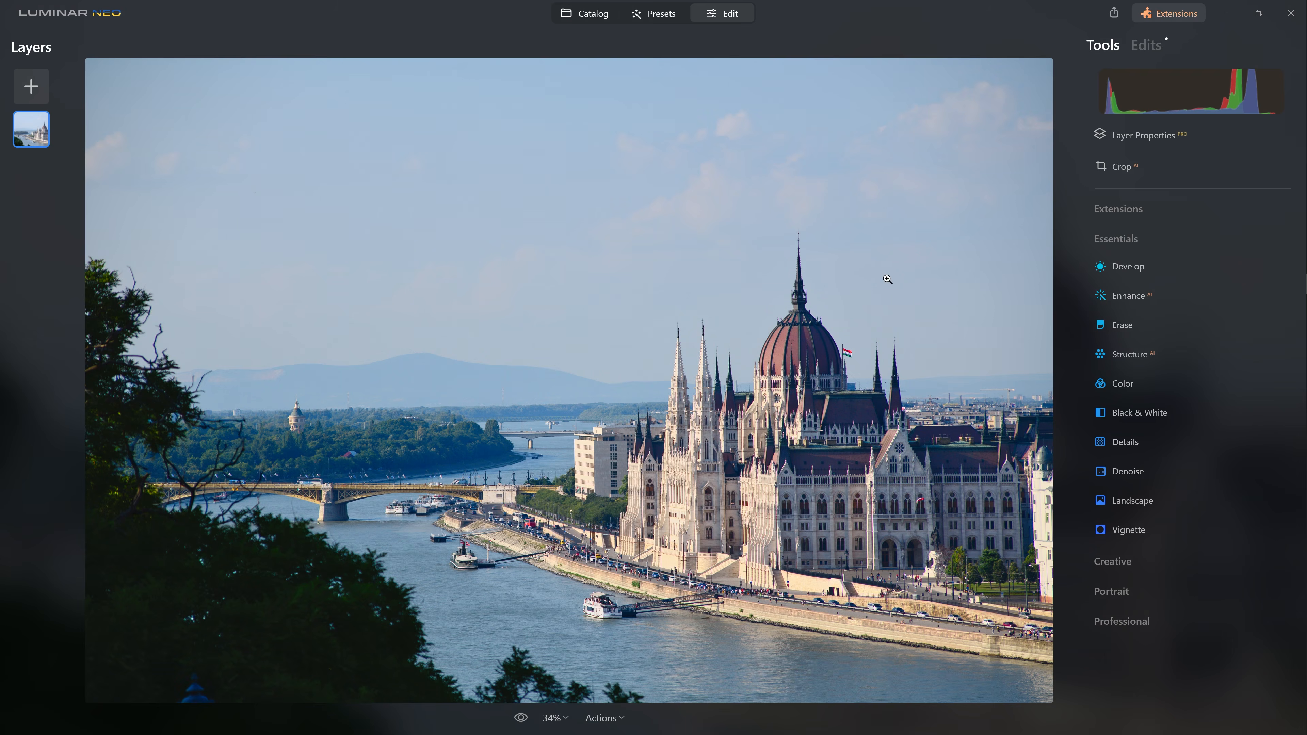
{"action": "left_click", "coordinate": [520, 722]}
{"action": "left_click", "coordinate": [520, 723]}
{"action": "key", "text": "backslash"}
{"action": "key", "text": "backslash"}
{"action": "key", "text": "backslash"}
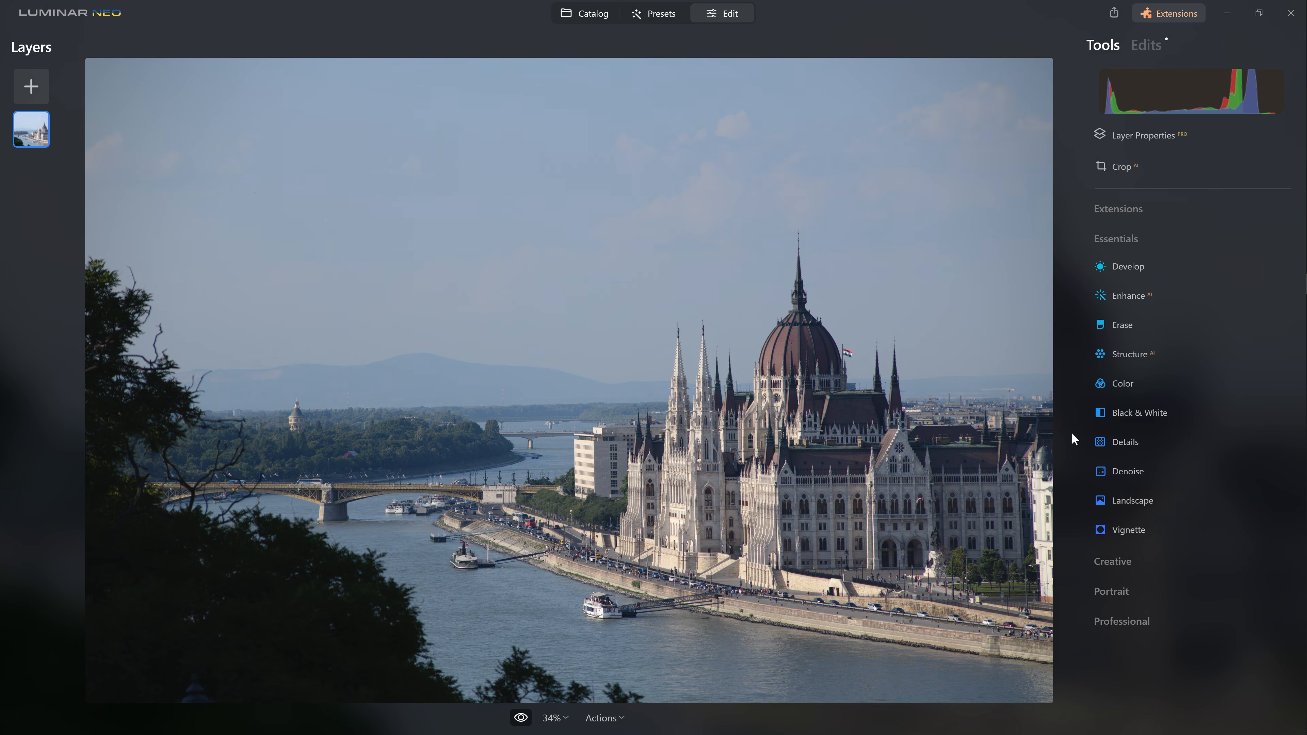
{"action": "key", "text": "backslash"}
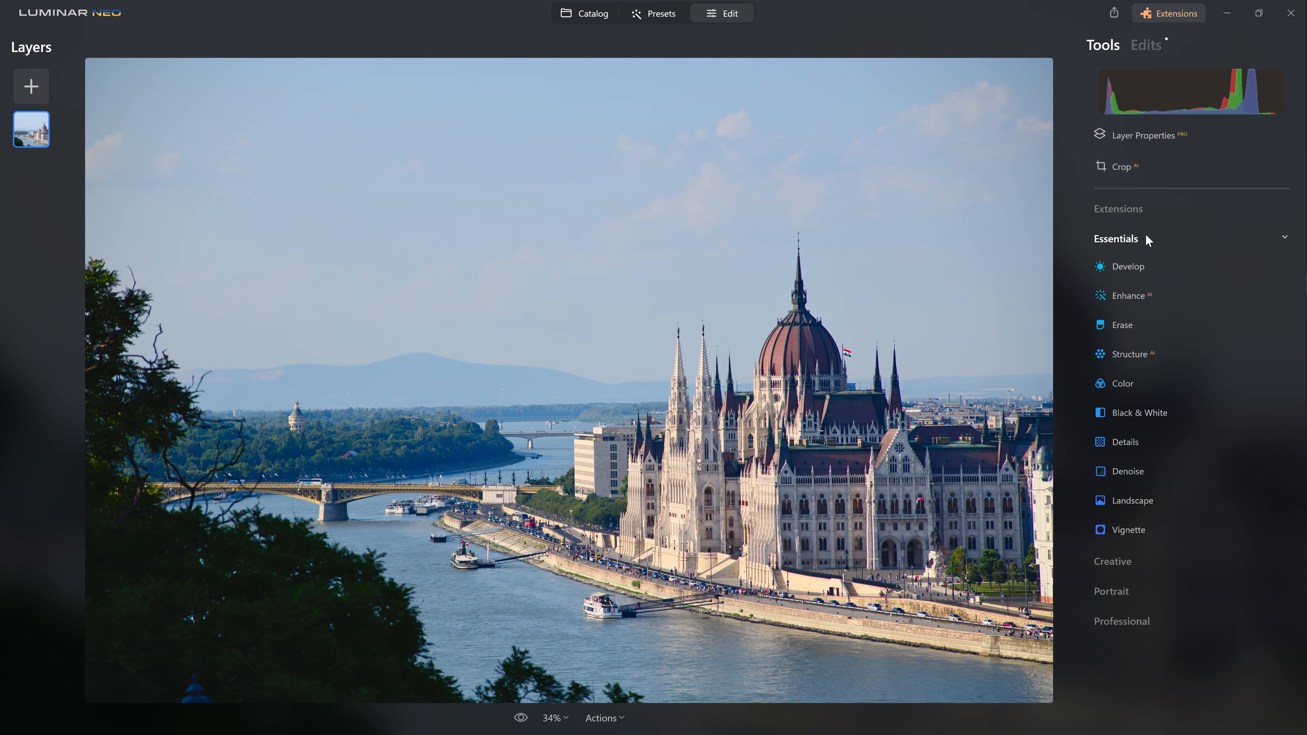
Step: Collapse the Essentials tools, start the Crop tool and generate an AI composition for the photo
{"action": "left_click", "coordinate": [1143, 239]}
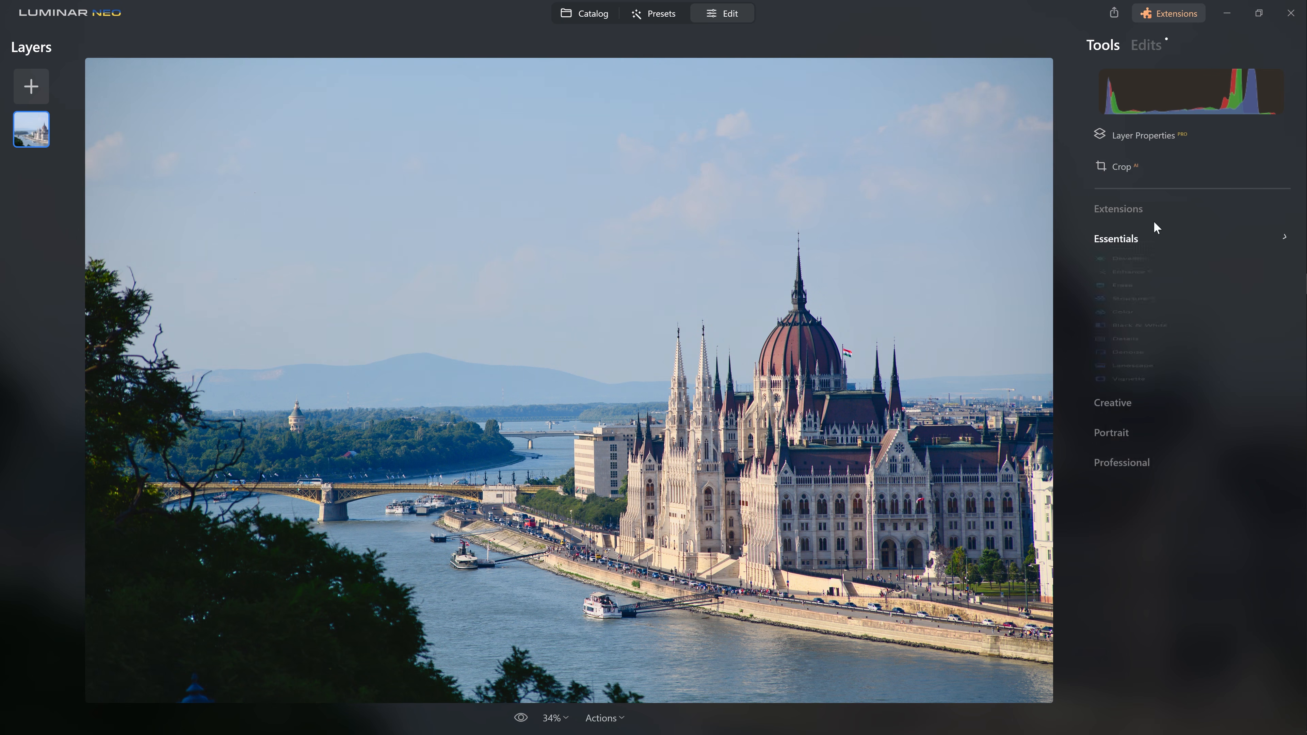
{"action": "left_click", "coordinate": [1139, 168]}
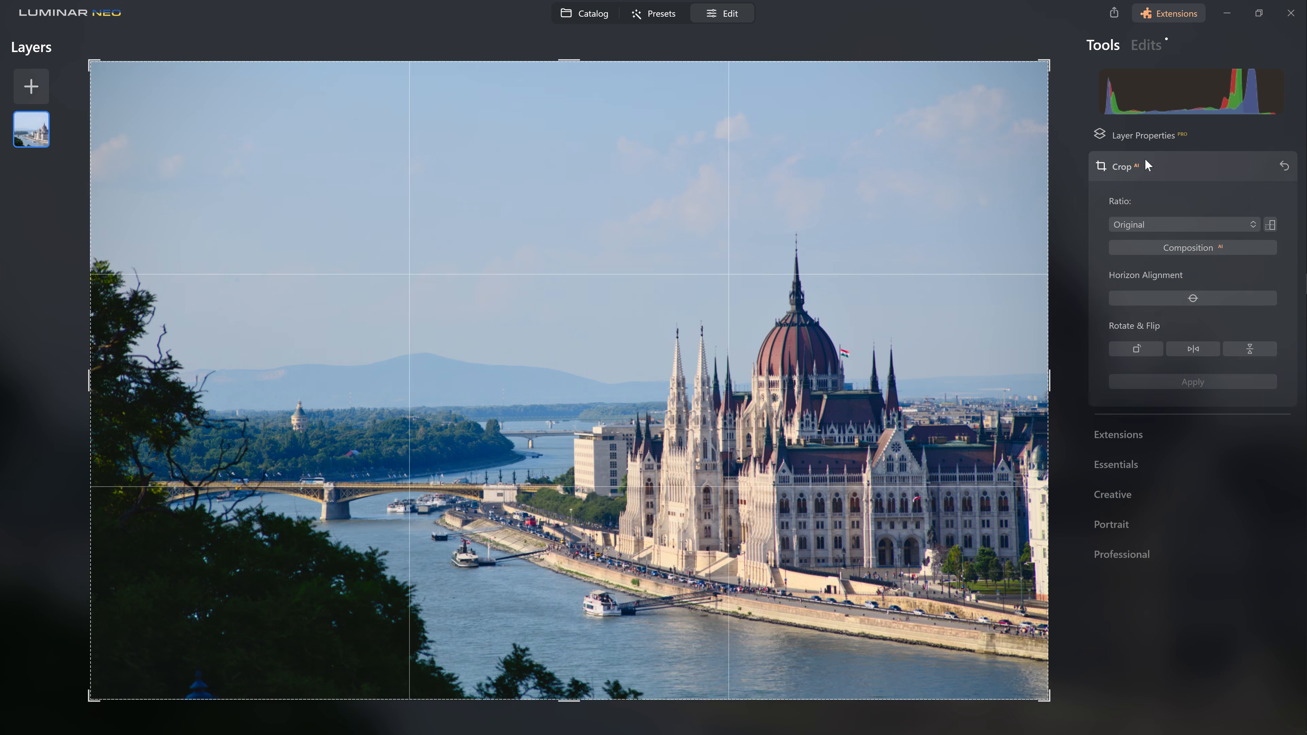
{"action": "left_click", "coordinate": [1189, 248]}
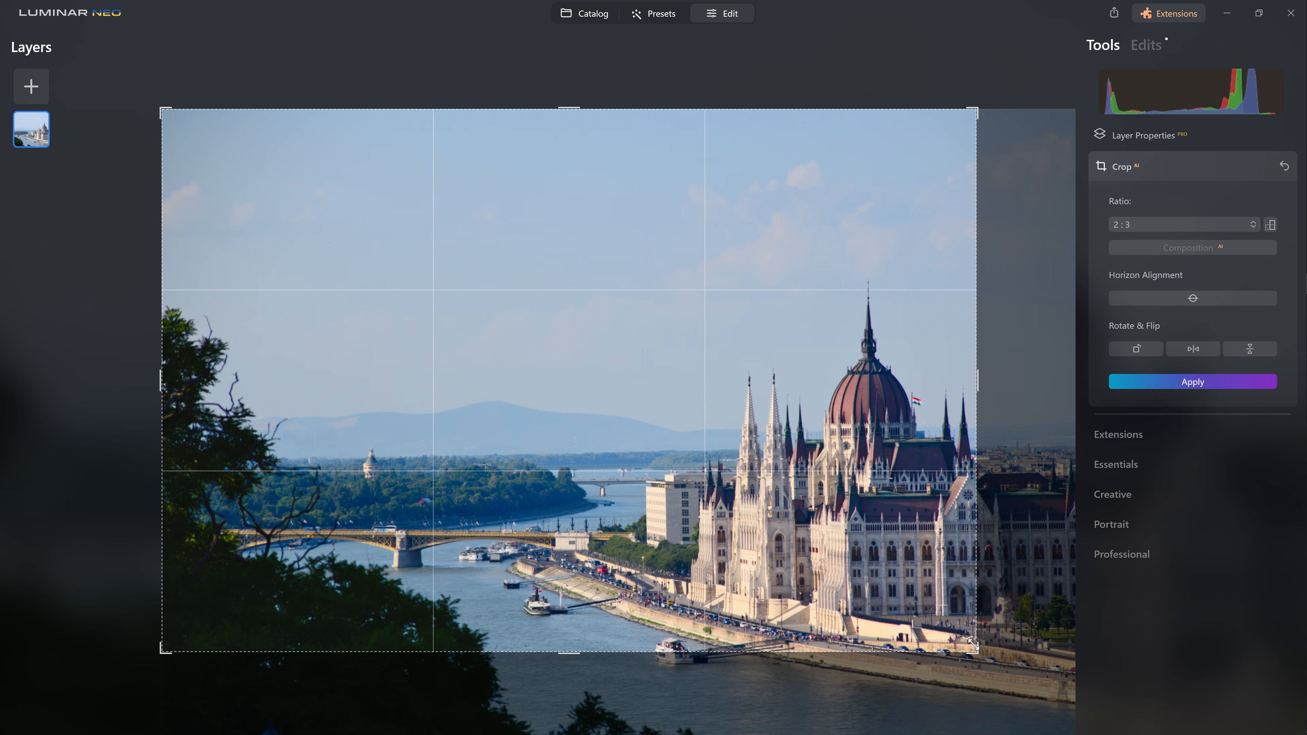
Step: Resize and reposition the 2:3 crop frame to trim the photo's edges, rotate the image slightly clockwise, and apply the crop
{"action": "left_click_drag", "start_coordinate": [973, 651], "coordinate": [1073, 718]}
{"action": "left_click_drag", "start_coordinate": [1044, 68], "coordinate": [1022, 159]}
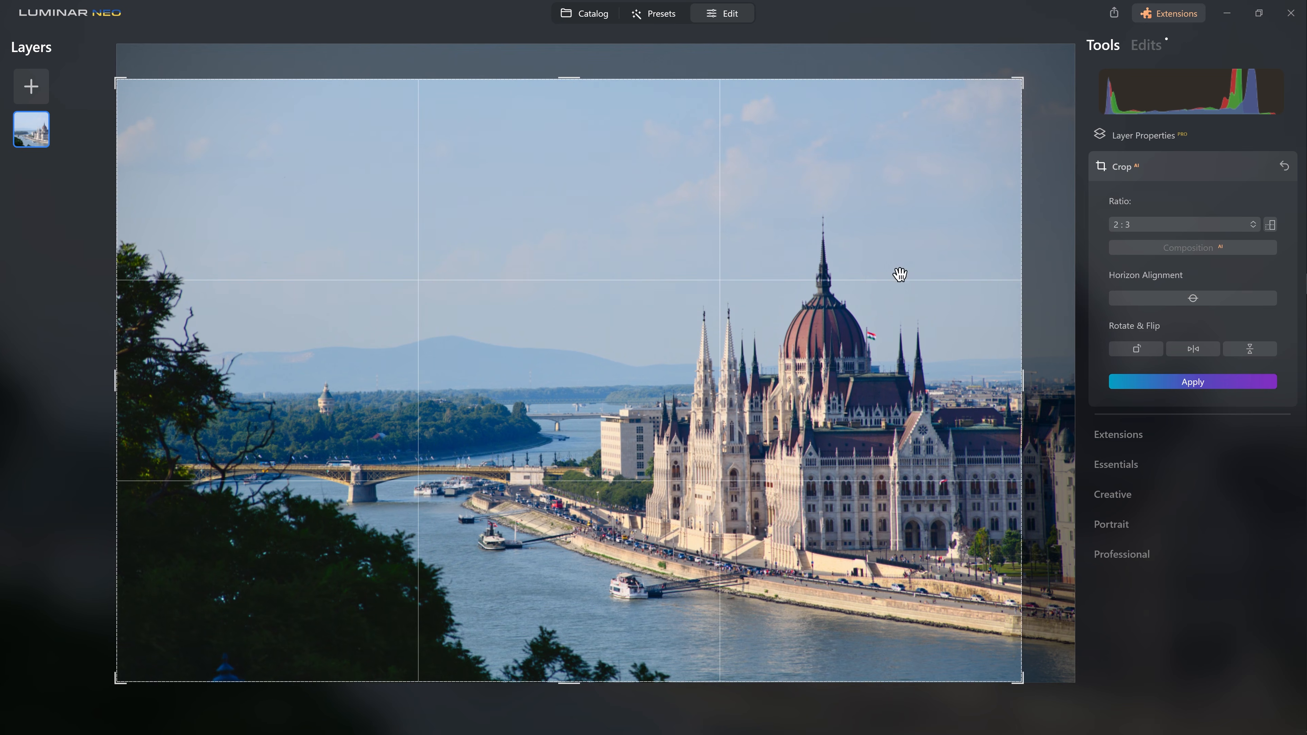
{"action": "left_click_drag", "start_coordinate": [1021, 82], "coordinate": [1023, 92]}
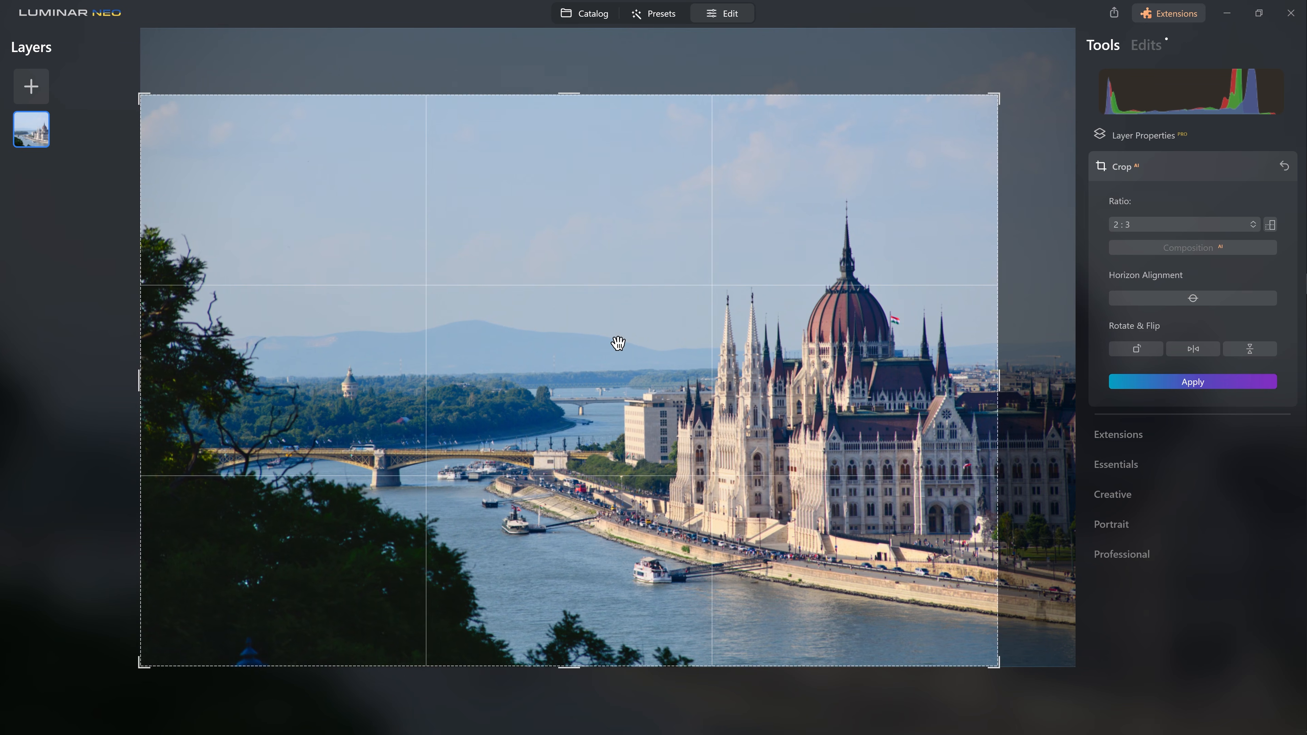
{"action": "left_click_drag", "start_coordinate": [657, 327], "coordinate": [607, 367]}
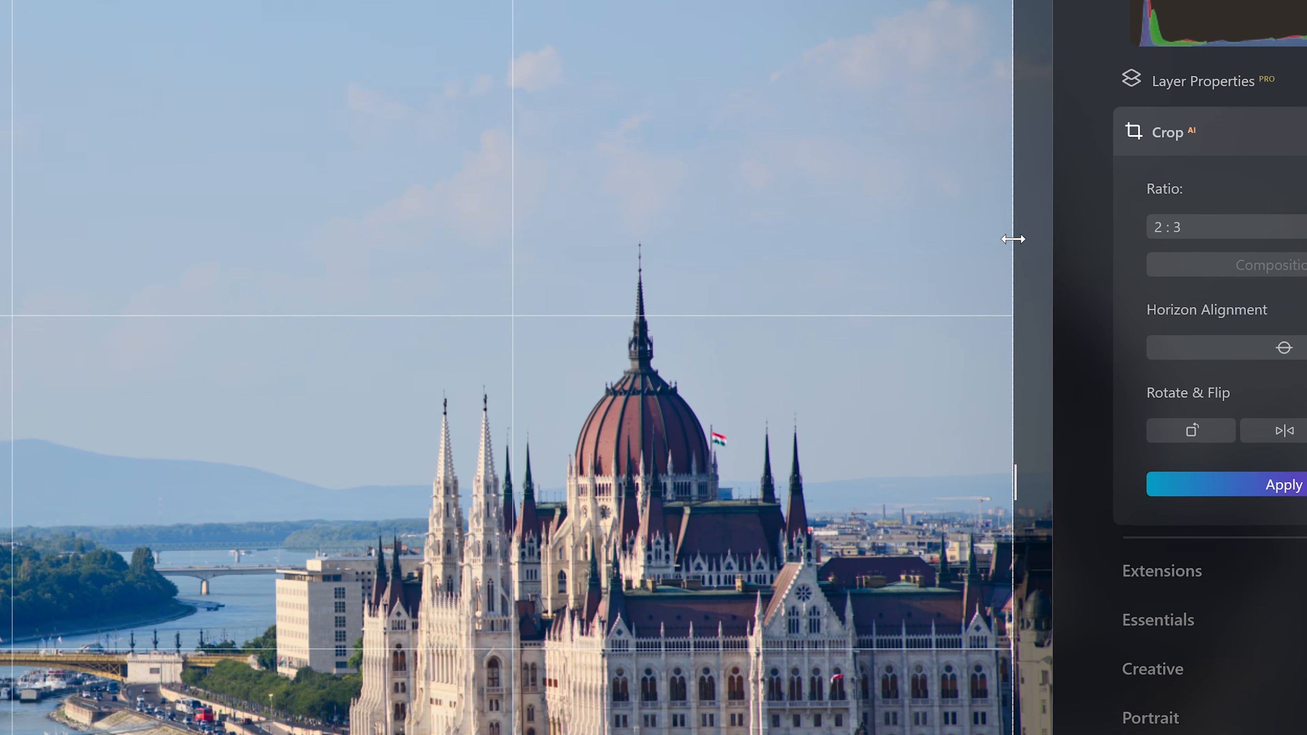
{"action": "mouse_move", "coordinate": [1045, 213]}
{"action": "left_mouse_down"}
{"action": "mouse_move", "coordinate": [1042, 239]}
{"action": "mouse_move", "coordinate": [1054, 190]}
{"action": "mouse_move", "coordinate": [1047, 280]}
{"action": "mouse_move", "coordinate": [1063, 212]}
{"action": "mouse_move", "coordinate": [1052, 225]}
{"action": "left_mouse_up"}
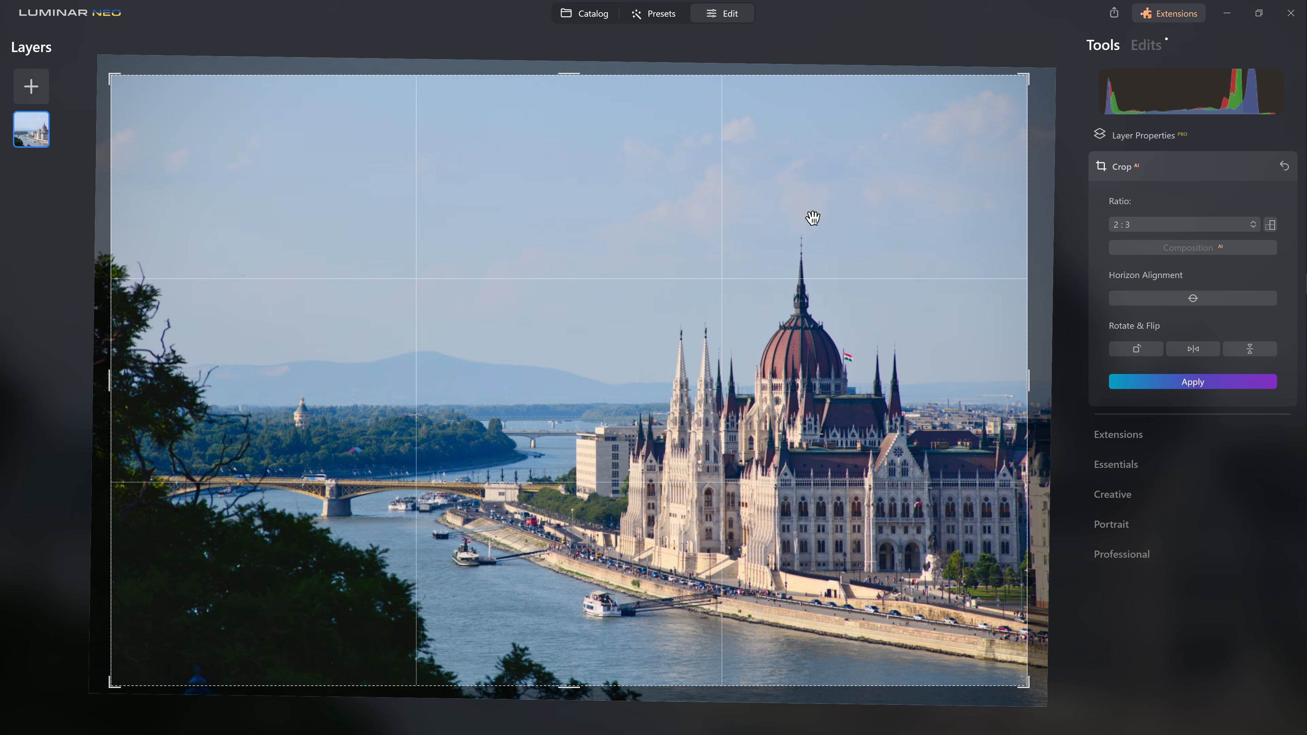
{"action": "left_click", "coordinate": [1162, 385]}
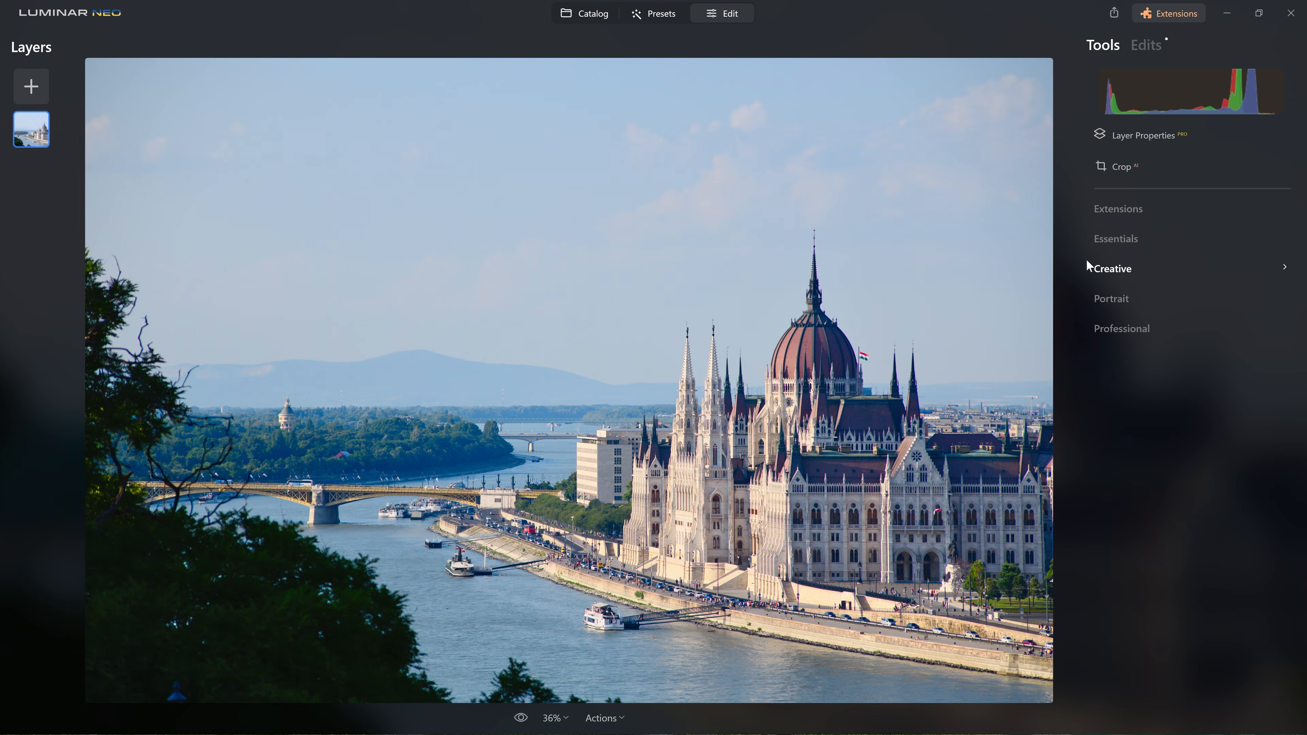
Step: Set the Structure AI Amount to 100 on the cropped photo
{"action": "left_click", "coordinate": [1119, 238]}
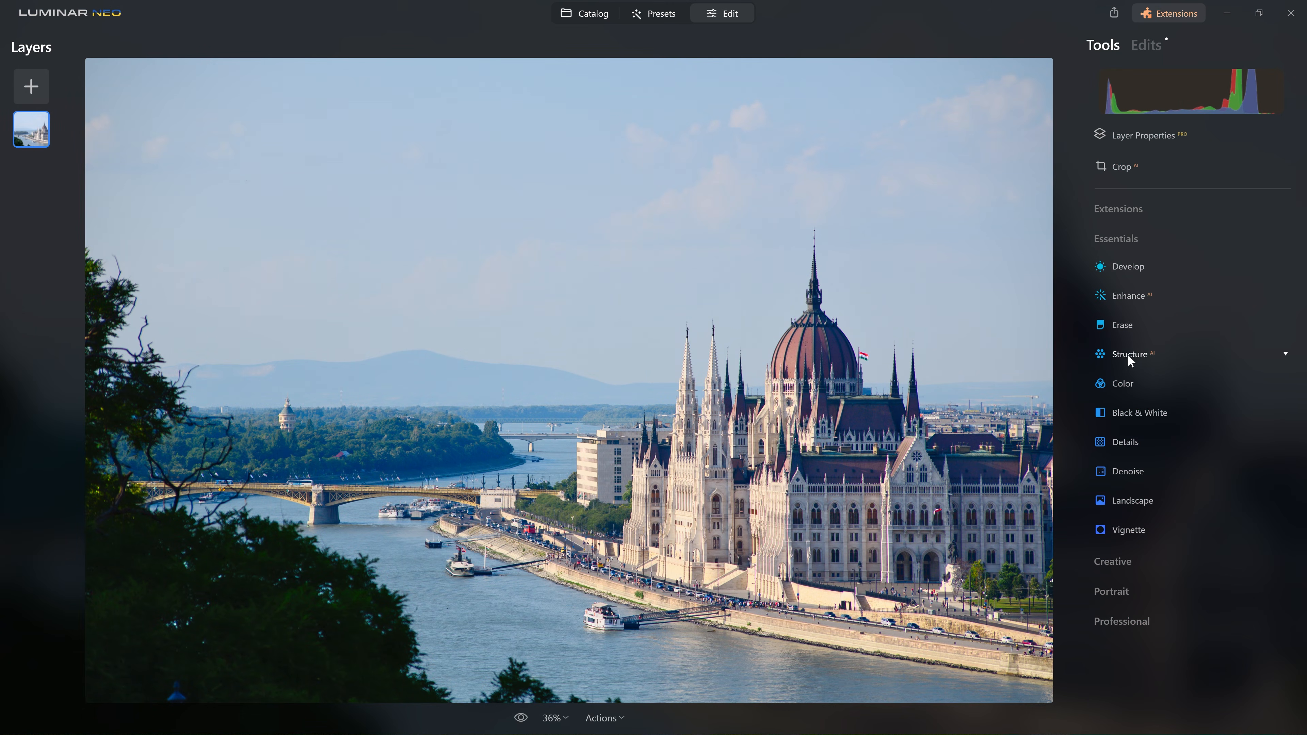
{"action": "left_click", "coordinate": [1129, 353]}
{"action": "left_click_drag", "start_coordinate": [1240, 434], "coordinate": [1303, 439]}
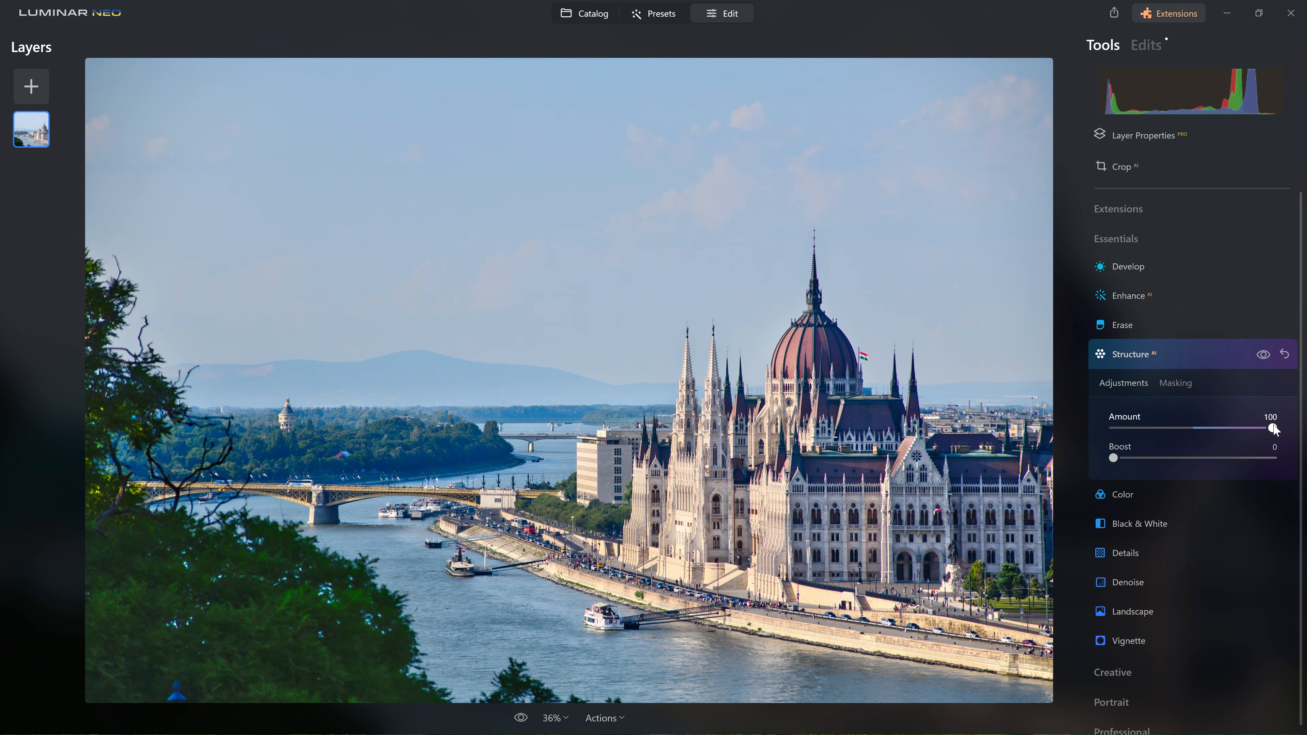
Step: Compare the photo with and without the Structure AI adjustment, checking the trees and the parliament facade
{"action": "left_click", "coordinate": [1269, 356]}
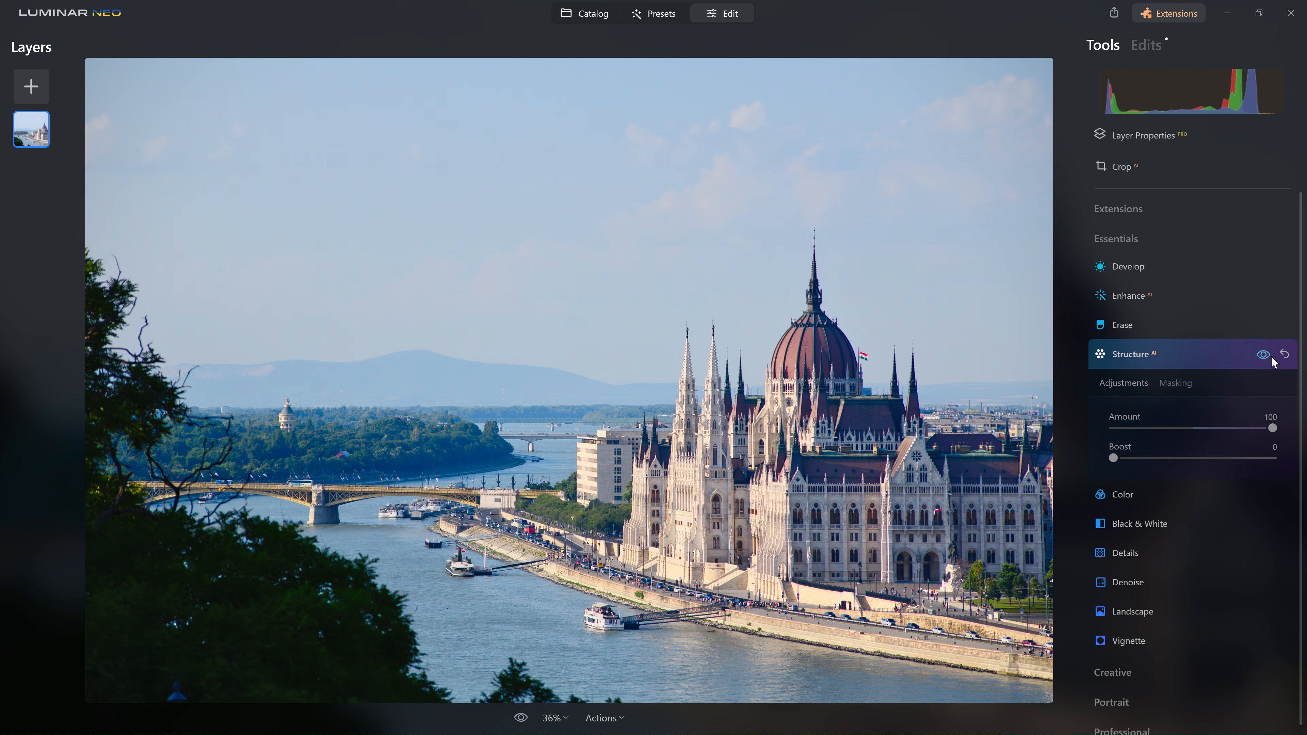
{"action": "left_click", "coordinate": [1272, 360]}
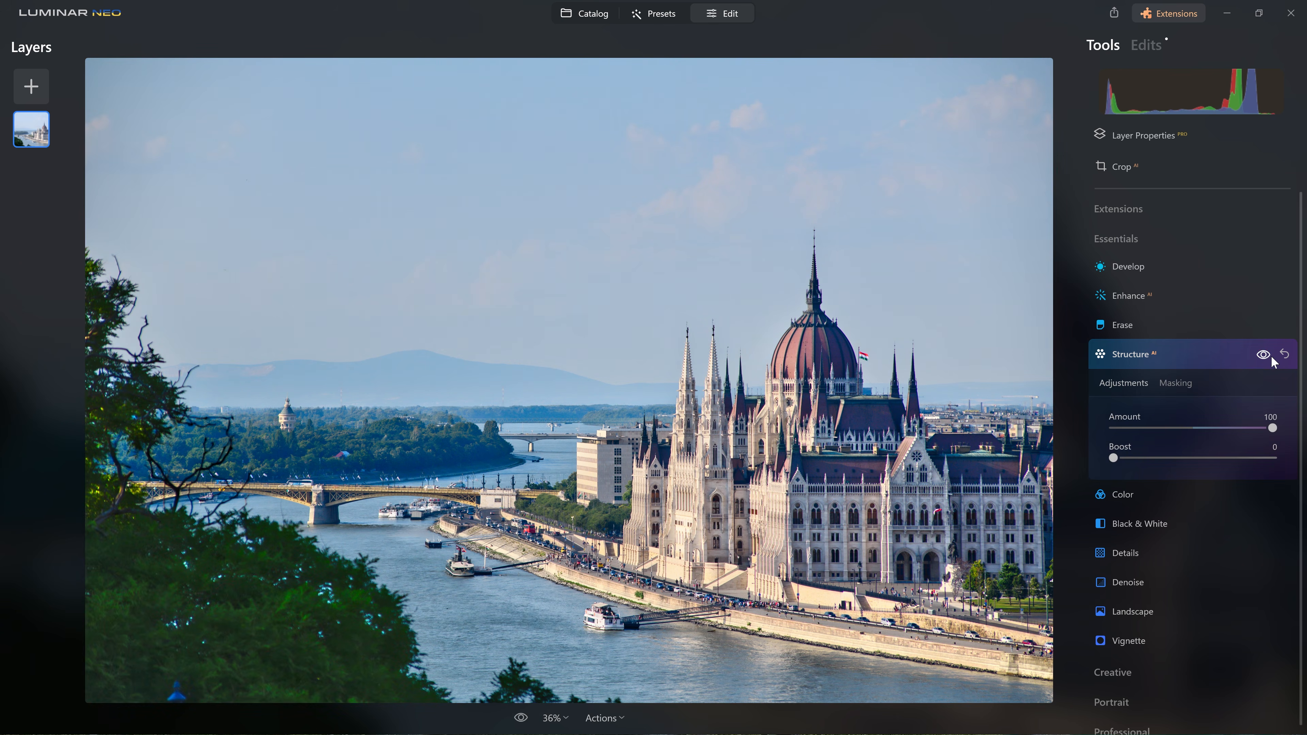
{"action": "left_click", "coordinate": [1269, 361]}
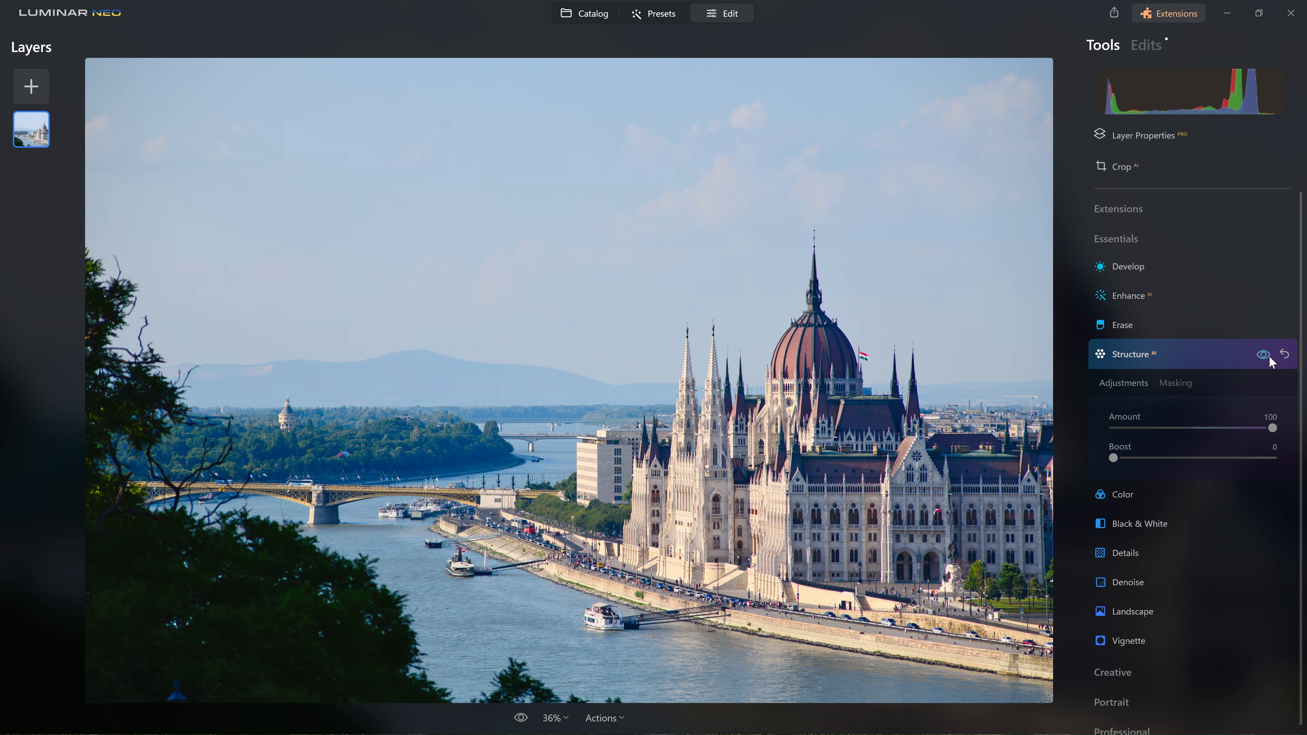
{"action": "left_click", "coordinate": [1270, 361]}
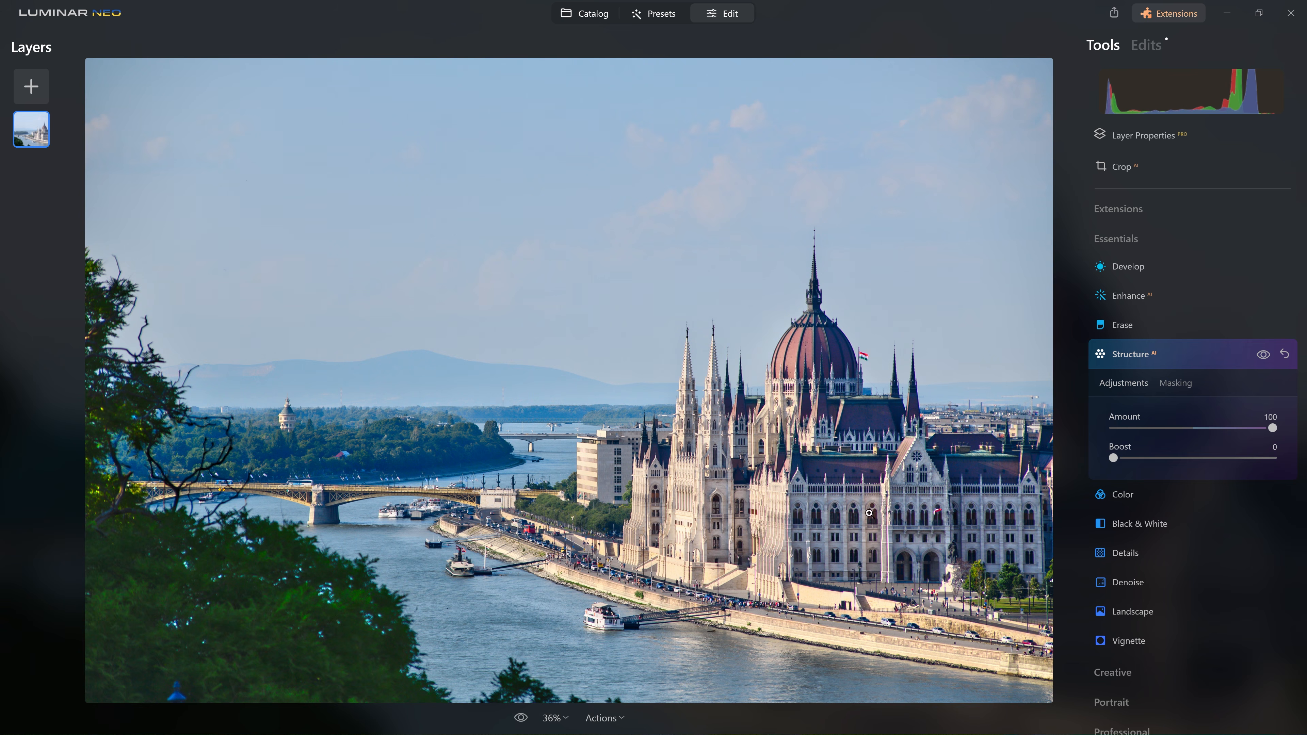
{"action": "left_click", "coordinate": [1262, 355]}
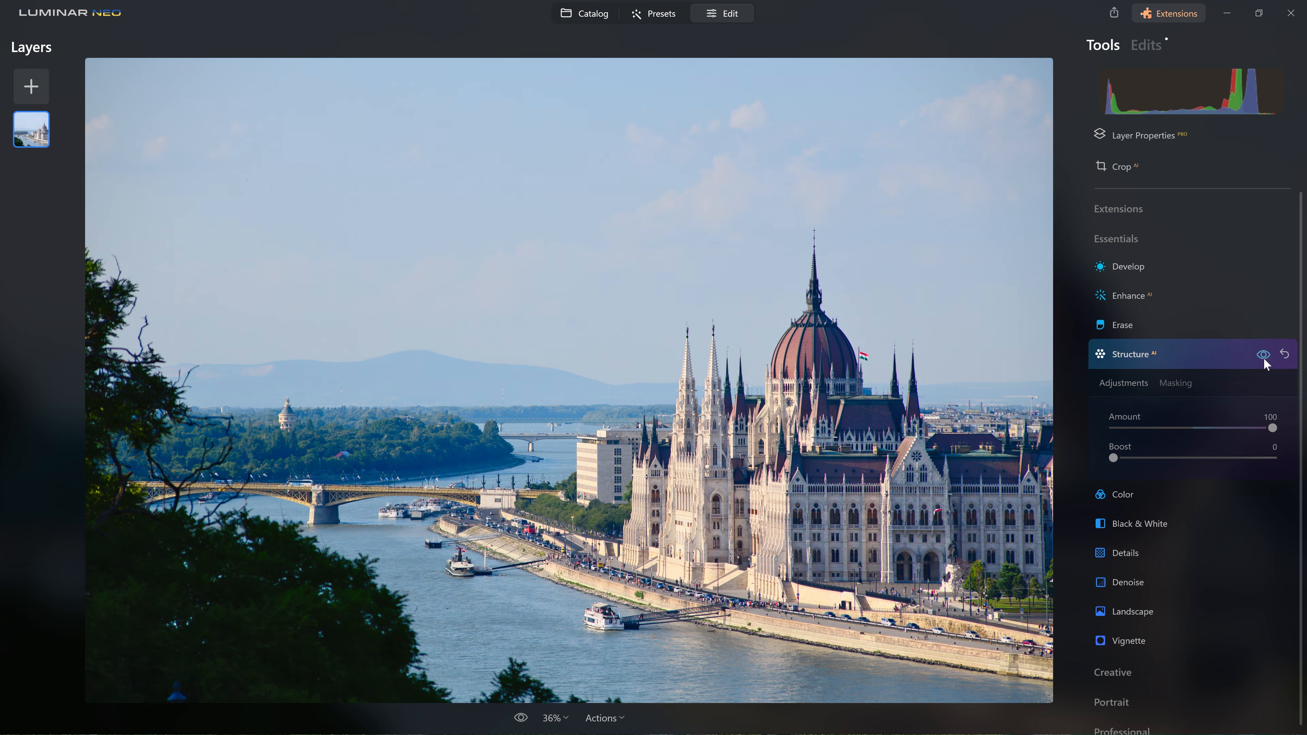
{"action": "left_click", "coordinate": [1263, 355]}
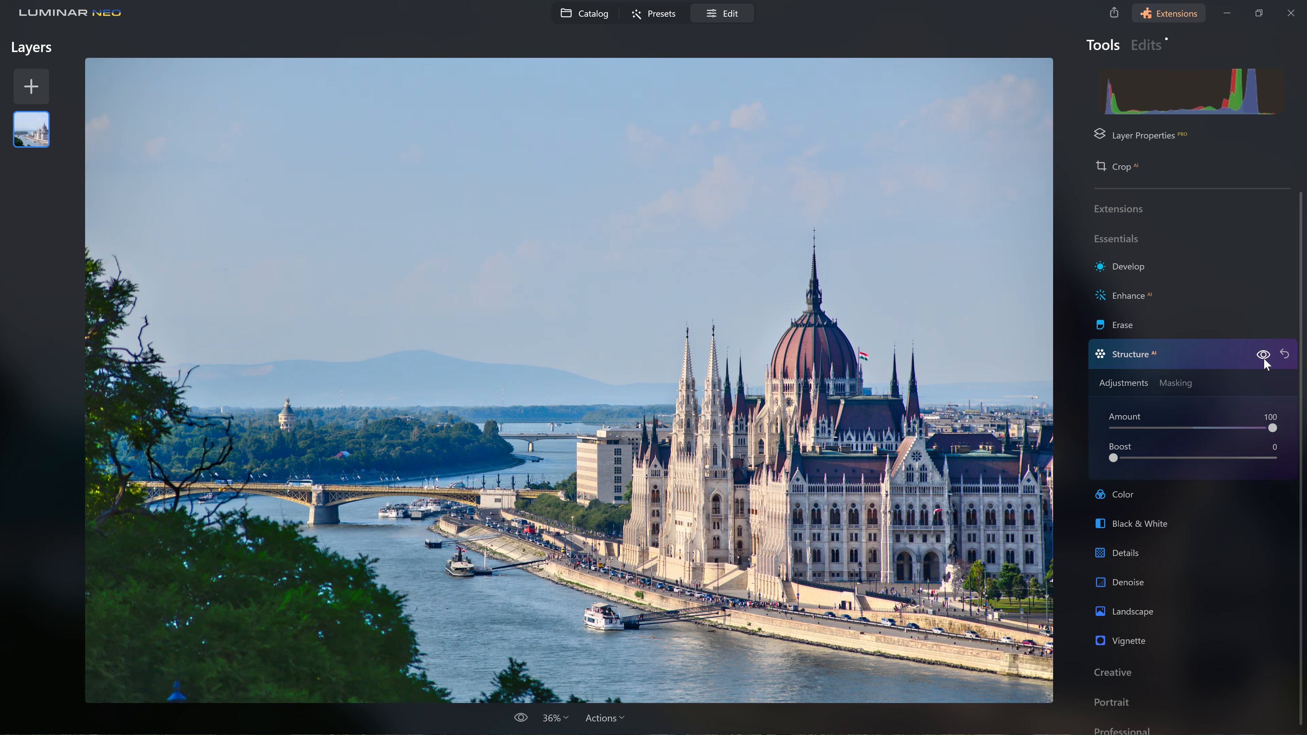
Step: Brush a Structure AI mask over the parliament building and its riverbank with size 252, softness 100 and strength 100
{"action": "left_click", "coordinate": [1262, 356]}
{"action": "left_click", "coordinate": [1262, 355]}
{"action": "left_click", "coordinate": [1178, 385]}
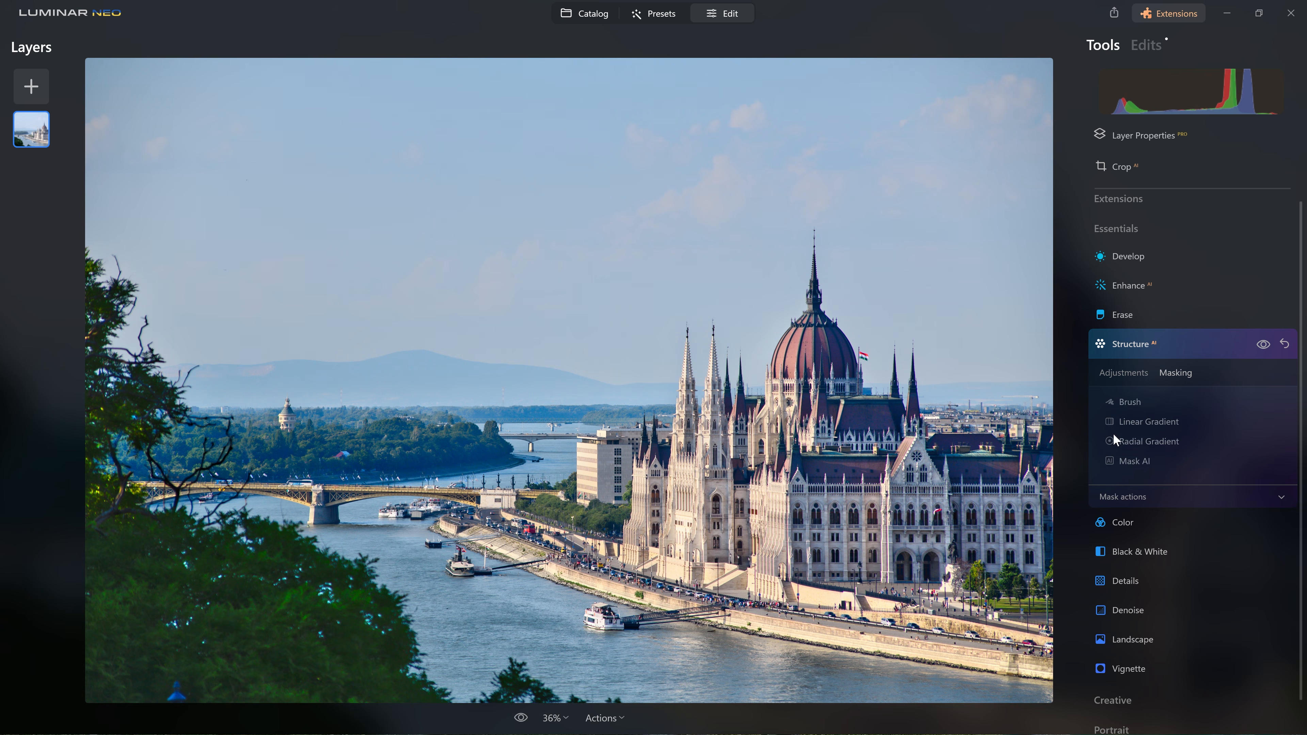
{"action": "left_click", "coordinate": [1128, 402]}
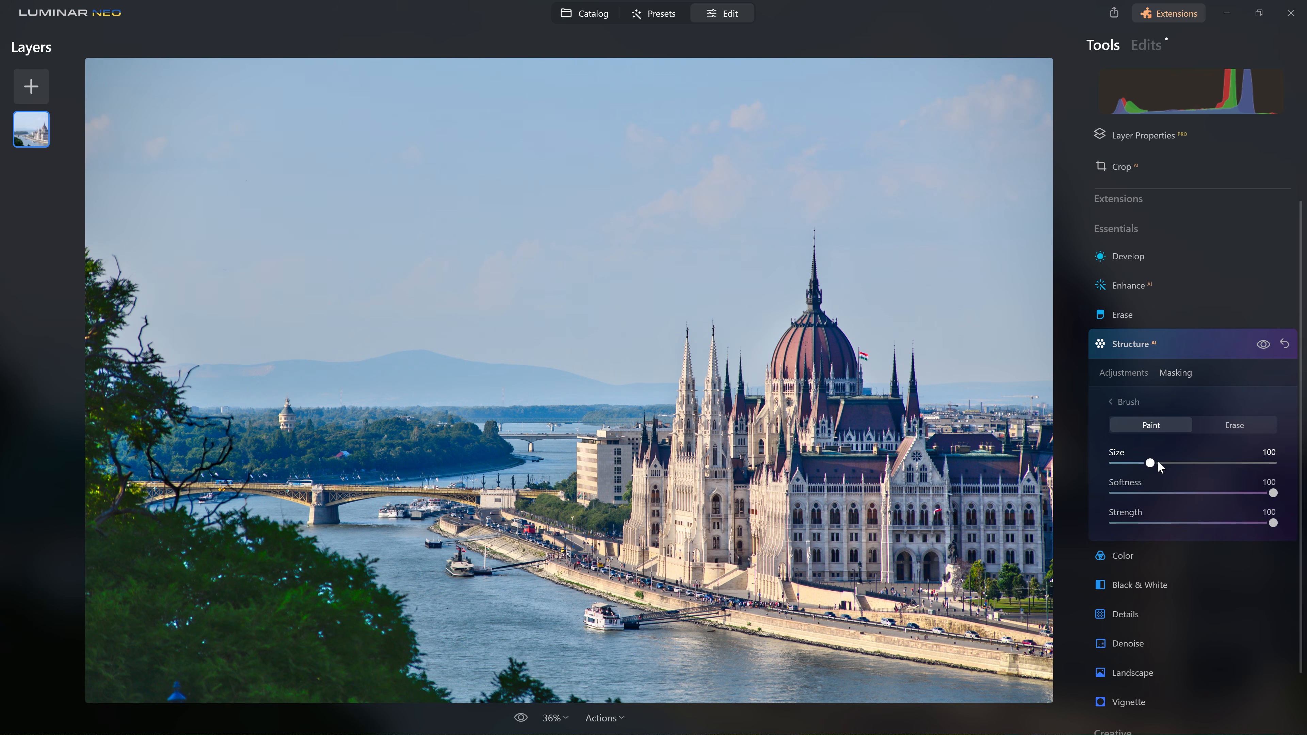
{"action": "left_click_drag", "start_coordinate": [1150, 462], "coordinate": [1214, 463]}
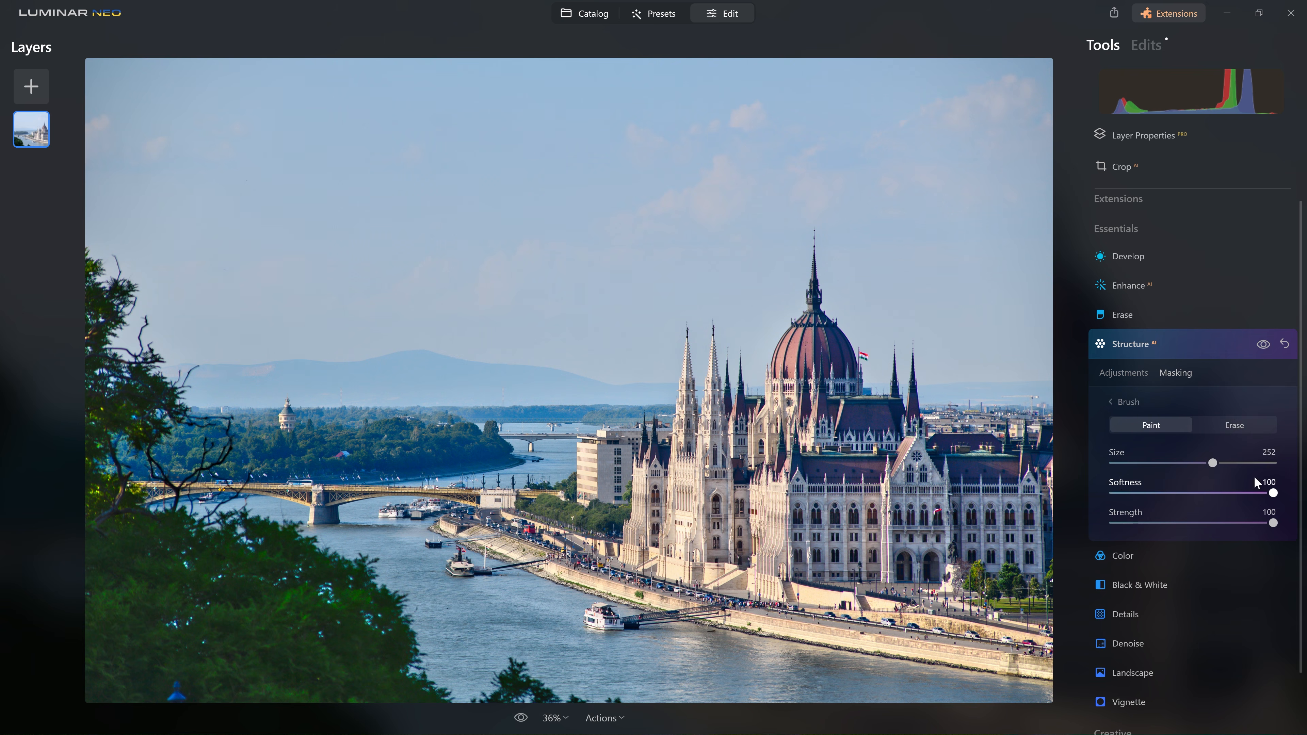
{"action": "mouse_move", "coordinate": [1274, 492]}
{"action": "left_mouse_down"}
{"action": "mouse_move", "coordinate": [1159, 493]}
{"action": "mouse_move", "coordinate": [1287, 477]}
{"action": "left_mouse_up"}
{"action": "left_click", "coordinate": [1024, 463]}
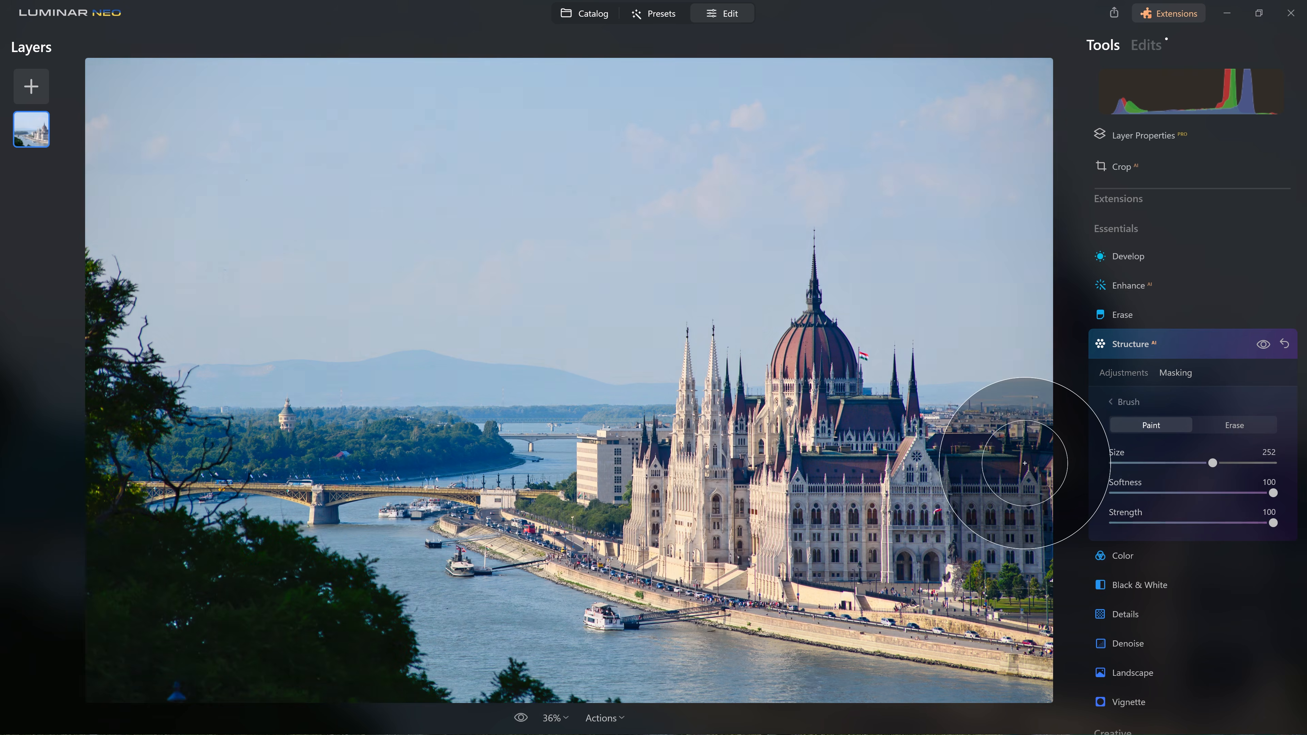
{"action": "mouse_move", "coordinate": [1037, 467]}
{"action": "left_mouse_down"}
{"action": "mouse_move", "coordinate": [1028, 456]}
{"action": "mouse_move", "coordinate": [1021, 545]}
{"action": "mouse_move", "coordinate": [903, 561]}
{"action": "mouse_move", "coordinate": [730, 556]}
{"action": "mouse_move", "coordinate": [603, 503]}
{"action": "mouse_move", "coordinate": [715, 502]}
{"action": "mouse_move", "coordinate": [814, 301]}
{"action": "mouse_move", "coordinate": [957, 453]}
{"action": "mouse_move", "coordinate": [554, 496]}
{"action": "left_mouse_up"}
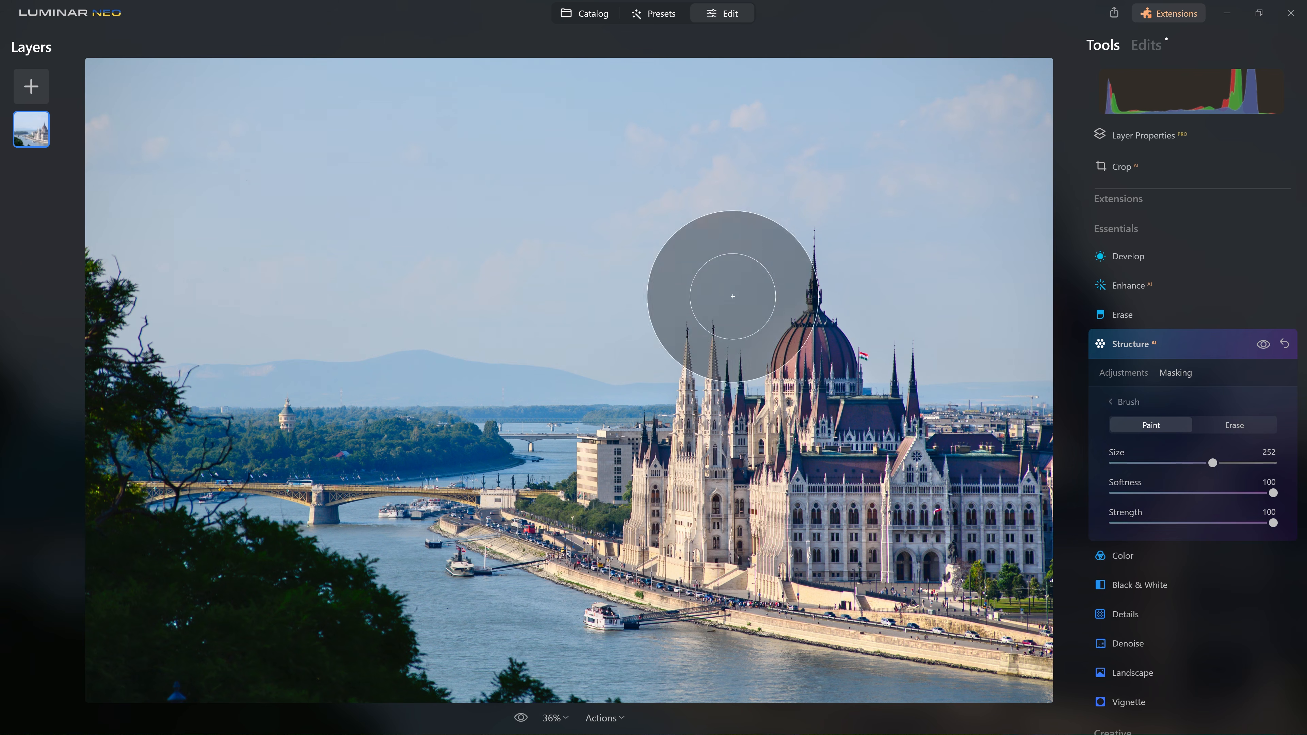
{"action": "mouse_move", "coordinate": [803, 456]}
{"action": "left_mouse_down"}
{"action": "mouse_move", "coordinate": [821, 485]}
{"action": "mouse_move", "coordinate": [727, 504]}
{"action": "mouse_move", "coordinate": [840, 501]}
{"action": "left_mouse_up"}
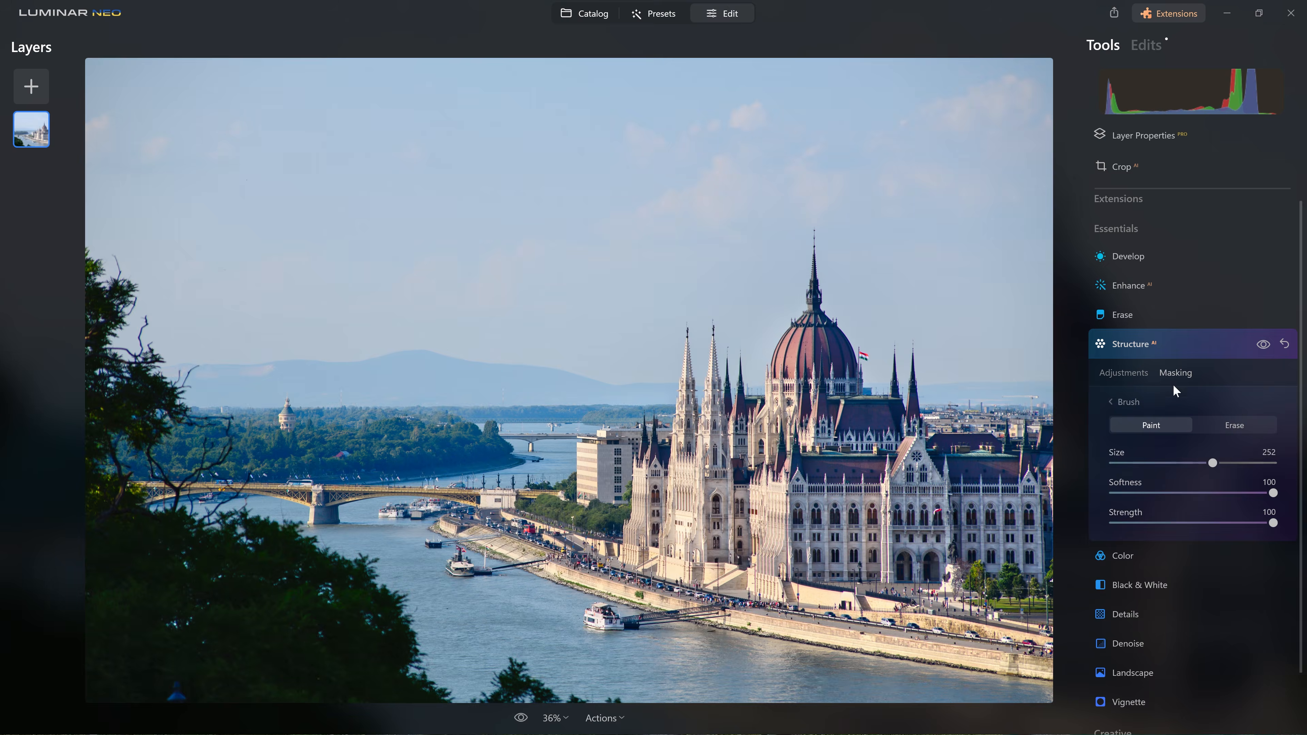
Step: Compare the photo with and without the masked Structure AI effect on the parliament building
{"action": "left_click", "coordinate": [1260, 346]}
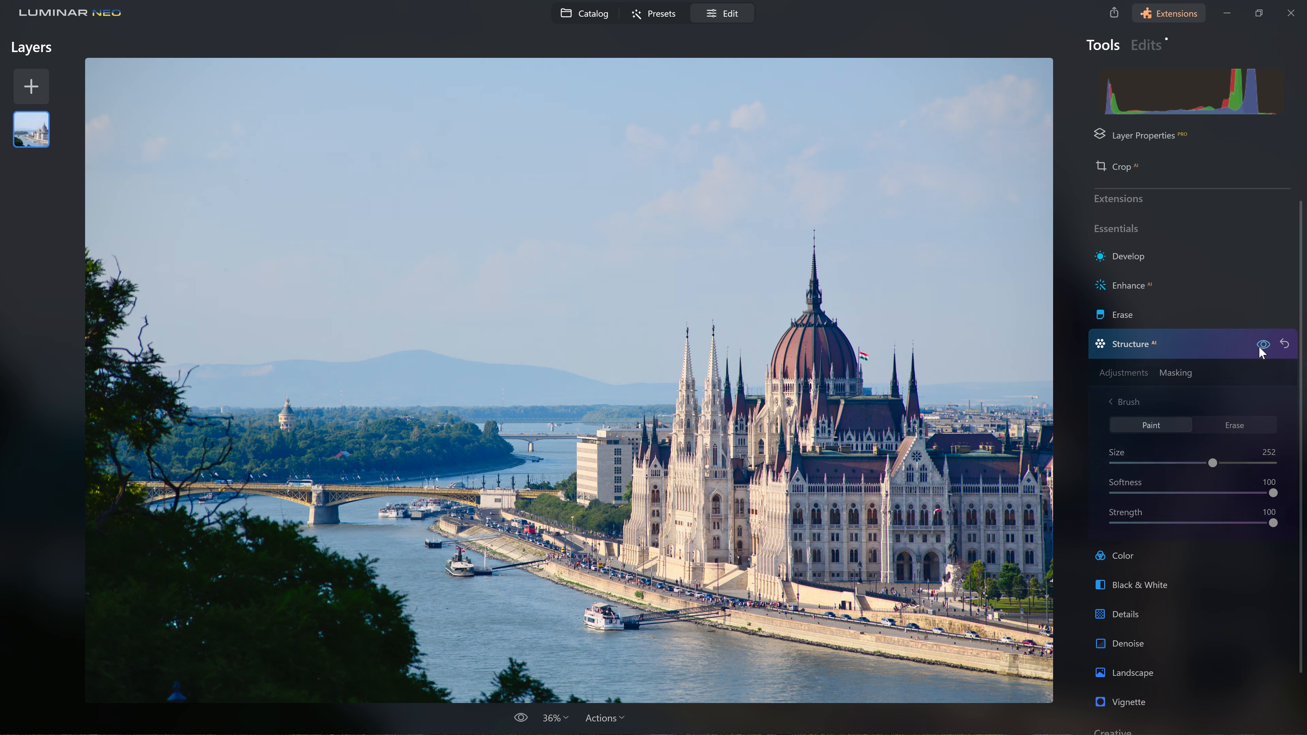
{"action": "left_click", "coordinate": [1260, 346]}
{"action": "left_click", "coordinate": [1261, 345]}
{"action": "left_click", "coordinate": [1258, 346]}
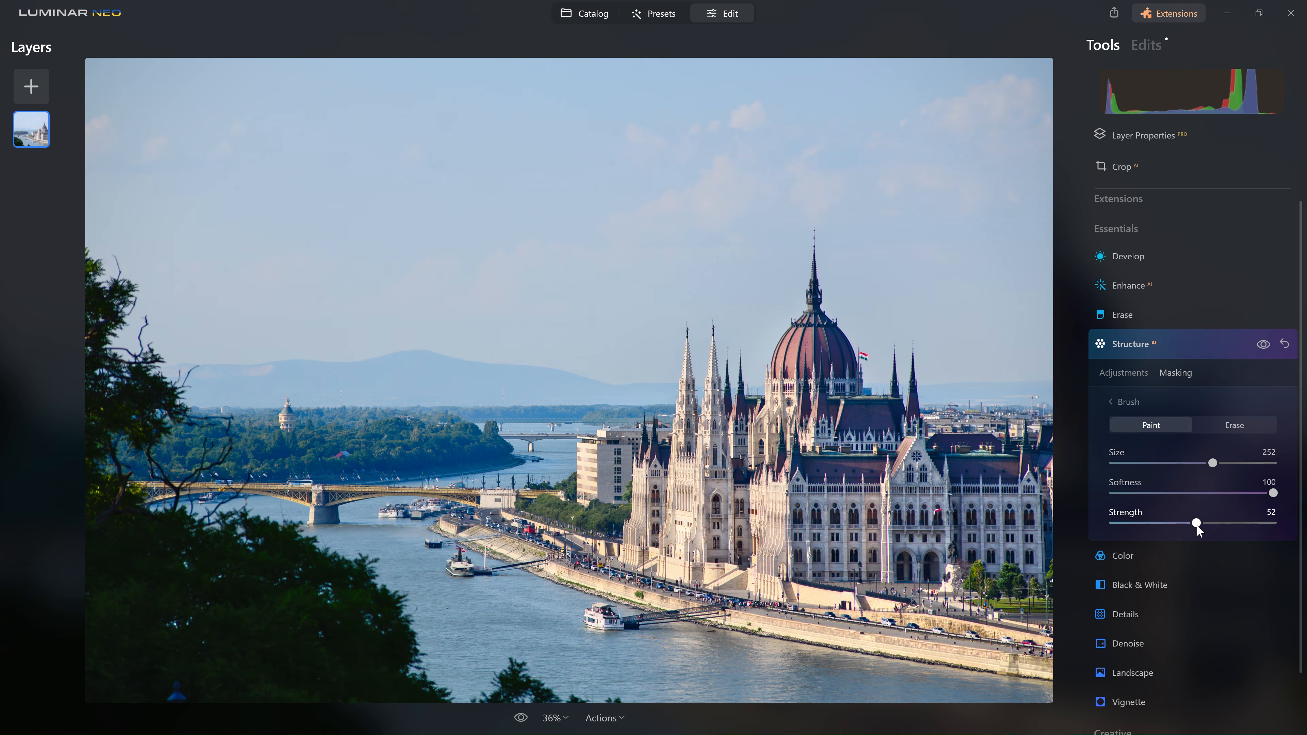
Step: Set the mask brush strength to 50 and paint the Structure AI mask over the foreground trees
{"action": "left_click_drag", "start_coordinate": [1196, 525], "coordinate": [1194, 525]}
{"action": "mouse_move", "coordinate": [398, 631]}
{"action": "left_mouse_down"}
{"action": "mouse_move", "coordinate": [300, 559]}
{"action": "mouse_move", "coordinate": [210, 561]}
{"action": "mouse_move", "coordinate": [114, 589]}
{"action": "mouse_move", "coordinate": [87, 647]}
{"action": "mouse_move", "coordinate": [193, 672]}
{"action": "mouse_move", "coordinate": [355, 668]}
{"action": "left_mouse_up"}
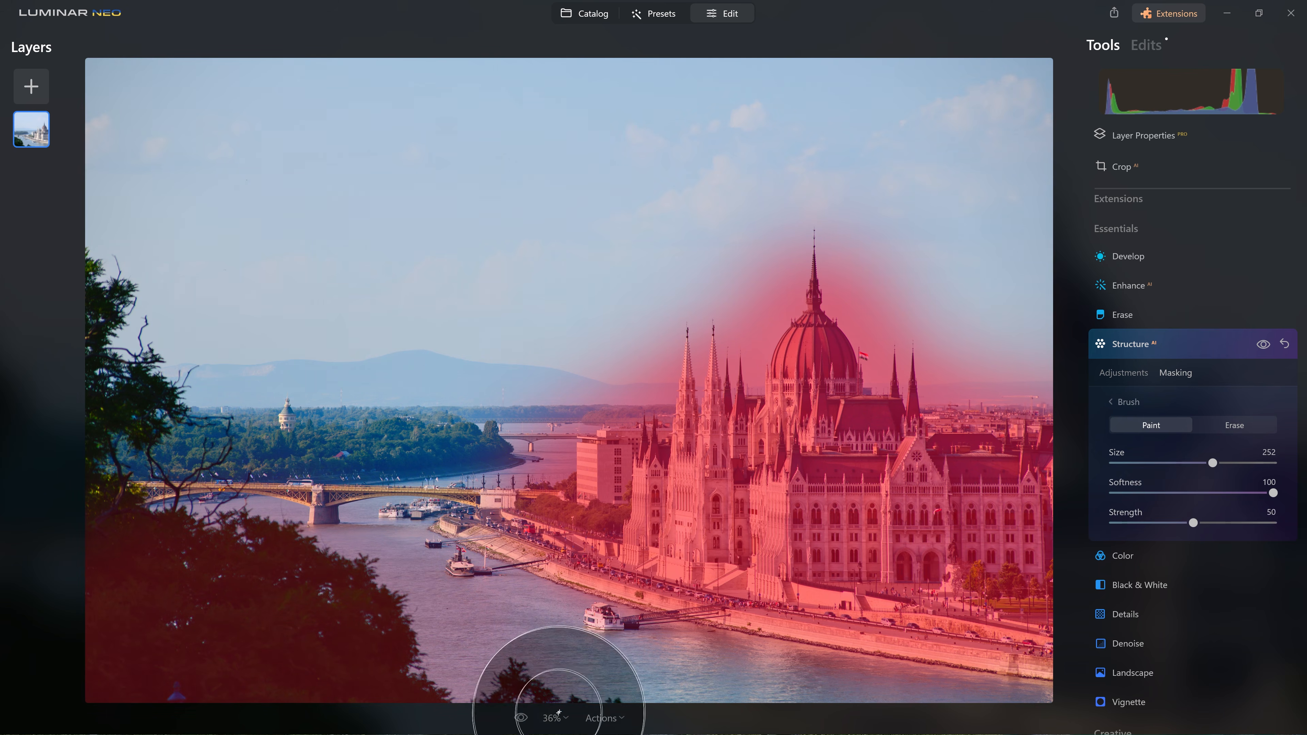
{"action": "mouse_move", "coordinate": [221, 564]}
{"action": "left_mouse_down"}
{"action": "mouse_move", "coordinate": [101, 506]}
{"action": "mouse_move", "coordinate": [90, 302]}
{"action": "mouse_move", "coordinate": [164, 476]}
{"action": "left_mouse_up"}
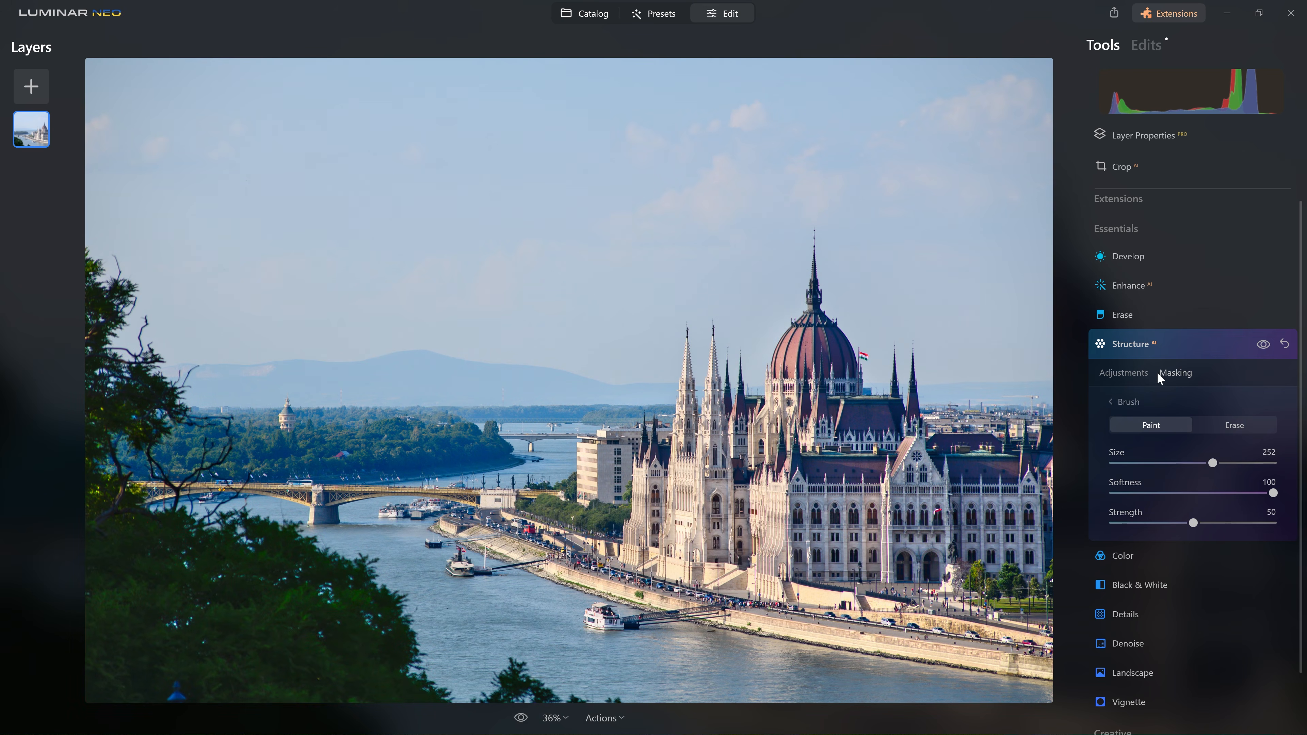
Step: Review the Structure AI settings and compare the foreground trees with and without the effect
{"action": "left_click", "coordinate": [1124, 372]}
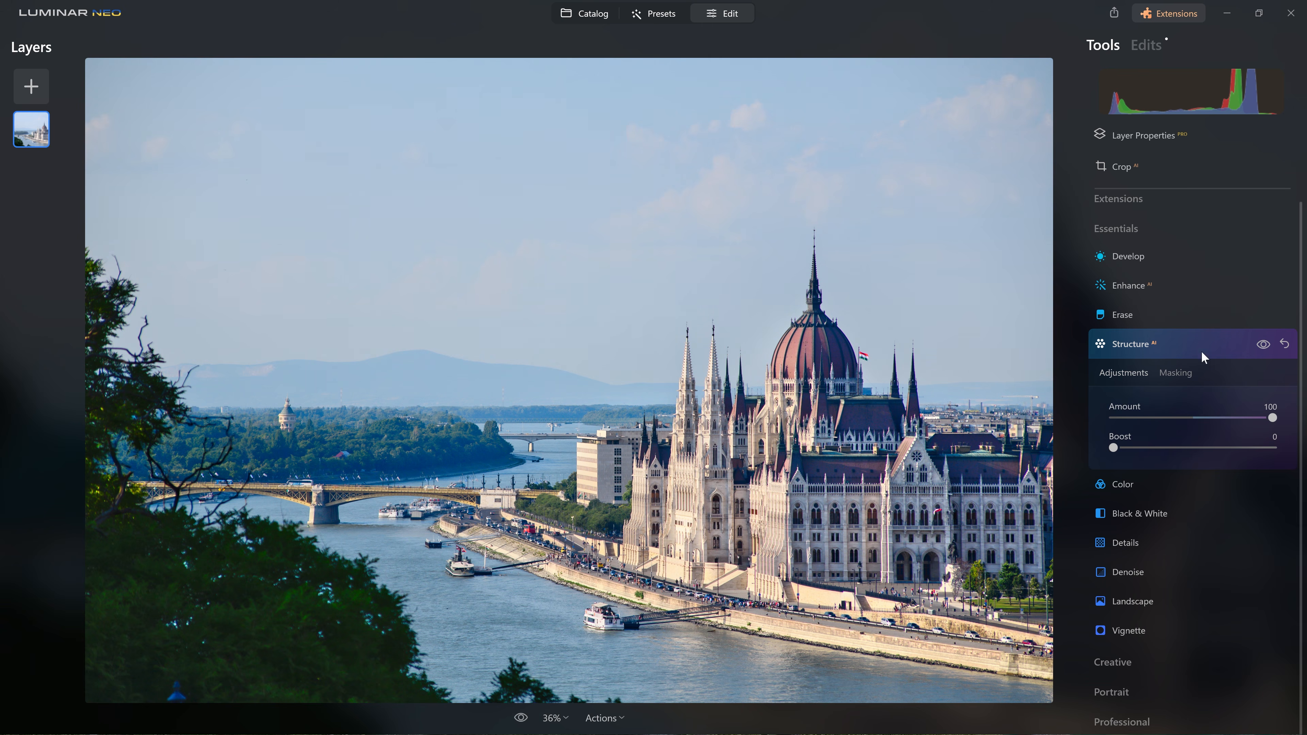
{"action": "left_click", "coordinate": [1175, 372]}
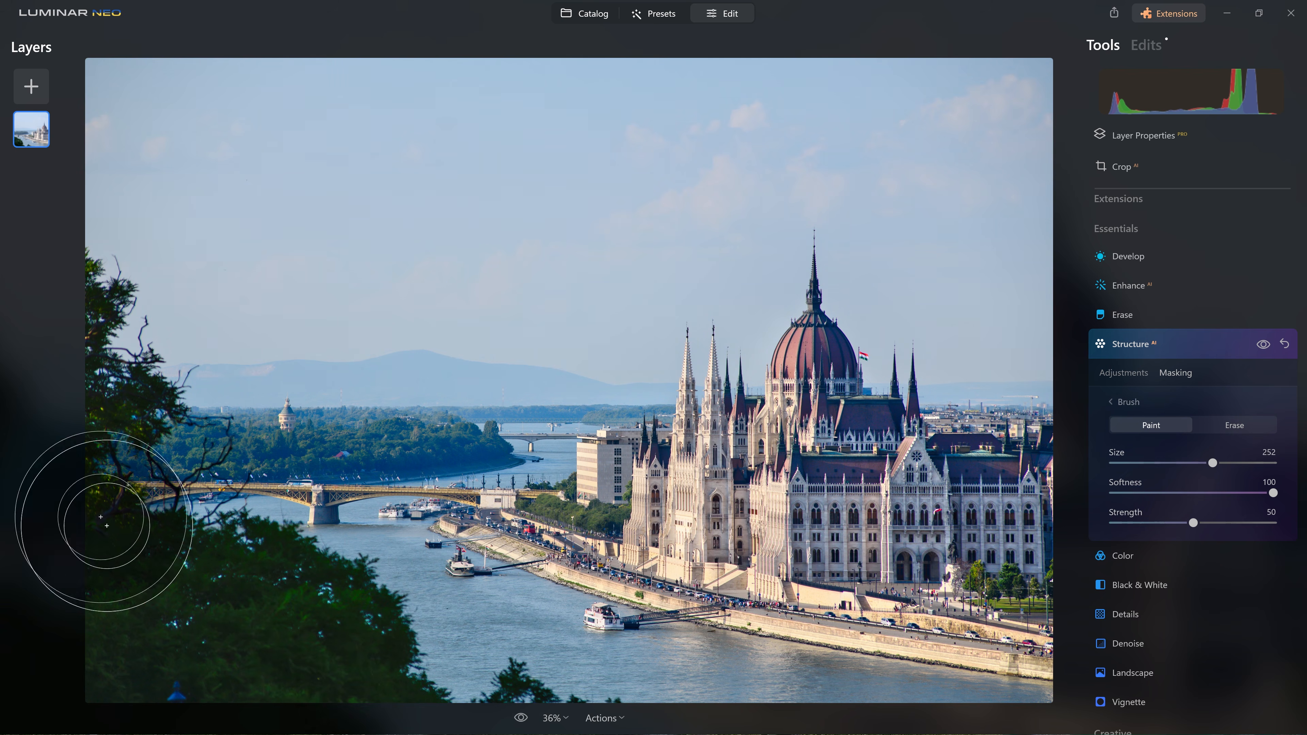
{"action": "left_click", "coordinate": [1264, 344]}
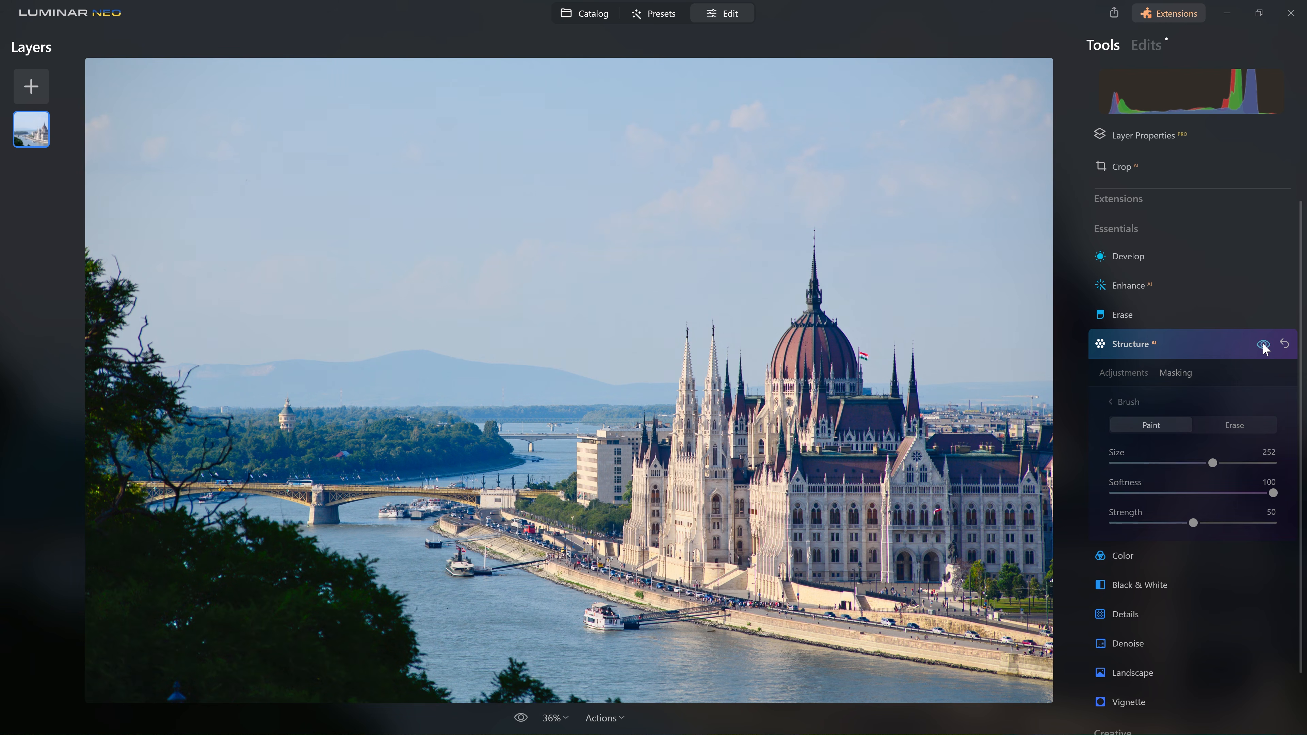
{"action": "left_click", "coordinate": [1263, 344]}
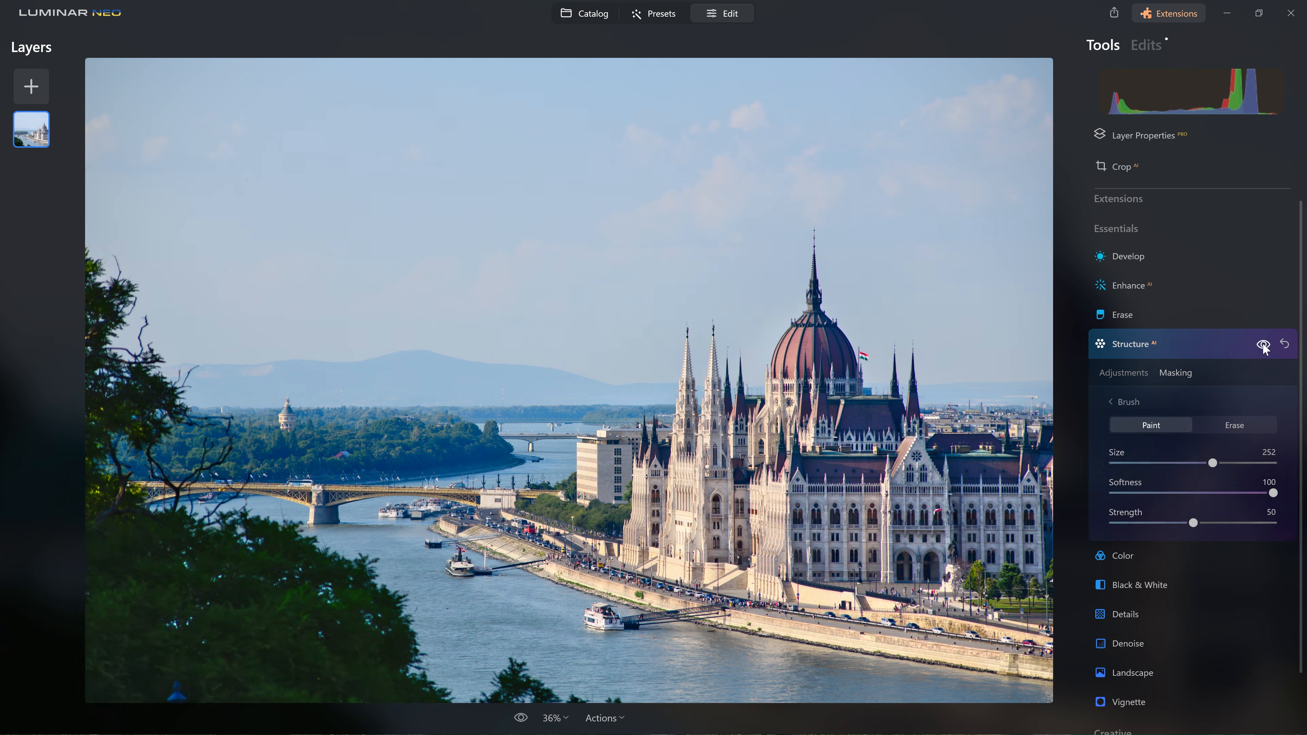
{"action": "left_click", "coordinate": [1264, 345]}
{"action": "left_click", "coordinate": [1262, 346]}
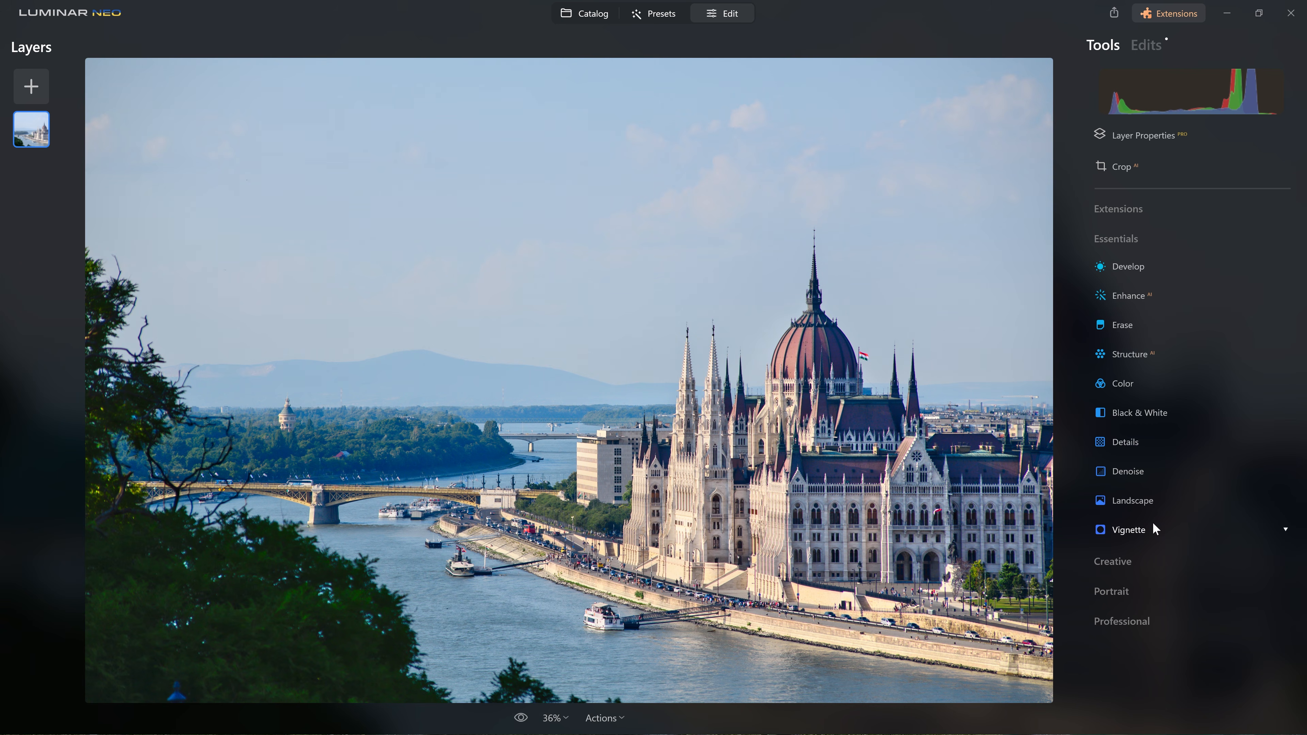
Step: Expand the Creative tools group and look over the tools it offers
{"action": "left_click", "coordinate": [1138, 563]}
{"action": "scroll", "coordinate": [1151, 548], "scroll_direction": "down", "scroll_amount": 4}
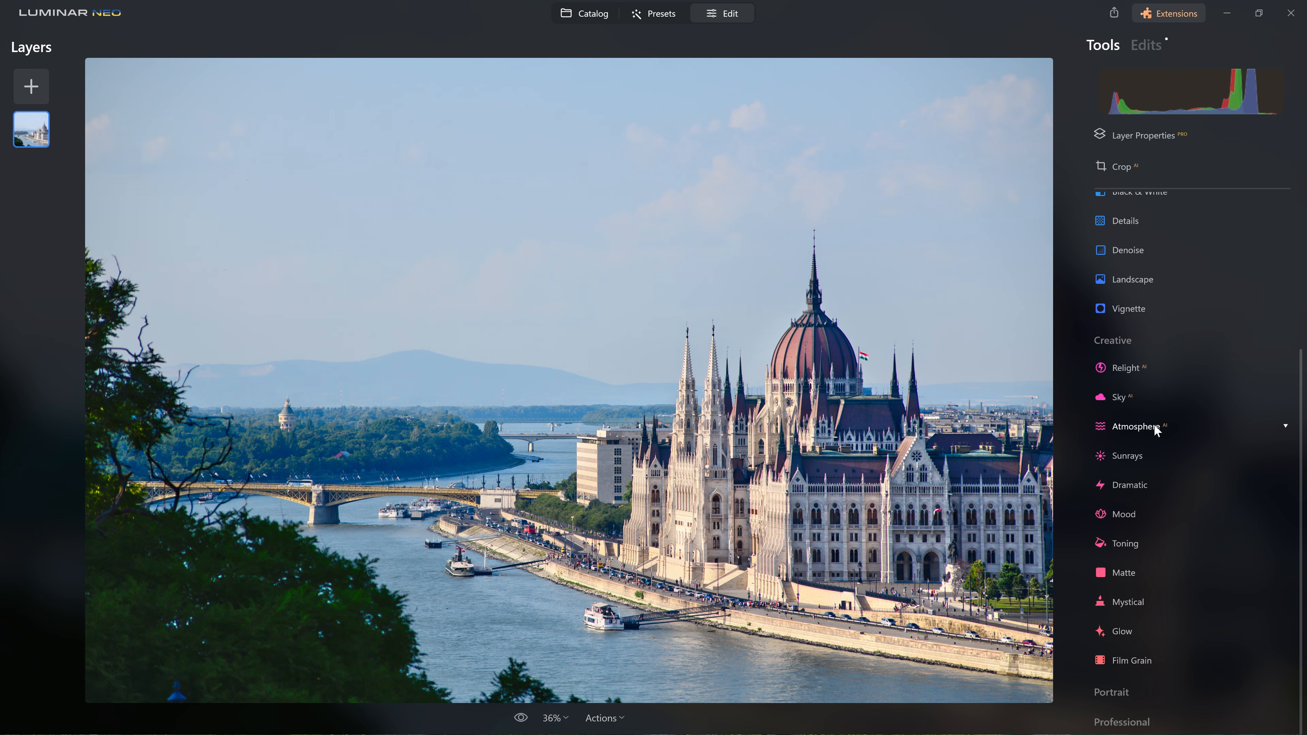
{"action": "scroll", "coordinate": [1124, 395], "scroll_direction": "up", "scroll_amount": 4}
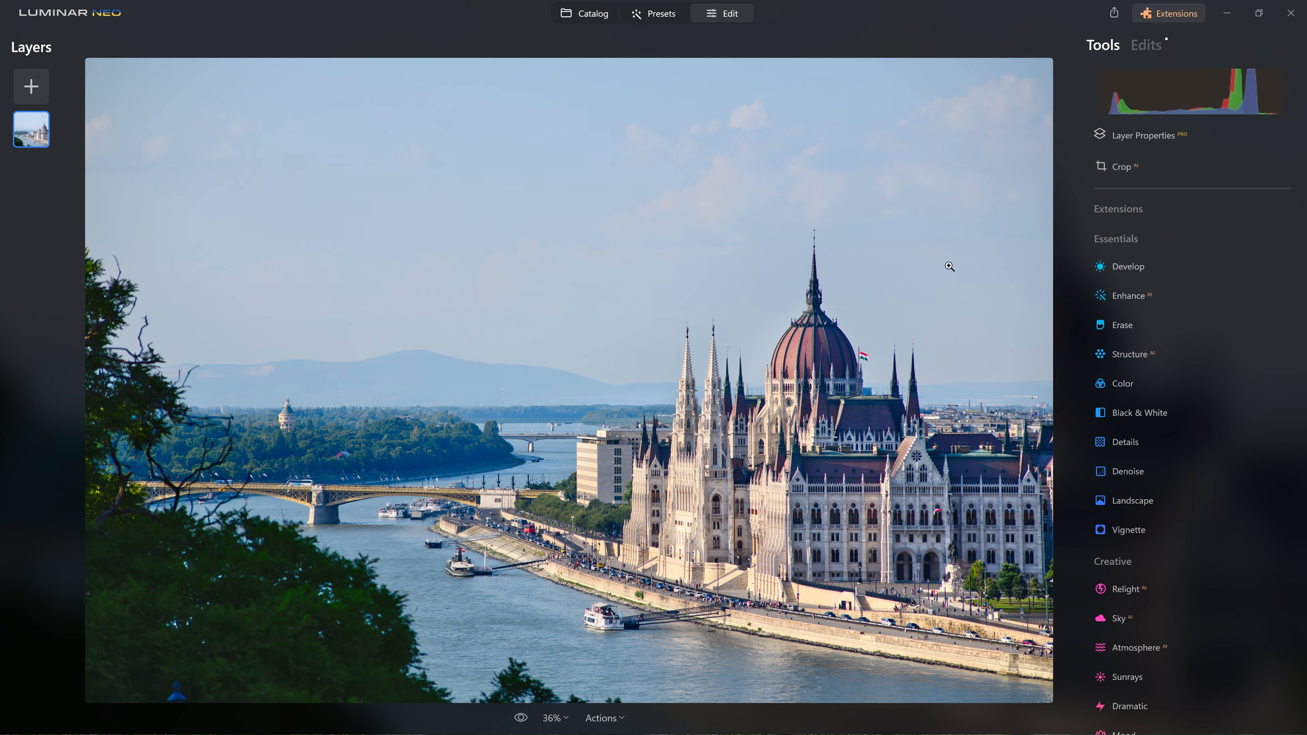
Step: Set Enhance AI's Accent to 100 and Sky Enhancer to 49
{"action": "left_click", "coordinate": [1131, 301]}
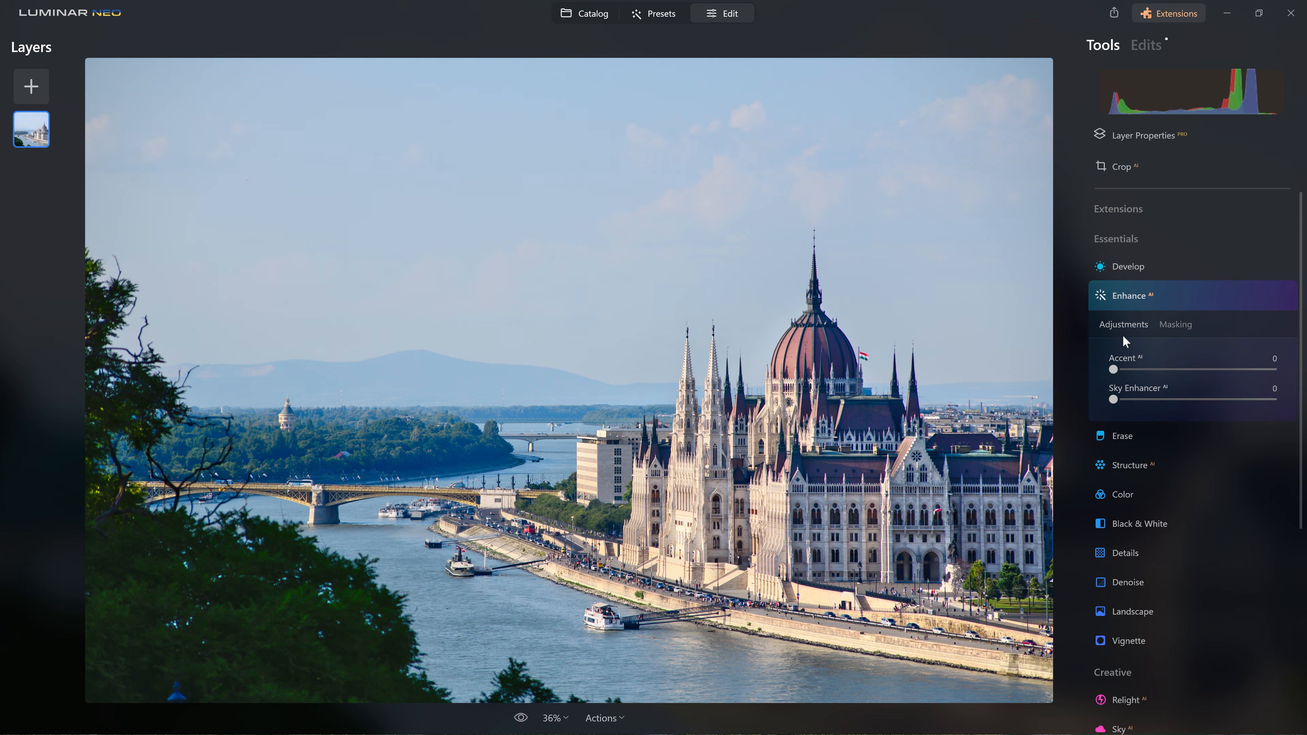
{"action": "left_click_drag", "start_coordinate": [1114, 369], "coordinate": [1212, 371]}
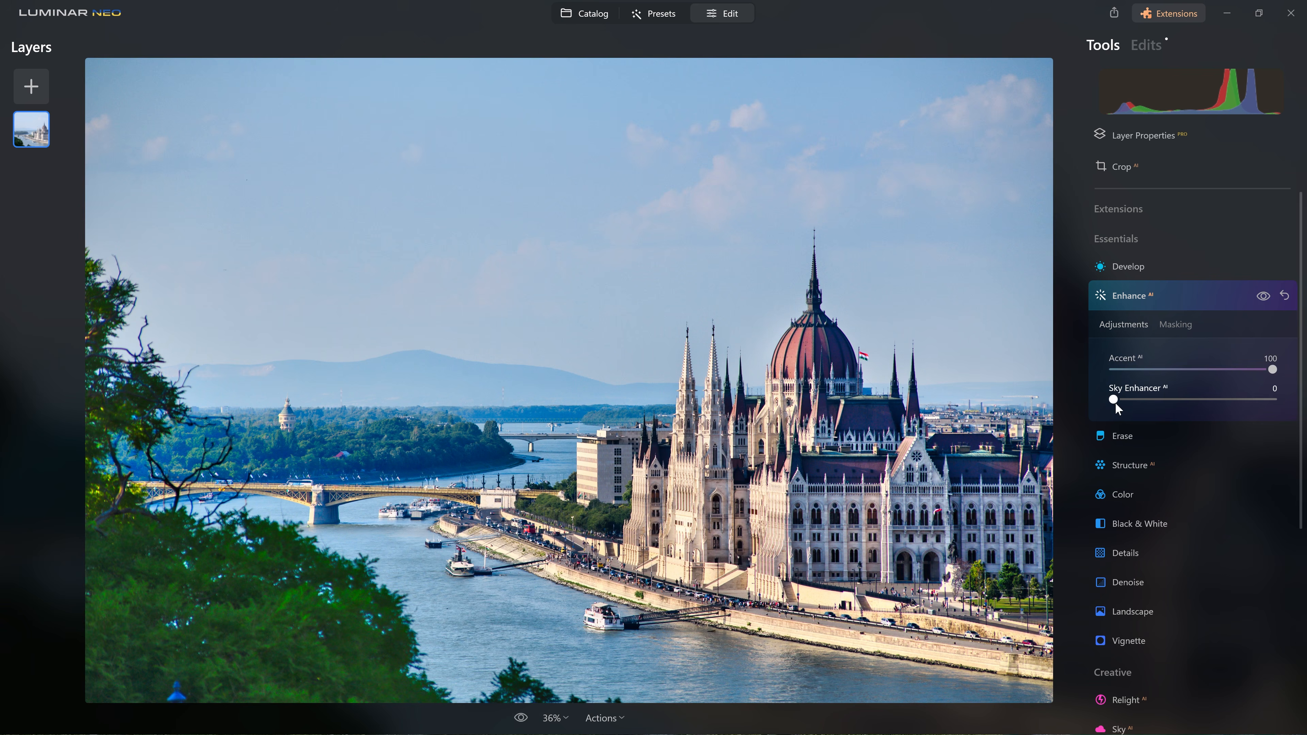
{"action": "left_click_drag", "start_coordinate": [1114, 400], "coordinate": [1277, 420]}
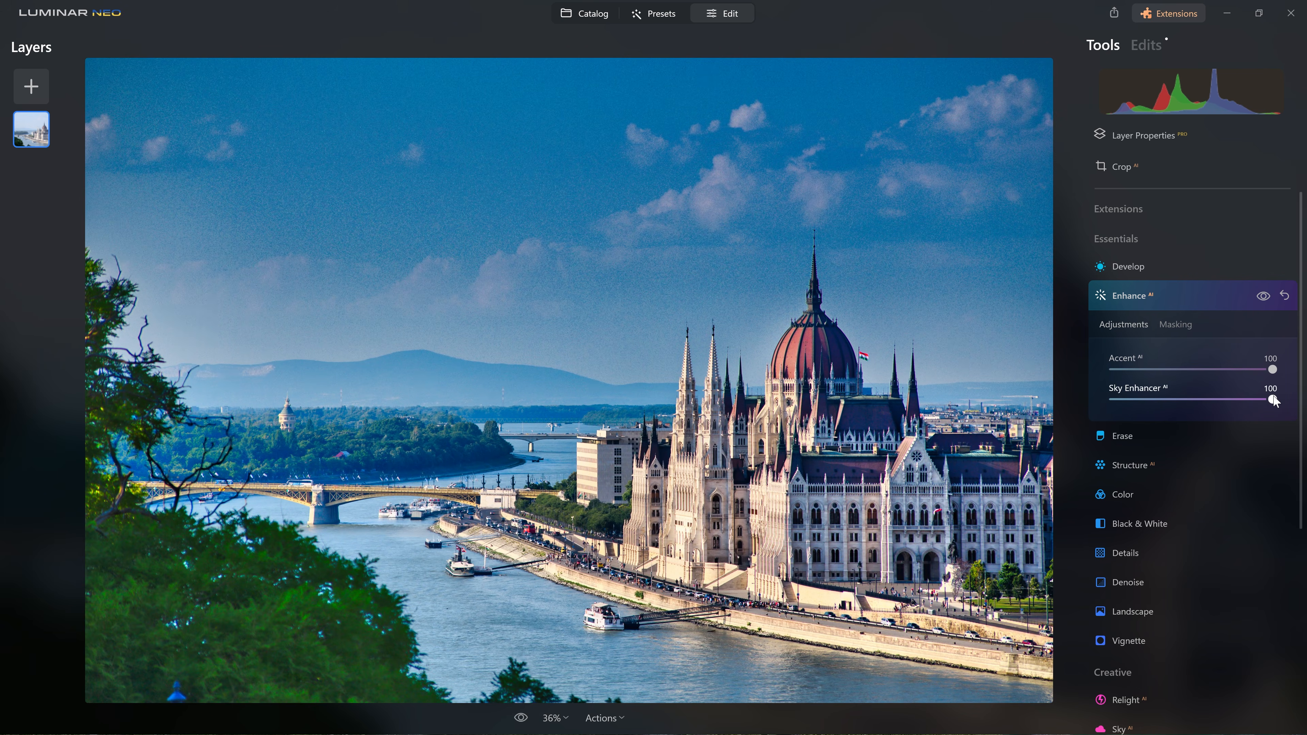
{"action": "left_click_drag", "start_coordinate": [1274, 401], "coordinate": [1263, 401]}
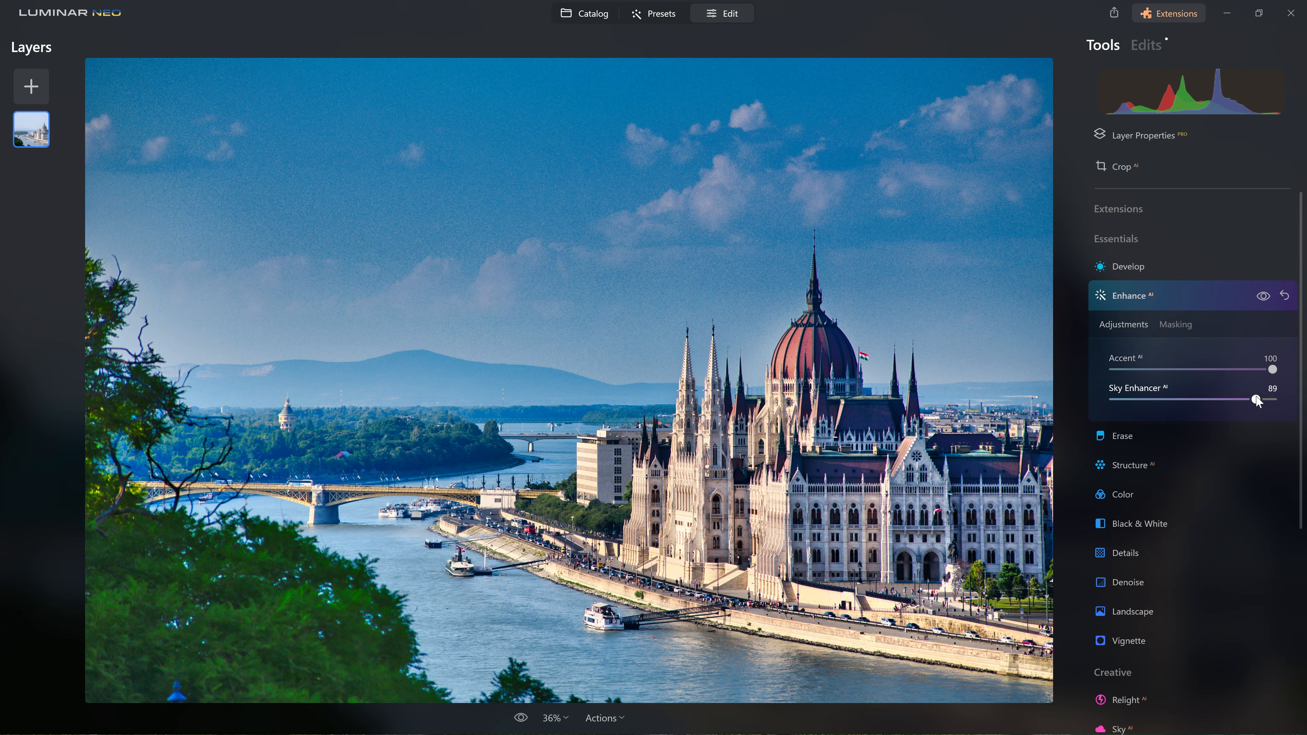
{"action": "left_click_drag", "start_coordinate": [1254, 394], "coordinate": [1181, 389]}
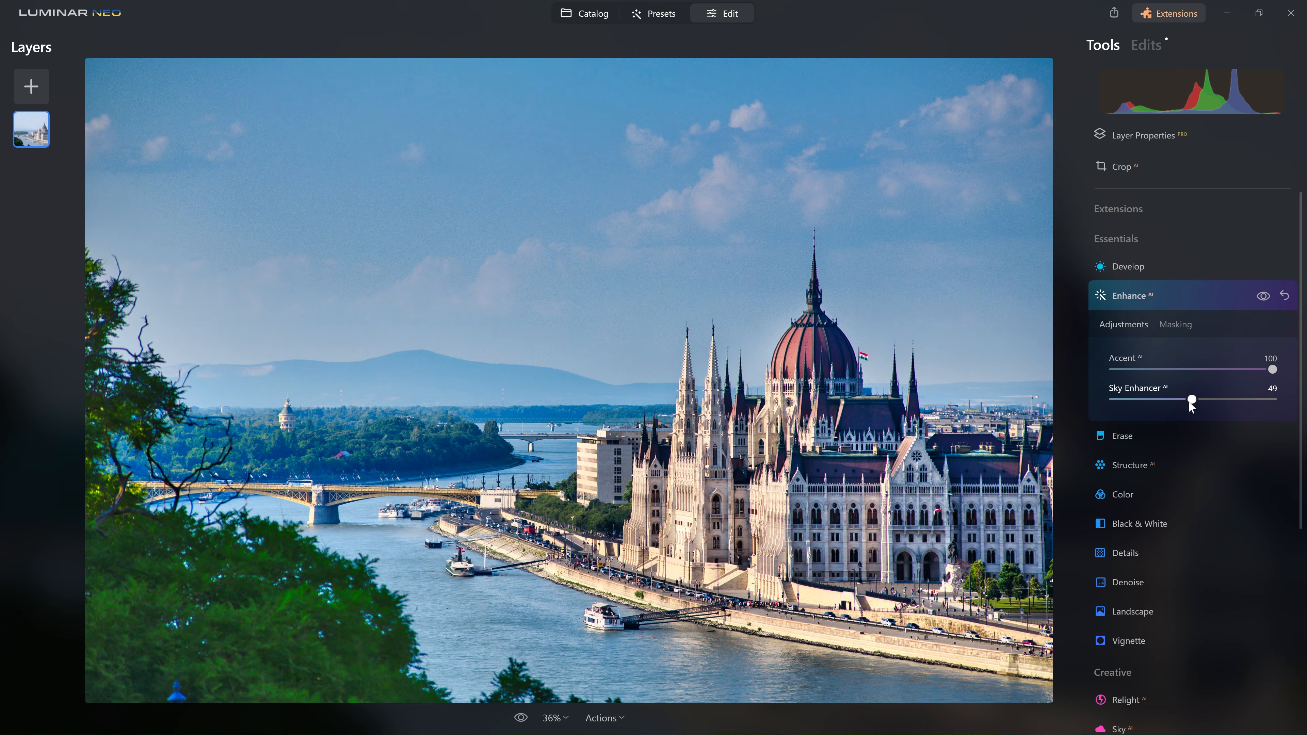
Step: Compare the photo with and without the Enhance AI adjustment, examining the sky, trees and water
{"action": "left_click", "coordinate": [1263, 296]}
{"action": "left_click", "coordinate": [1264, 296]}
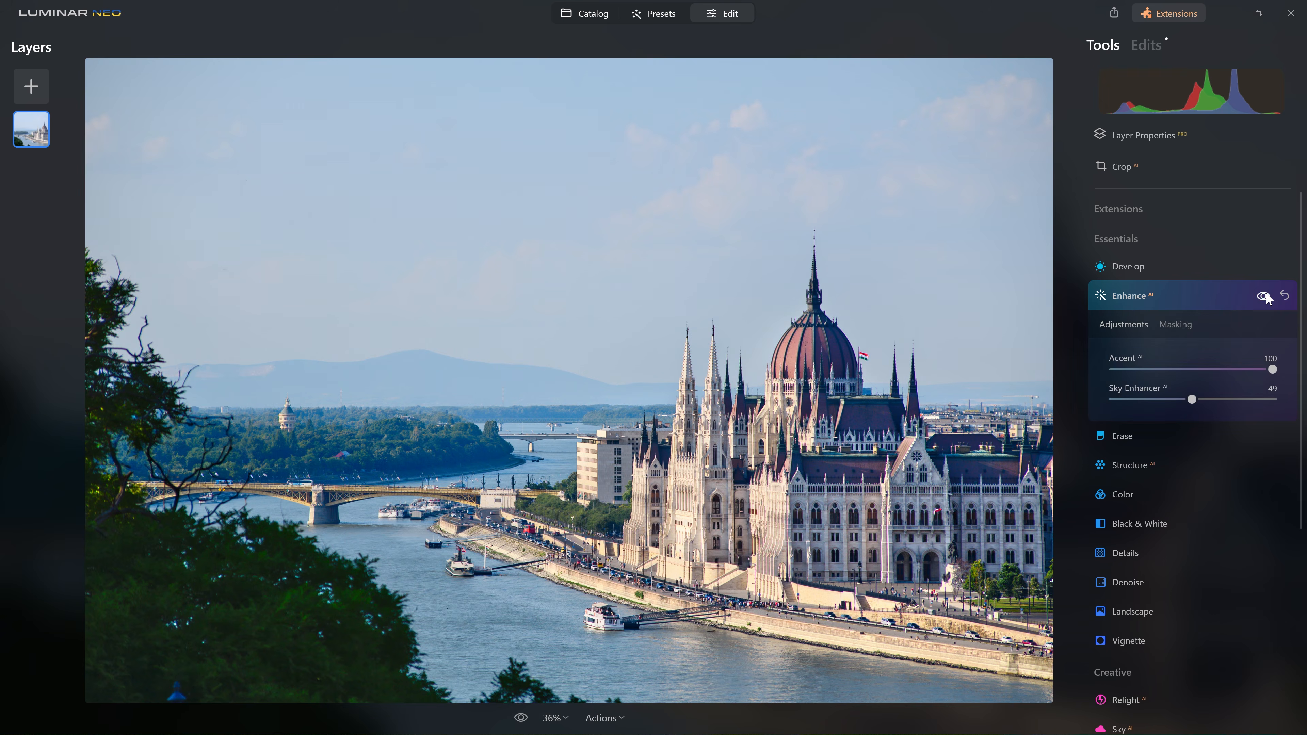
{"action": "left_click", "coordinate": [1263, 296]}
{"action": "left_click", "coordinate": [1263, 296]}
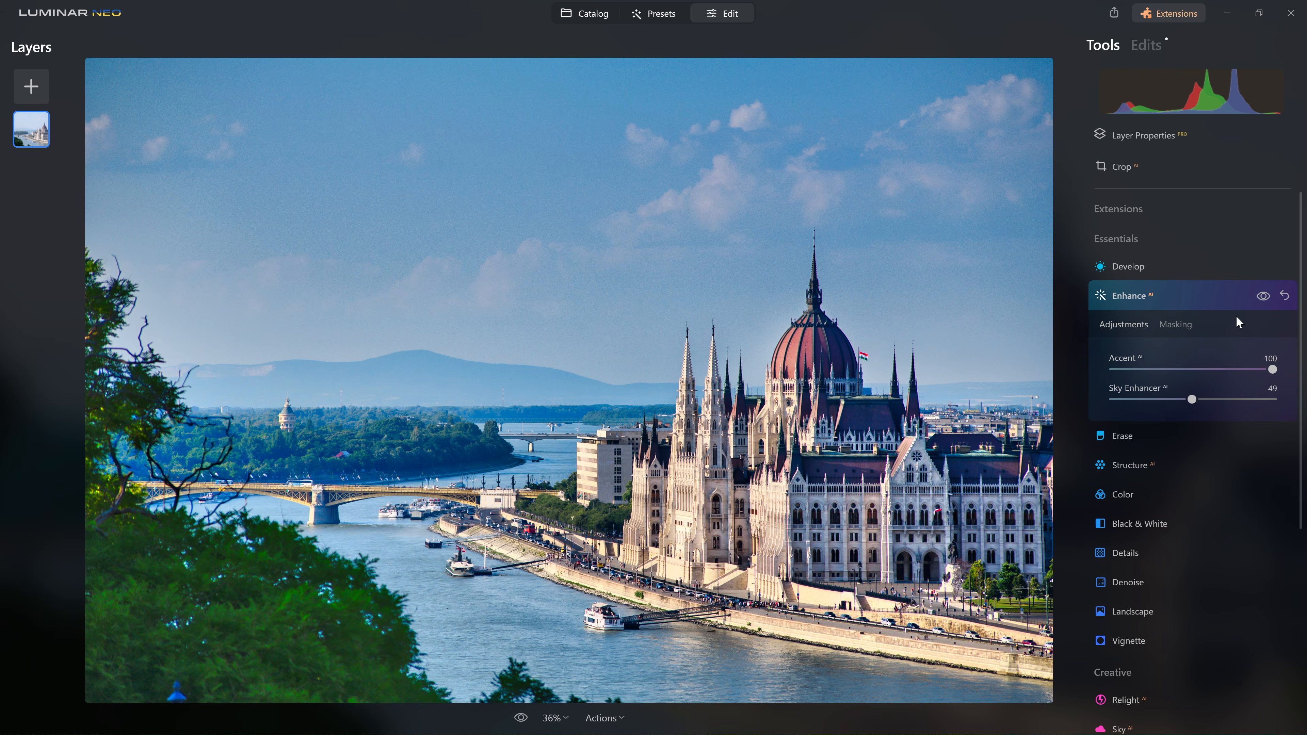
{"action": "left_click", "coordinate": [1260, 296]}
{"action": "left_click", "coordinate": [1262, 297]}
{"action": "left_click", "coordinate": [1262, 297]}
{"action": "left_click", "coordinate": [1262, 298]}
Step: Draw a linear gradient mask for Enhance AI from the photo's top edge to just above the bridge, and shift it slightly upward
{"action": "left_click", "coordinate": [1170, 323]}
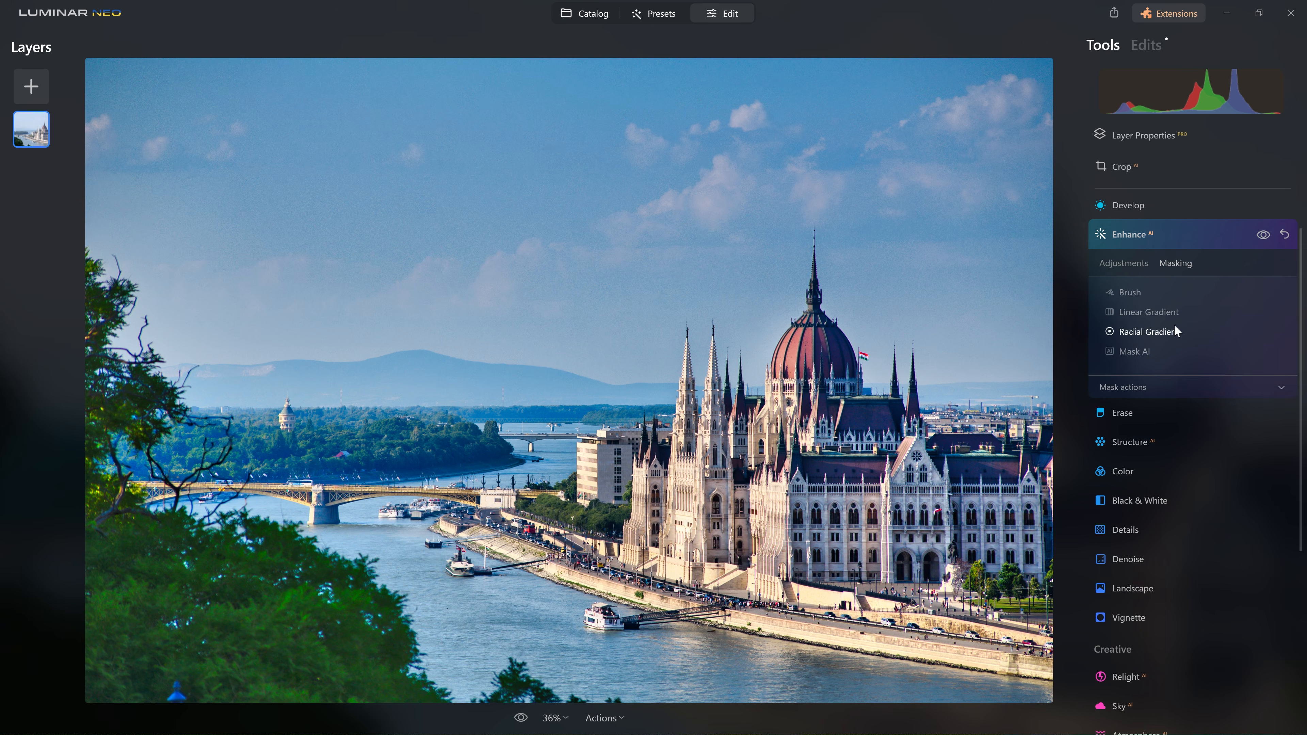
{"action": "left_click", "coordinate": [1135, 352]}
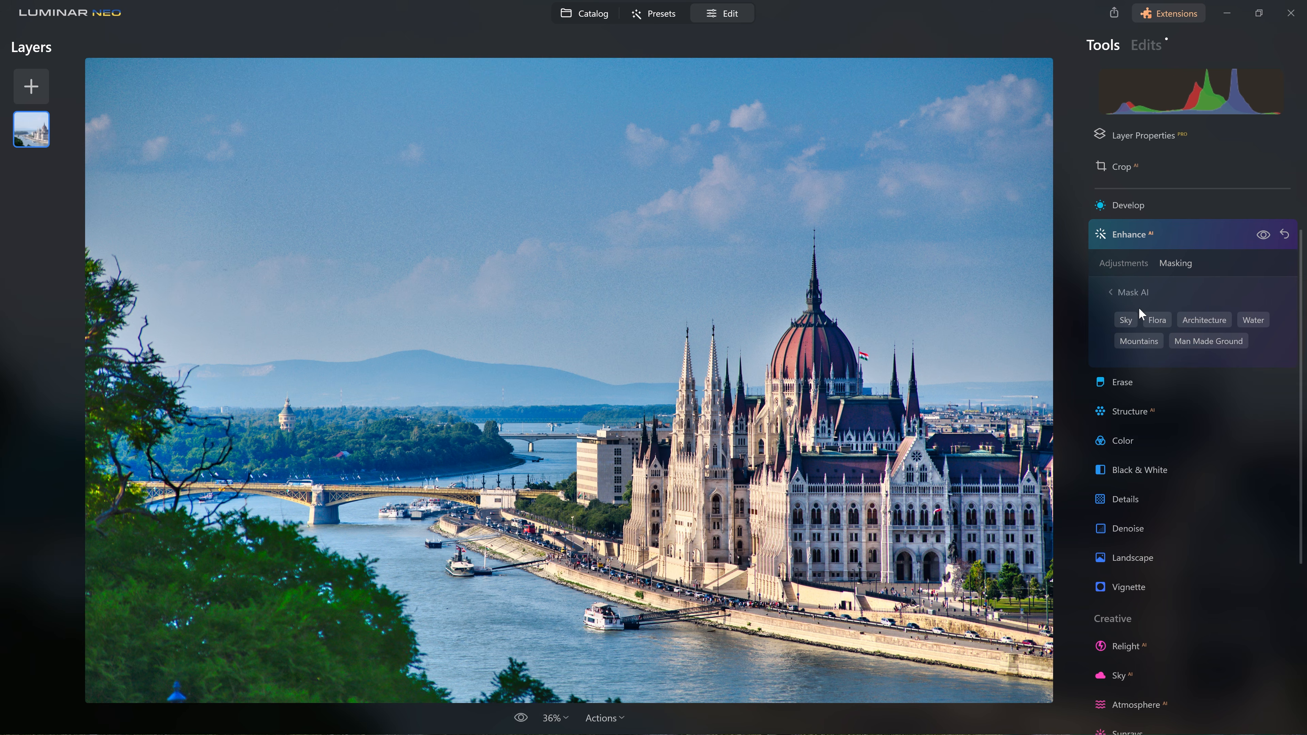
{"action": "left_click", "coordinate": [1113, 293]}
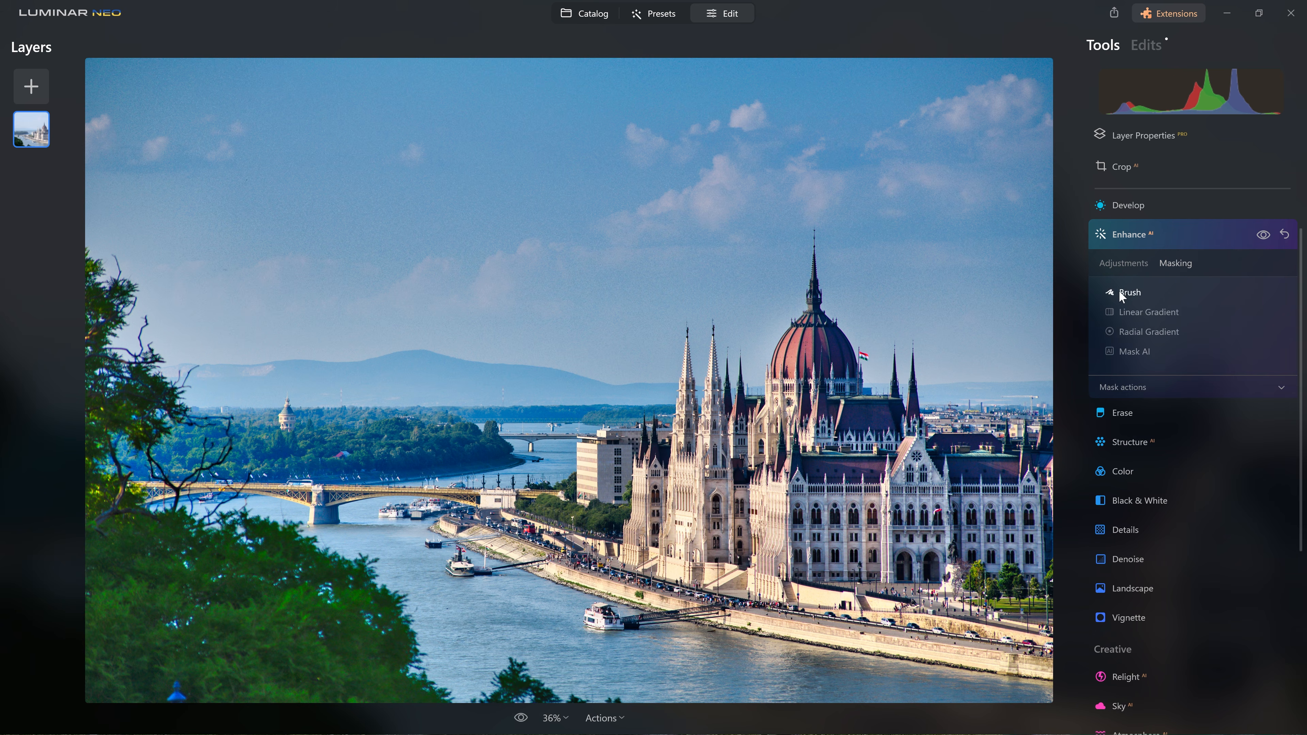
{"action": "left_click", "coordinate": [1136, 312]}
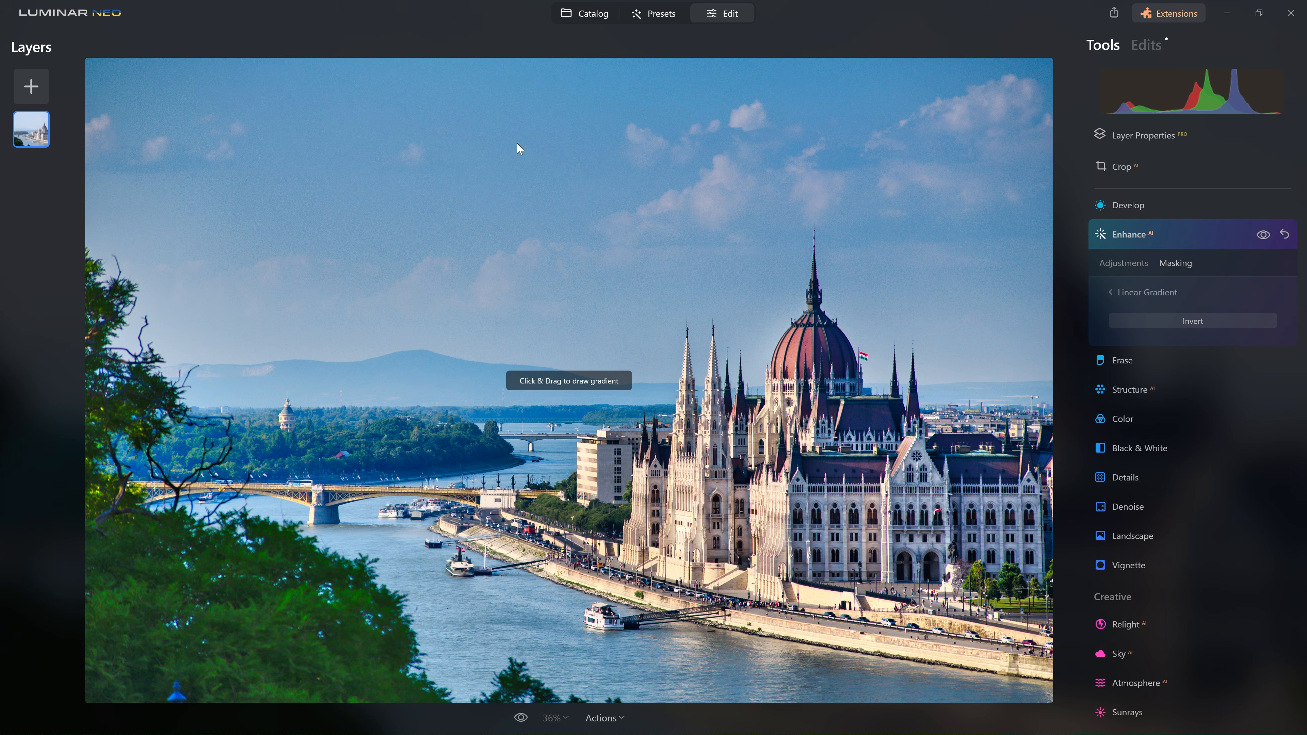
{"action": "left_click_drag", "start_coordinate": [556, 64], "coordinate": [555, 457]}
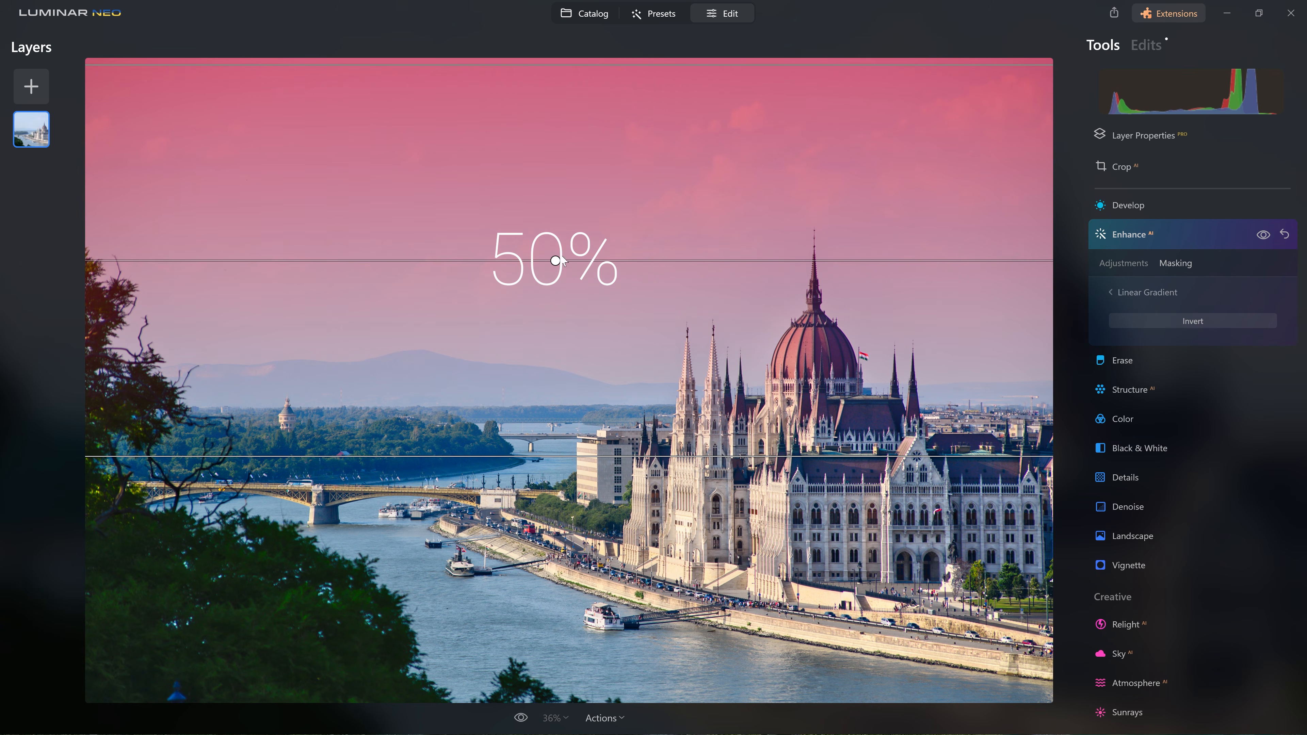
{"action": "left_click_drag", "start_coordinate": [559, 262], "coordinate": [576, 258]}
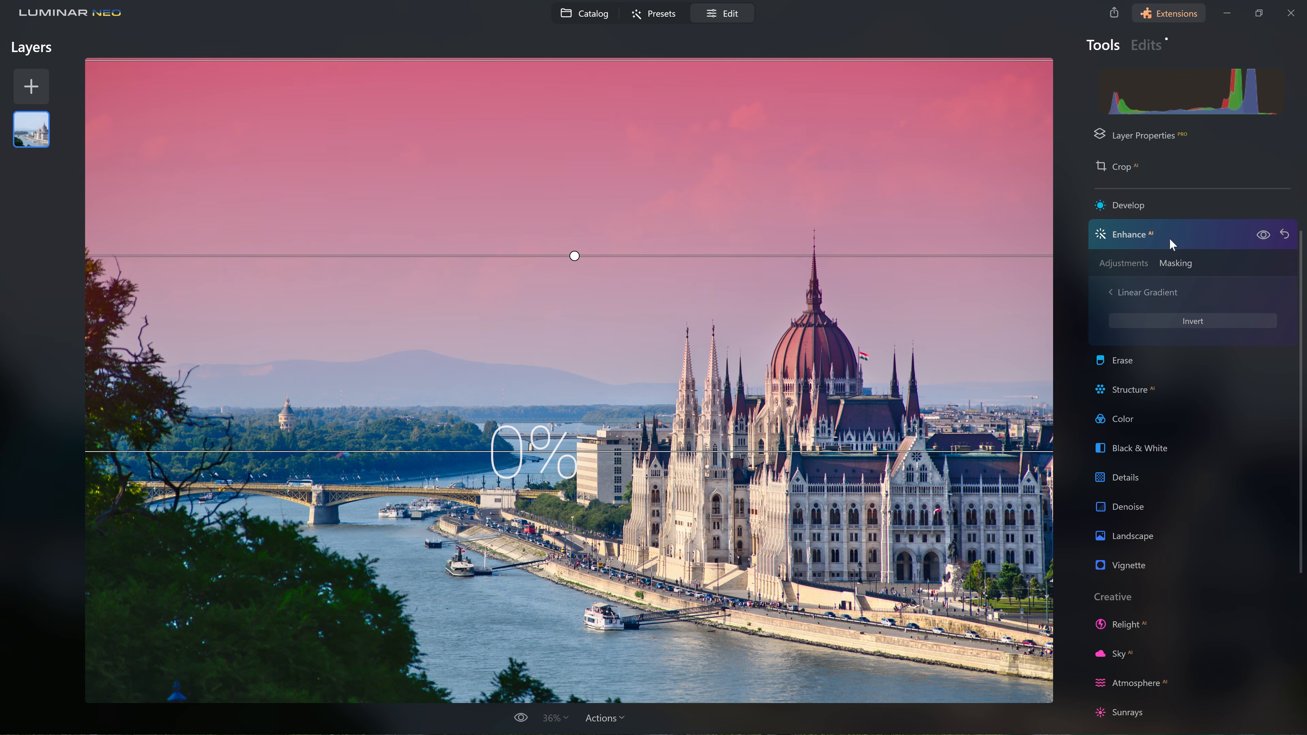
{"action": "left_click", "coordinate": [1129, 267]}
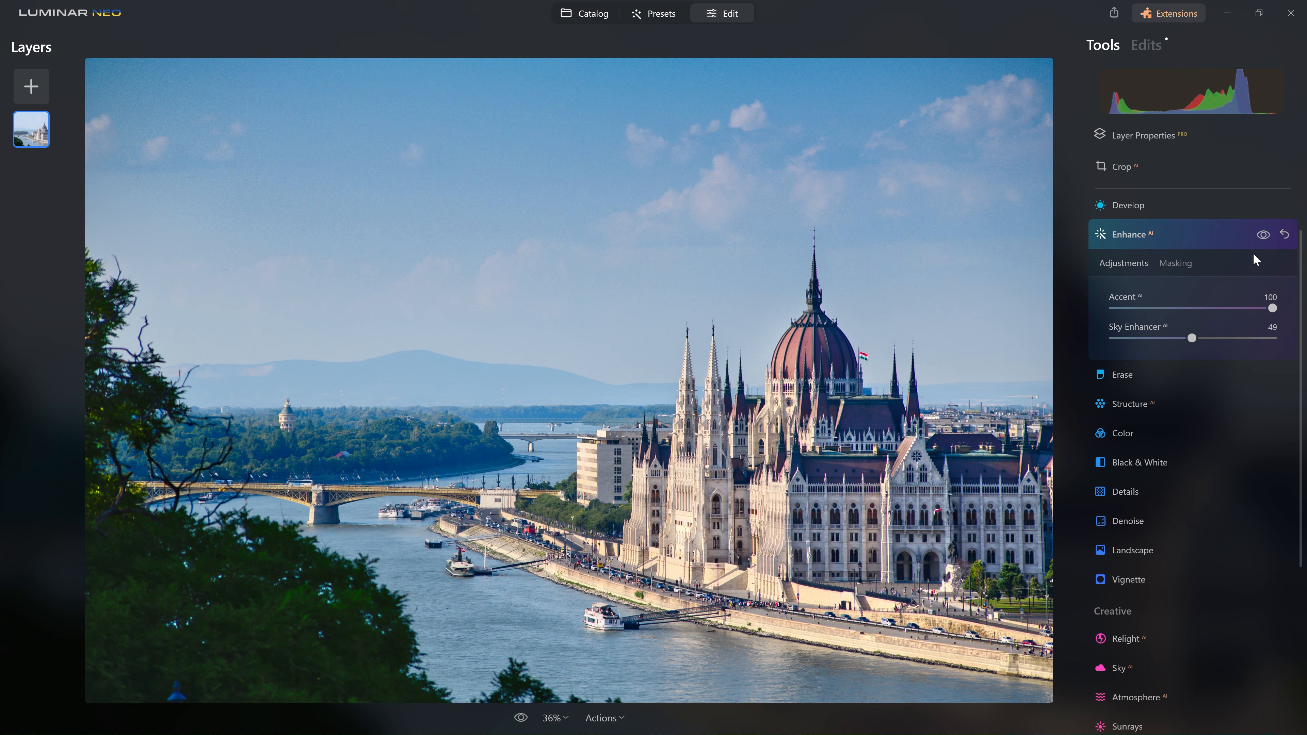
Step: Review the list of applied edits and compare the photo with and without the latest Enhance AI edit
{"action": "left_click", "coordinate": [1261, 242]}
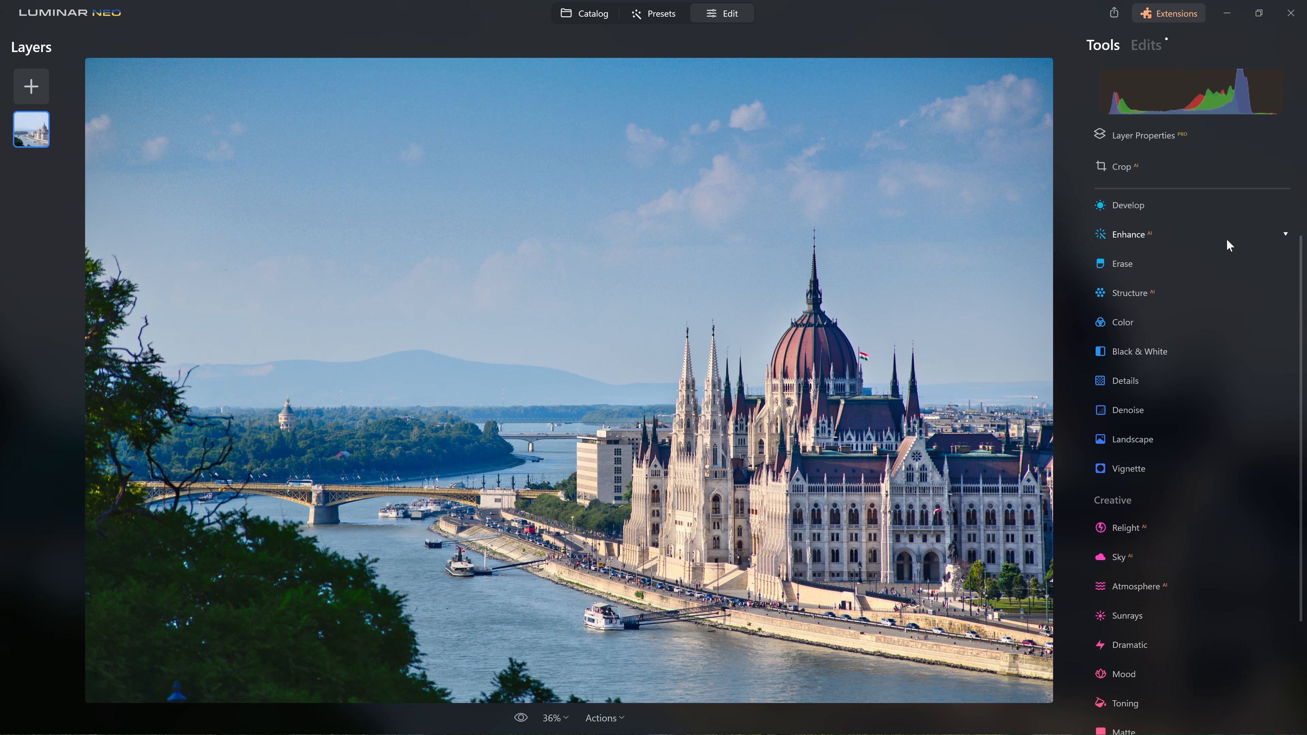
{"action": "left_click", "coordinate": [1141, 47]}
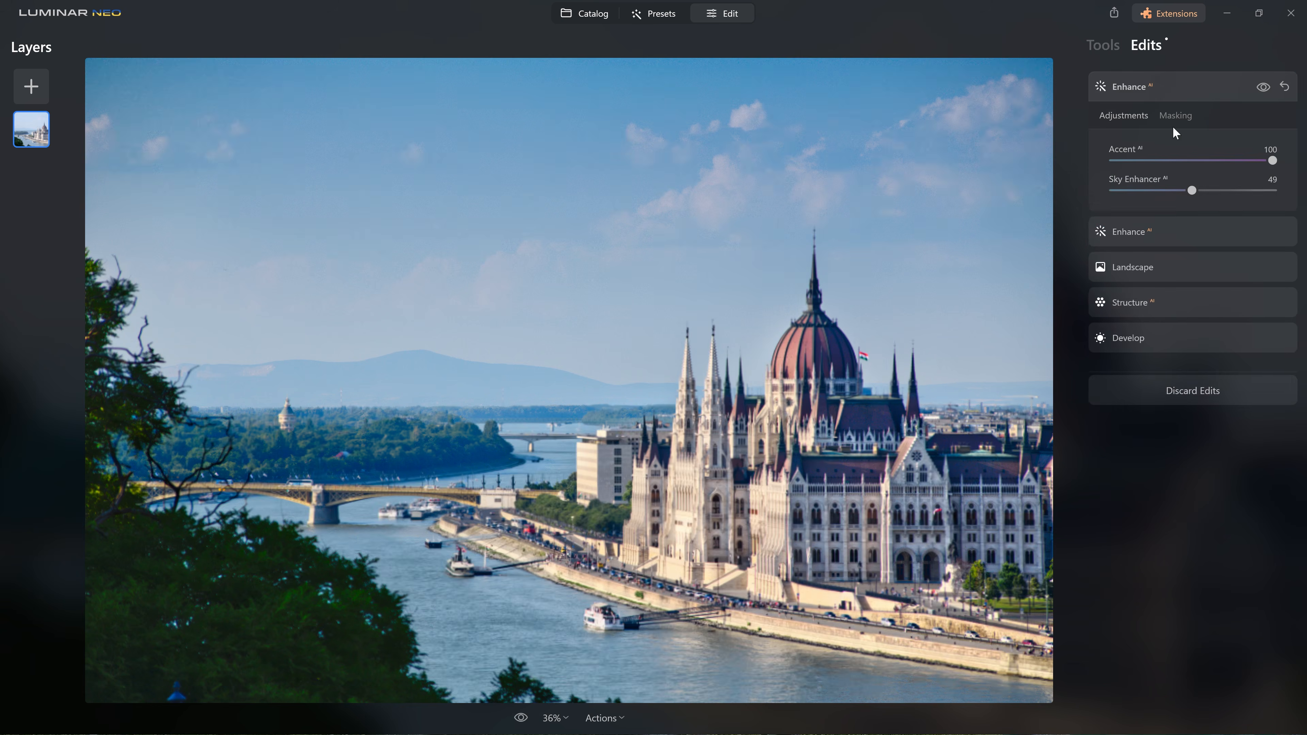
{"action": "left_click", "coordinate": [1264, 87]}
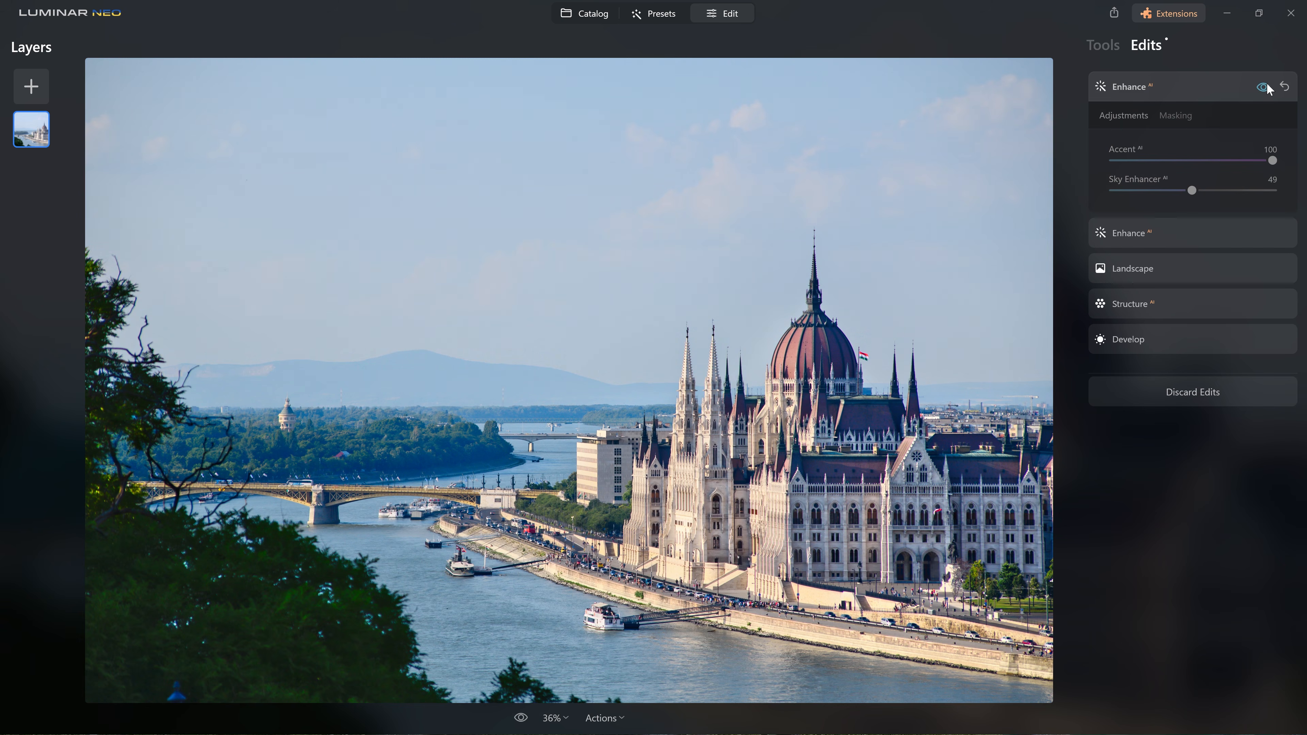
{"action": "left_click", "coordinate": [1264, 88]}
{"action": "left_click", "coordinate": [1265, 87]}
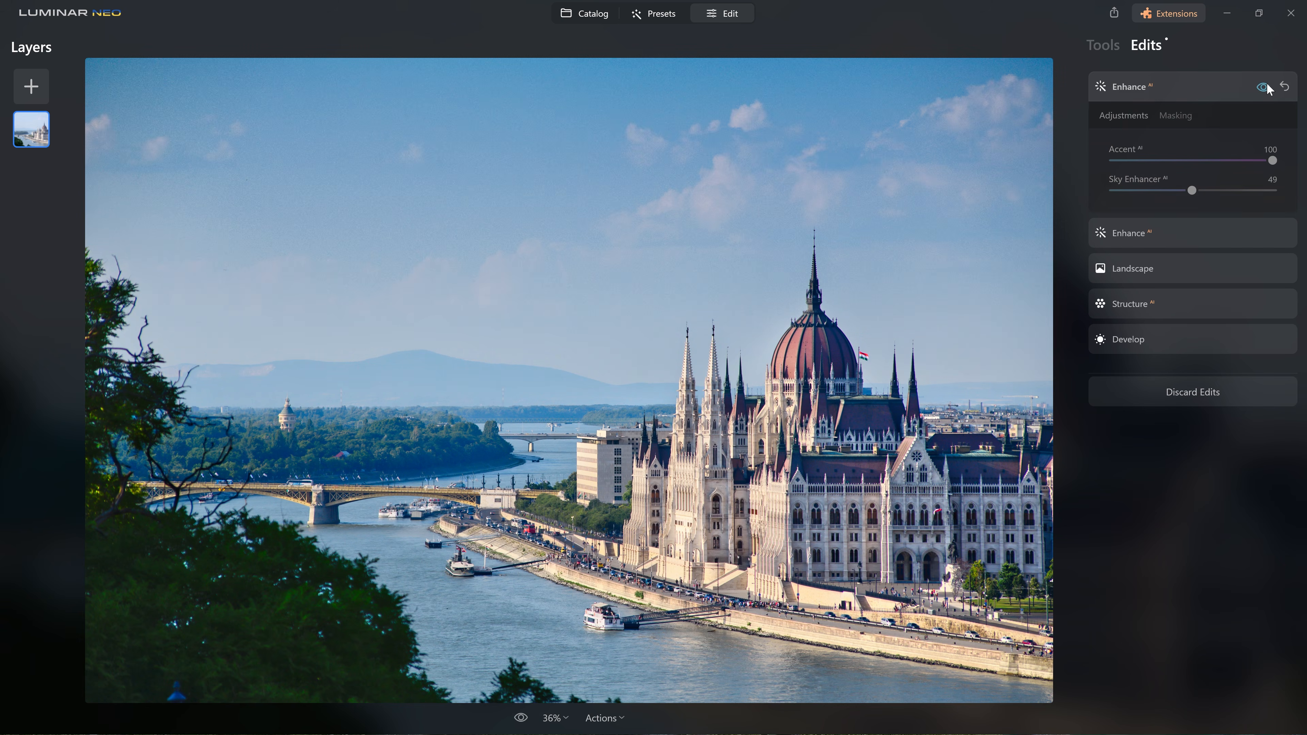
{"action": "left_click", "coordinate": [1264, 87]}
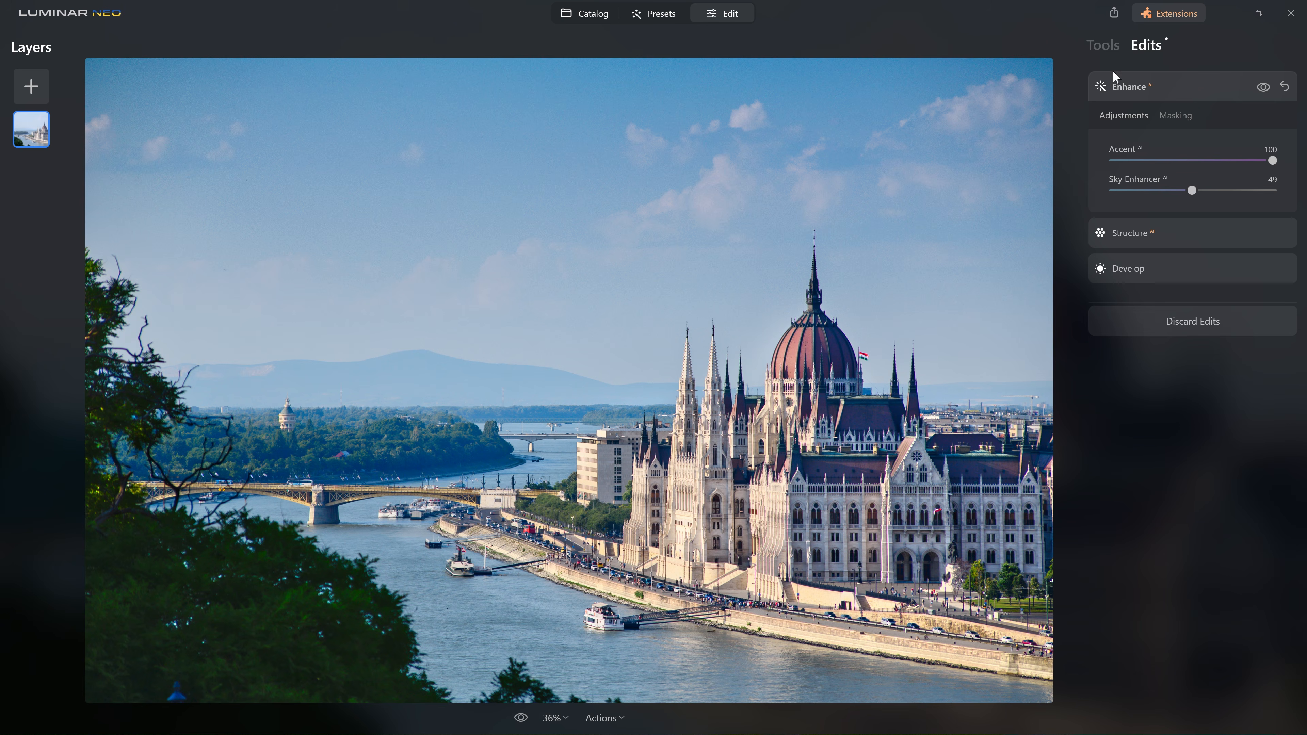
Step: Try the Color tool's Saturation and Vibrance adjustments, lowering Vibrance to -52, and reset both to 0
{"action": "left_click", "coordinate": [1102, 45]}
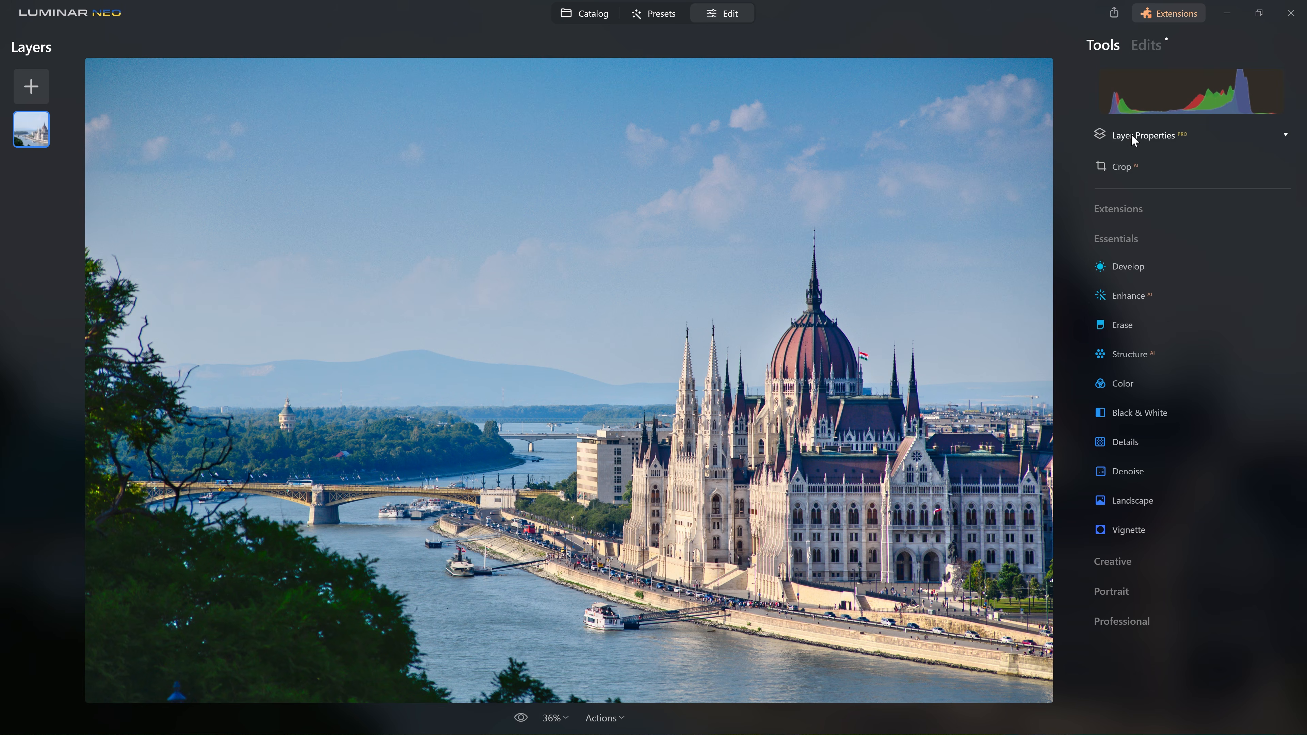
{"action": "left_click", "coordinate": [1123, 383]}
{"action": "scroll", "coordinate": [1164, 350], "scroll_direction": "down", "scroll_amount": 1}
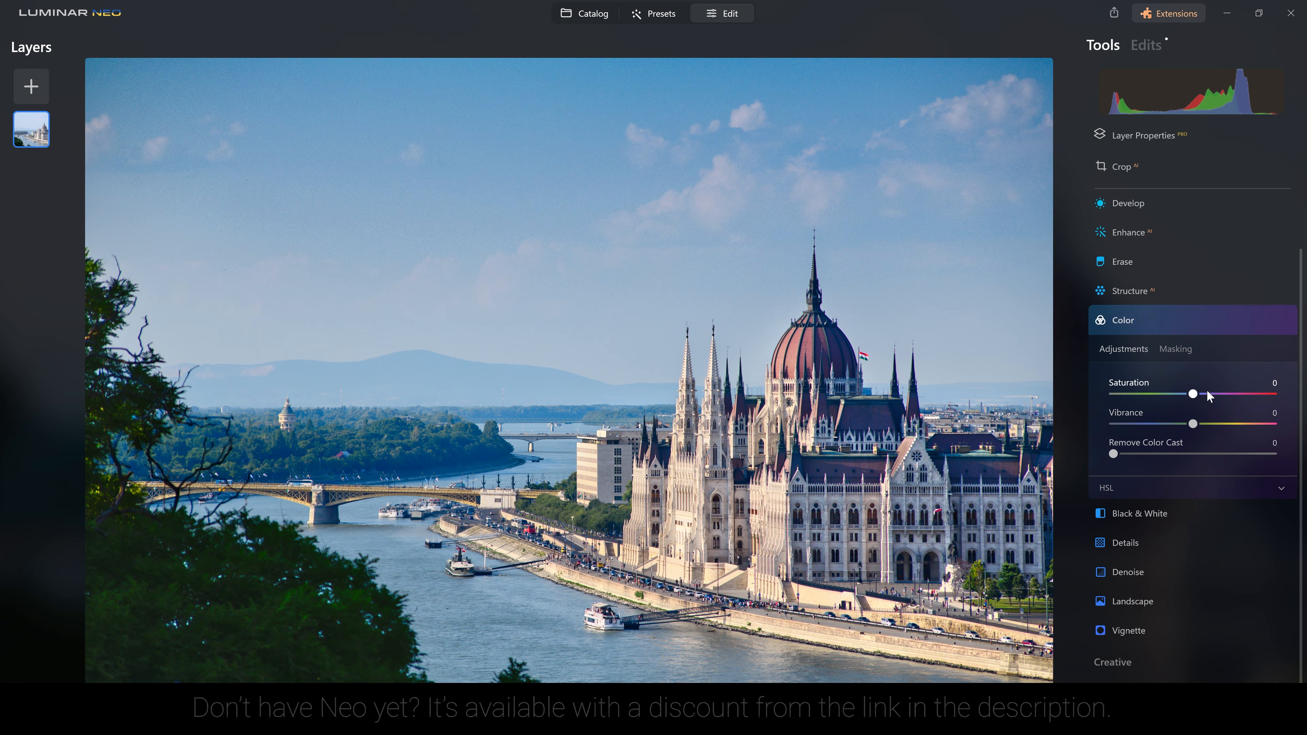
{"action": "left_click_drag", "start_coordinate": [1192, 395], "coordinate": [1158, 433]}
{"action": "double_click", "coordinate": [1233, 393]}
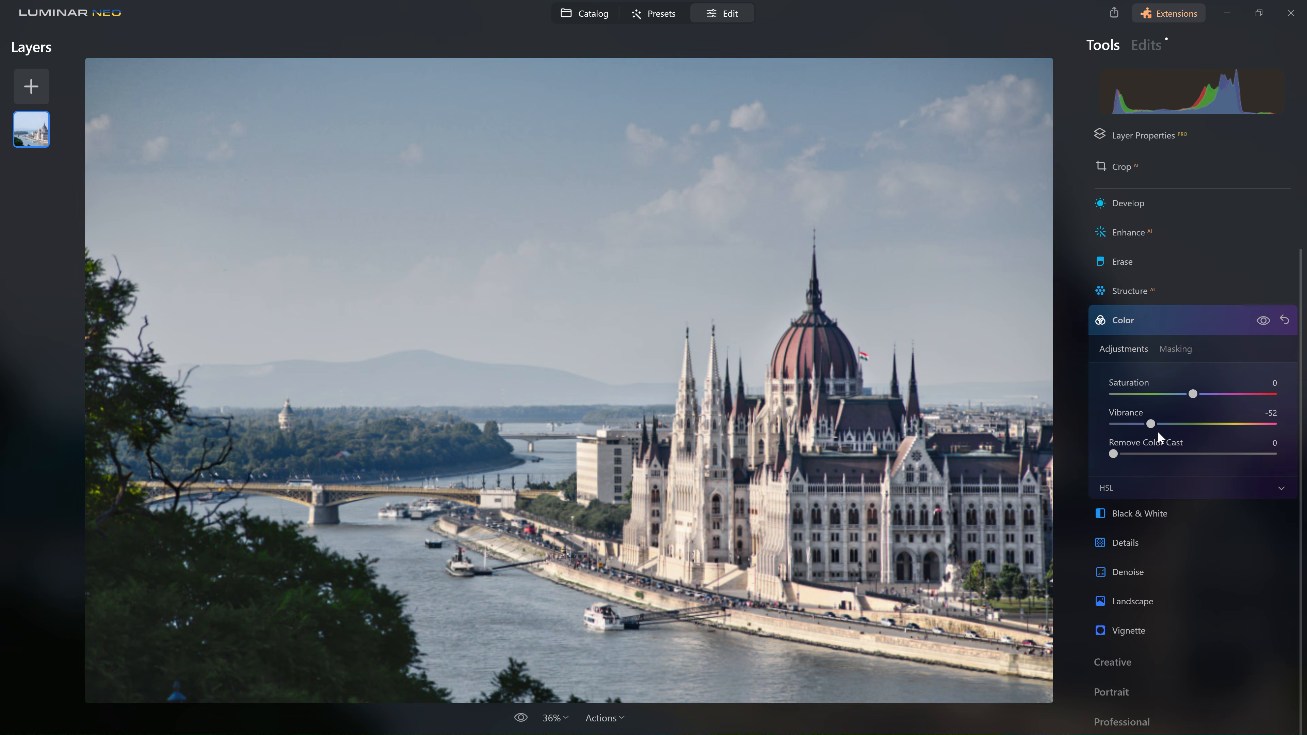
{"action": "double_click", "coordinate": [1150, 424]}
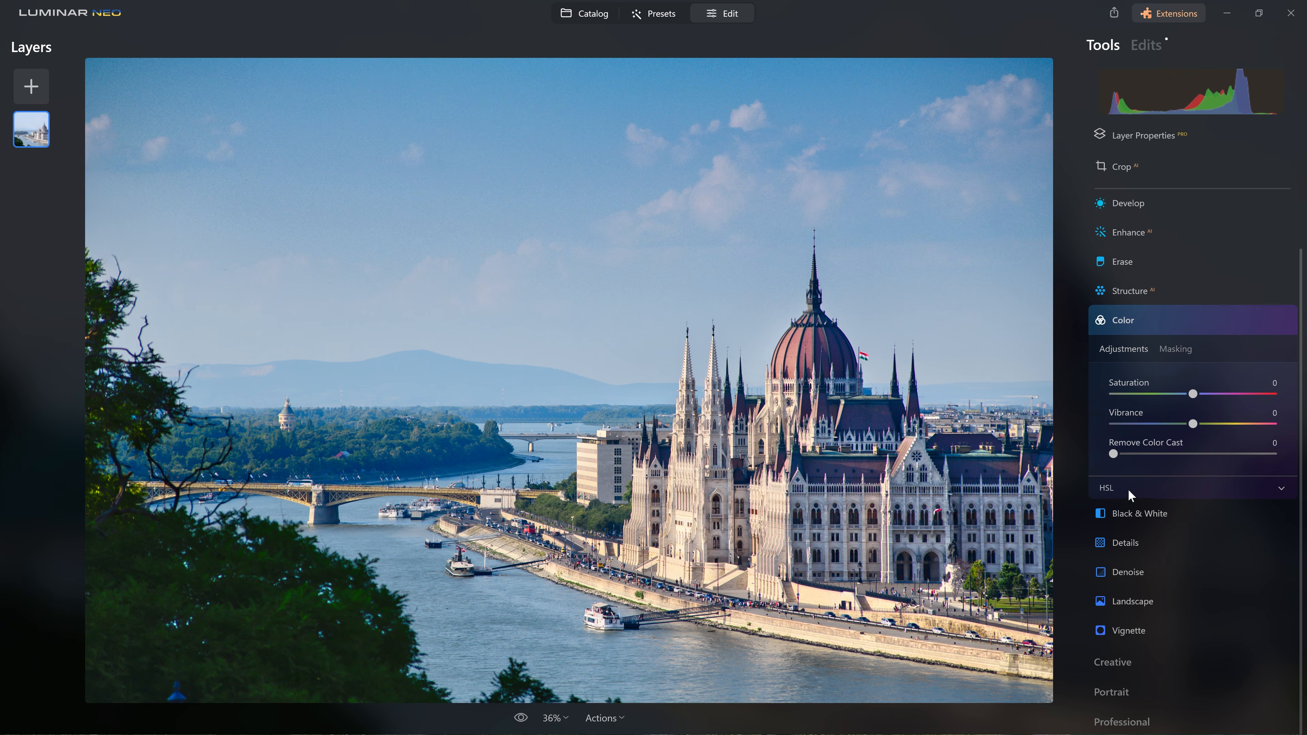
Step: In the Color tool's HSL settings, try Blue saturation at 100 and settle it at -10
{"action": "left_click", "coordinate": [1110, 493]}
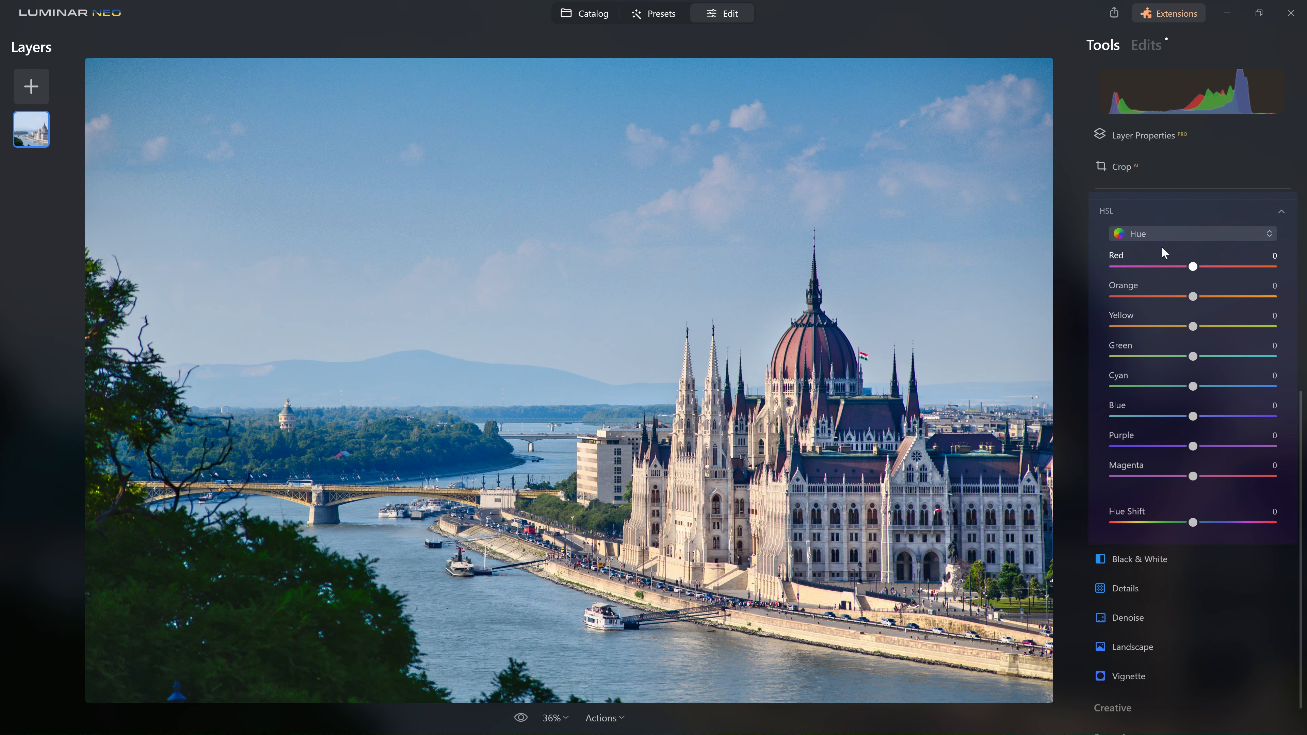
{"action": "left_click", "coordinate": [1163, 236]}
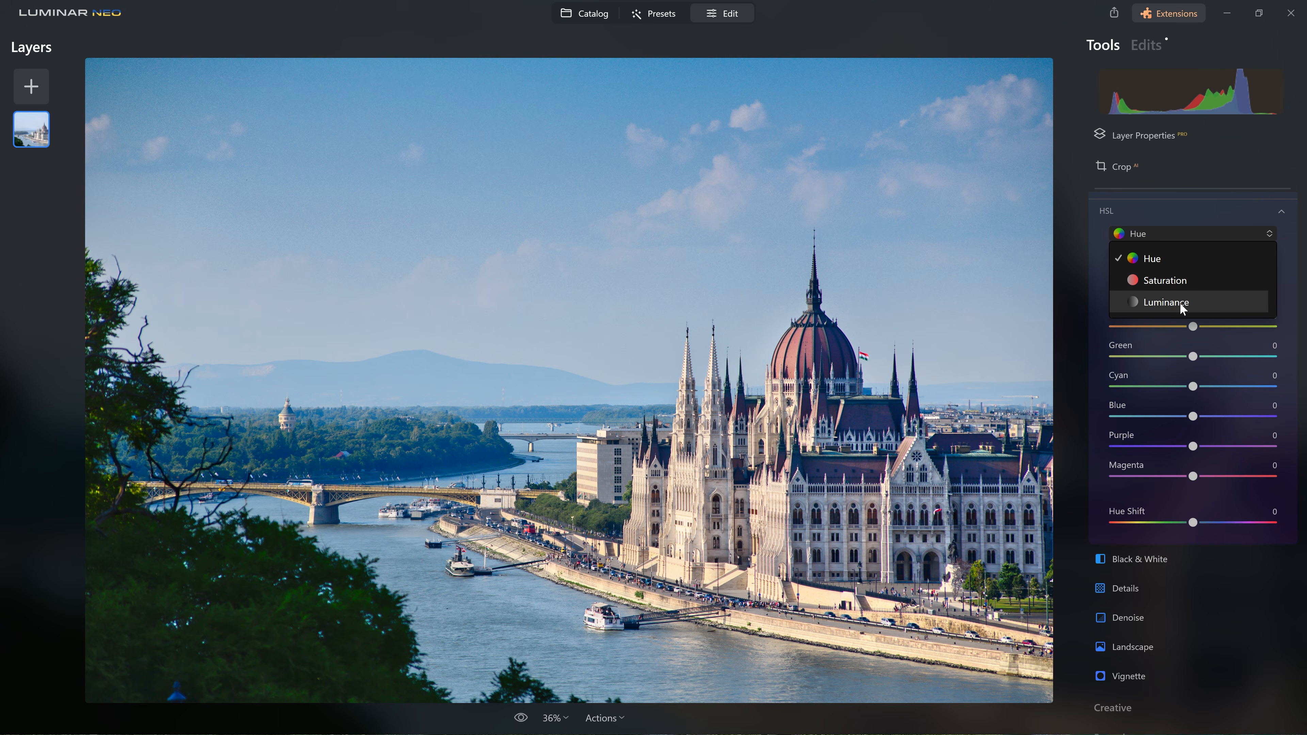
{"action": "left_click", "coordinate": [1171, 213]}
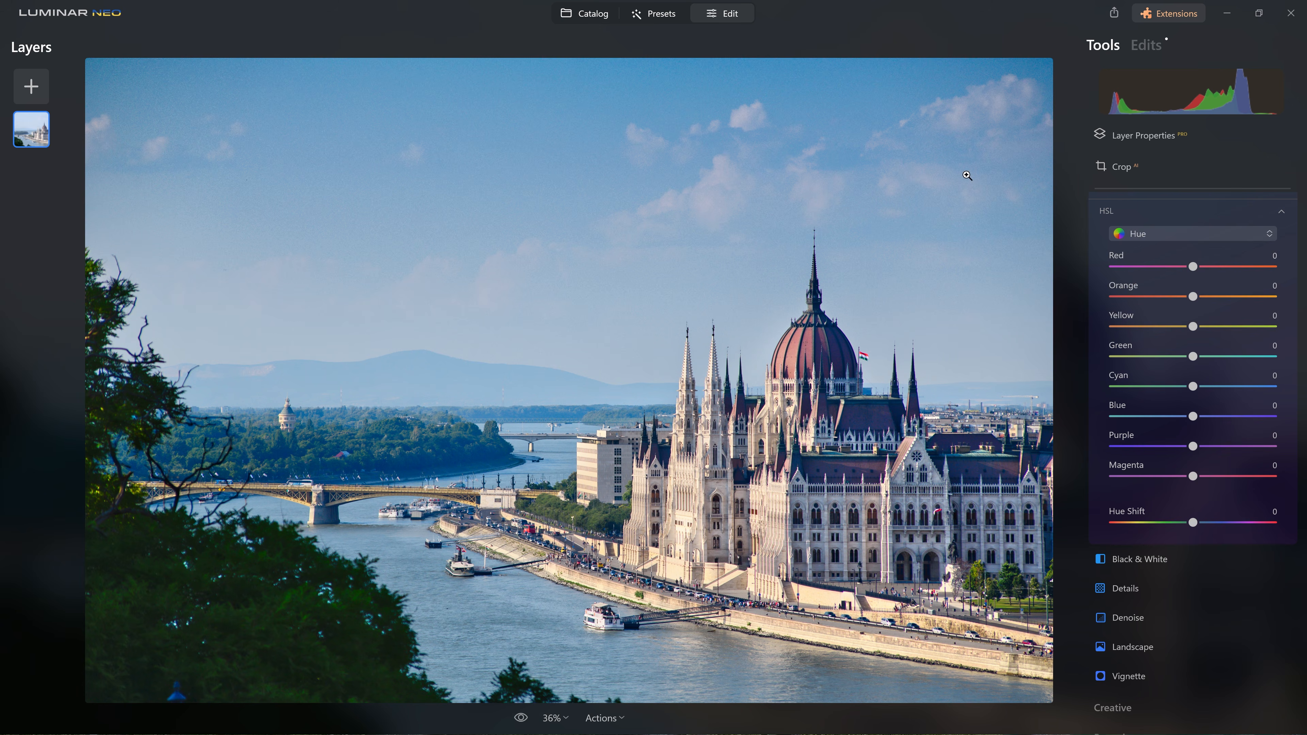
{"action": "left_click", "coordinate": [1173, 232]}
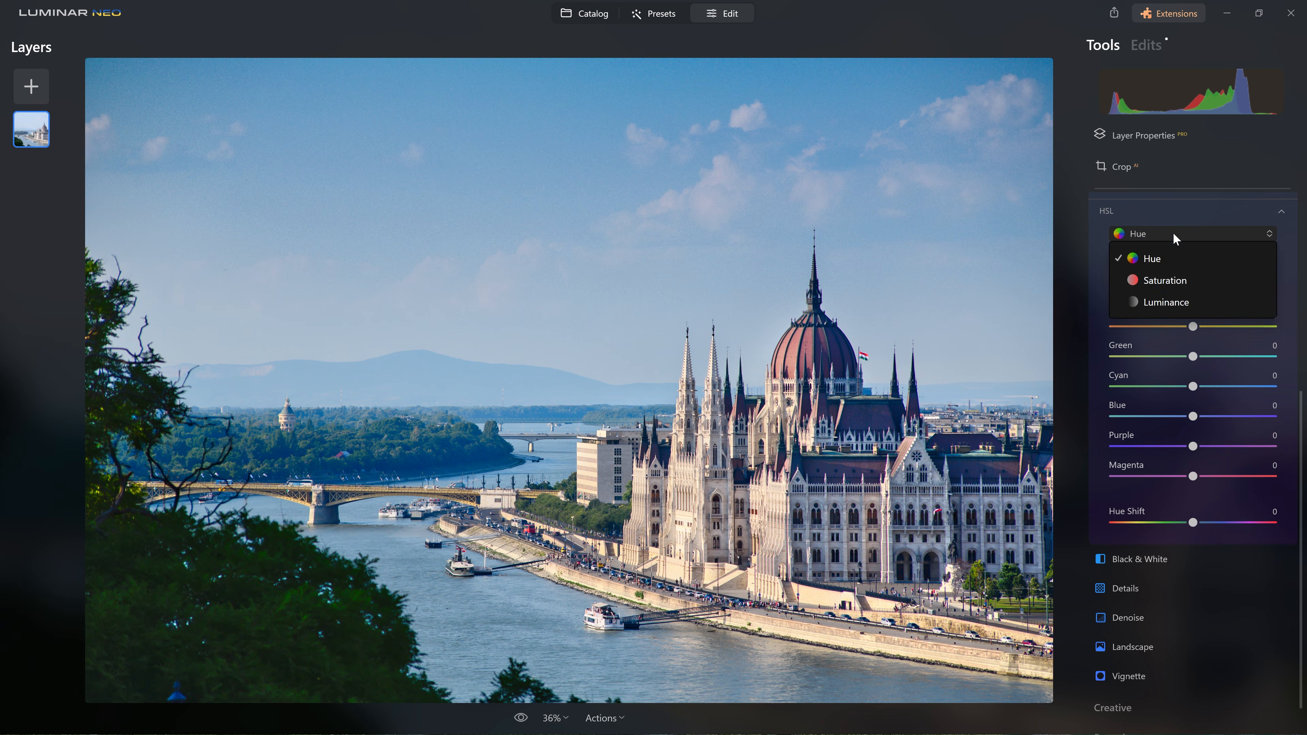
{"action": "left_click", "coordinate": [1159, 282]}
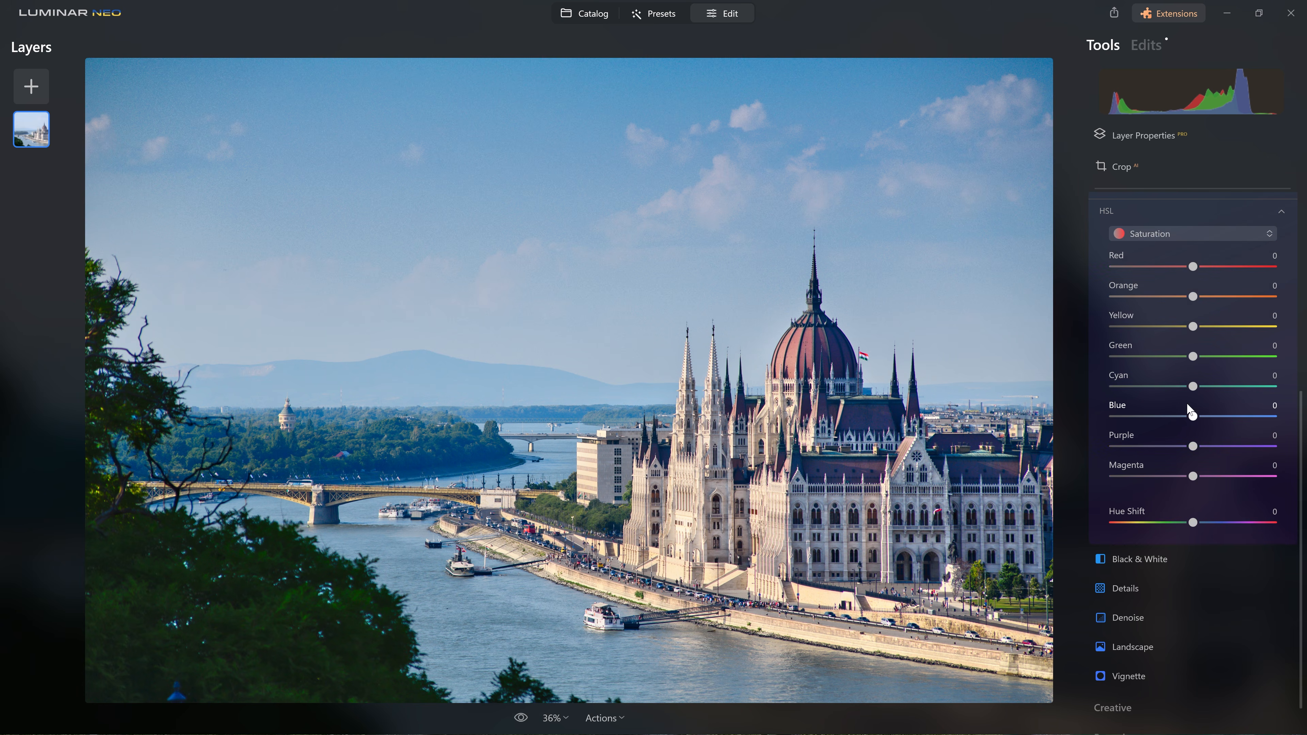
{"action": "left_click_drag", "start_coordinate": [1192, 415], "coordinate": [1275, 431]}
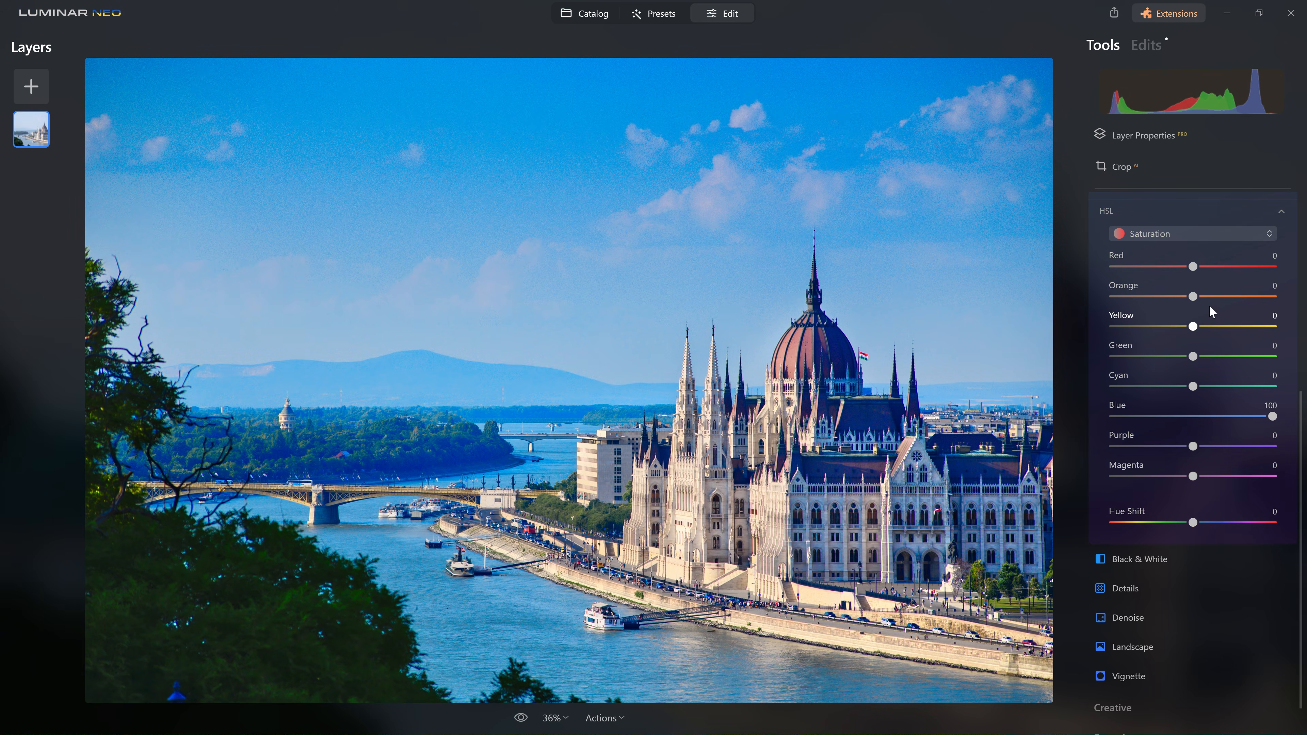
{"action": "left_click_drag", "start_coordinate": [1269, 416], "coordinate": [1186, 431]}
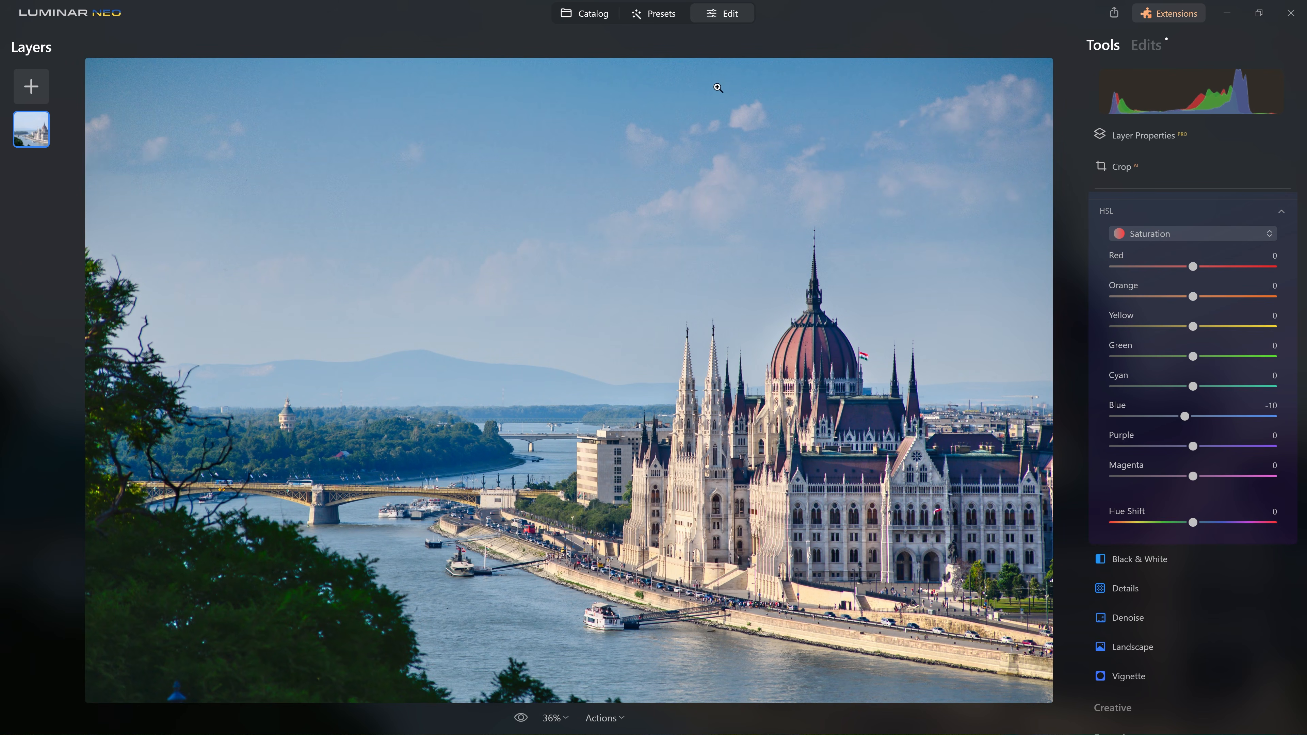
Step: Set the HSL Blue hue to 17 and compare the photo with and without the Color adjustment
{"action": "left_click", "coordinate": [1172, 233]}
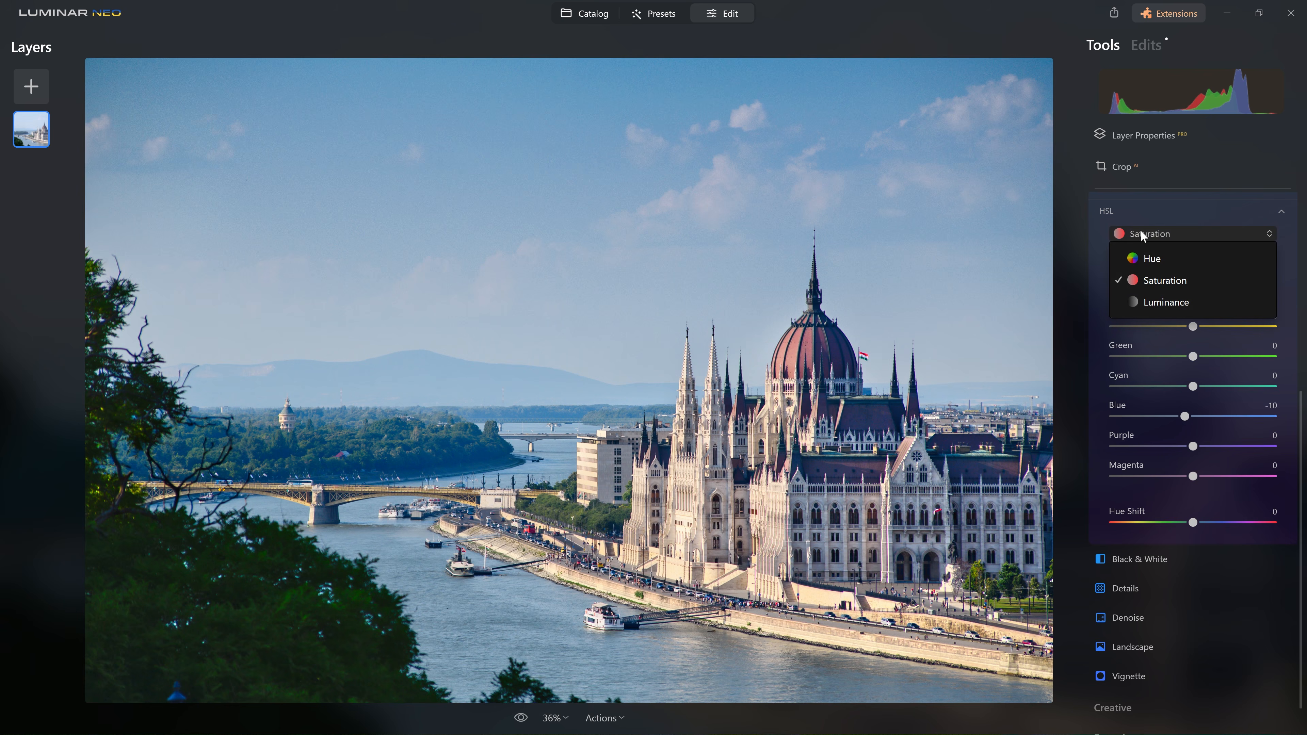
{"action": "left_click", "coordinate": [1151, 259]}
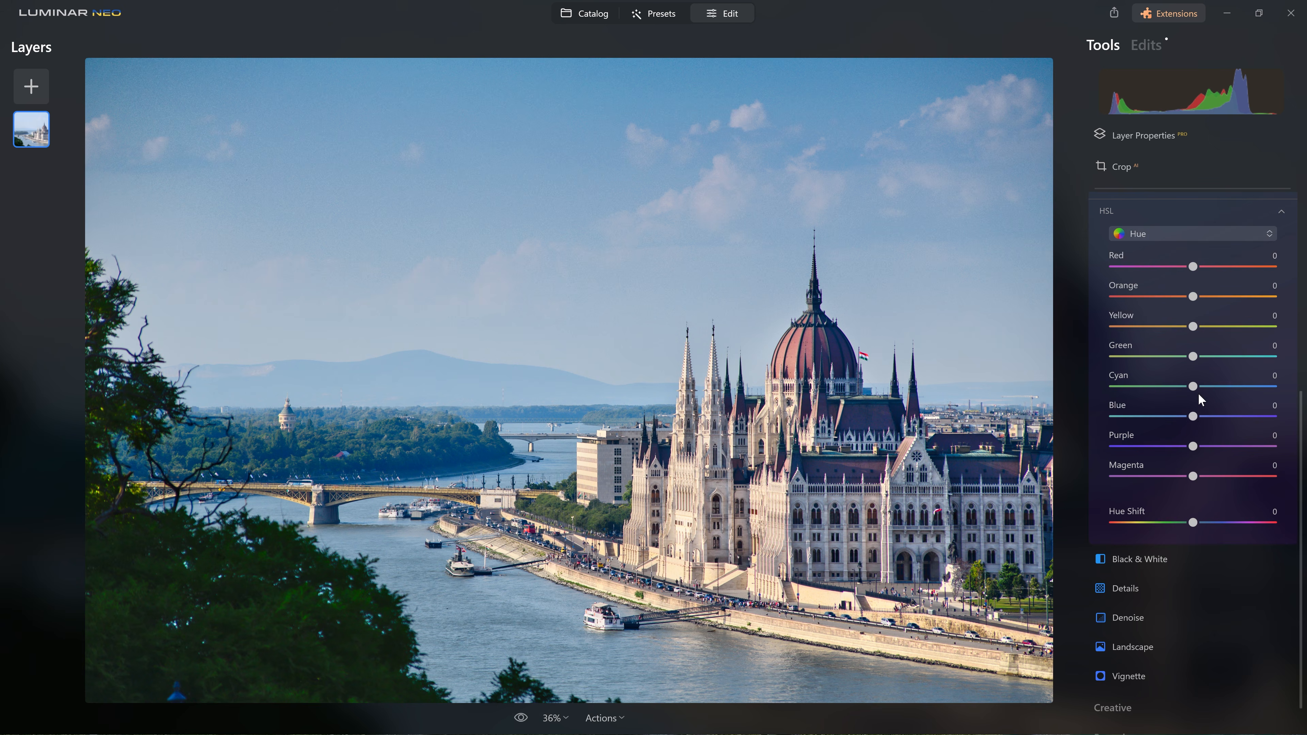
{"action": "mouse_move", "coordinate": [1193, 417]}
{"action": "left_mouse_down"}
{"action": "mouse_move", "coordinate": [1271, 412]}
{"action": "mouse_move", "coordinate": [1106, 452]}
{"action": "mouse_move", "coordinate": [1206, 410]}
{"action": "mouse_move", "coordinate": [1193, 416]}
{"action": "left_mouse_up"}
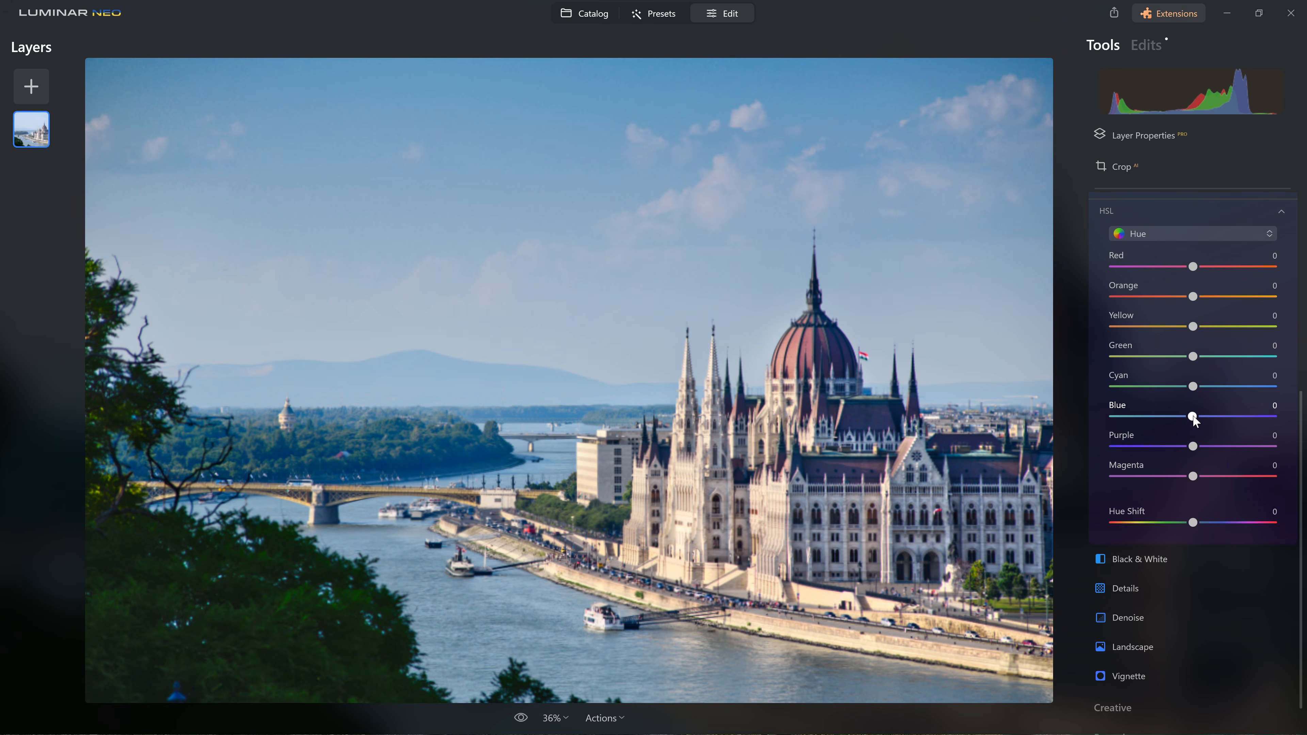
{"action": "scroll", "coordinate": [1207, 370], "scroll_direction": "up", "scroll_amount": 5}
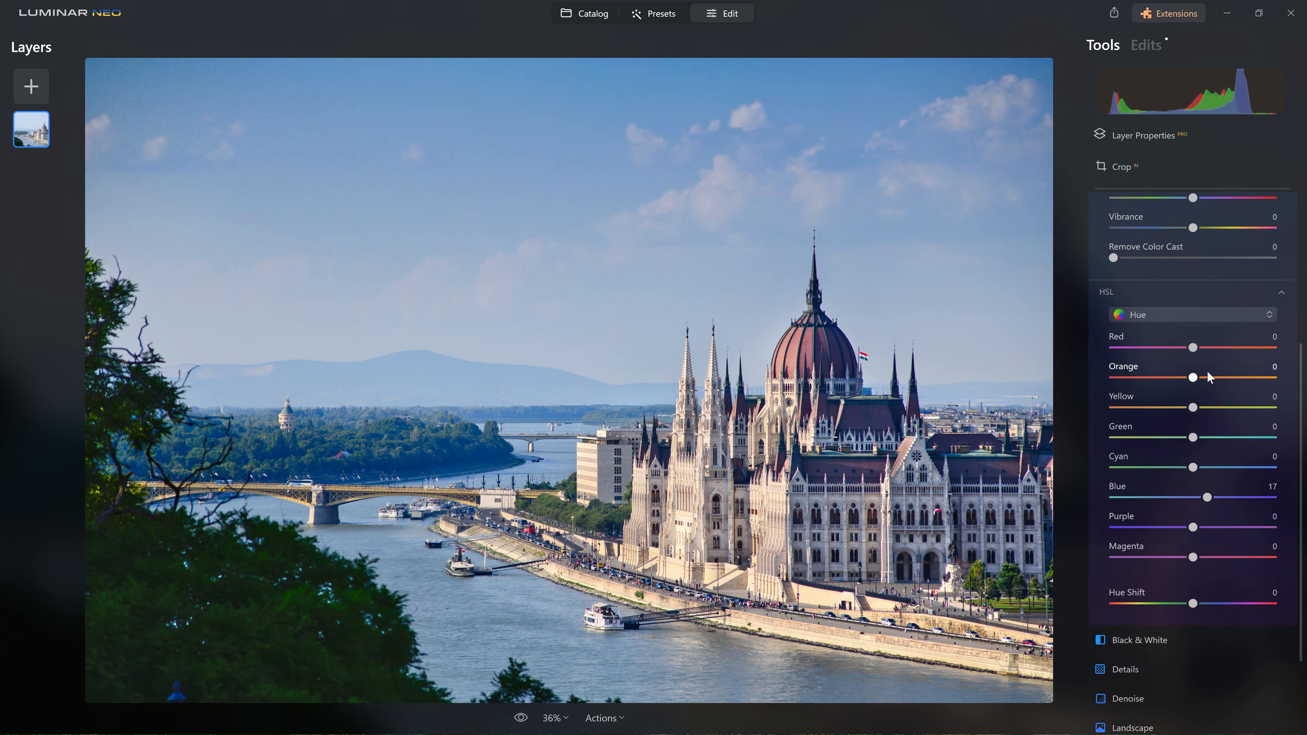
{"action": "left_click", "coordinate": [1262, 370]}
{"action": "left_click", "coordinate": [1261, 371]}
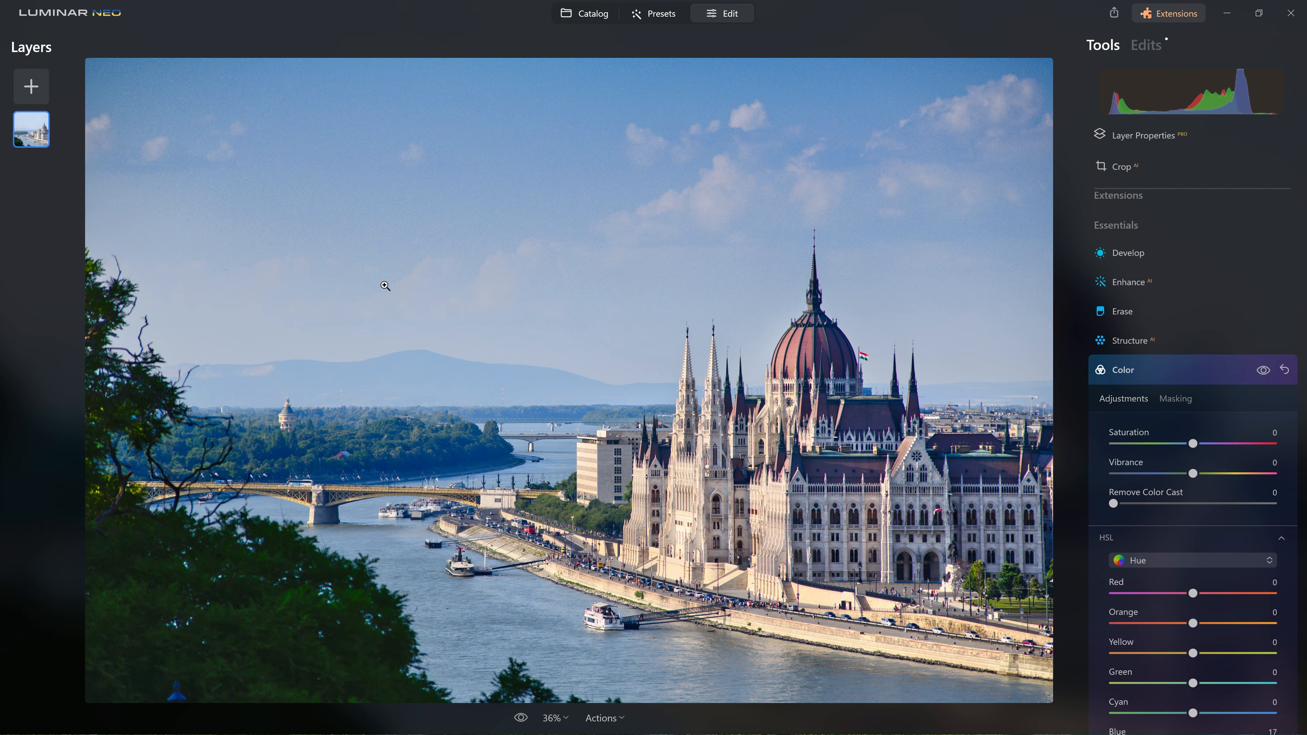
Step: Limit the Color adjustment to the sky with Mask AI and compare the photo with and without it
{"action": "left_click", "coordinate": [1176, 399]}
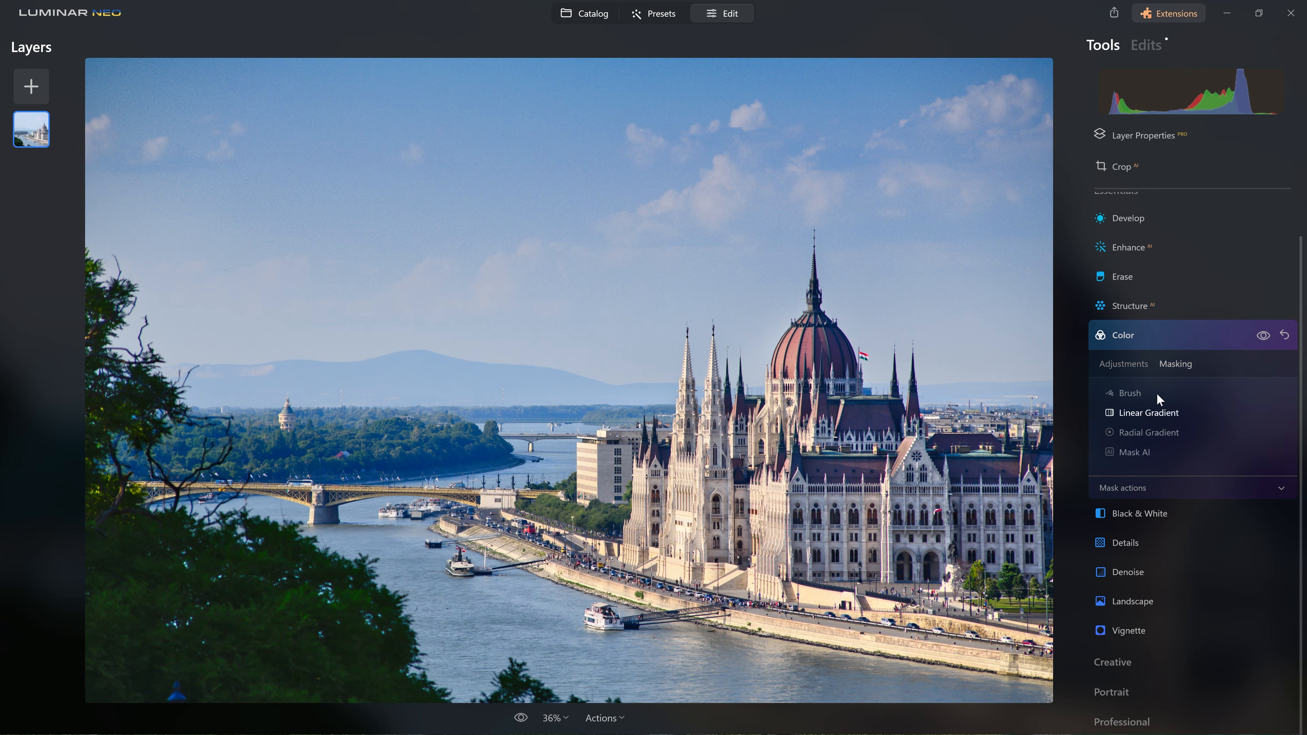
{"action": "left_click", "coordinate": [1142, 453]}
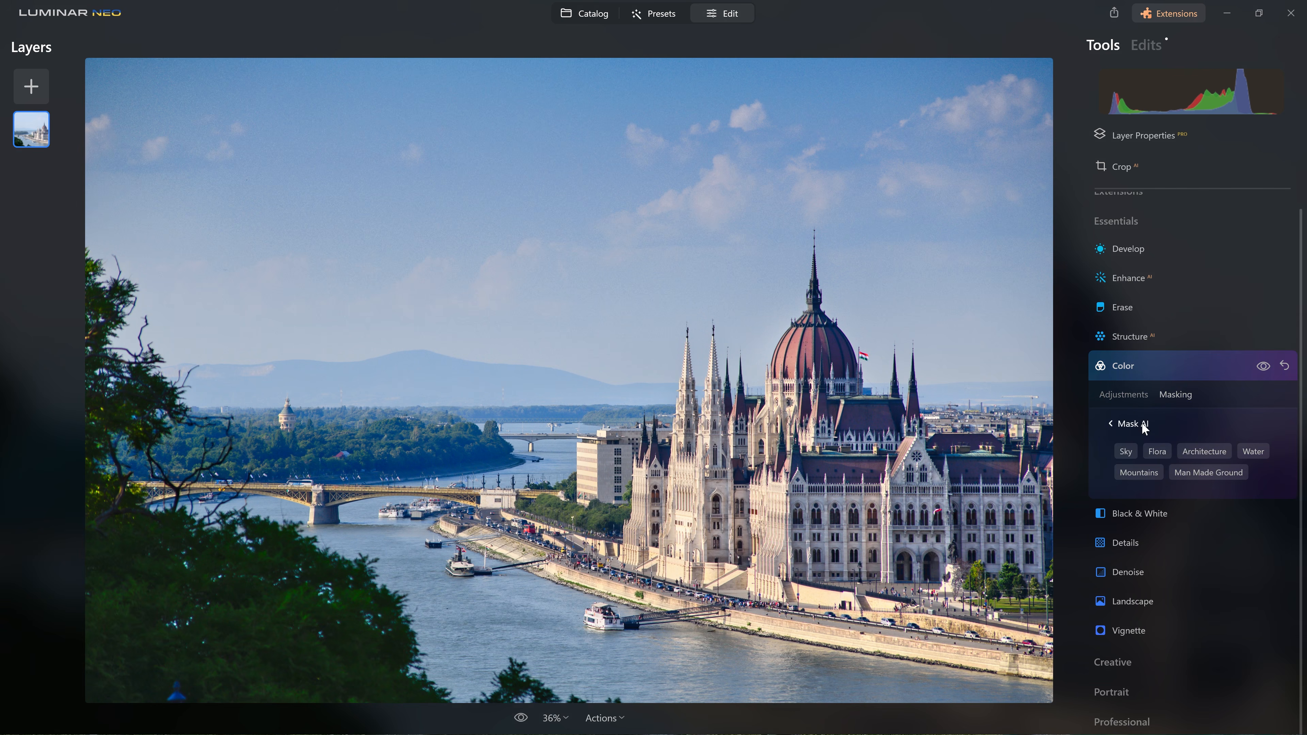
{"action": "left_click", "coordinate": [1129, 451]}
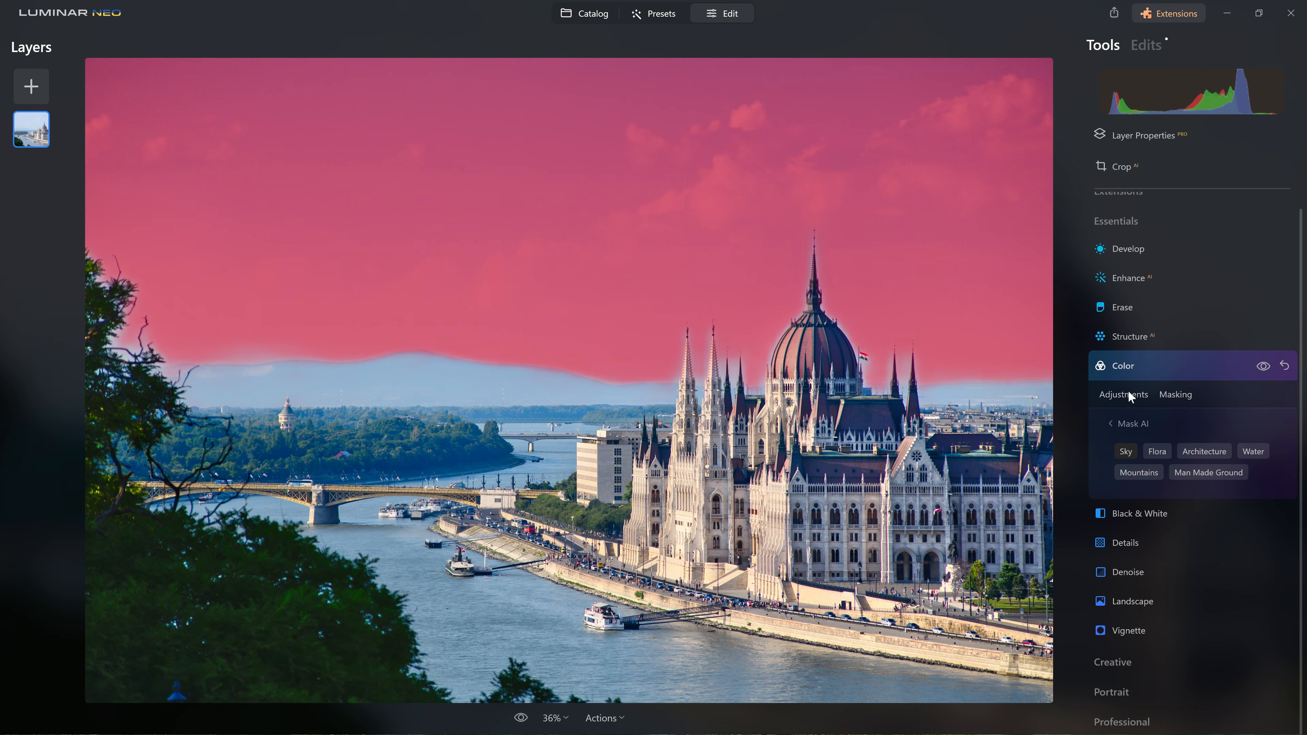
{"action": "left_click", "coordinate": [1126, 394]}
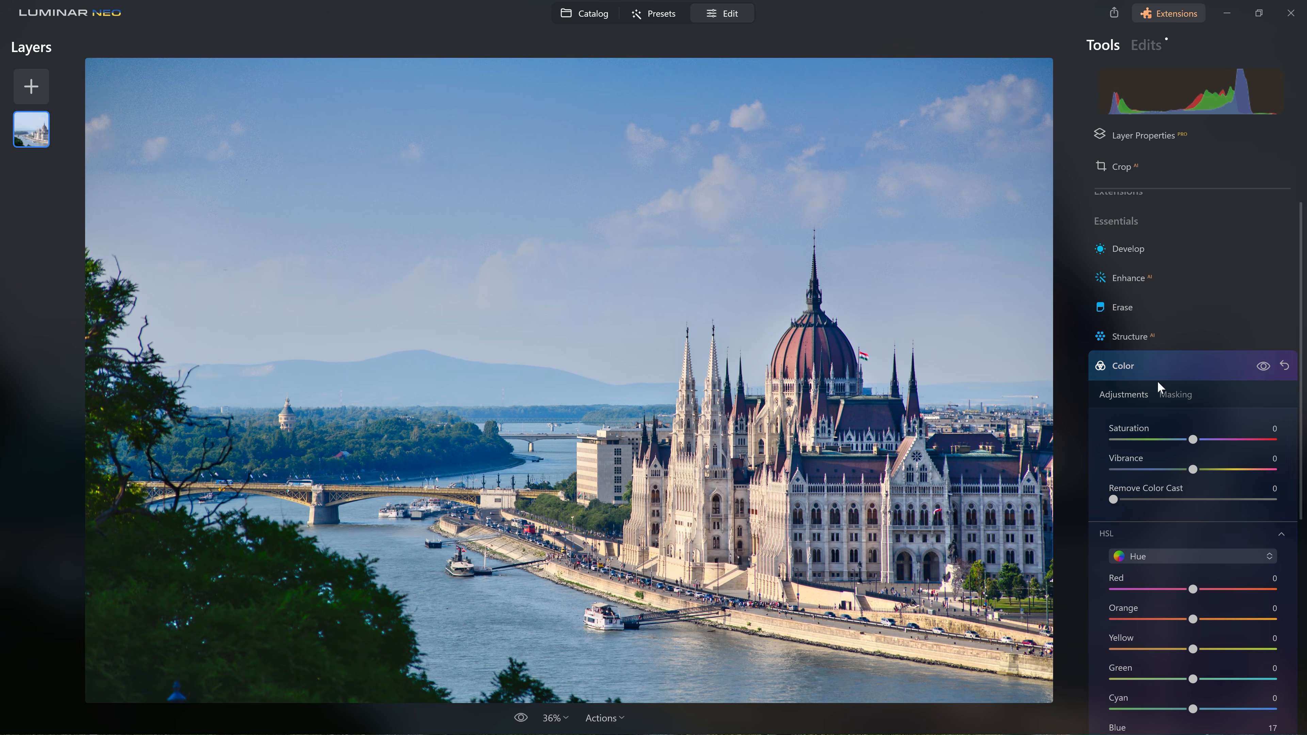
{"action": "left_click", "coordinate": [1264, 372]}
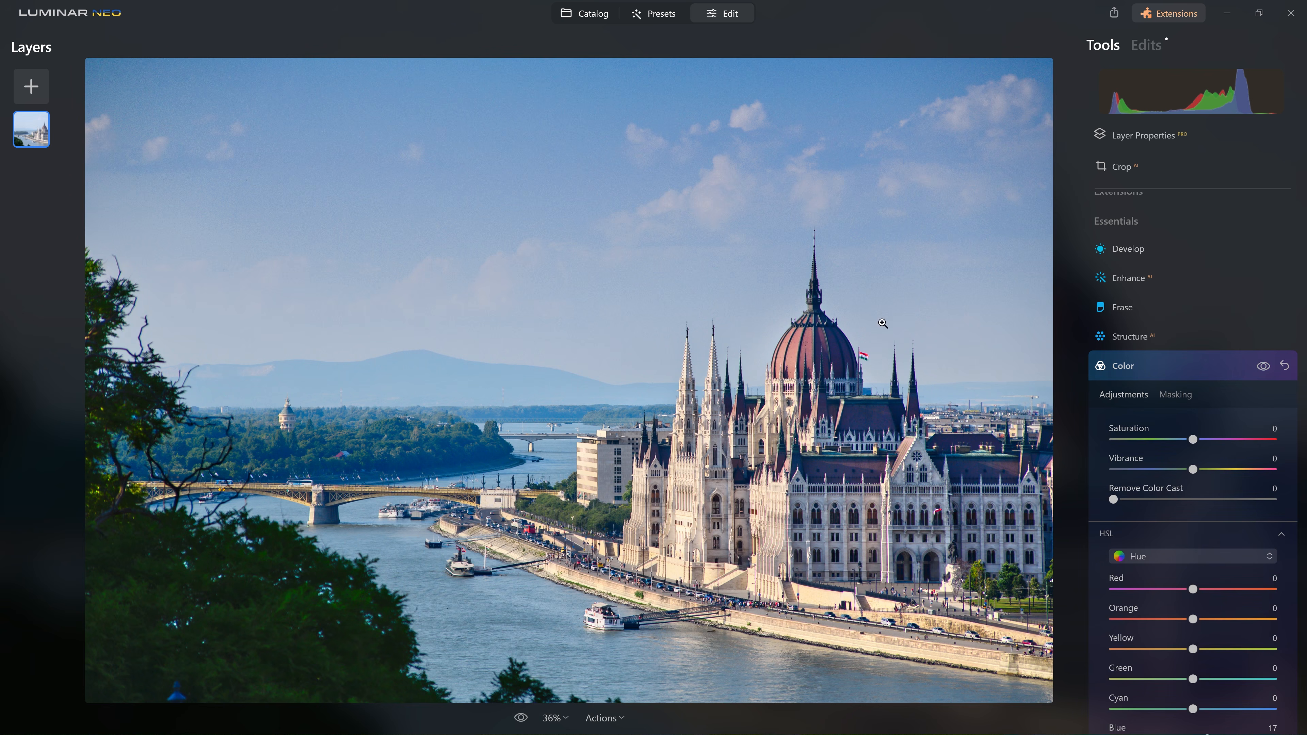
{"action": "left_click", "coordinate": [1261, 369]}
{"action": "left_click", "coordinate": [1262, 368]}
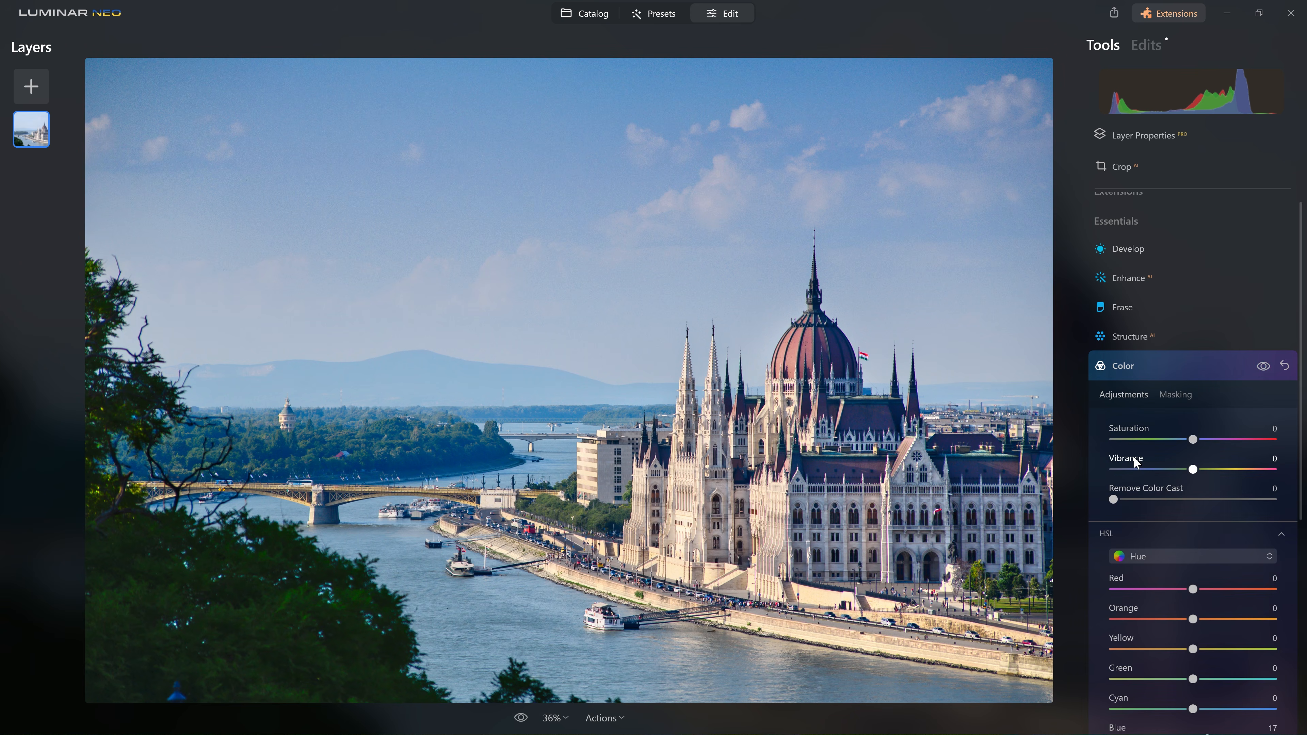
{"action": "left_click", "coordinate": [1172, 369]}
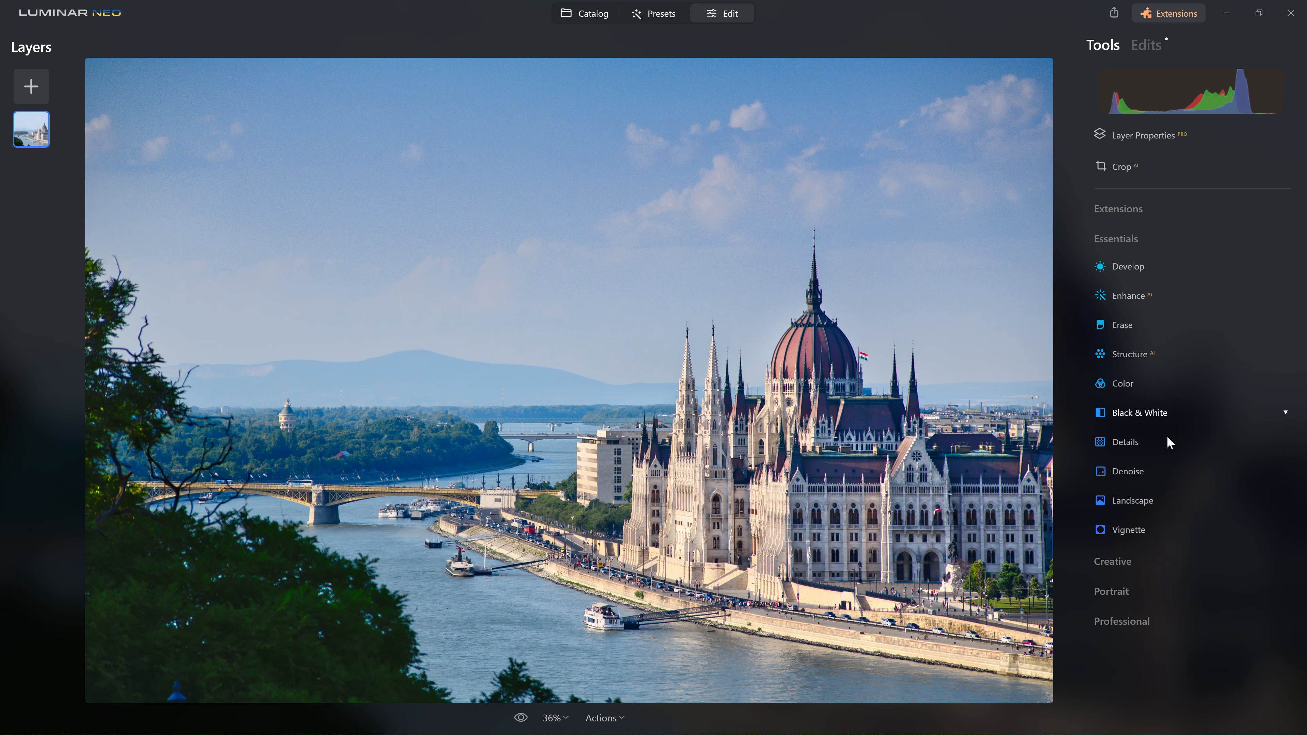
Step: Add a dark vignette with Amount -100, Size 33 and Feather 100
{"action": "left_click", "coordinate": [1141, 537]}
{"action": "left_click_drag", "start_coordinate": [1183, 604], "coordinate": [1098, 597]}
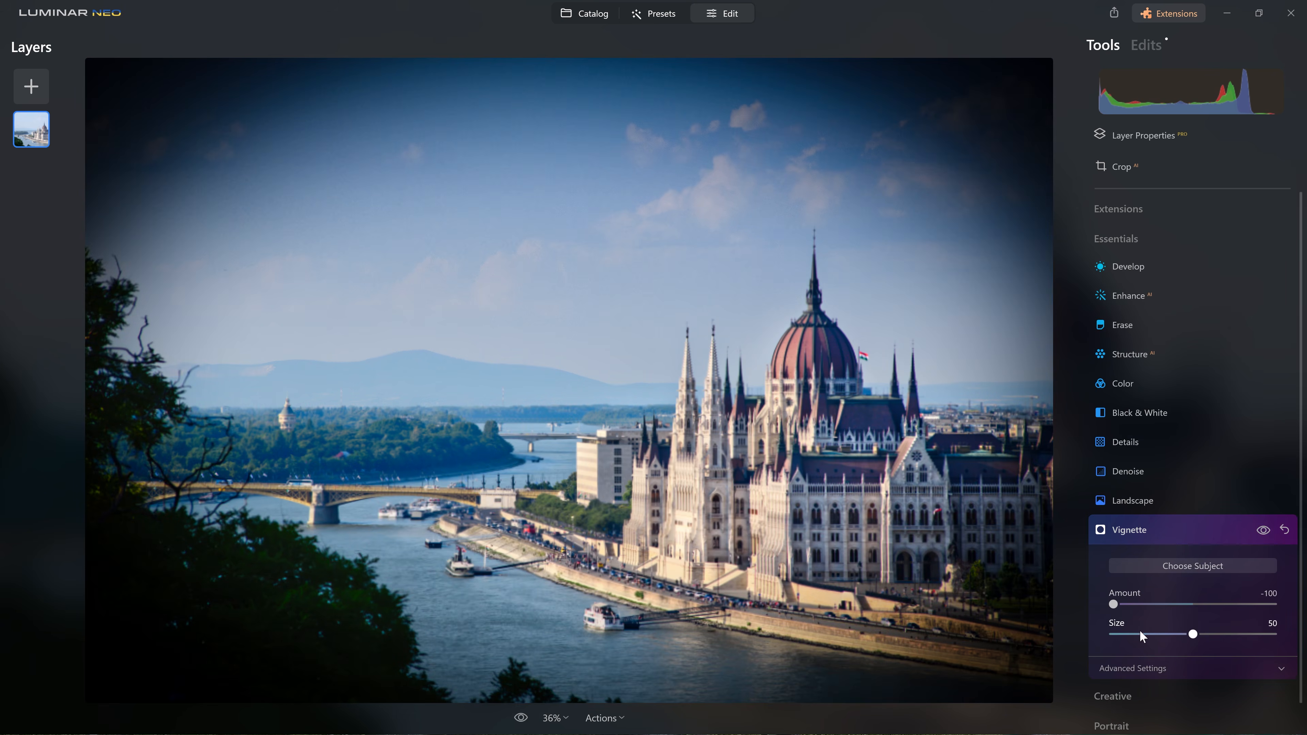
{"action": "scroll", "coordinate": [1142, 624], "scroll_direction": "down", "scroll_amount": 1}
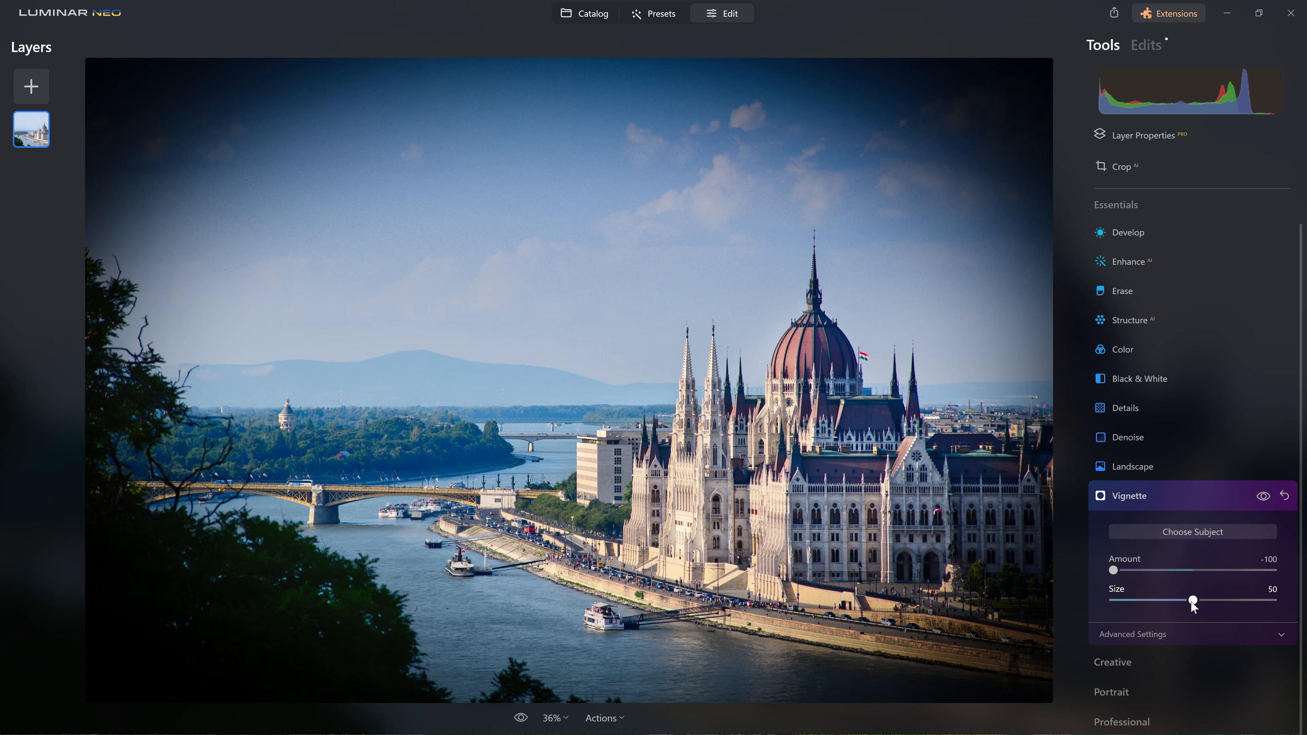
{"action": "mouse_move", "coordinate": [1185, 598]}
{"action": "left_mouse_down"}
{"action": "mouse_move", "coordinate": [1137, 598]}
{"action": "mouse_move", "coordinate": [1166, 599]}
{"action": "left_mouse_up"}
{"action": "left_click", "coordinate": [1182, 630]}
{"action": "scroll", "coordinate": [1179, 586], "scroll_direction": "down", "scroll_amount": 3}
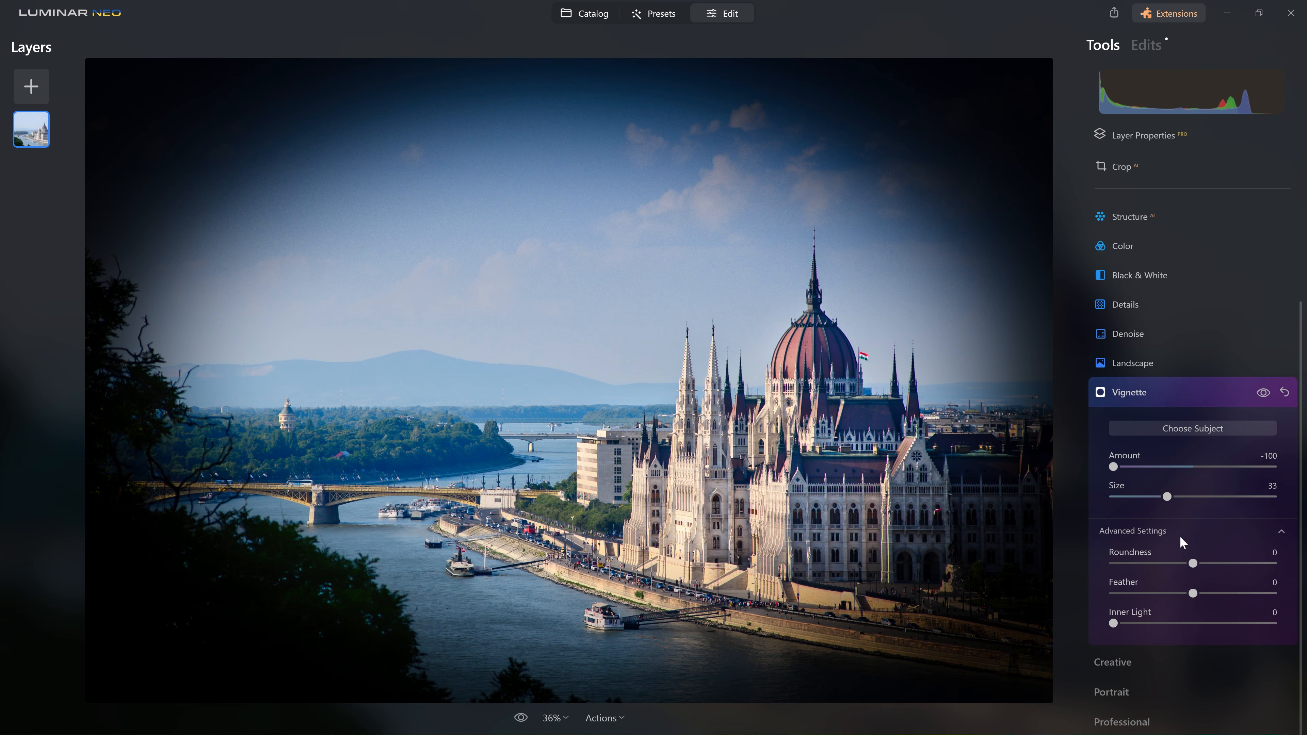
{"action": "left_click_drag", "start_coordinate": [1193, 593], "coordinate": [1272, 595]}
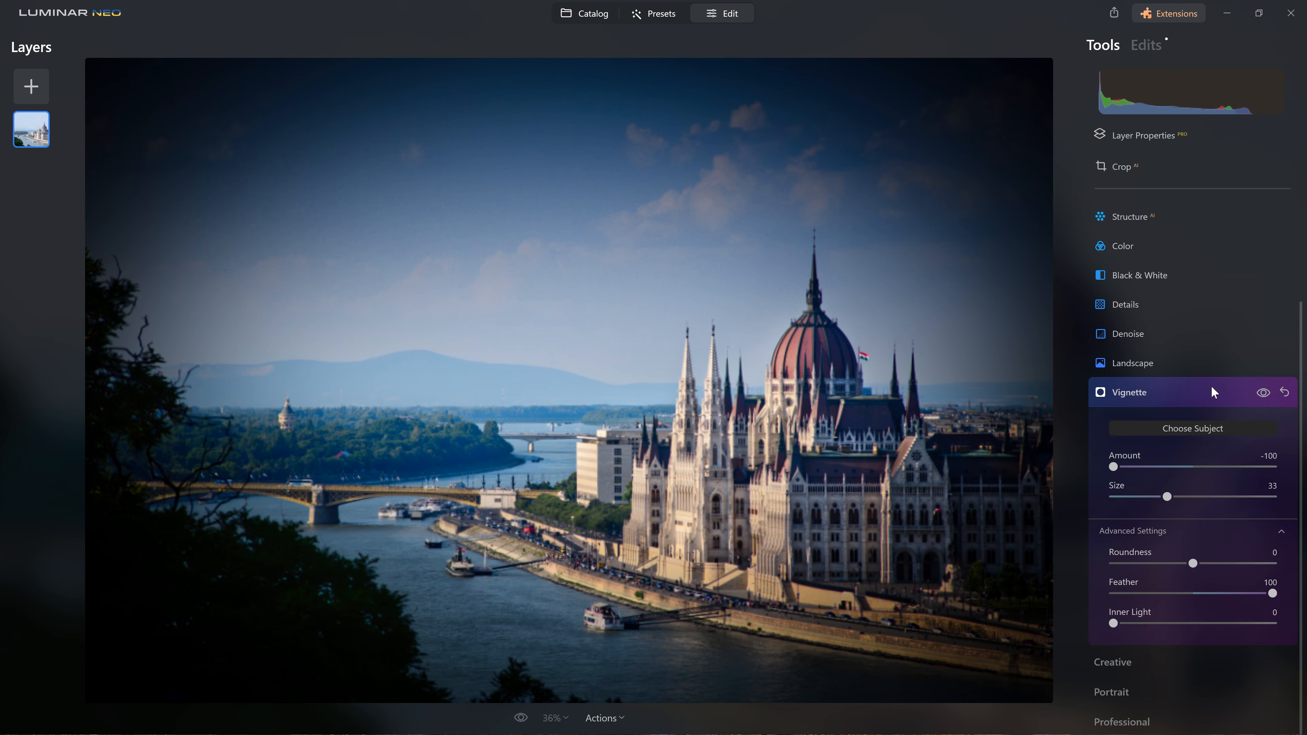
Step: Centre the vignette's subject on the parliament building, trying the bridge as an alternative centre in between
{"action": "left_click", "coordinate": [1187, 428]}
{"action": "left_click", "coordinate": [796, 416]}
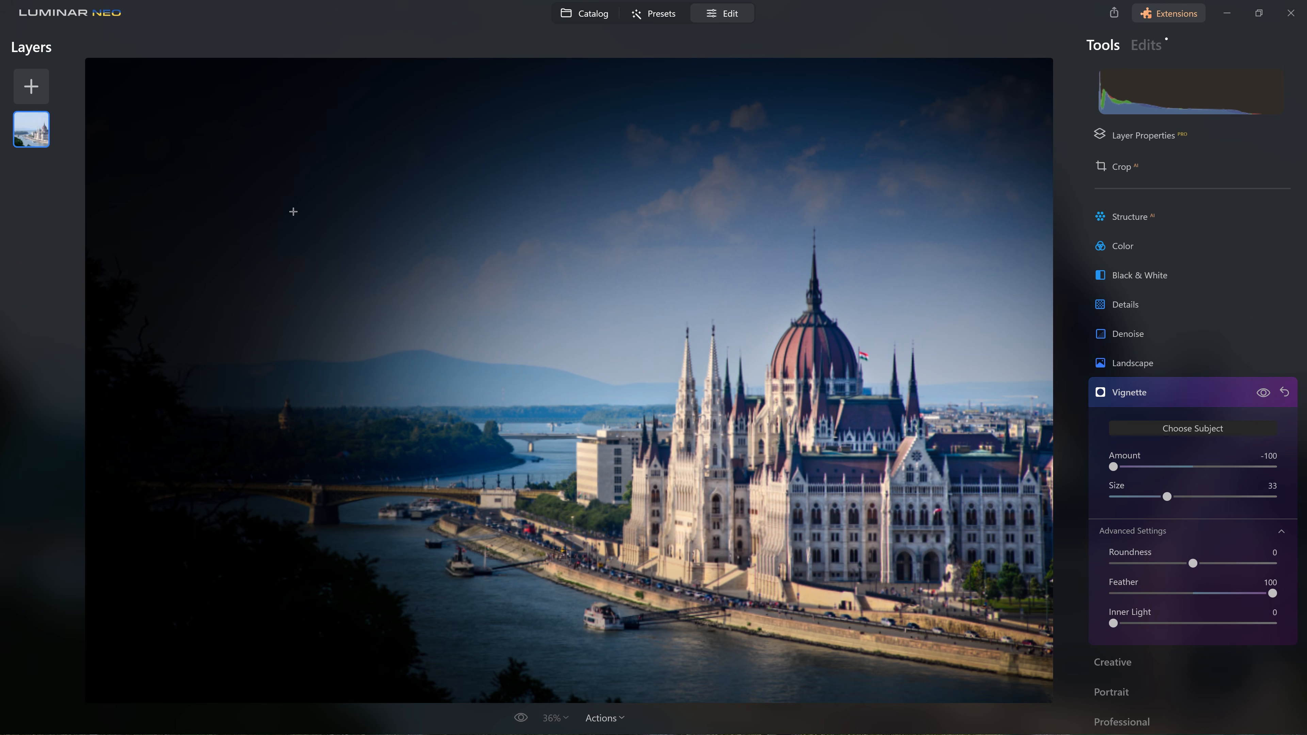
{"action": "left_click", "coordinate": [332, 505]}
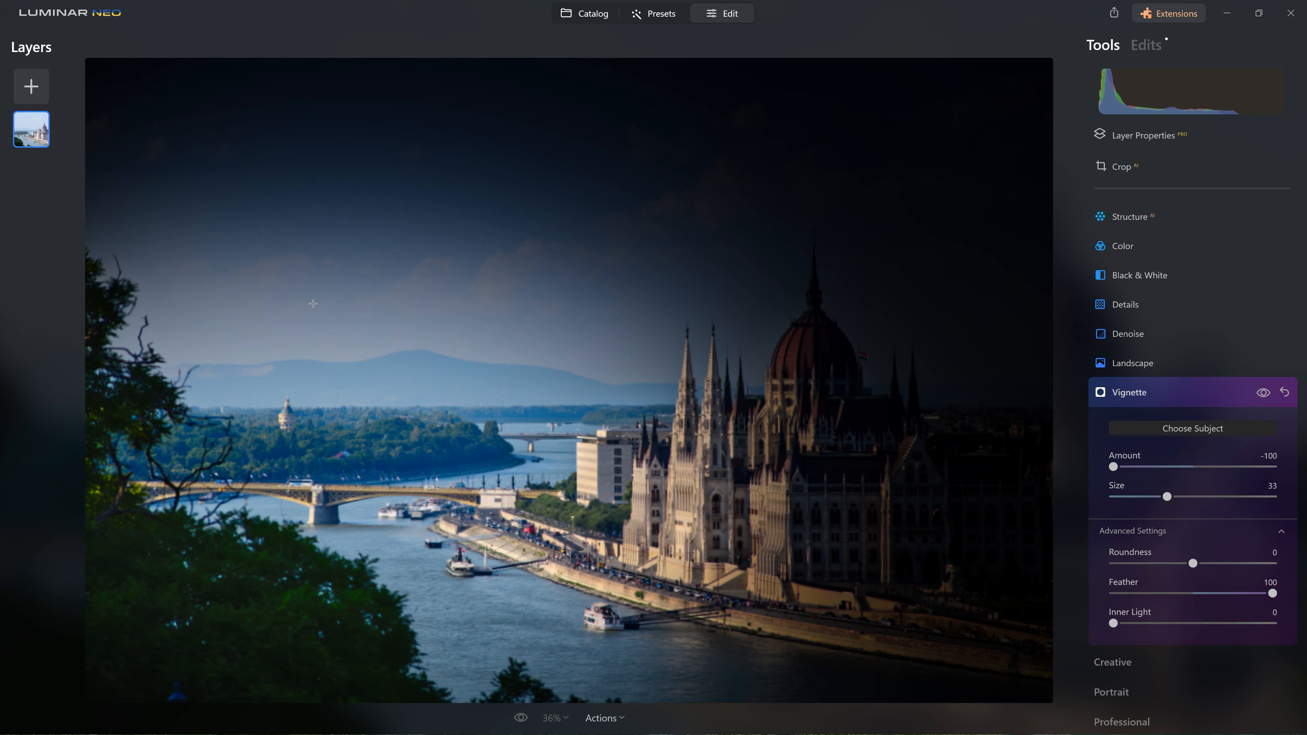
{"action": "left_click", "coordinate": [819, 455]}
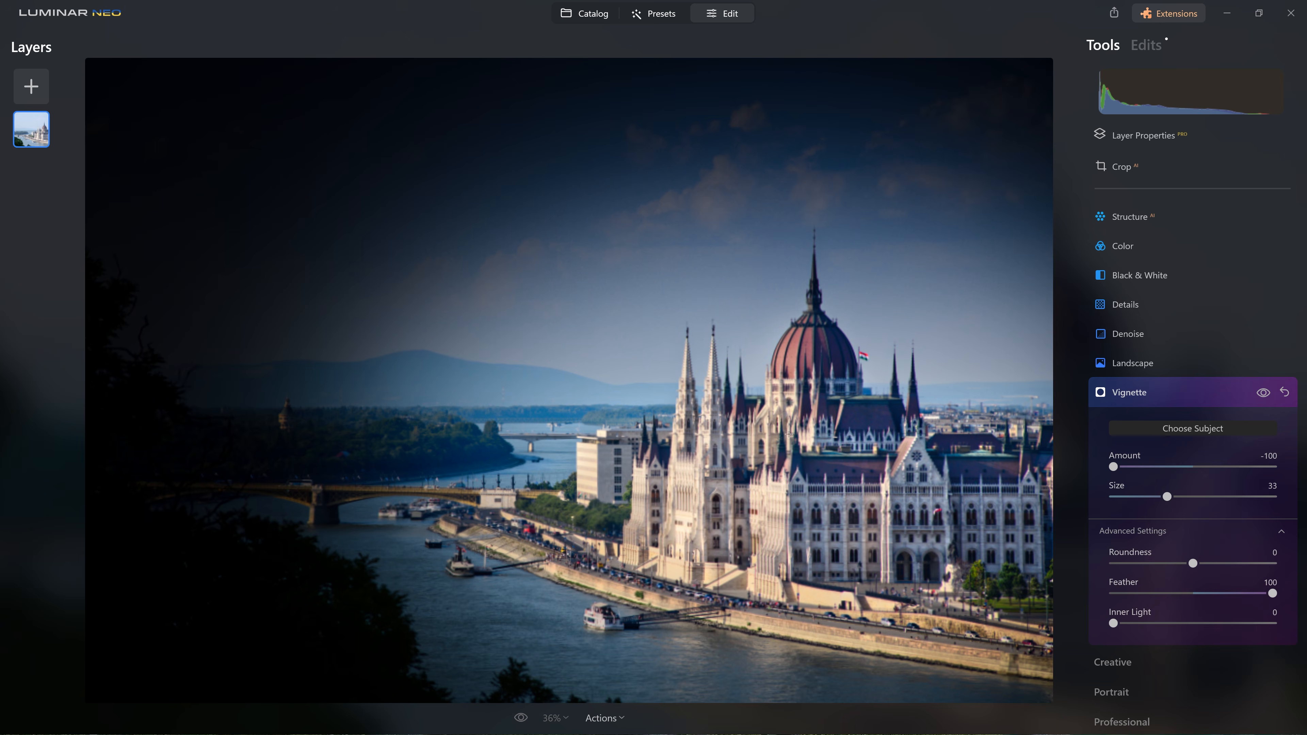
Step: Set the vignette's Inner Light to 16 and re-centre it on the parliament building, trying the middle of the photo as centre in between
{"action": "left_click", "coordinate": [582, 398]}
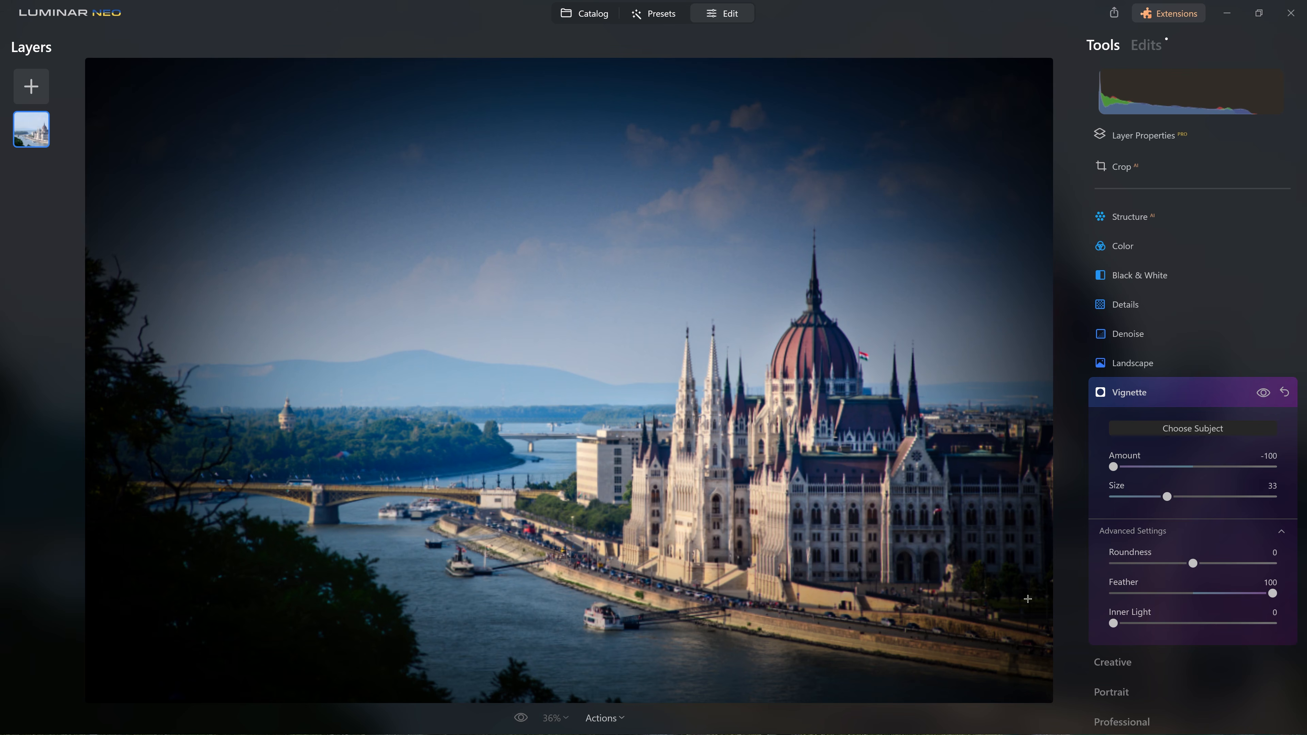
{"action": "left_click_drag", "start_coordinate": [1112, 623], "coordinate": [1147, 623]}
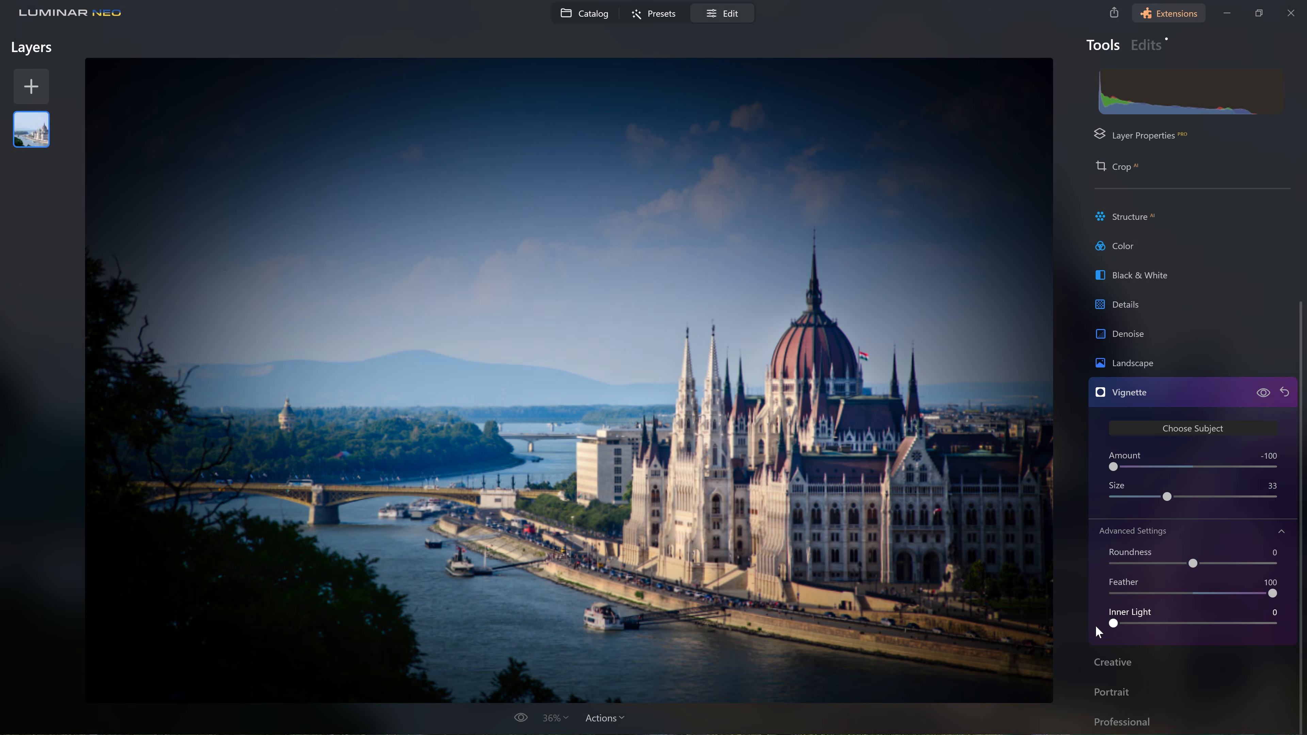
{"action": "left_click", "coordinate": [1136, 624]}
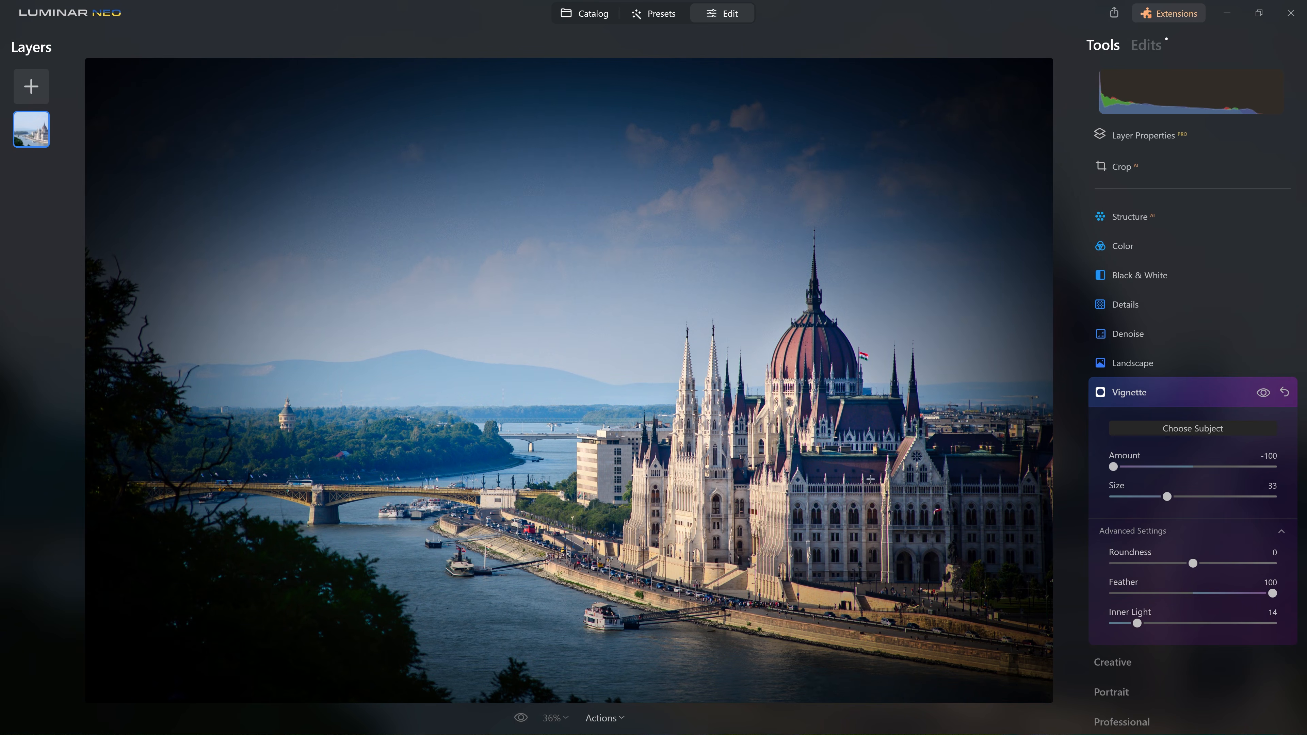
{"action": "mouse_move", "coordinate": [1137, 623]}
{"action": "left_mouse_down"}
{"action": "mouse_move", "coordinate": [1188, 623]}
{"action": "mouse_move", "coordinate": [1115, 625]}
{"action": "mouse_move", "coordinate": [1140, 626]}
{"action": "left_mouse_up"}
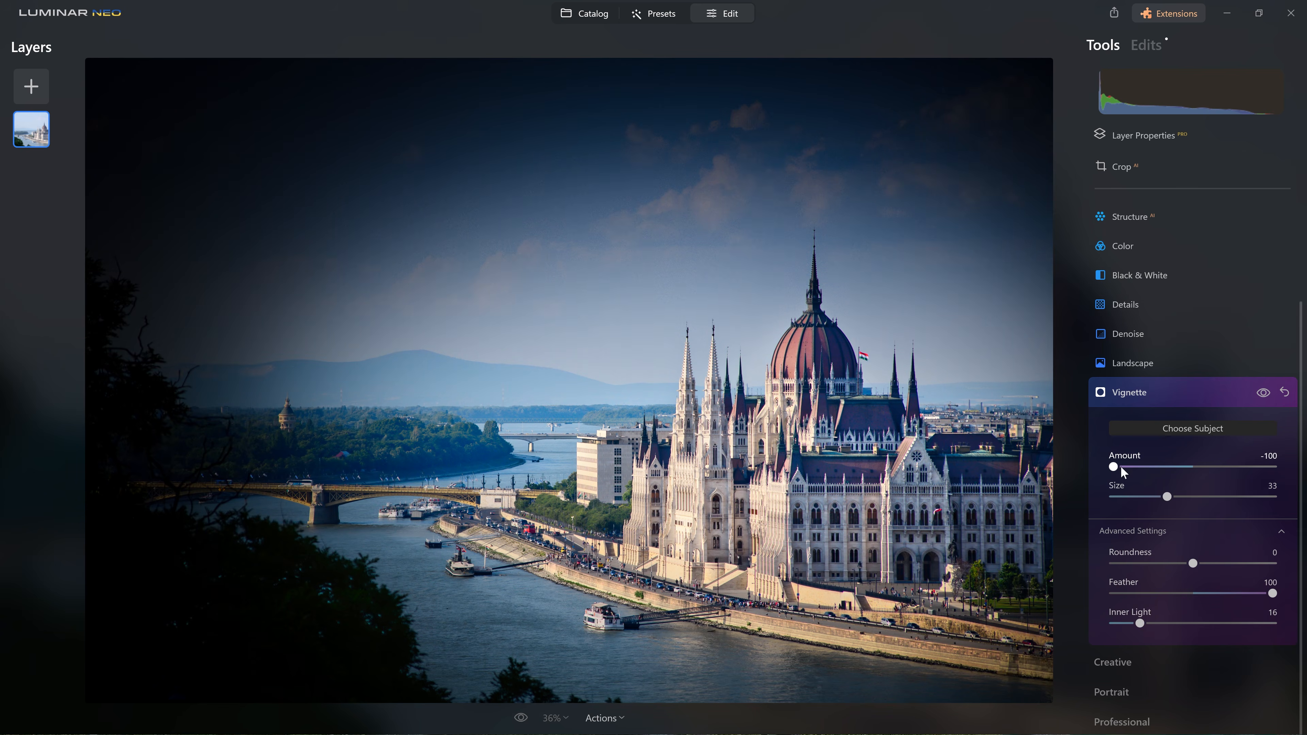
Step: Try vignette Amounts of -68, -100 and -59, comparing the photo with and without the vignette
{"action": "mouse_move", "coordinate": [1120, 465]}
{"action": "left_mouse_down"}
{"action": "mouse_move", "coordinate": [1167, 479]}
{"action": "mouse_move", "coordinate": [1138, 479]}
{"action": "left_mouse_up"}
{"action": "left_click", "coordinate": [1269, 397]}
{"action": "left_click", "coordinate": [1267, 394]}
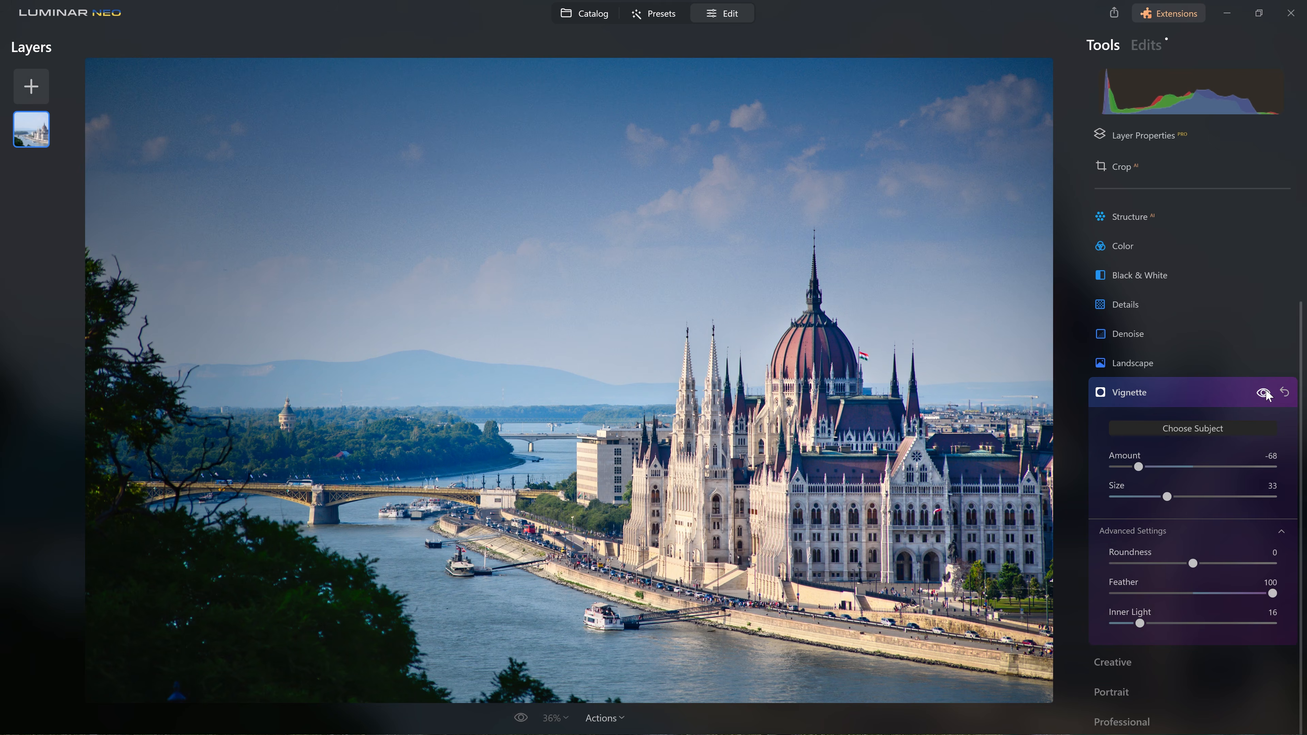
{"action": "left_click_drag", "start_coordinate": [1138, 466], "coordinate": [1113, 466]}
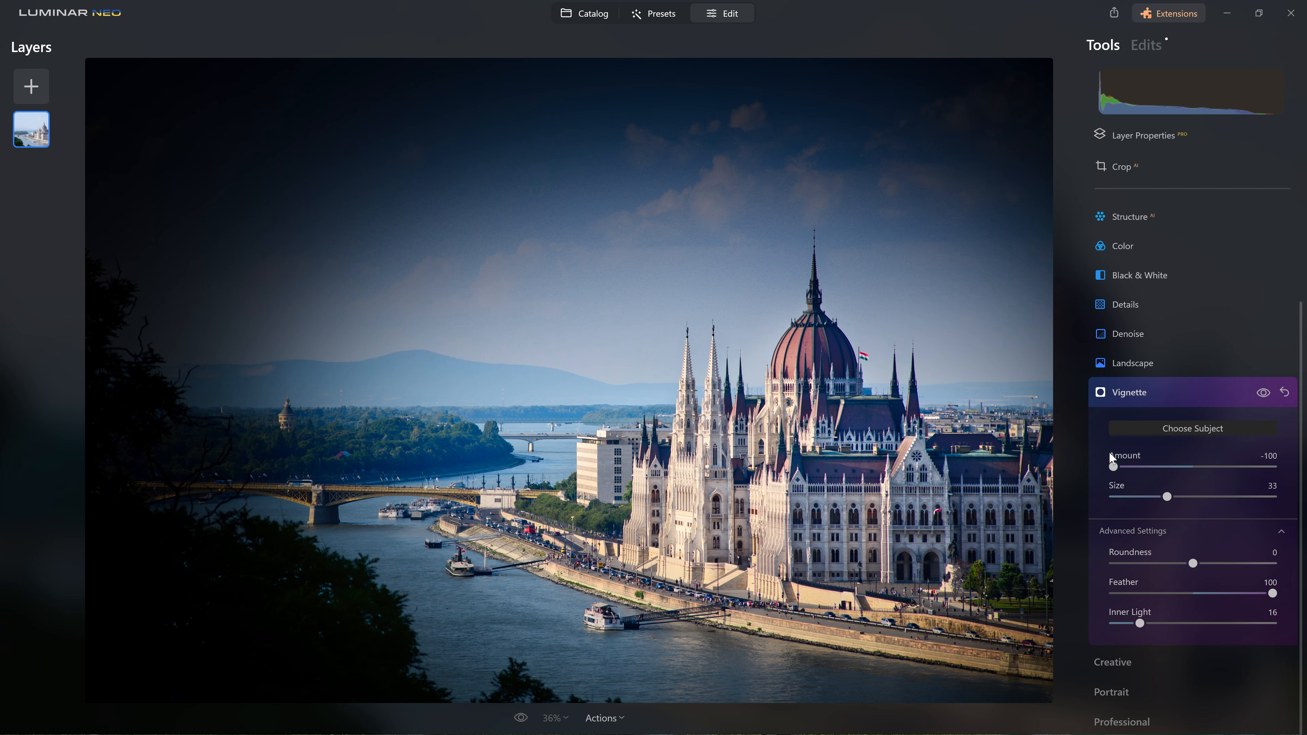
{"action": "left_click_drag", "start_coordinate": [1115, 465], "coordinate": [1145, 471]}
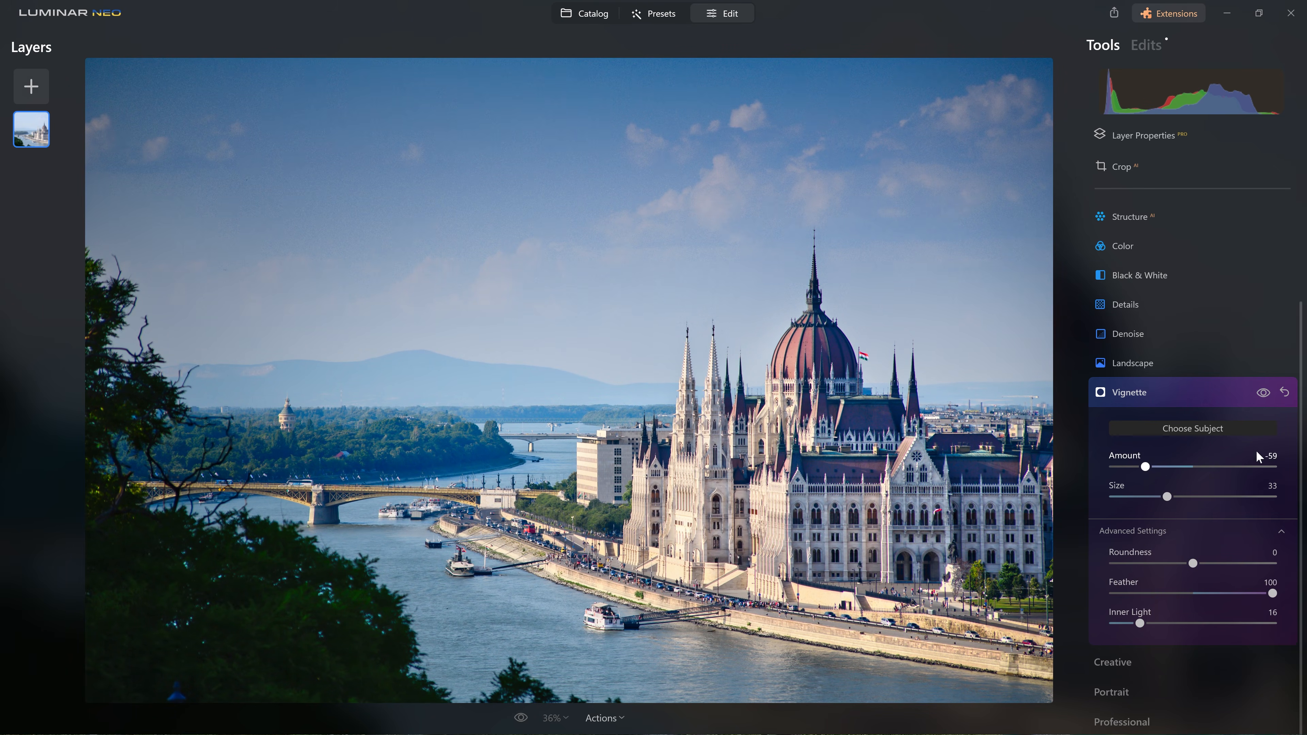
Step: Enlarge the vignette's Size to 59, moderate its Amount and compare the photo with and without it
{"action": "left_click_drag", "start_coordinate": [1169, 496], "coordinate": [1080, 463]}
{"action": "left_click_drag", "start_coordinate": [1167, 498], "coordinate": [1205, 500]}
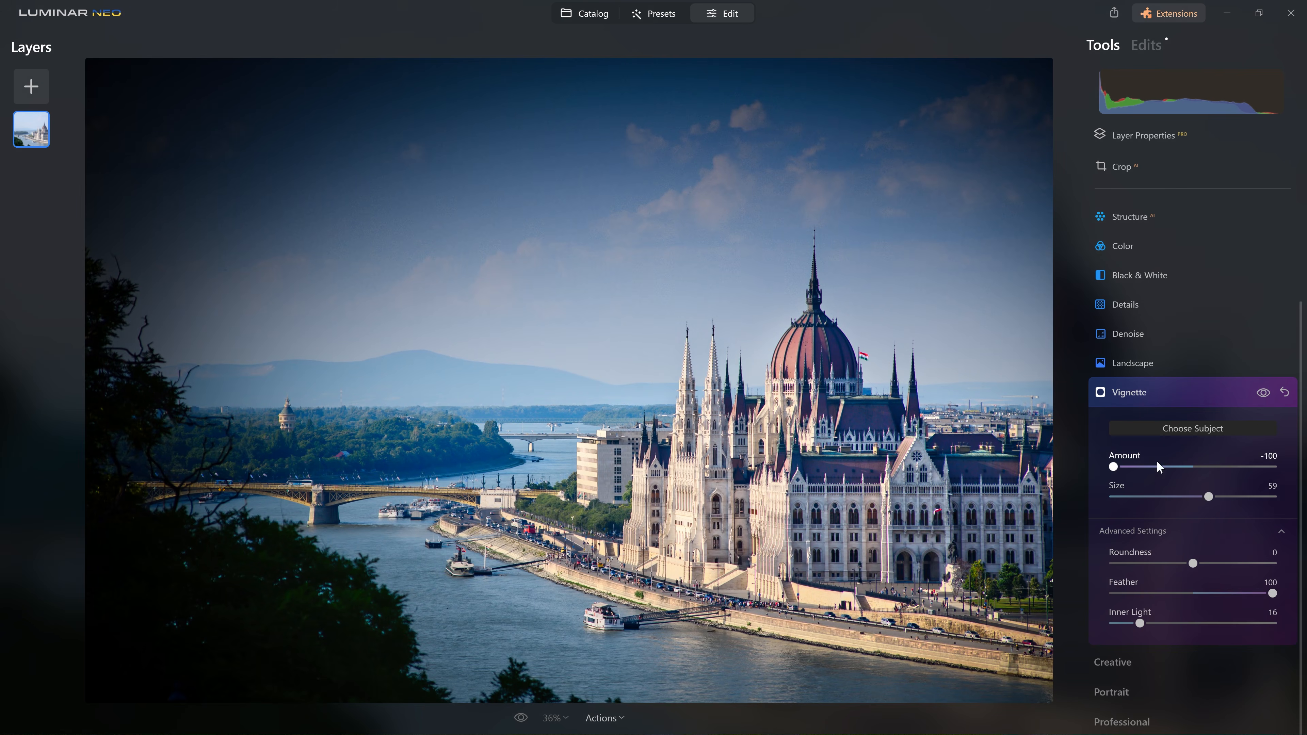
{"action": "left_click_drag", "start_coordinate": [1114, 466], "coordinate": [1147, 466]}
{"action": "left_click", "coordinate": [1262, 392]}
{"action": "left_click", "coordinate": [1264, 394]}
{"action": "left_click", "coordinate": [1209, 391]}
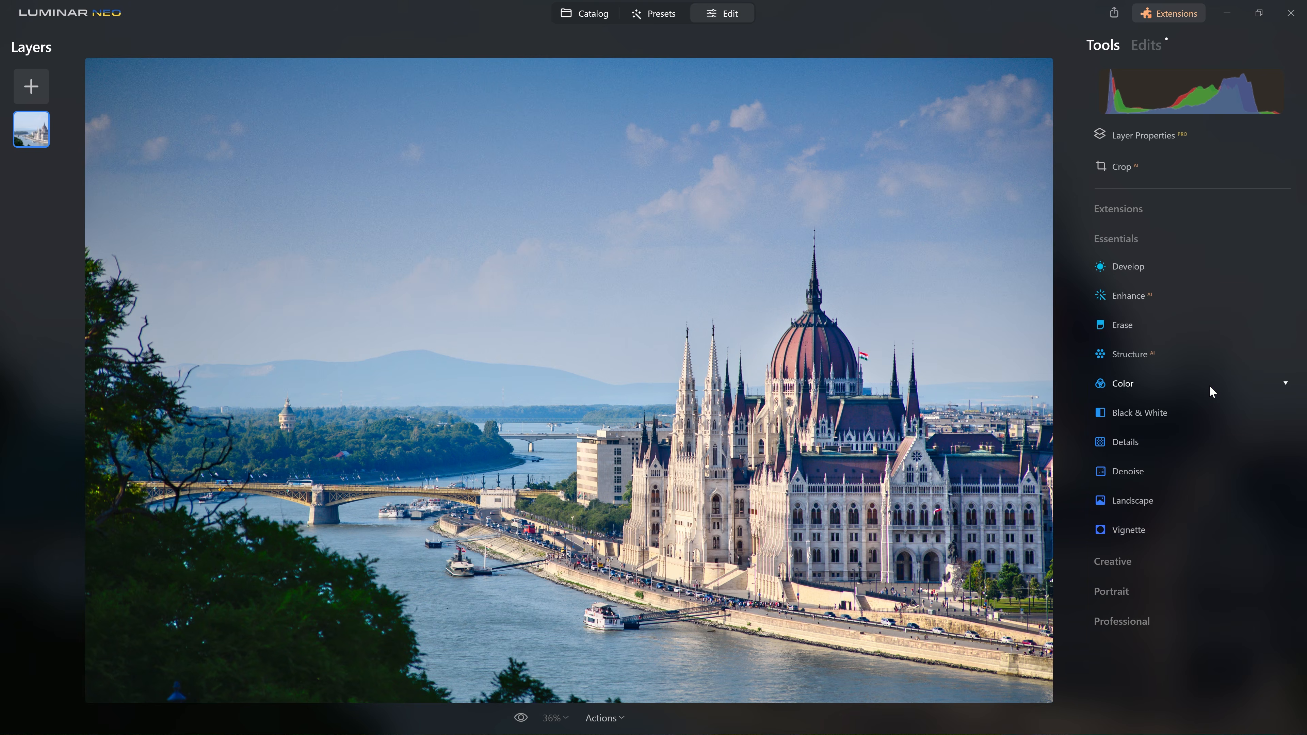
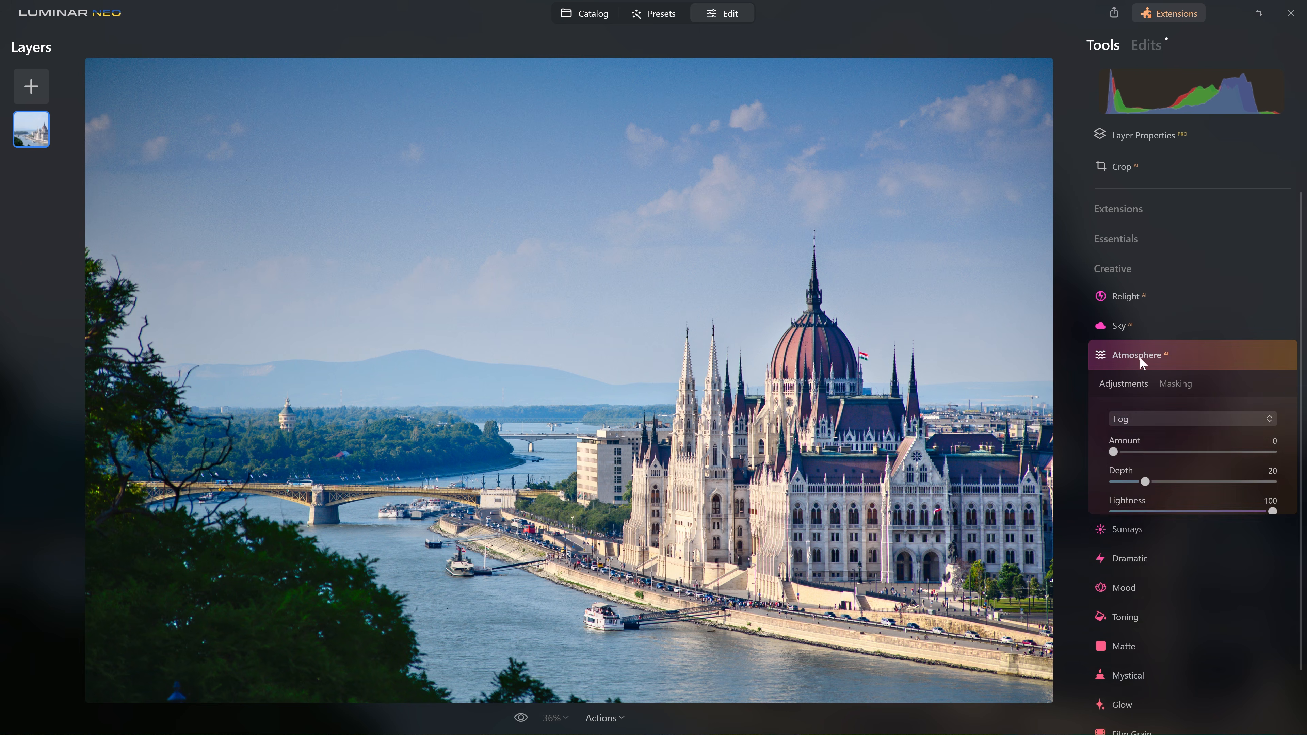
{"action": "left_click", "coordinate": [1162, 420]}
{"action": "left_click", "coordinate": [1156, 423]}
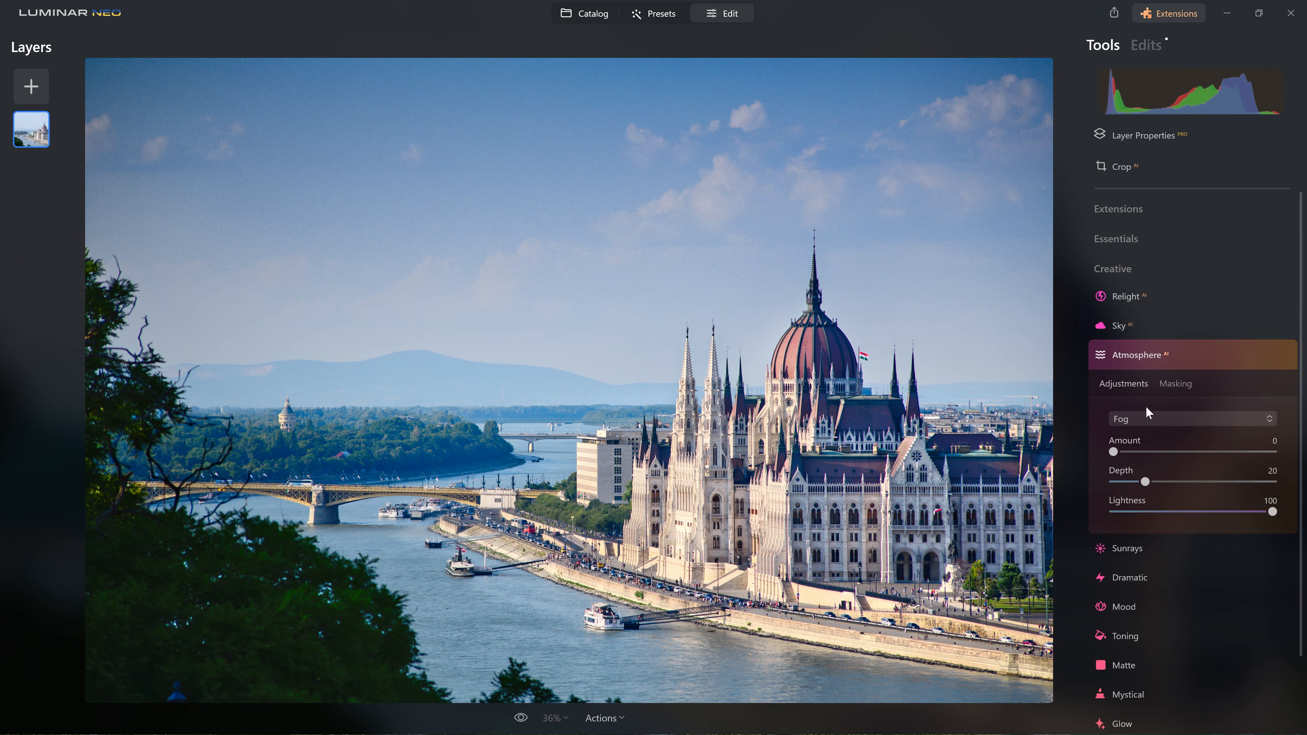
{"action": "left_click", "coordinate": [1142, 366]}
{"action": "left_click", "coordinate": [1139, 386]}
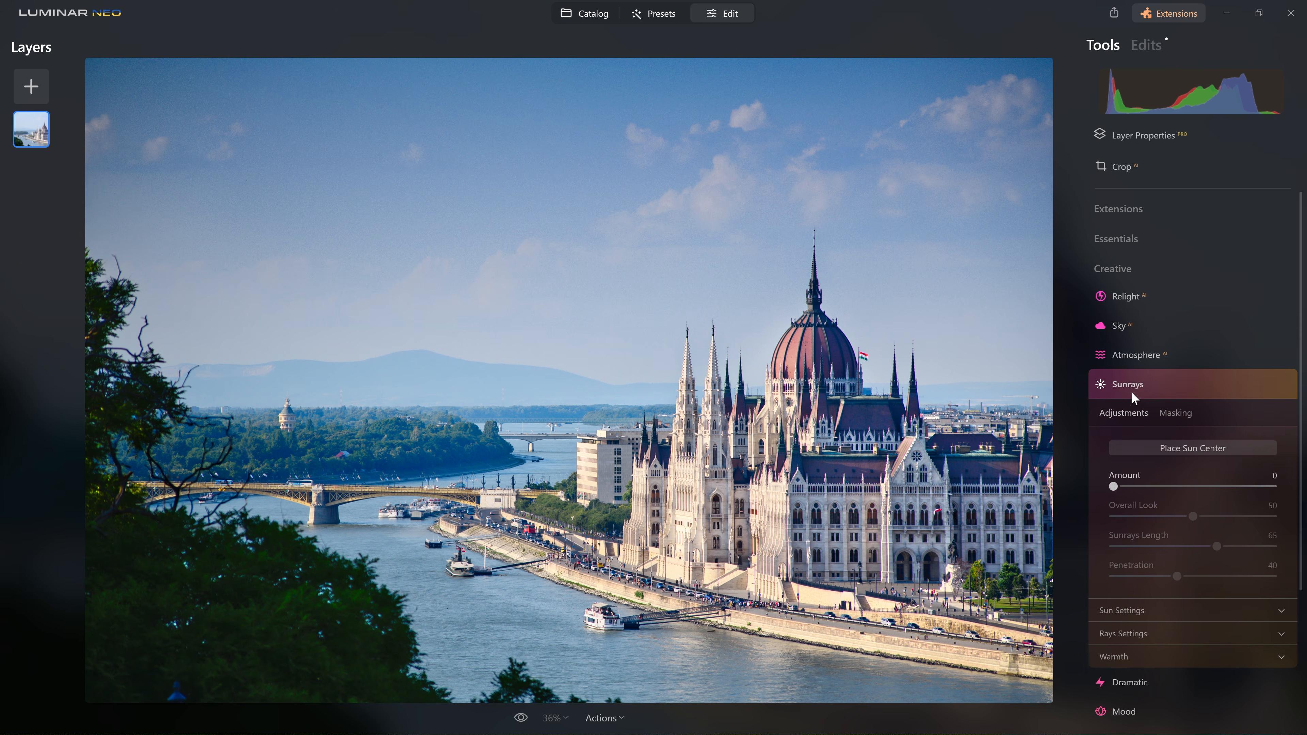
{"action": "left_click", "coordinate": [1123, 391]}
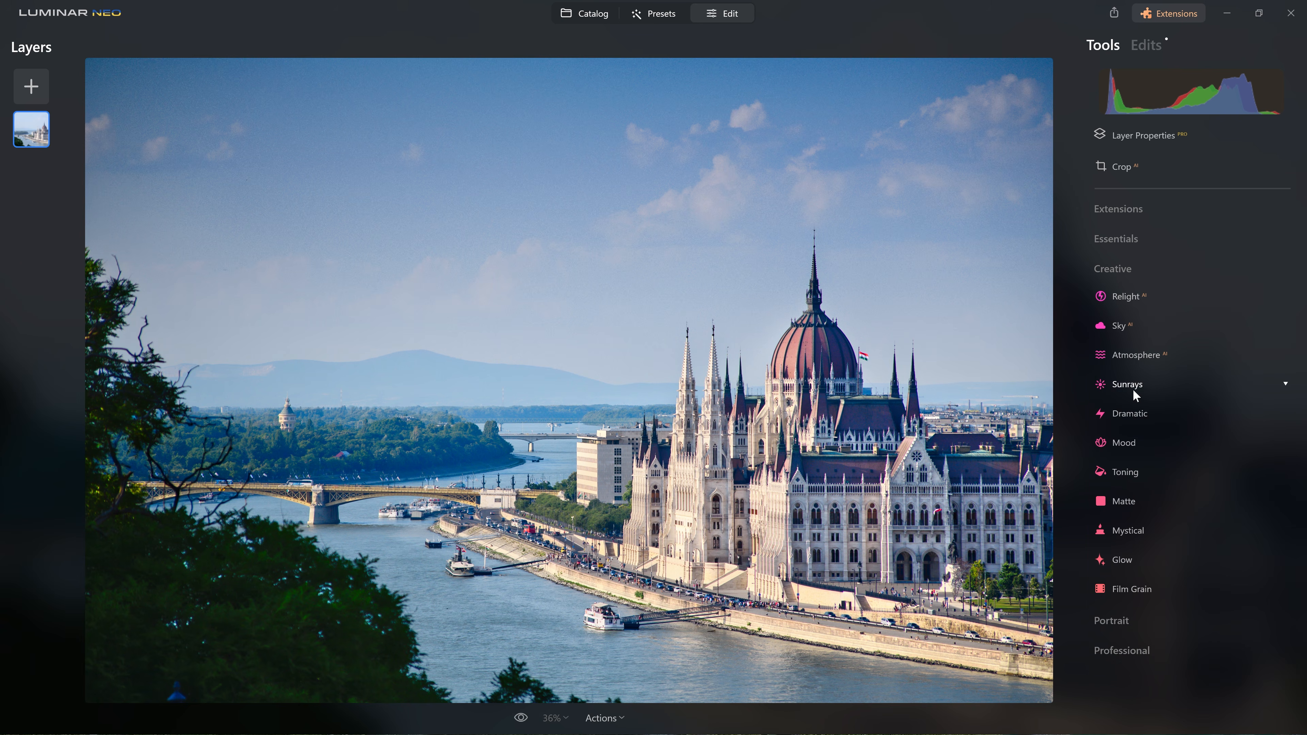
Step: Apply the Dramatic effect with Amount 18 after trying 82, comparing the photo with and without it
{"action": "left_click", "coordinate": [1145, 415]}
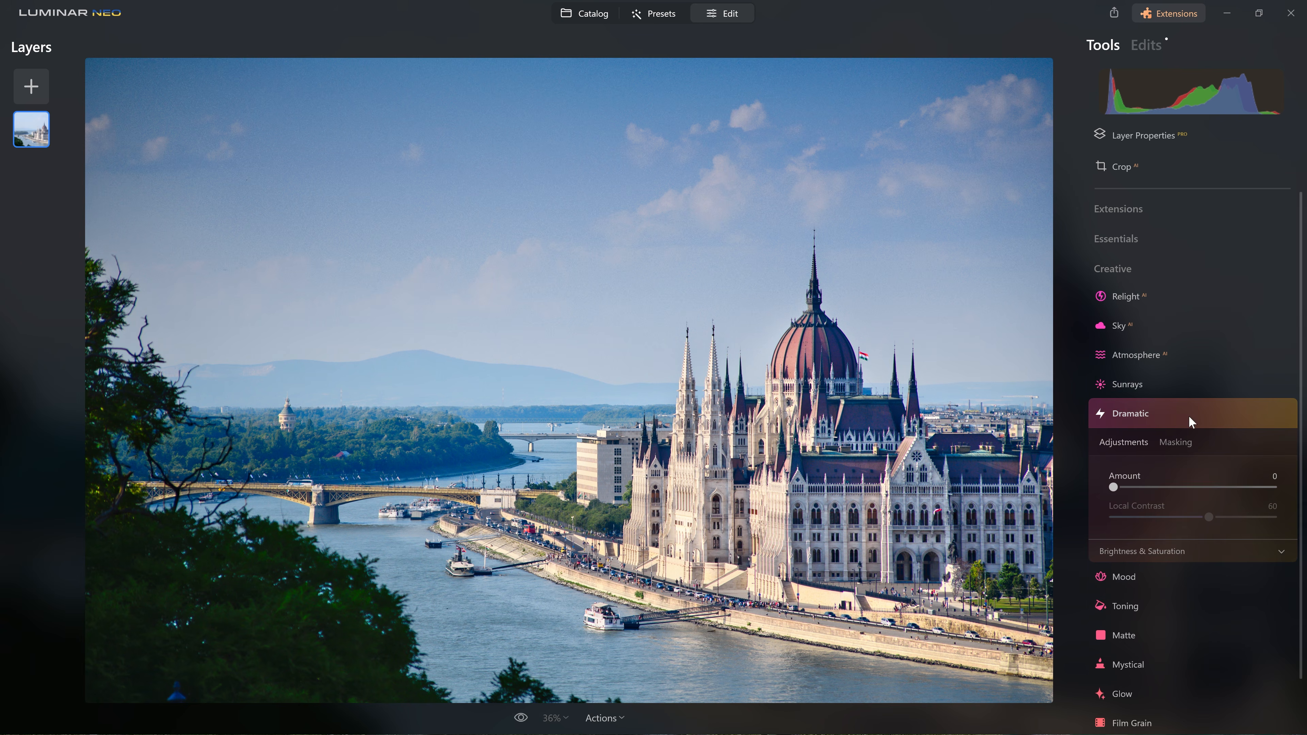
{"action": "left_click_drag", "start_coordinate": [1115, 485], "coordinate": [1244, 491]}
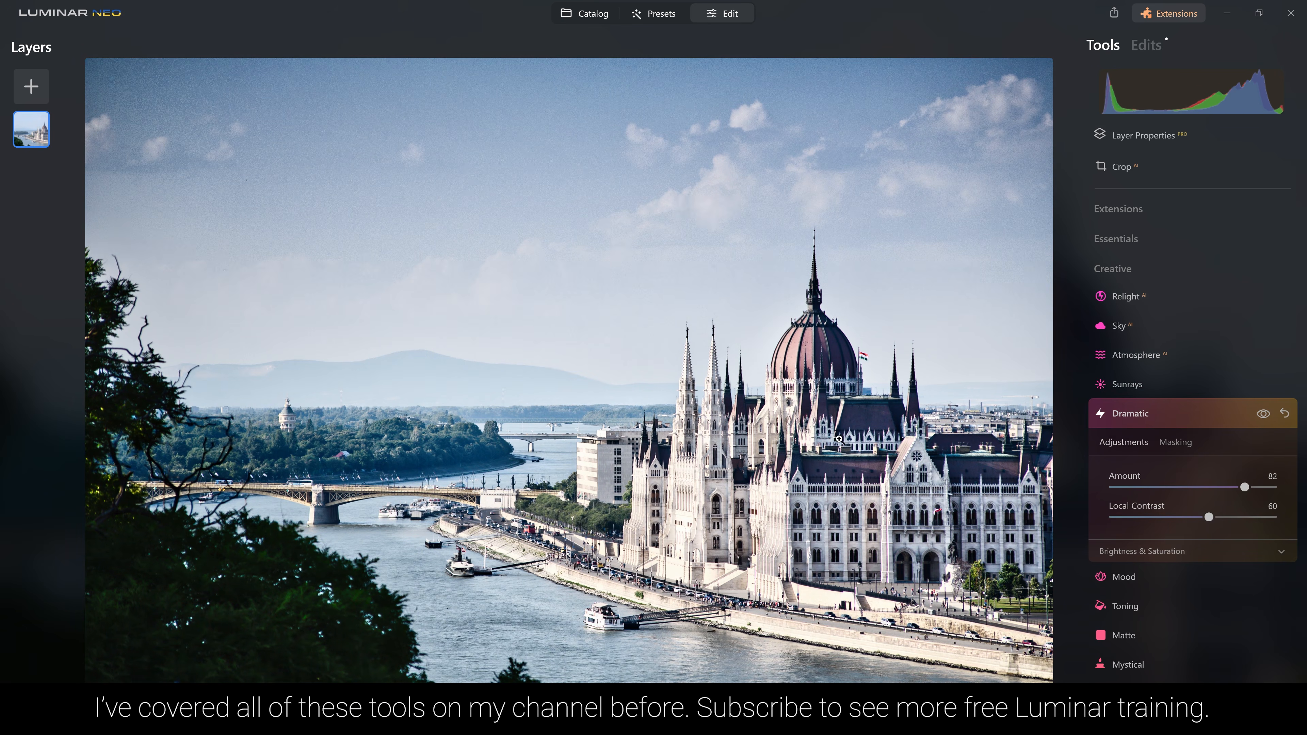
{"action": "left_click", "coordinate": [1264, 413]}
{"action": "left_click", "coordinate": [1264, 413]}
{"action": "left_click_drag", "start_coordinate": [1241, 485], "coordinate": [1142, 498]}
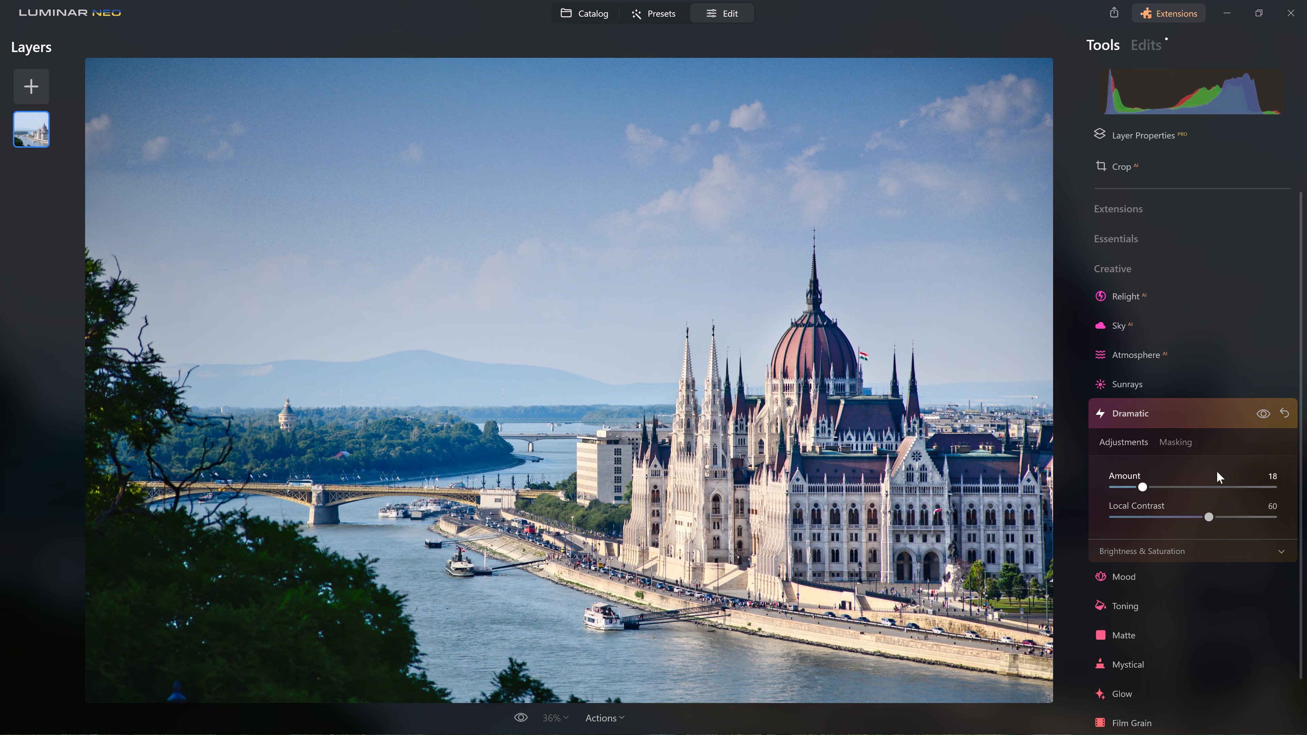
{"action": "left_click", "coordinate": [1261, 416]}
{"action": "left_click", "coordinate": [1258, 417]}
{"action": "left_click", "coordinate": [1130, 414]}
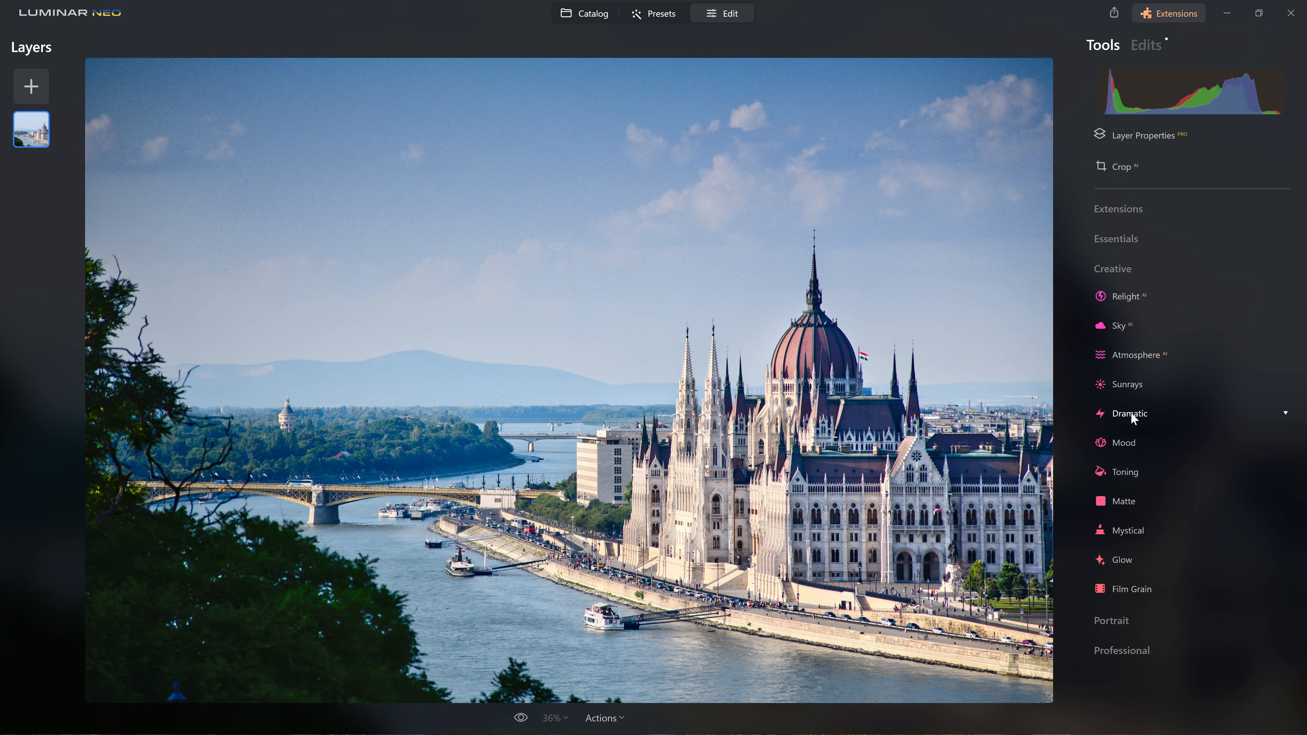
Step: Apply the Long Beach LUT in Mood at a reduced Amount, trying Los Angeles and San Diego first
{"action": "left_click", "coordinate": [1141, 451]}
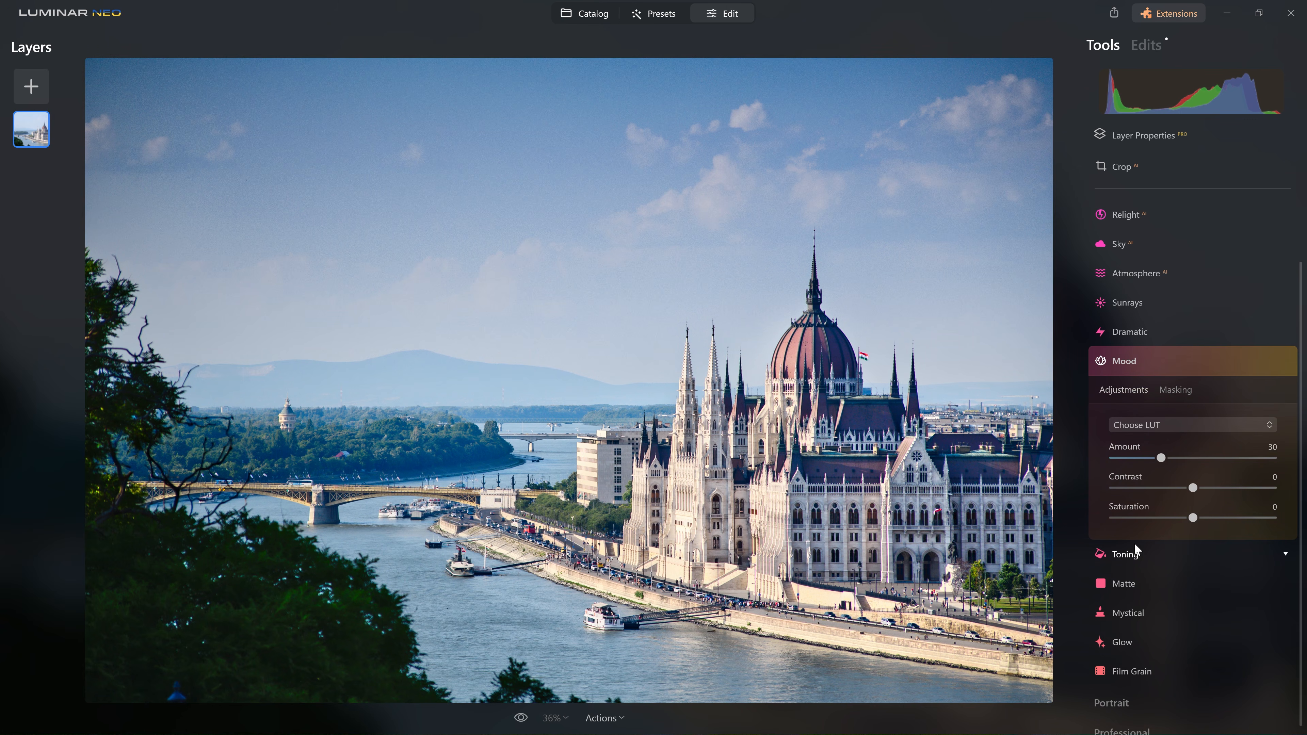
{"action": "left_click", "coordinate": [1173, 422]}
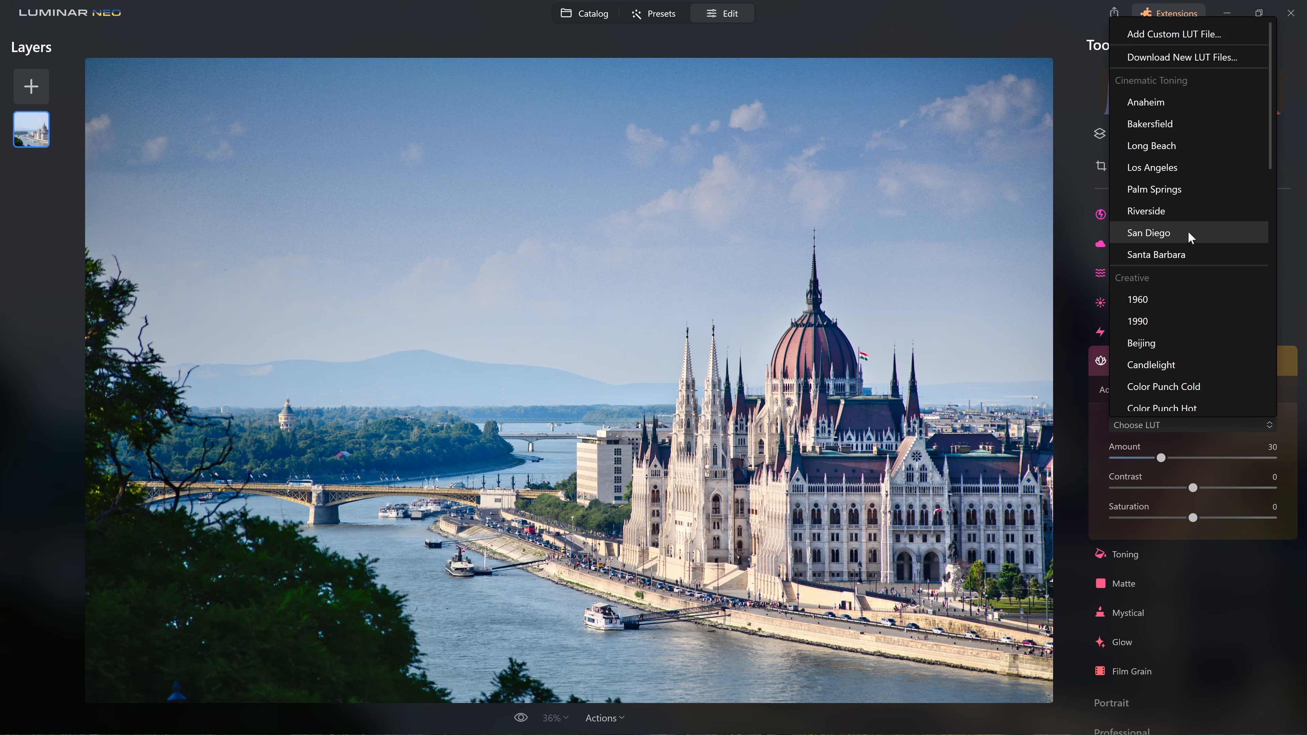
{"action": "left_click", "coordinate": [1174, 169]}
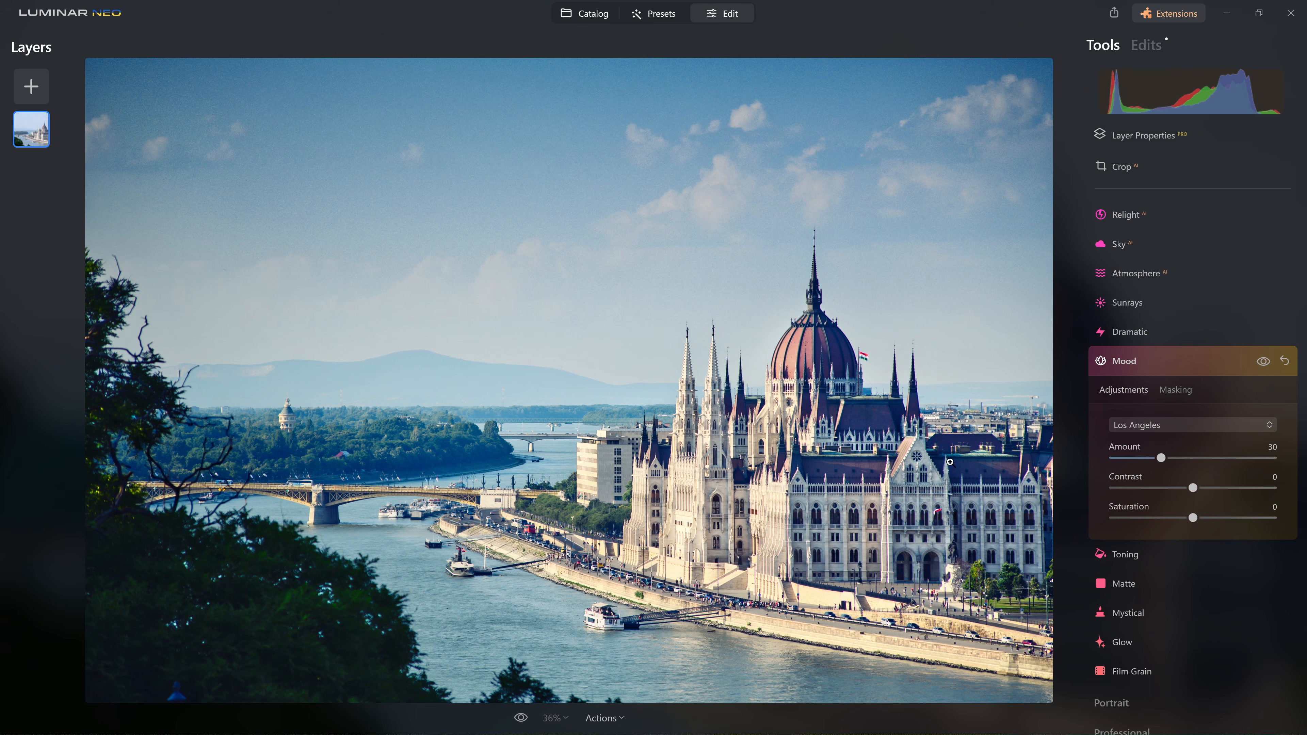
{"action": "left_click", "coordinate": [1175, 423]}
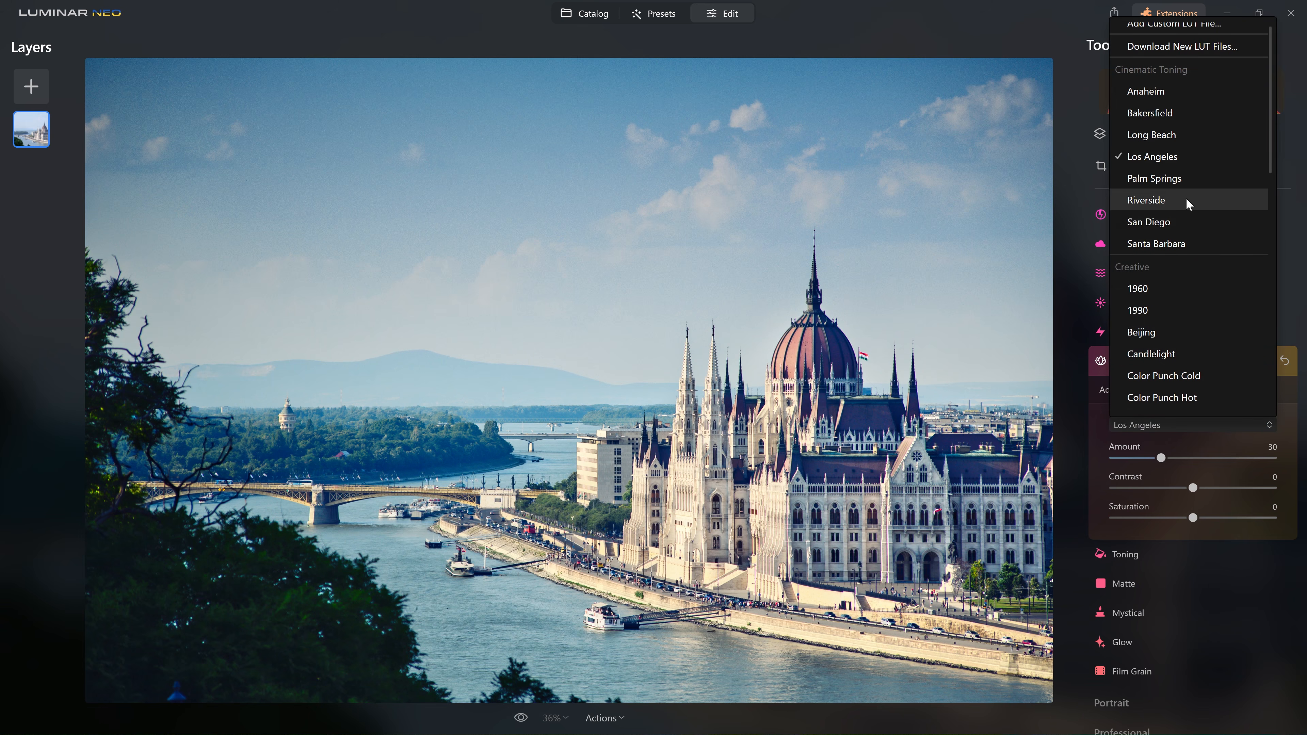
{"action": "left_click", "coordinate": [1181, 223]}
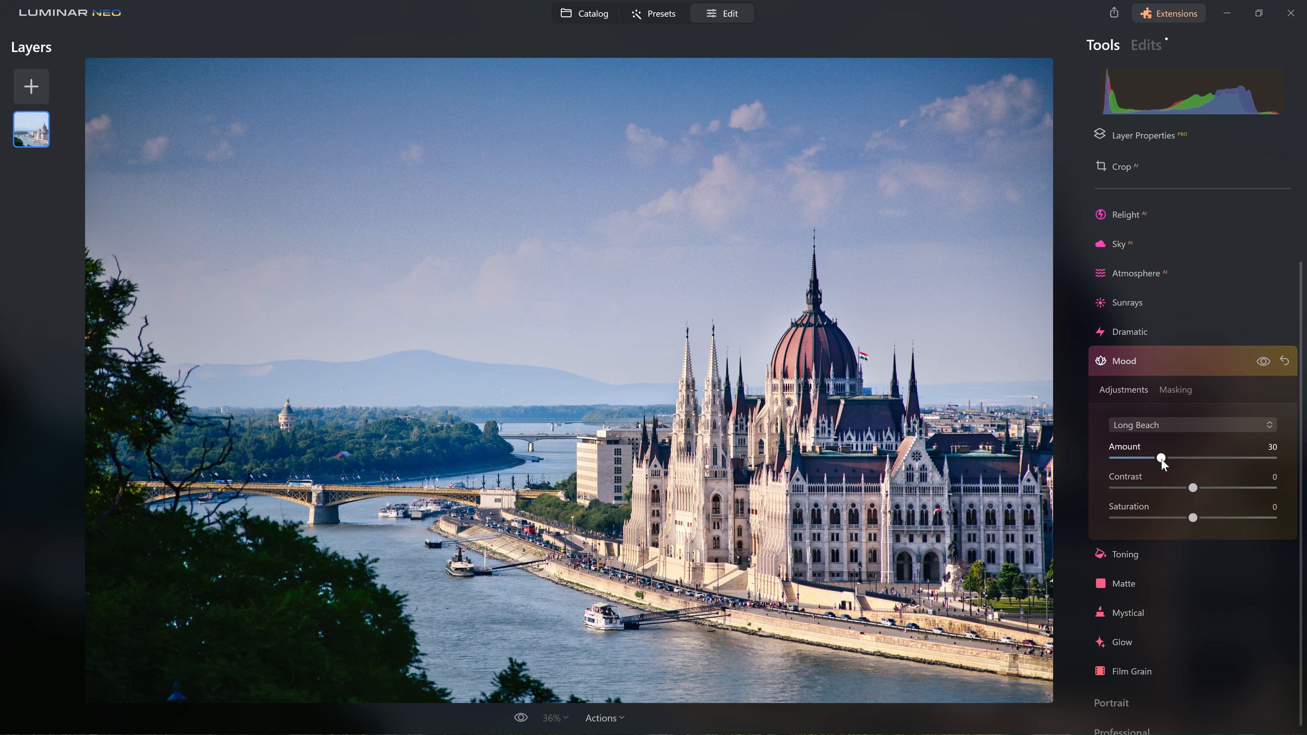
{"action": "mouse_move", "coordinate": [1152, 458]}
{"action": "left_mouse_down"}
{"action": "mouse_move", "coordinate": [1116, 458]}
{"action": "mouse_move", "coordinate": [1285, 463]}
{"action": "mouse_move", "coordinate": [1141, 455]}
{"action": "left_mouse_up"}
{"action": "left_click", "coordinate": [1210, 362]}
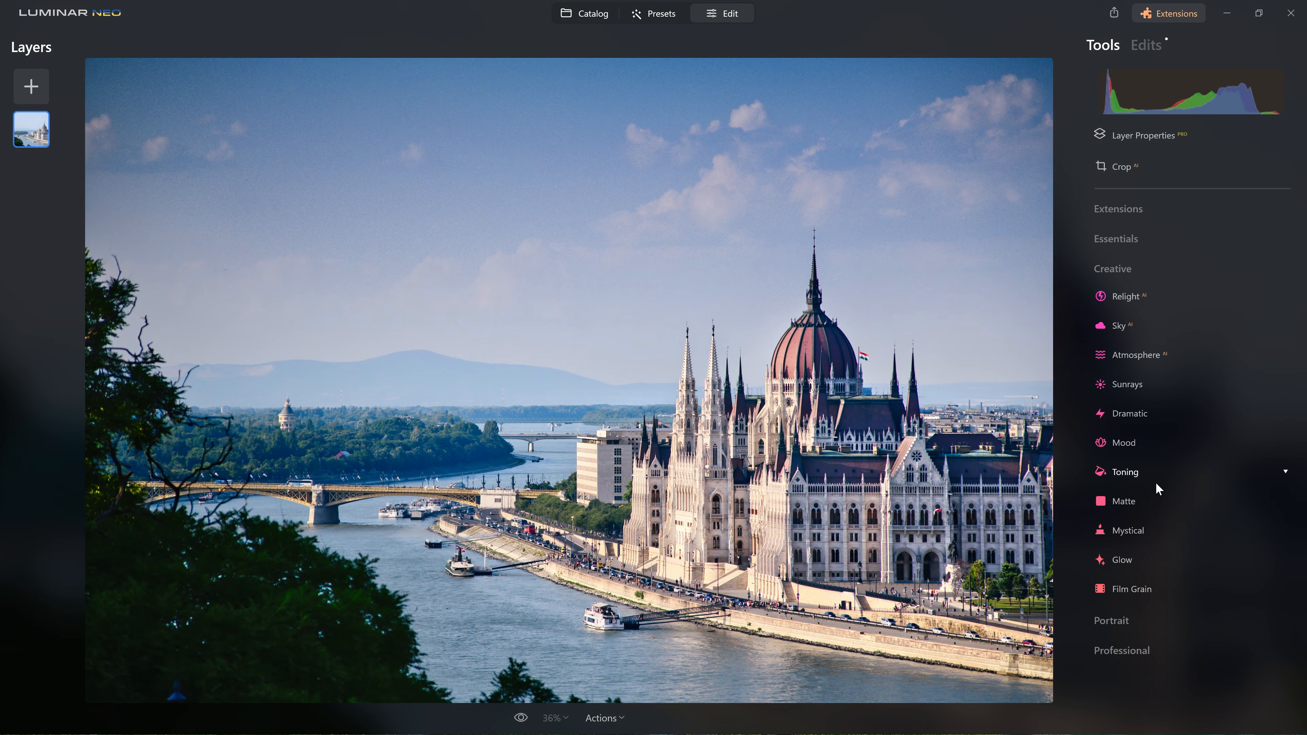
Step: Try a light Glow-type effect on the photo and reset it
{"action": "left_click", "coordinate": [1129, 563]}
{"action": "left_click", "coordinate": [1173, 564]}
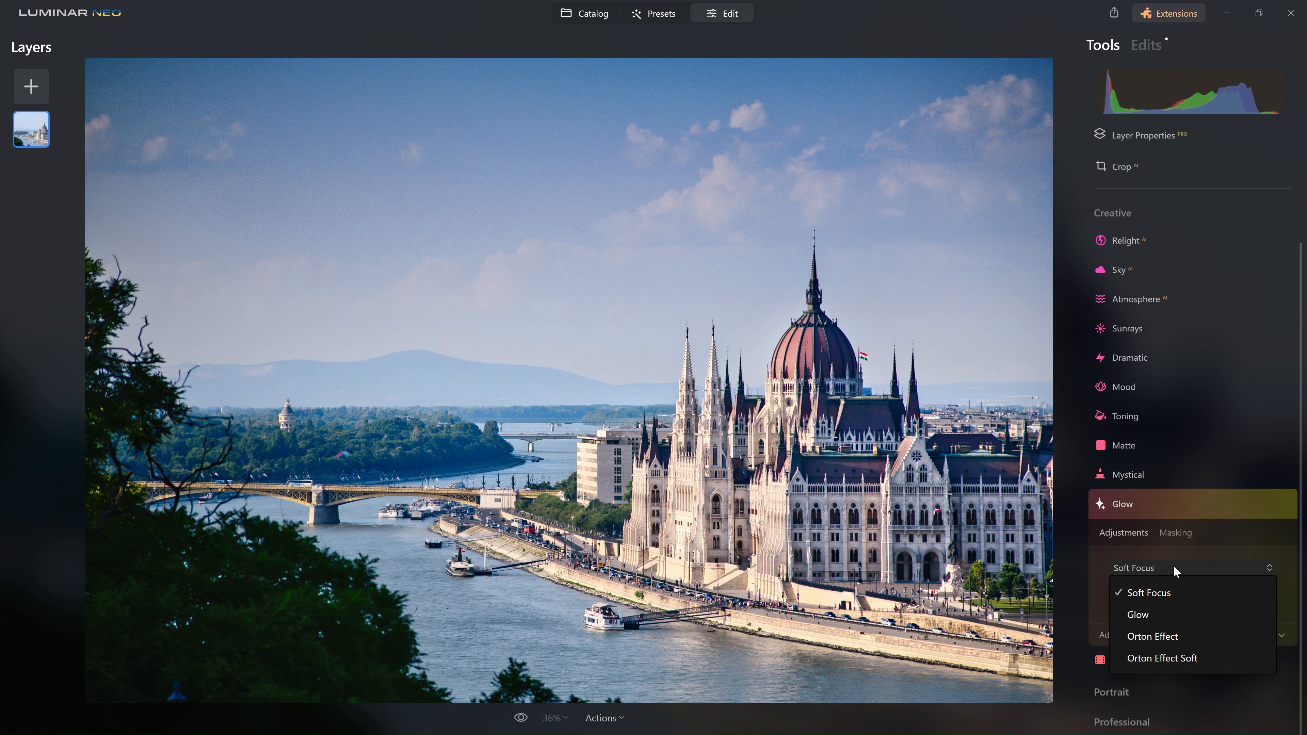
{"action": "left_click", "coordinate": [1163, 614]}
{"action": "left_click_drag", "start_coordinate": [1112, 600], "coordinate": [1139, 602]}
{"action": "left_click", "coordinate": [1286, 504]}
Step: Apply the Mystical effect with Amount 16 and compare the photo with and without it
{"action": "left_click", "coordinate": [1143, 477]}
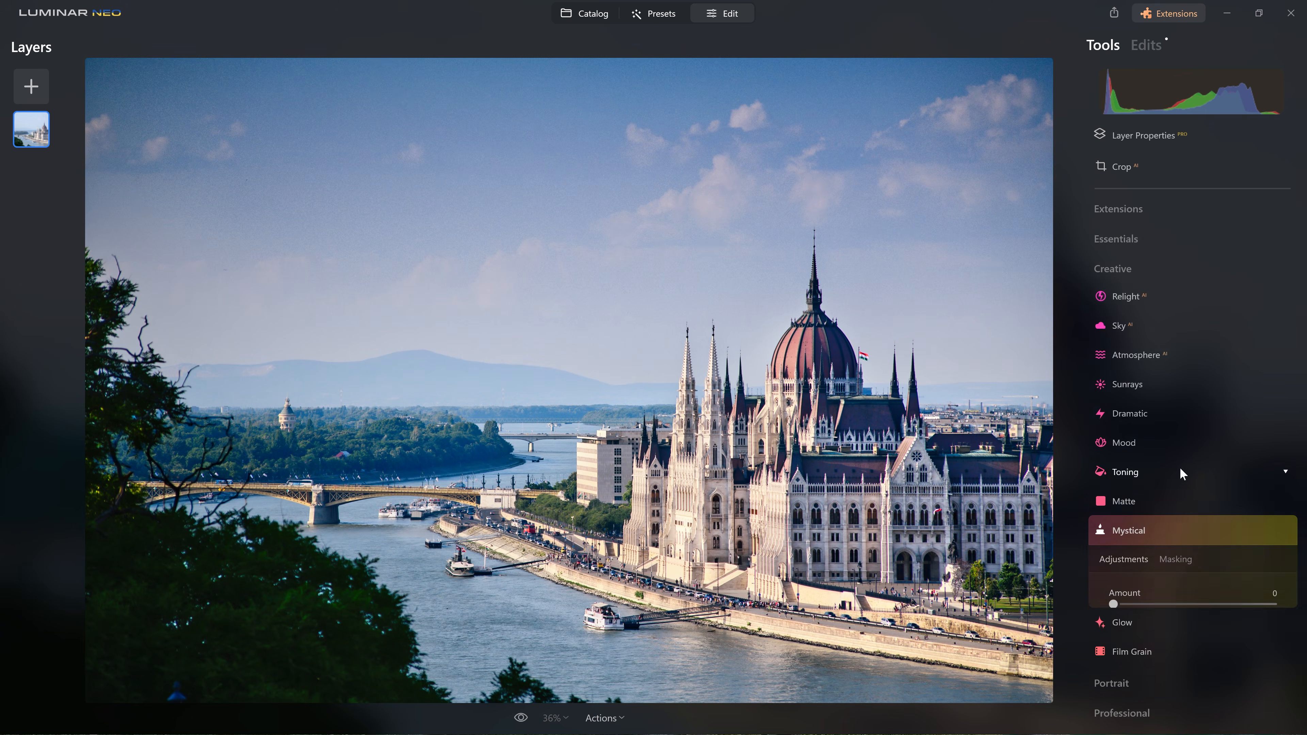
{"action": "left_click_drag", "start_coordinate": [1114, 549], "coordinate": [1147, 548]}
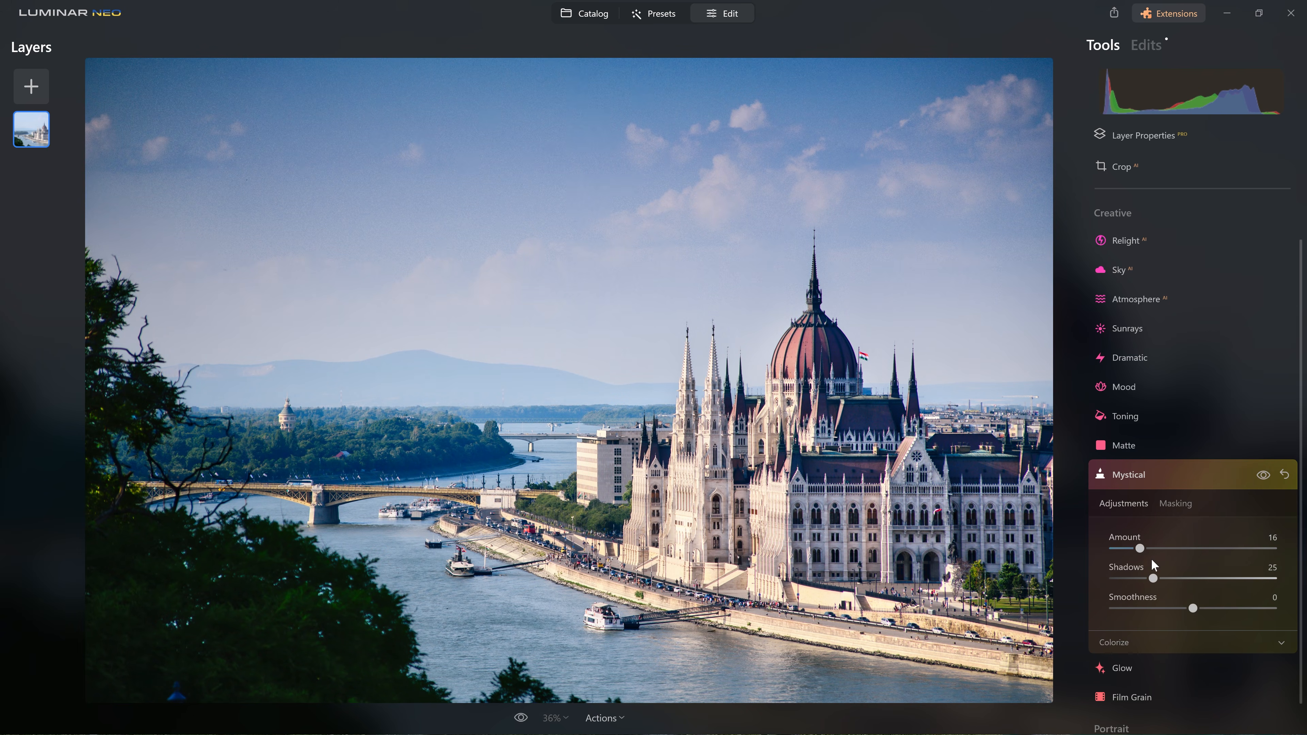
{"action": "left_click", "coordinate": [1259, 482]}
{"action": "left_click", "coordinate": [1259, 483]}
{"action": "left_click", "coordinate": [1262, 477]}
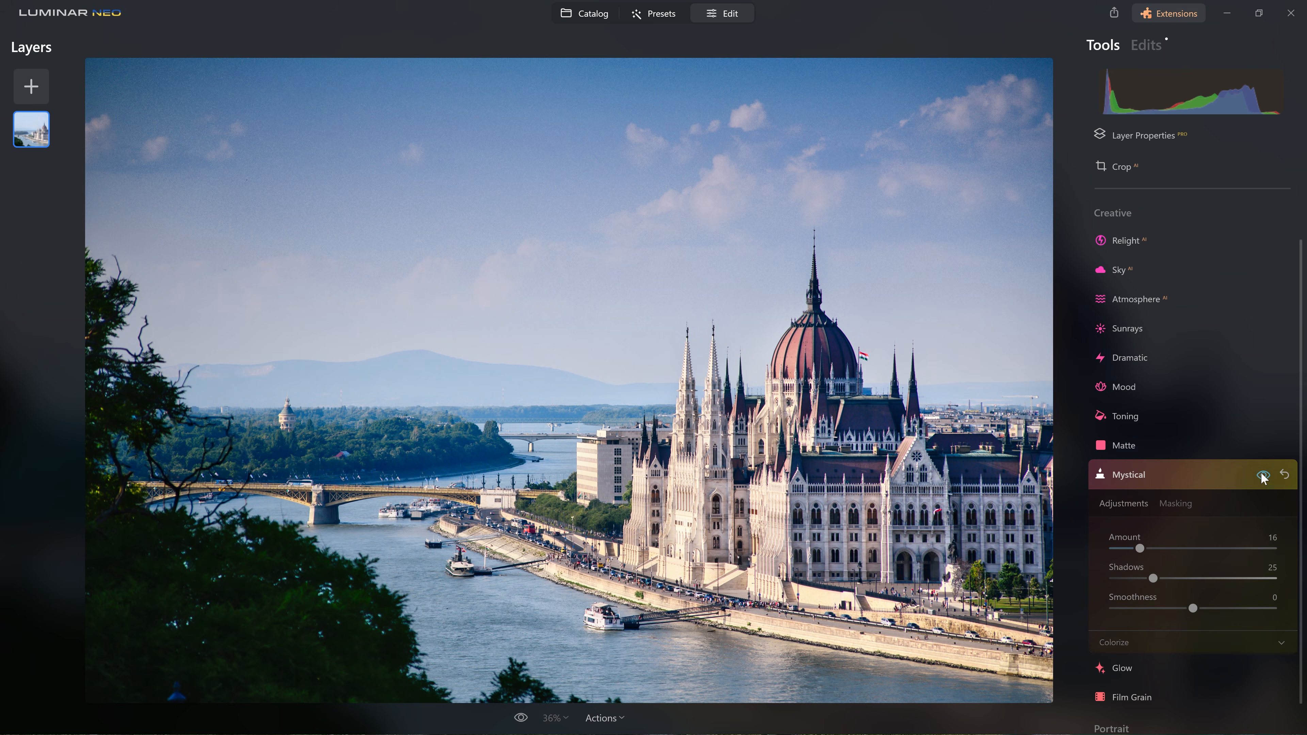
{"action": "left_click", "coordinate": [1263, 476]}
Step: Lower the Mystical Amount to 10 and compare the photo with and without the effect
{"action": "mouse_move", "coordinate": [1148, 548]}
{"action": "left_mouse_down"}
{"action": "mouse_move", "coordinate": [1235, 548]}
{"action": "mouse_move", "coordinate": [1131, 550]}
{"action": "left_mouse_up"}
{"action": "left_click", "coordinate": [1261, 476]}
{"action": "left_click", "coordinate": [1261, 477]}
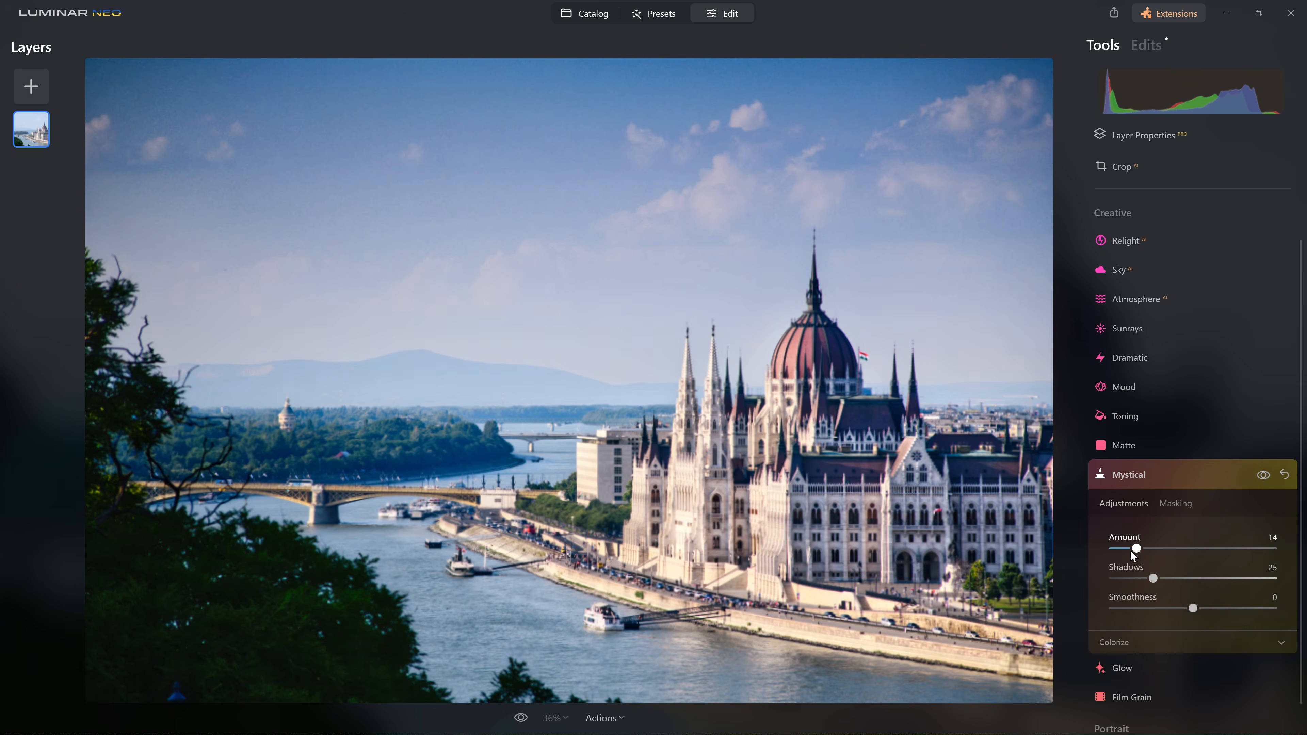
{"action": "left_click", "coordinate": [1263, 477]}
{"action": "left_click", "coordinate": [1263, 477]}
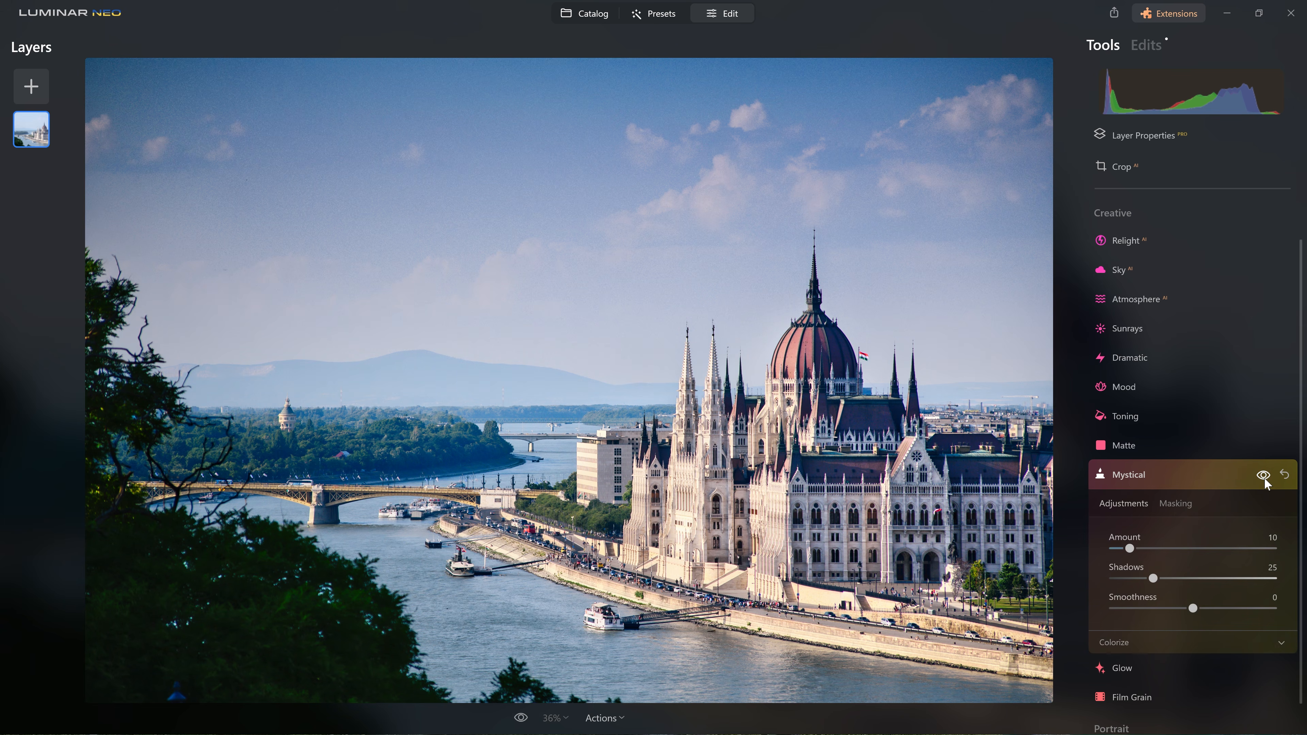
{"action": "left_click", "coordinate": [1173, 469]}
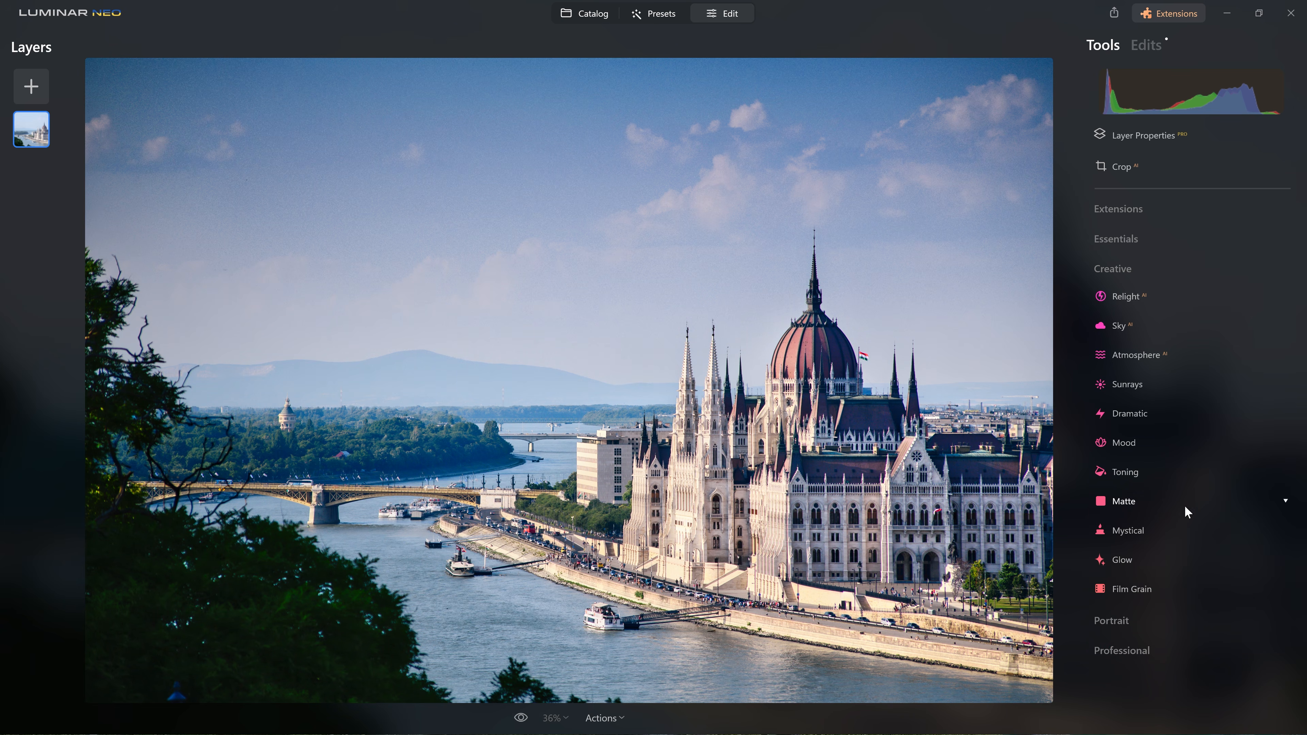
Step: Clone open river water over the branches sticking up along the photo's bottom edge, below the white boat
{"action": "left_click", "coordinate": [1139, 651]}
{"action": "scroll", "coordinate": [1237, 571], "scroll_direction": "down", "scroll_amount": 1}
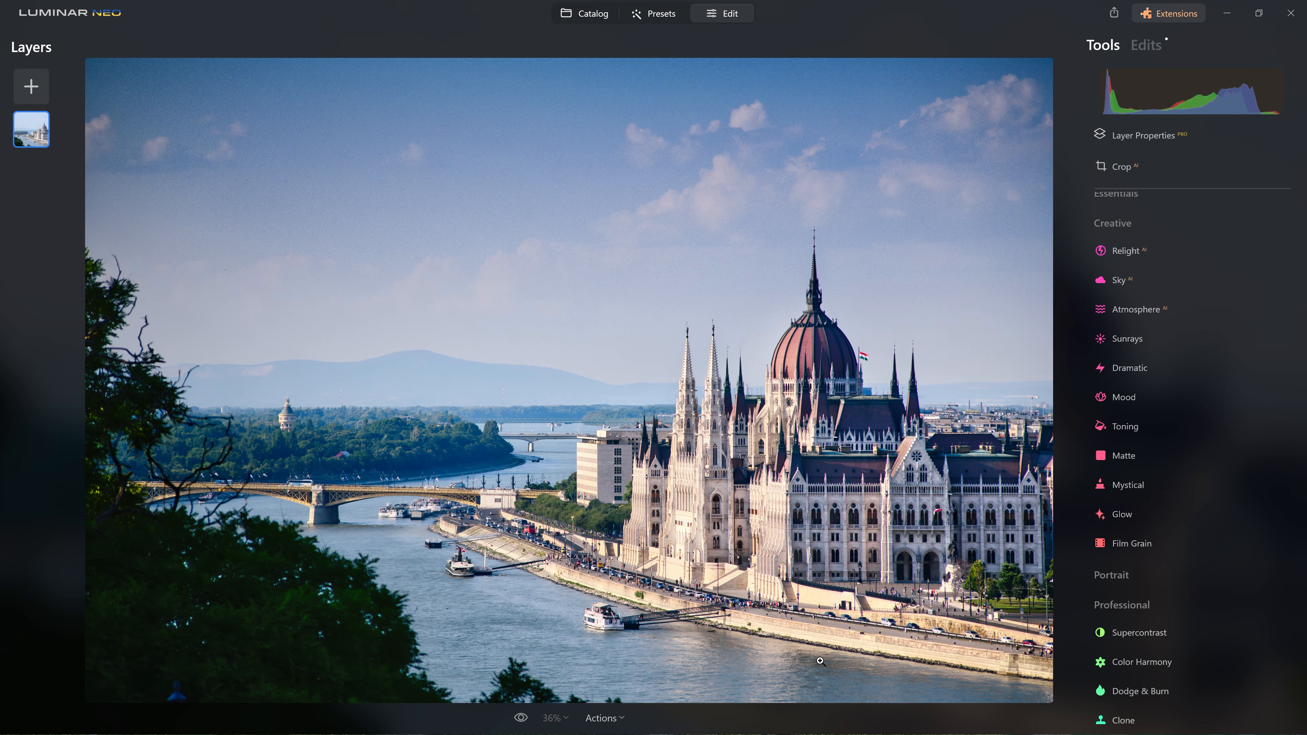
{"action": "left_click", "coordinate": [1128, 713]}
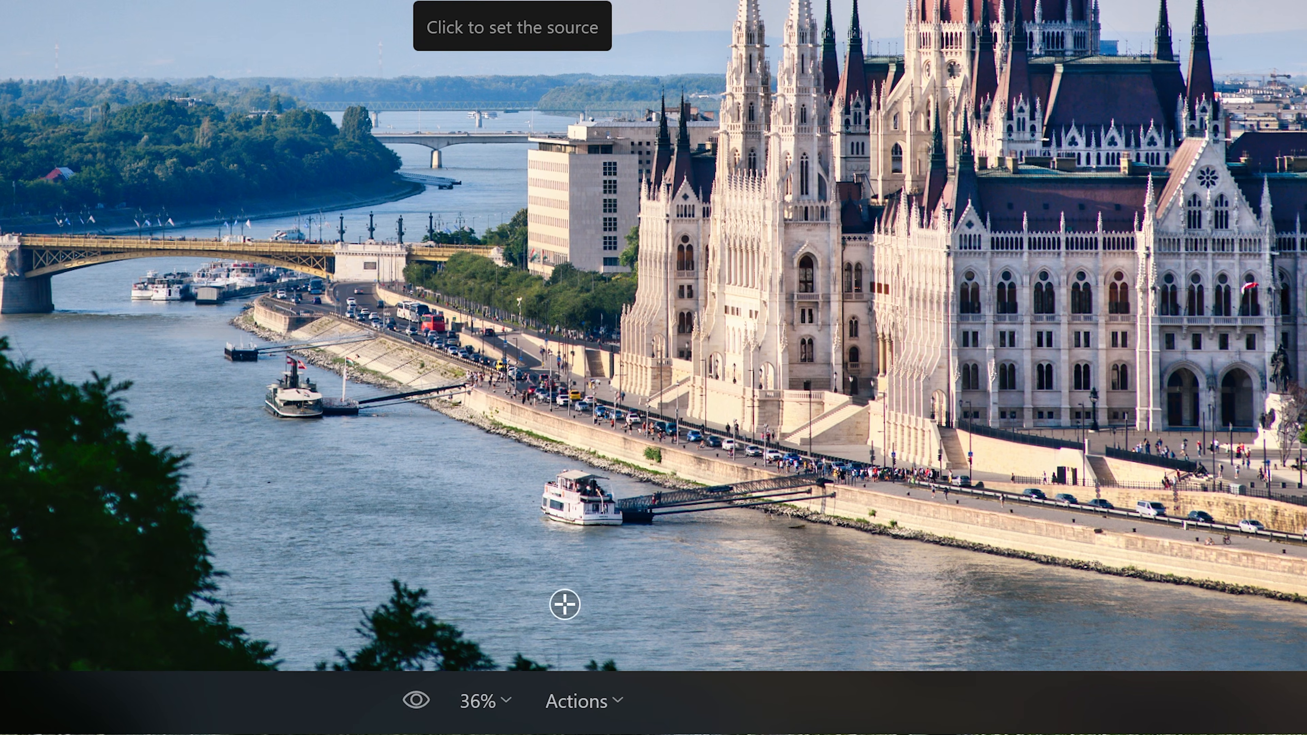
{"action": "left_click", "coordinate": [551, 589]}
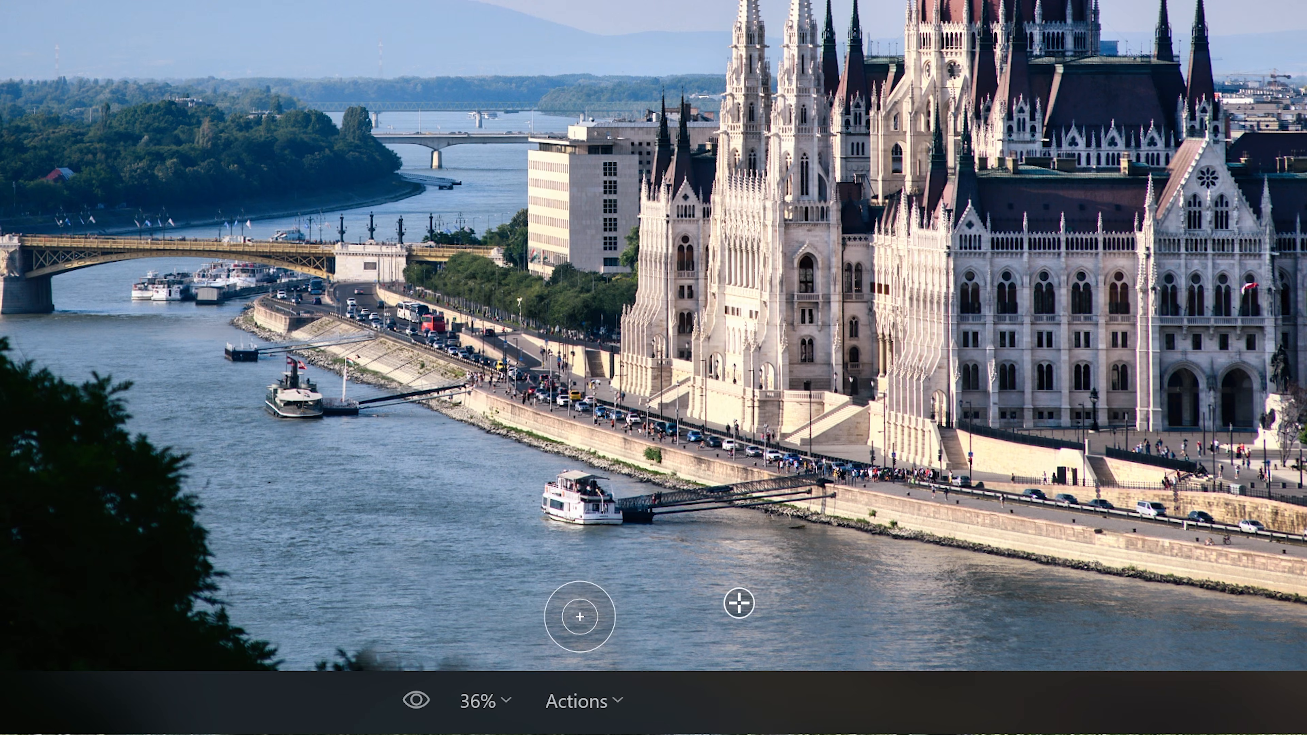
Step: Resample the water beside the large dark tree, clone out the remaining branch tip at the bottom edge, and close the Clone tool
{"action": "key", "text": "alt"}
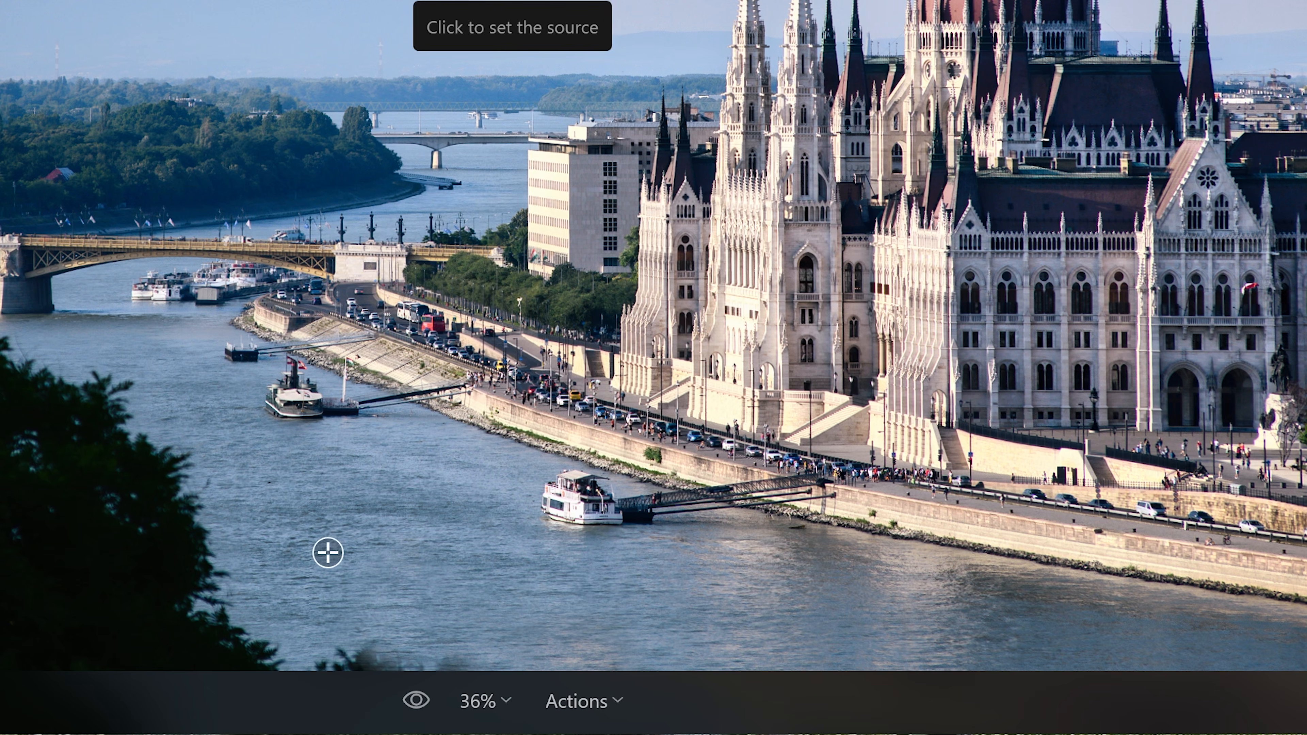
{"action": "left_click", "coordinate": [324, 590]}
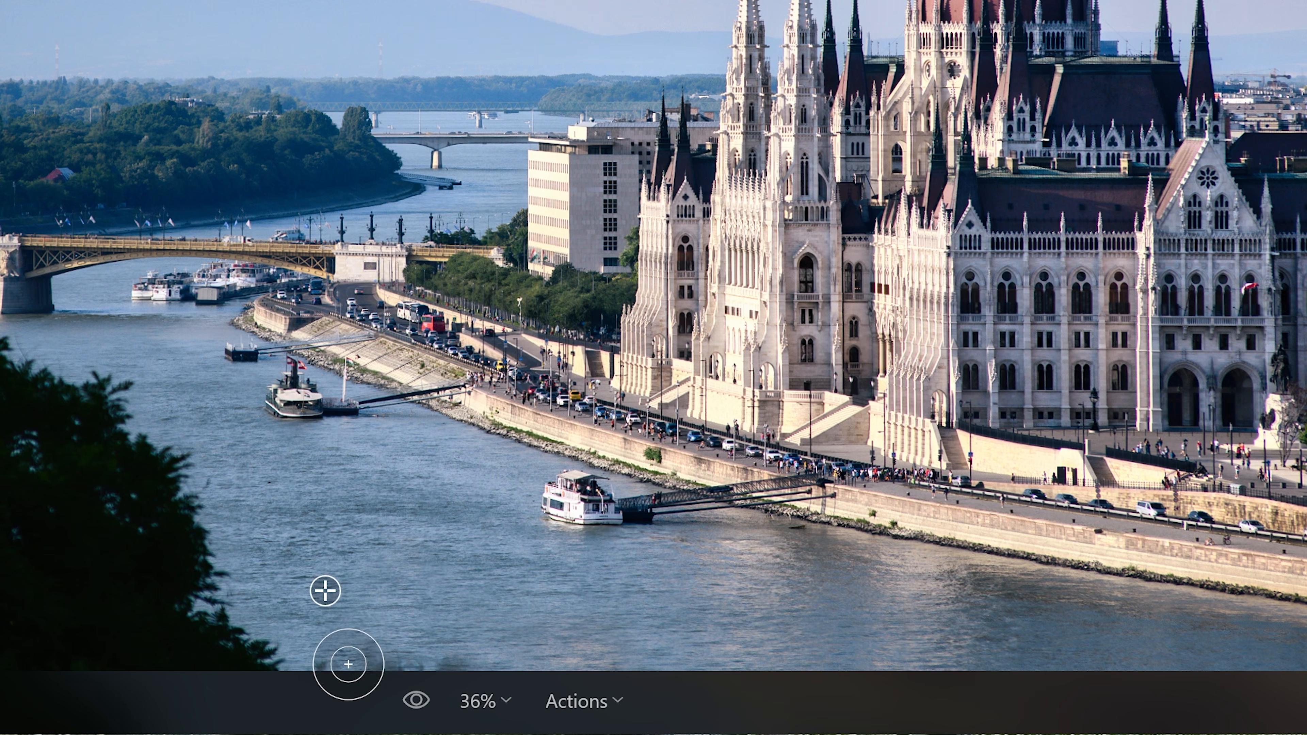
{"action": "mouse_move", "coordinate": [353, 664]}
{"action": "left_mouse_down"}
{"action": "mouse_move", "coordinate": [367, 664]}
{"action": "mouse_move", "coordinate": [324, 668]}
{"action": "mouse_move", "coordinate": [499, 657]}
{"action": "mouse_move", "coordinate": [330, 660]}
{"action": "mouse_move", "coordinate": [356, 668]}
{"action": "left_mouse_up"}
{"action": "left_click", "coordinate": [423, 664]}
{"action": "left_click", "coordinate": [702, 625]}
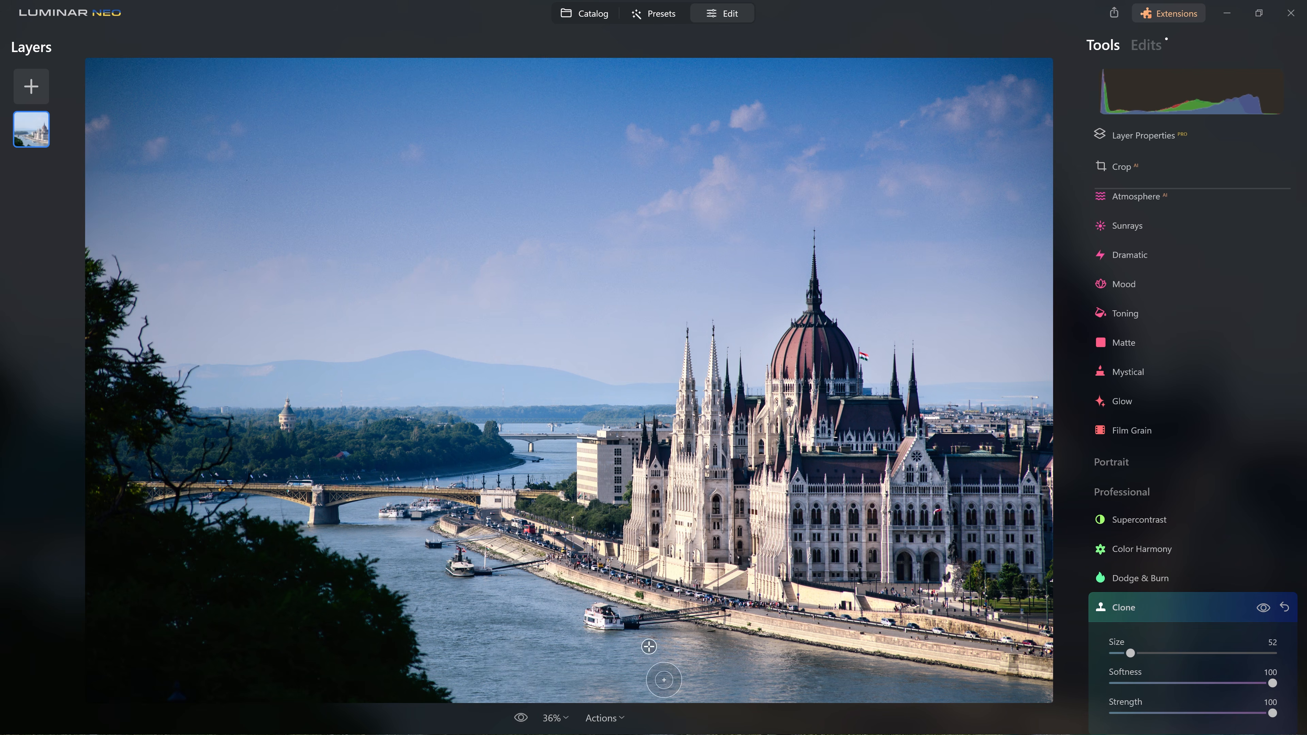
{"action": "scroll", "coordinate": [1171, 603], "scroll_direction": "up", "scroll_amount": 1}
{"action": "left_click", "coordinate": [1171, 626]}
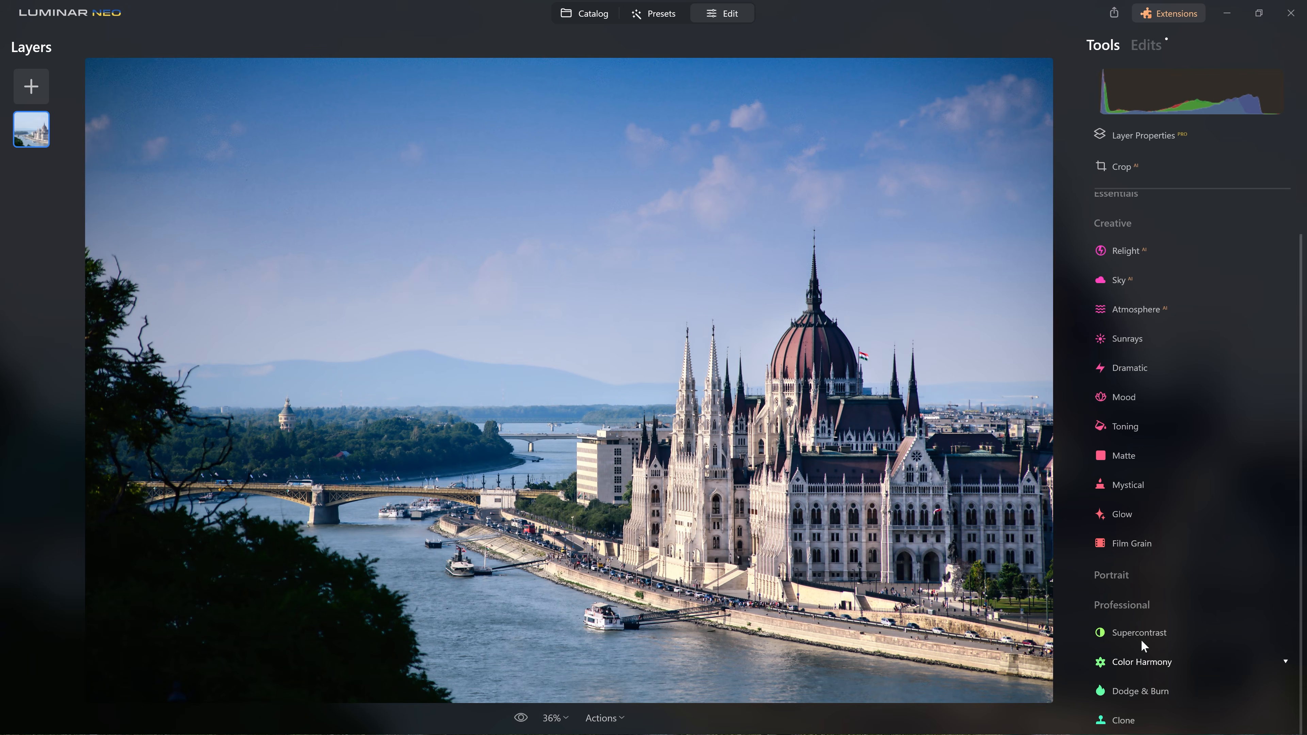
Step: Compare the edited photo with the original and review the list of applied edits
{"action": "left_click", "coordinate": [516, 724]}
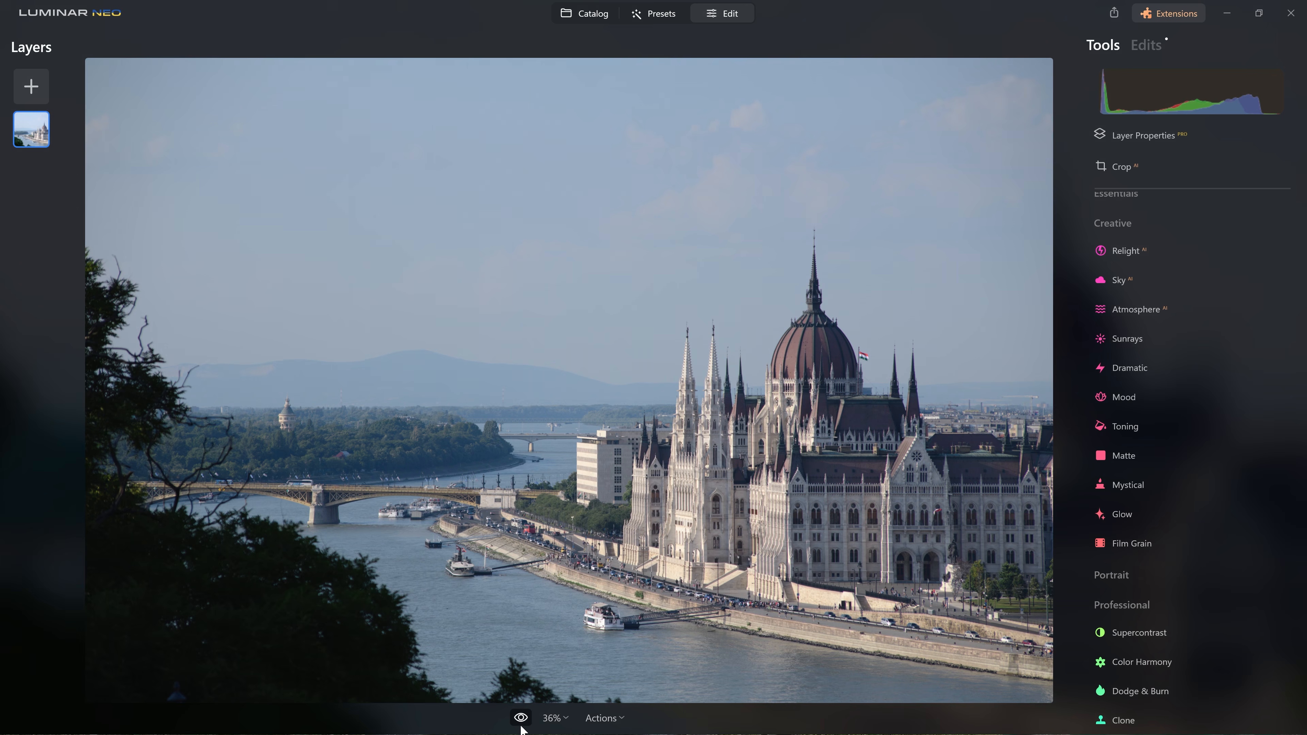
{"action": "left_click", "coordinate": [520, 721]}
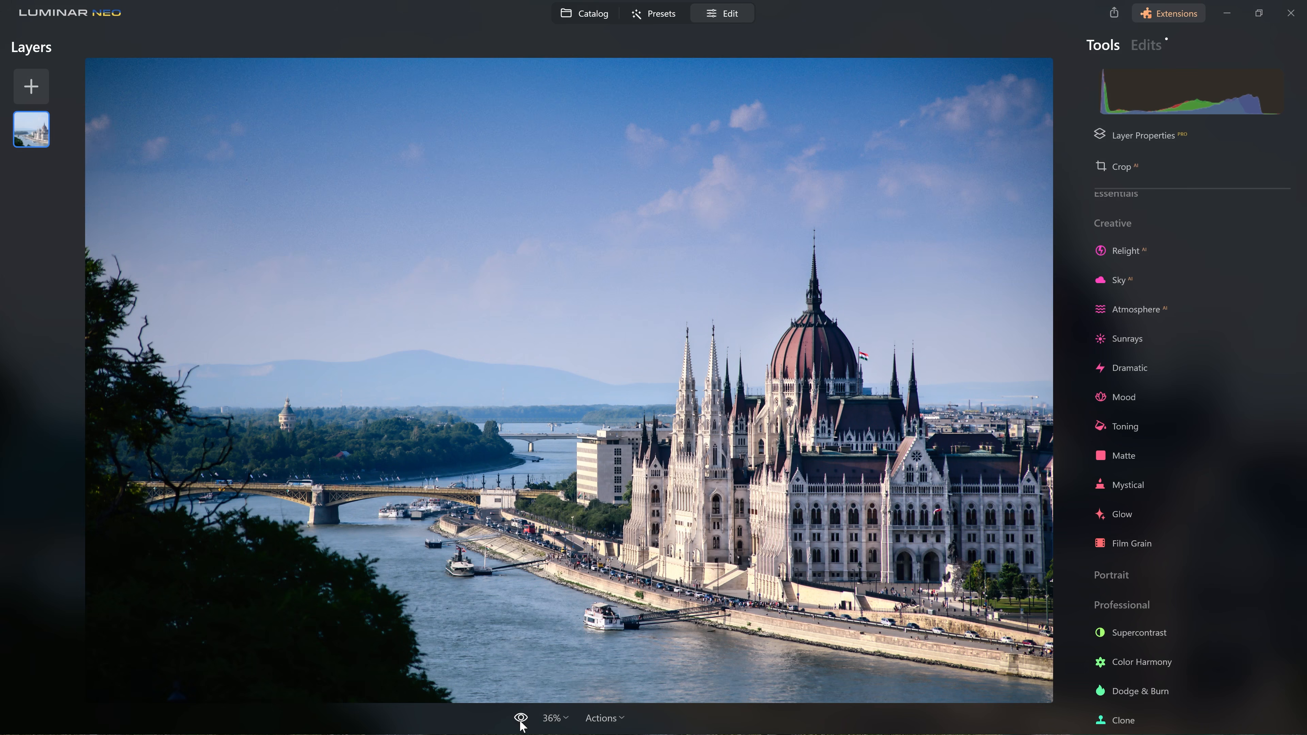
{"action": "left_click", "coordinate": [521, 721]}
{"action": "left_click", "coordinate": [521, 720]}
{"action": "left_click", "coordinate": [1149, 48]}
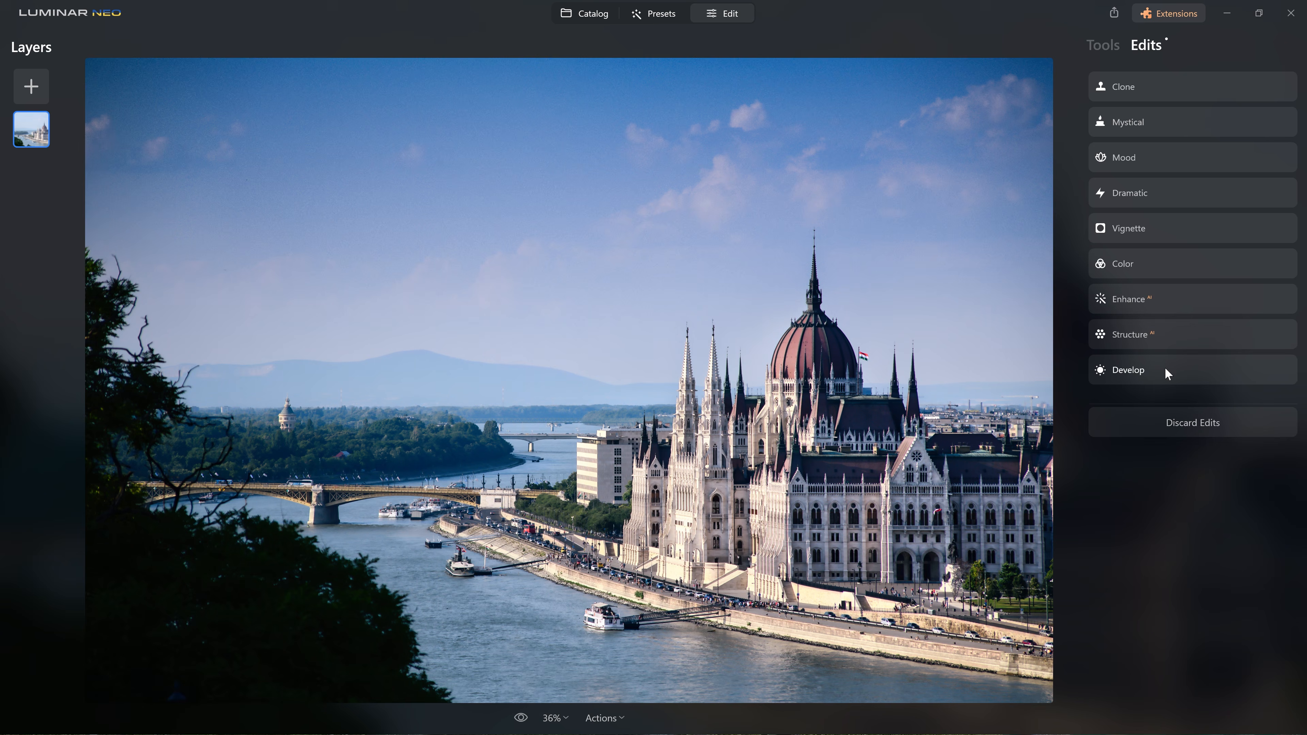
{"action": "left_click", "coordinate": [520, 718]}
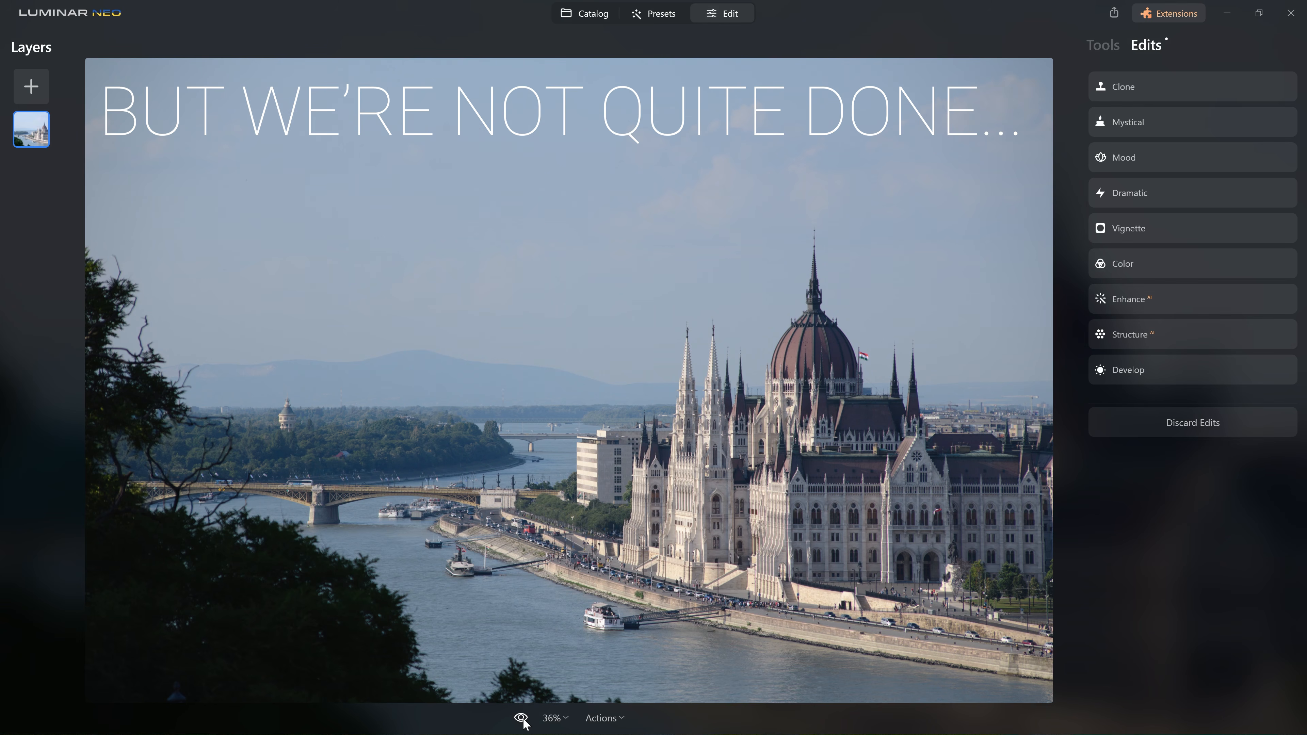
{"action": "left_click", "coordinate": [525, 720]}
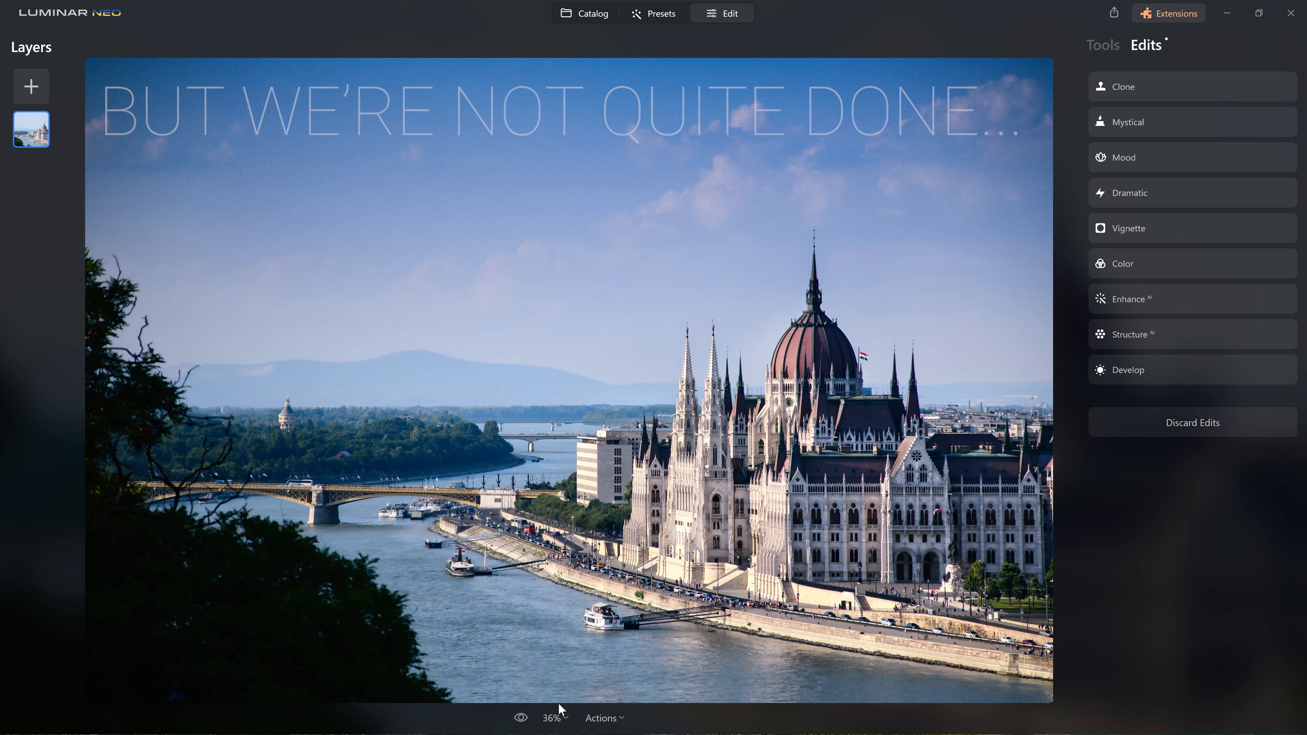